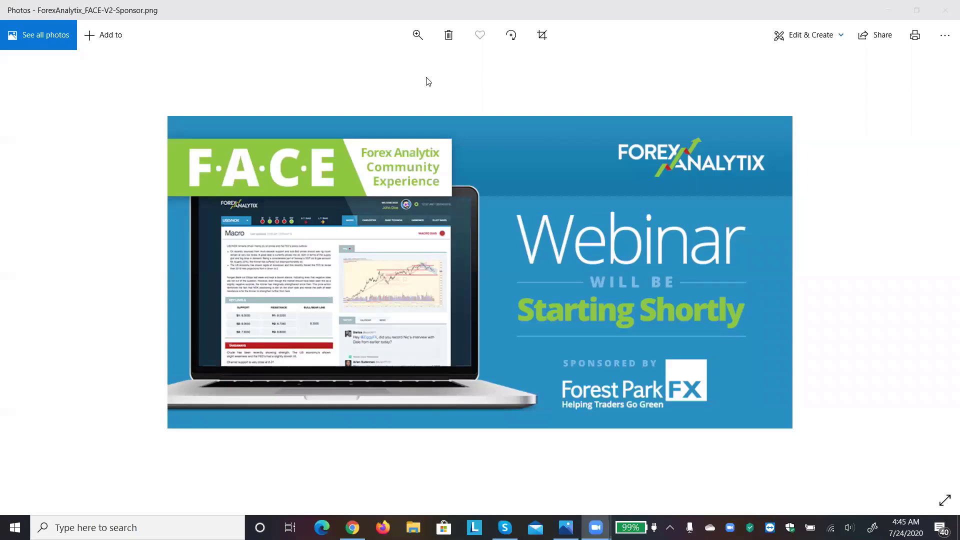
Leave the webinar slide in Photos and return to the weekly NAS100USD chart in Chrome
key(alt+Tab)
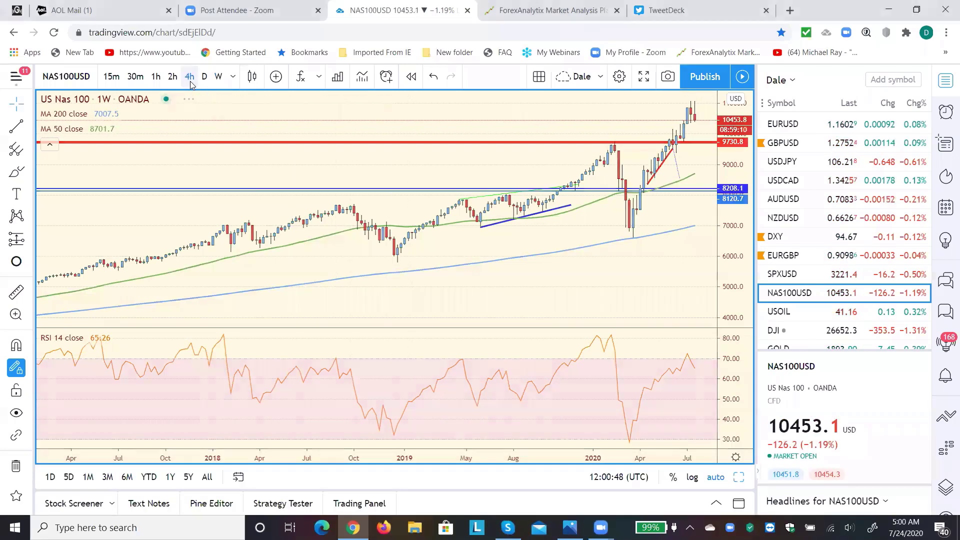
click(190, 76)
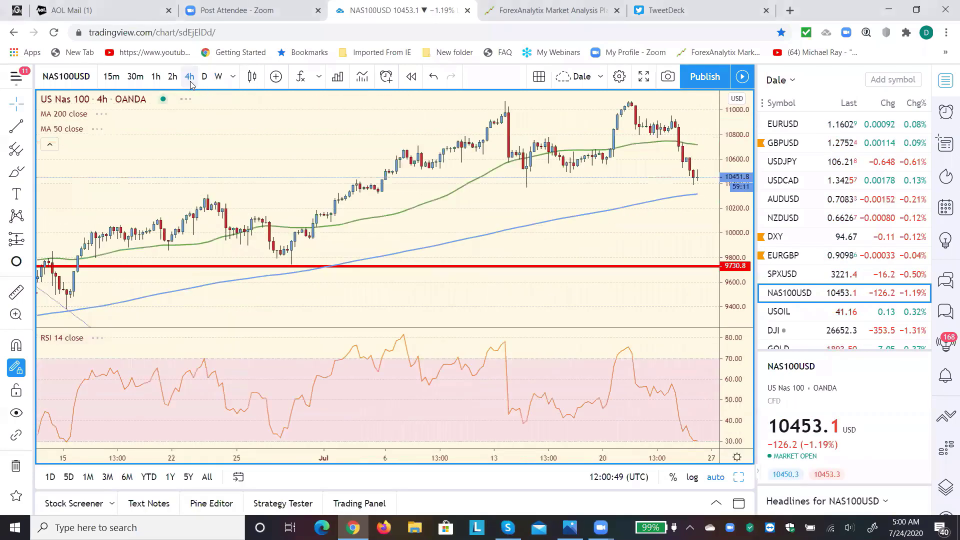
click(795, 279)
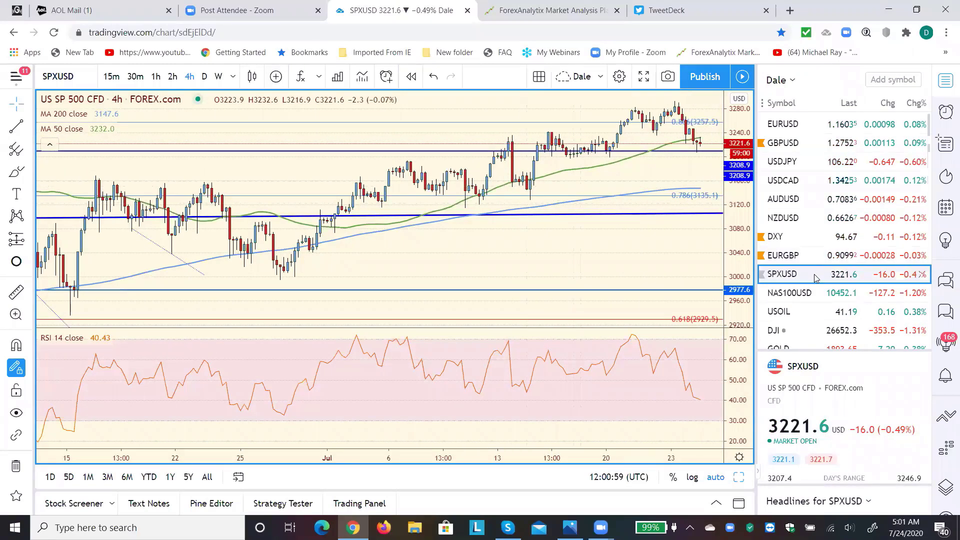
click(805, 295)
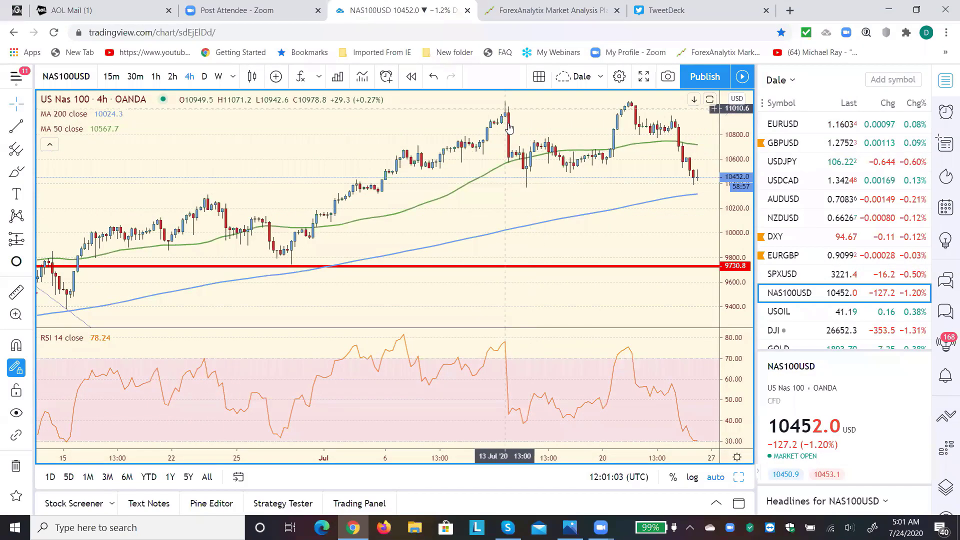
click(775, 275)
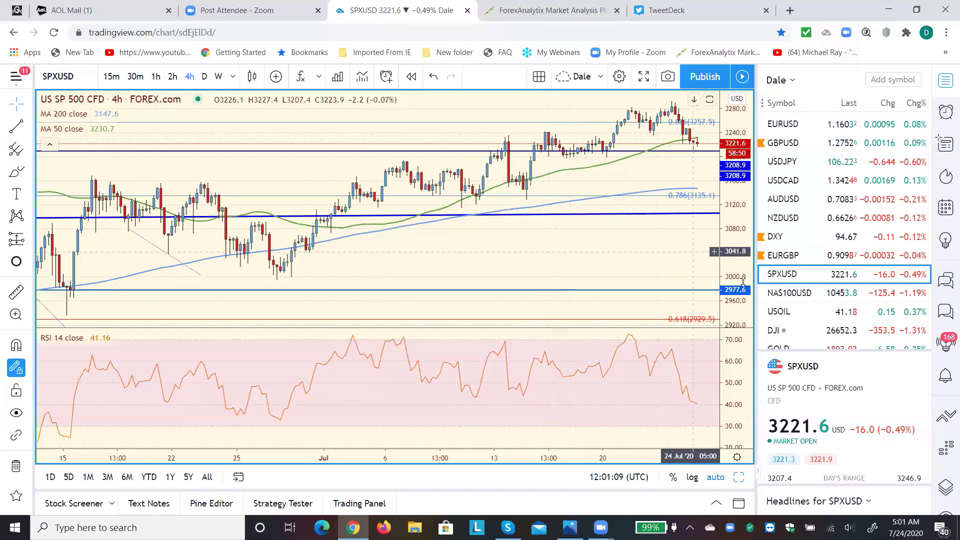
click(795, 299)
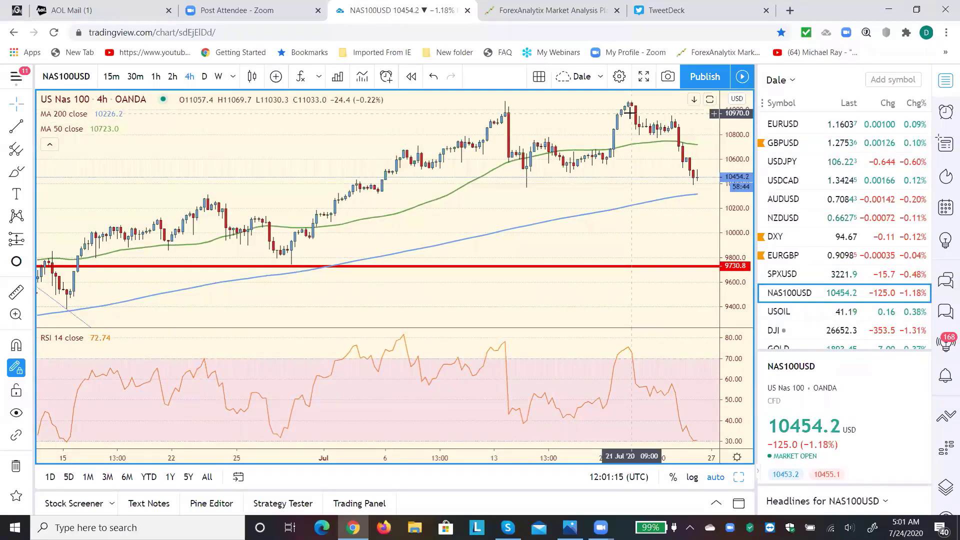
click(787, 275)
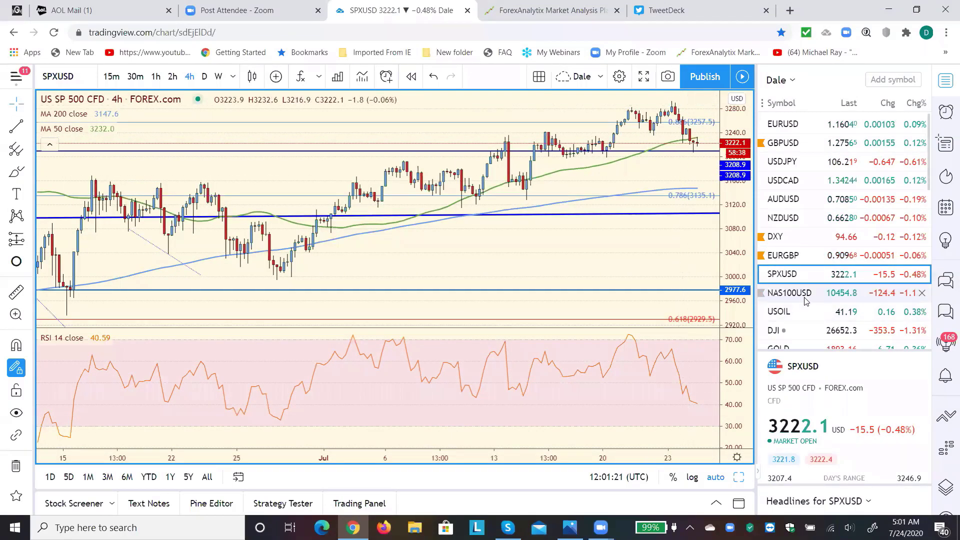
click(805, 299)
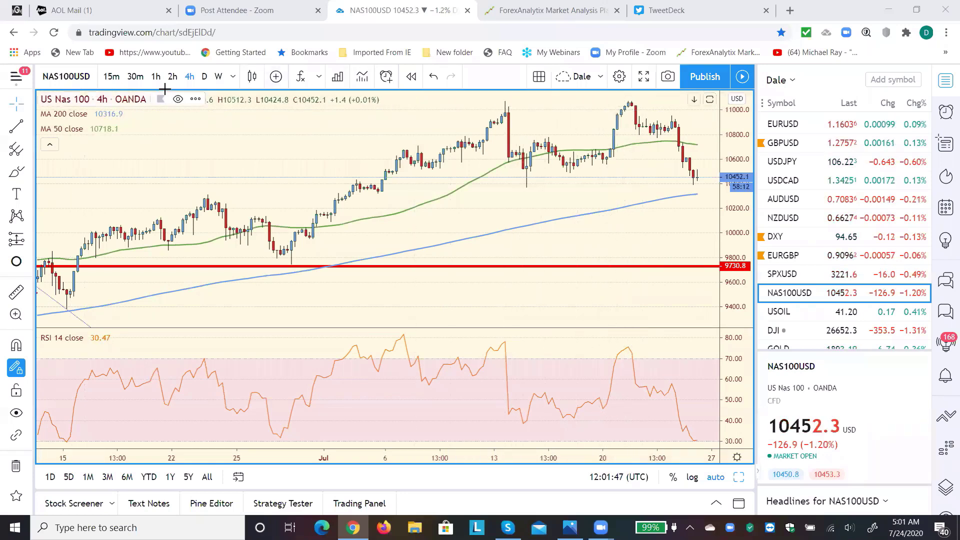
click(213, 79)
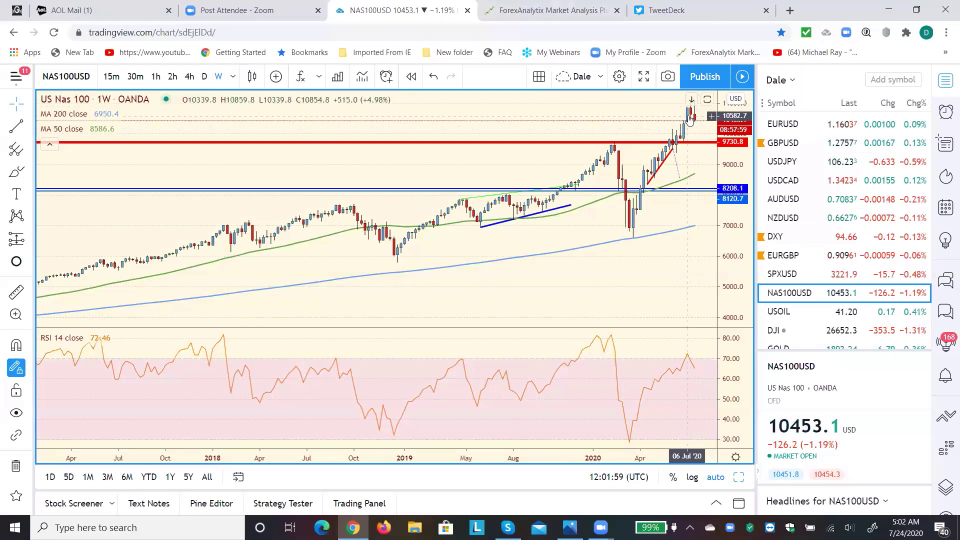
click(783, 274)
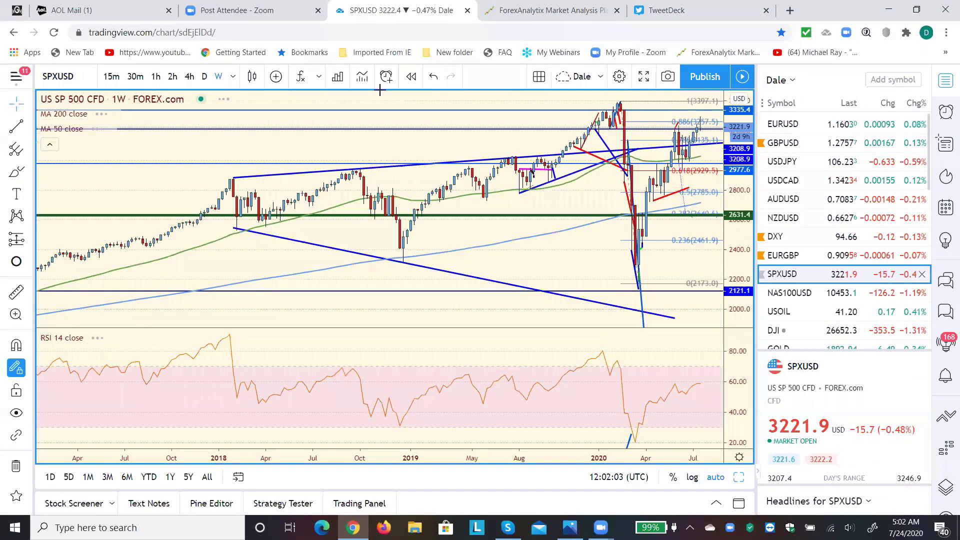
click(204, 76)
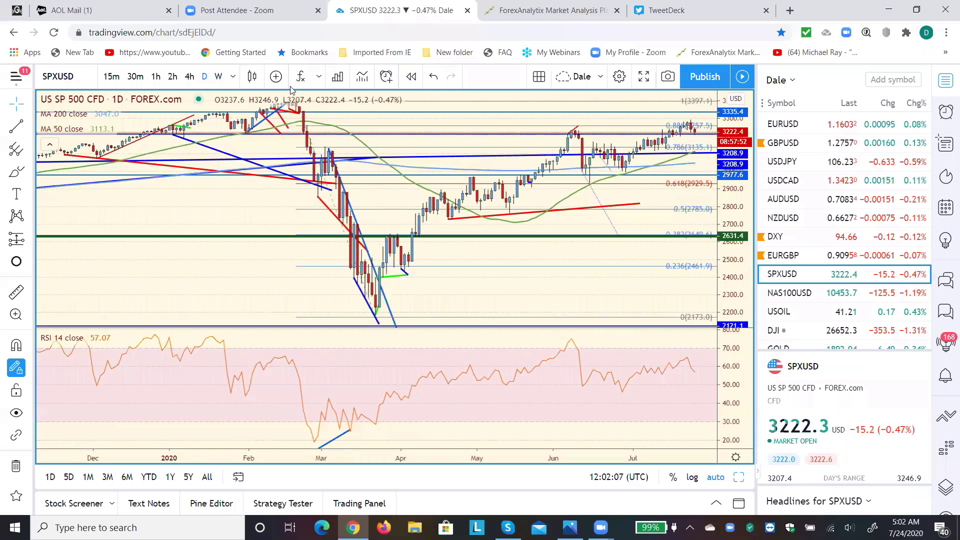
click(191, 81)
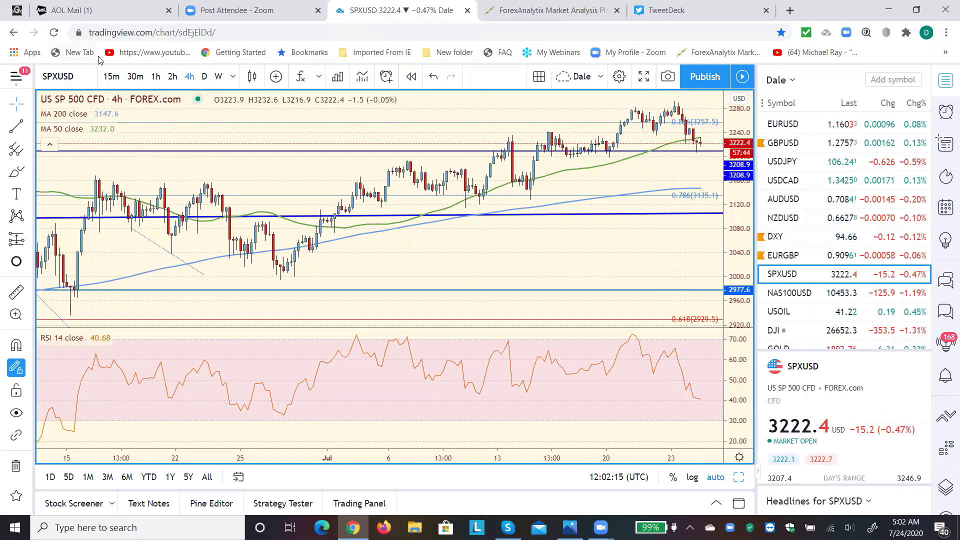
click(219, 80)
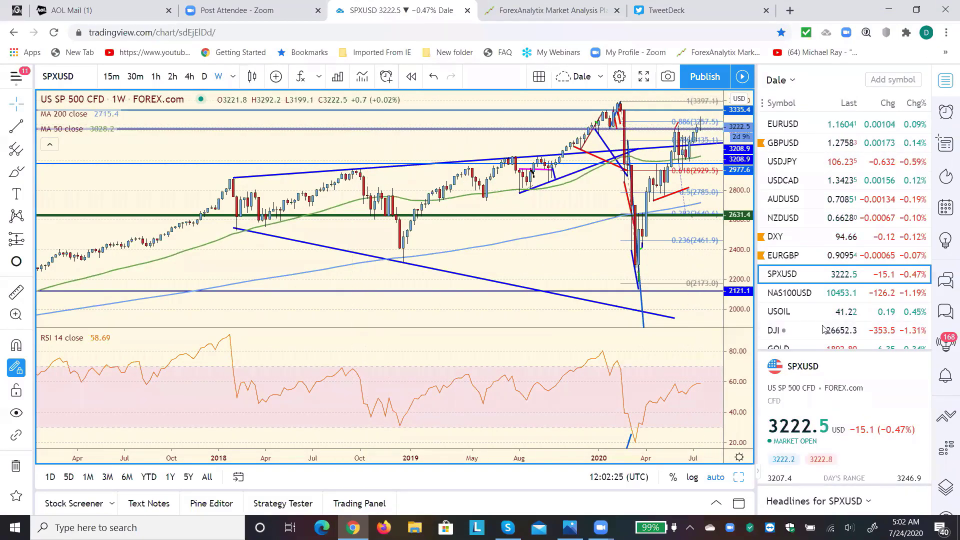
click(802, 300)
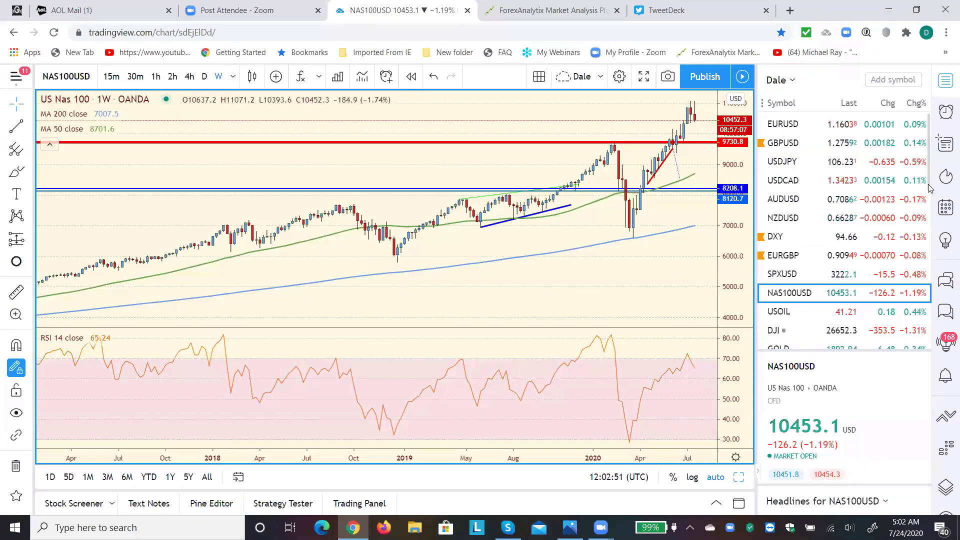
Review AAPL on 2-hour and daily candles, then open Microsoft's MSFT daily chart
scroll(928, 185, down, 1)
scroll(937, 209, down, 1)
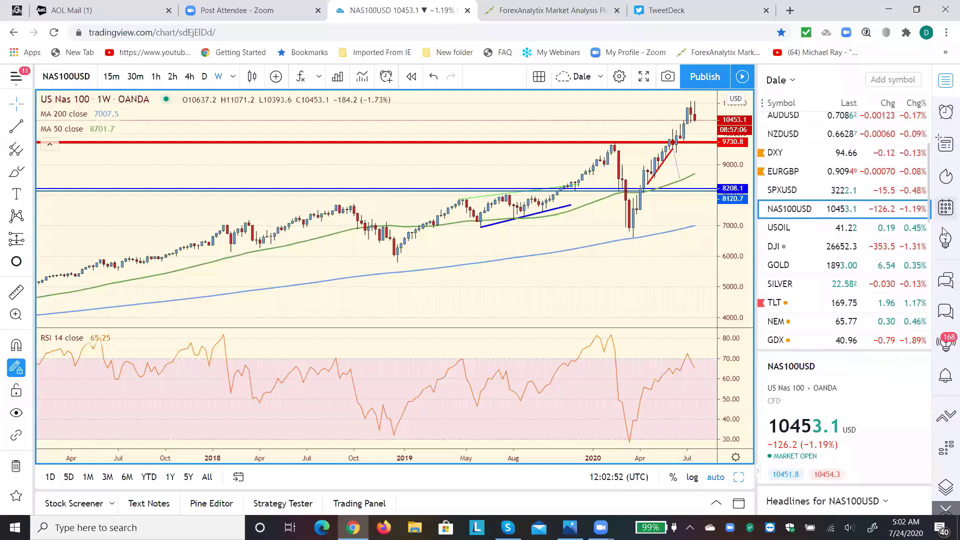
scroll(944, 234, down, 5)
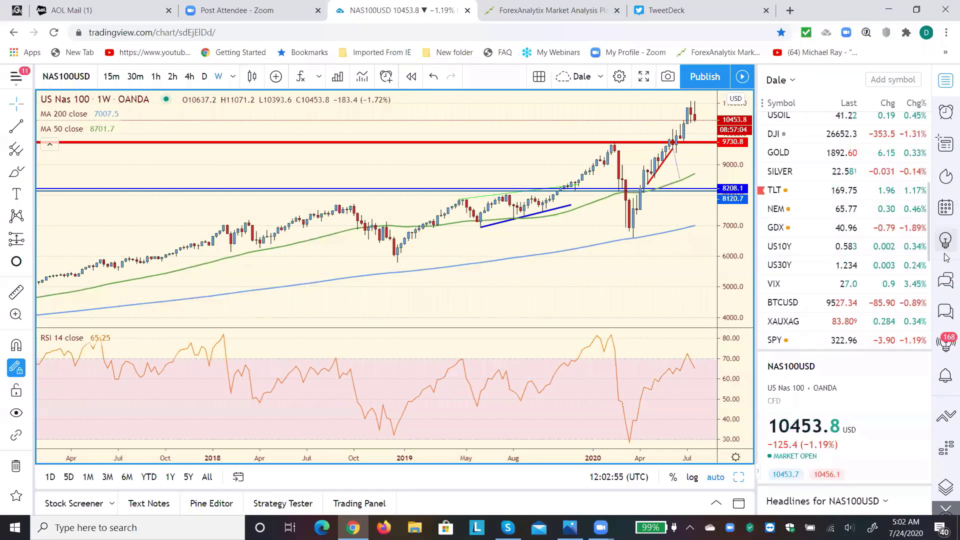
scroll(946, 258, down, 3)
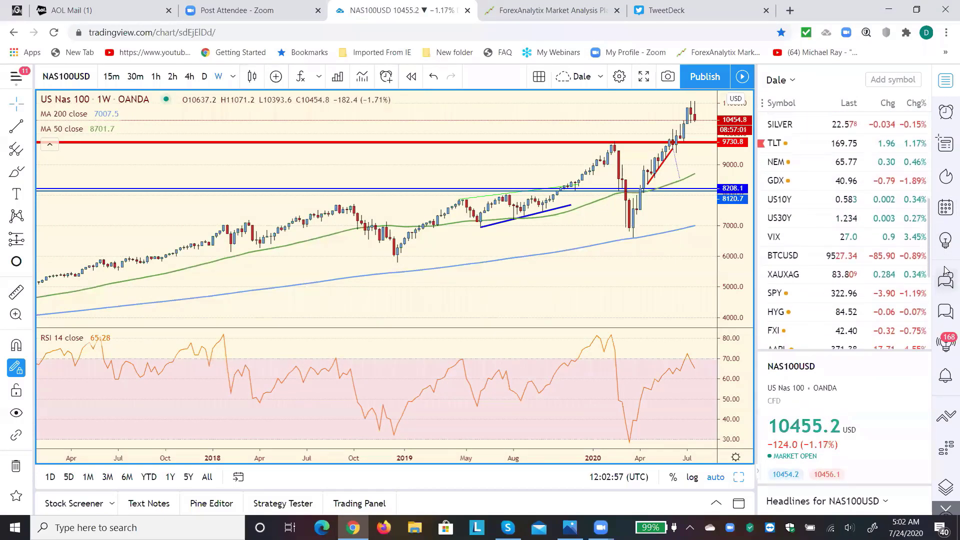
scroll(946, 273, down, 3)
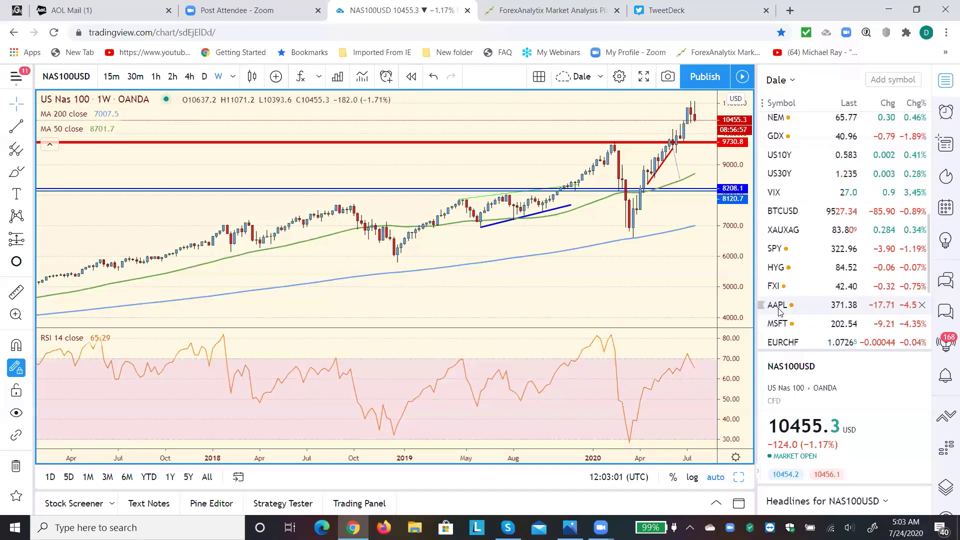
click(779, 310)
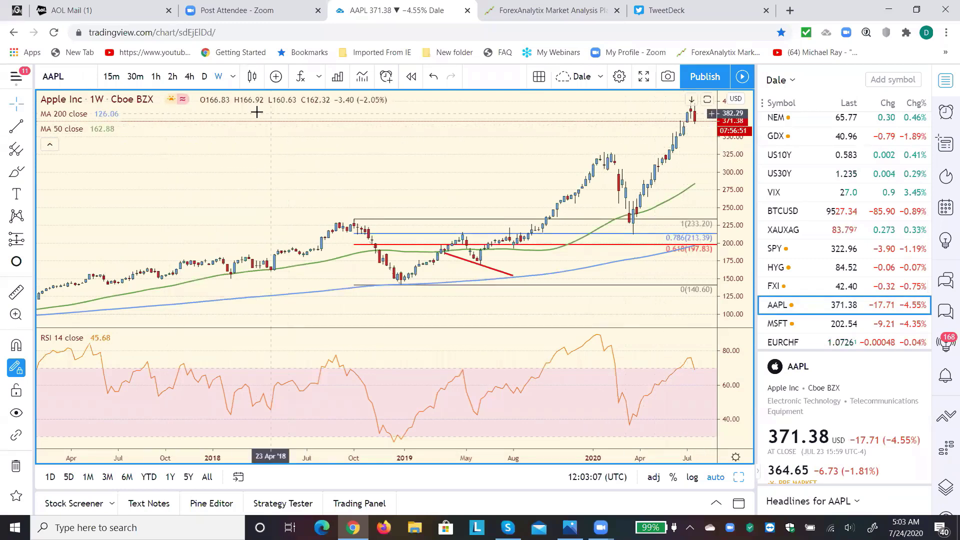
click(172, 77)
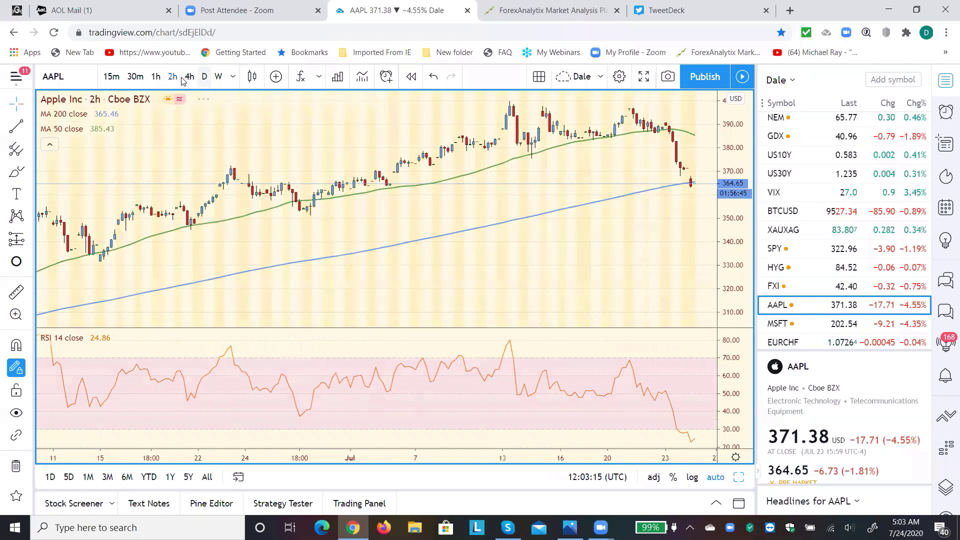
click(204, 76)
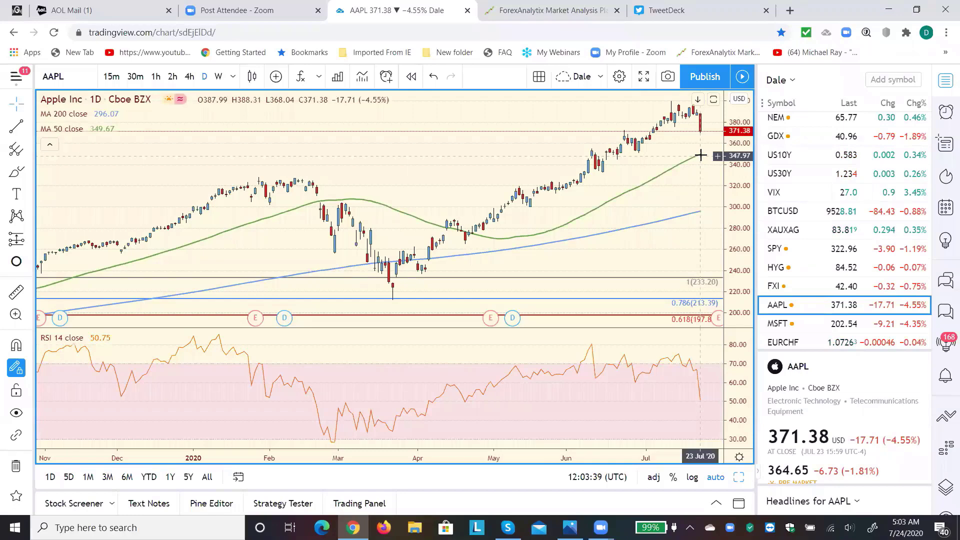
click(780, 324)
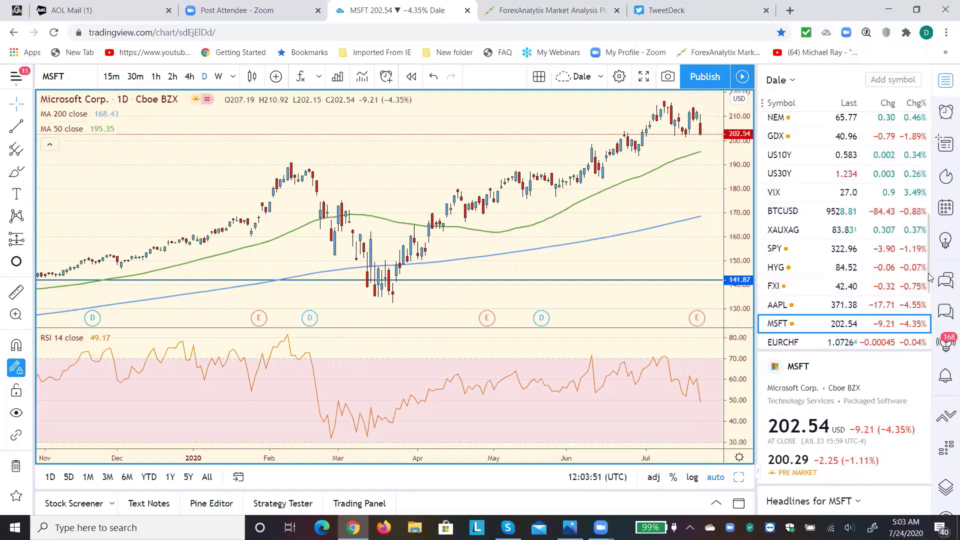
Glance at Alphabet's GOOG chart, then open Amazon's AMZN 4-hour chart
scroll(929, 286, down, 3)
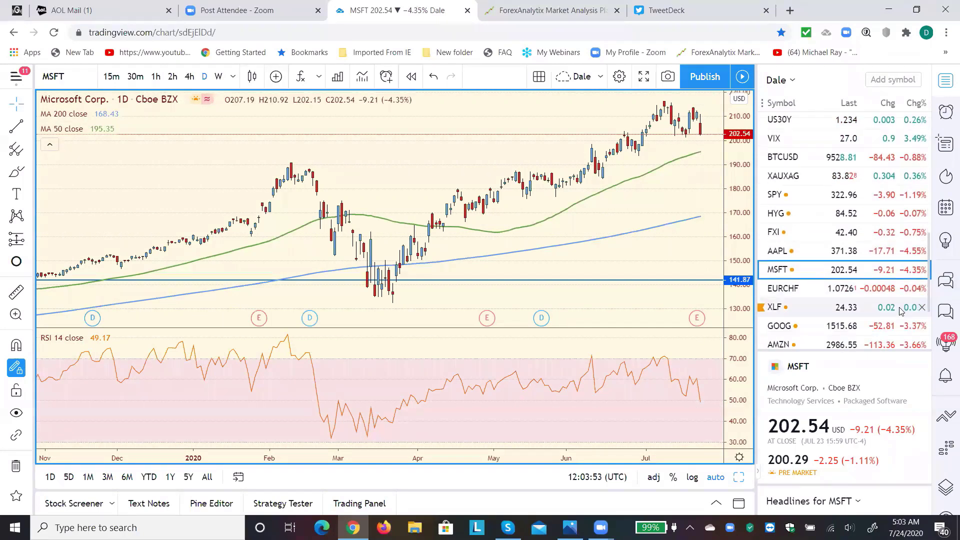
click(782, 333)
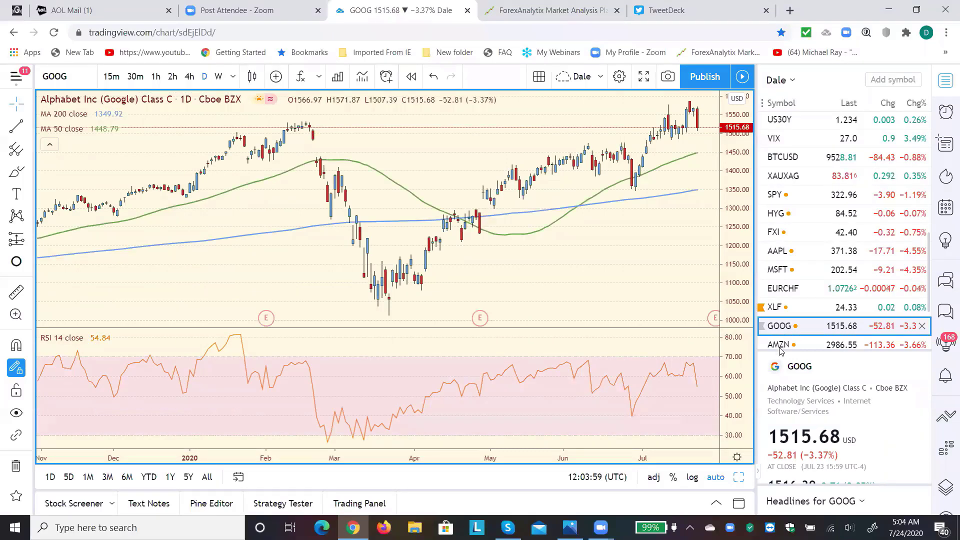
click(780, 346)
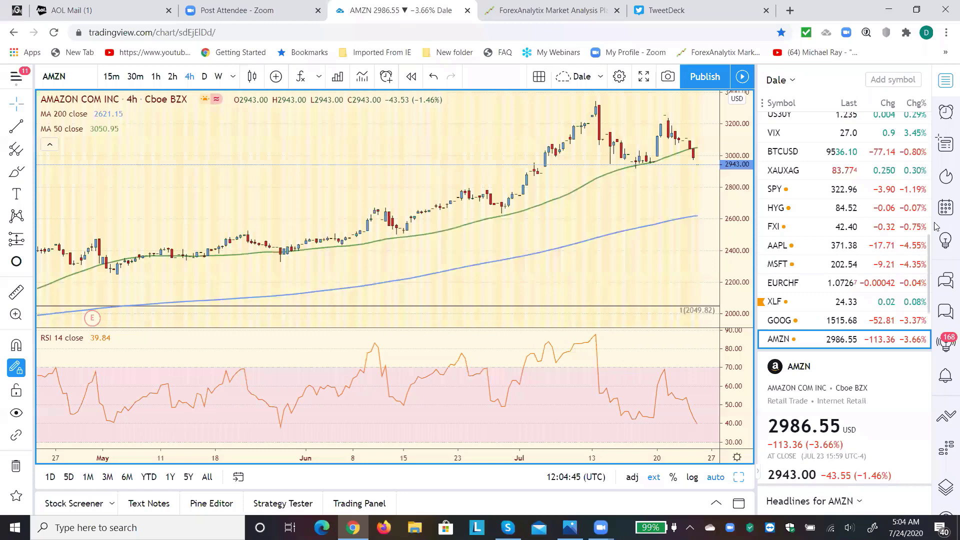
View SILVER weekly, select its green 19.015 level, then return it to 4-hour candles
scroll(845, 225, up, 5)
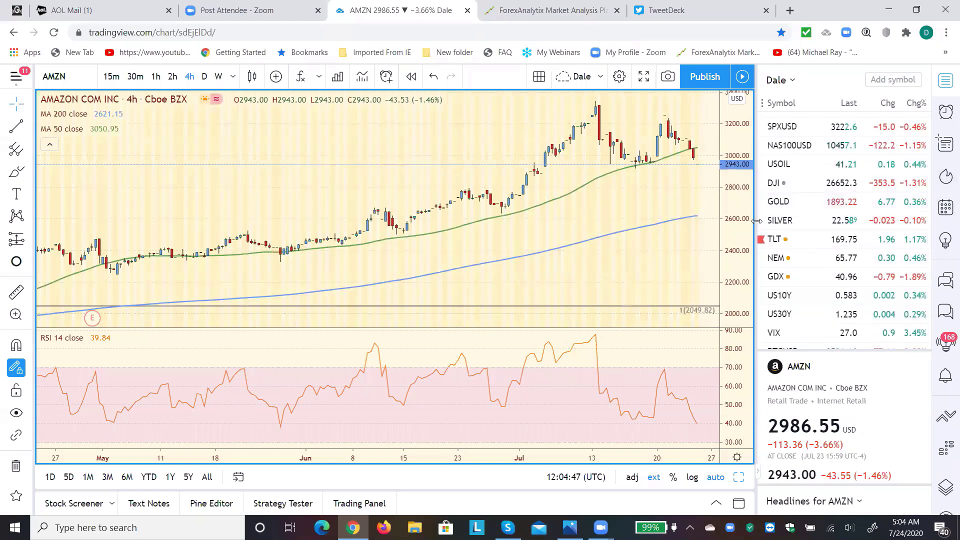
click(788, 220)
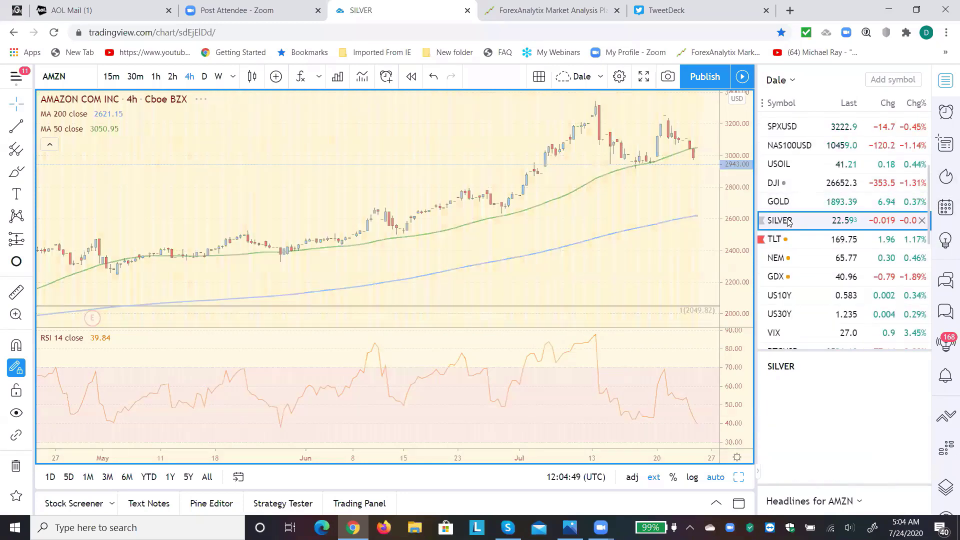
click(218, 79)
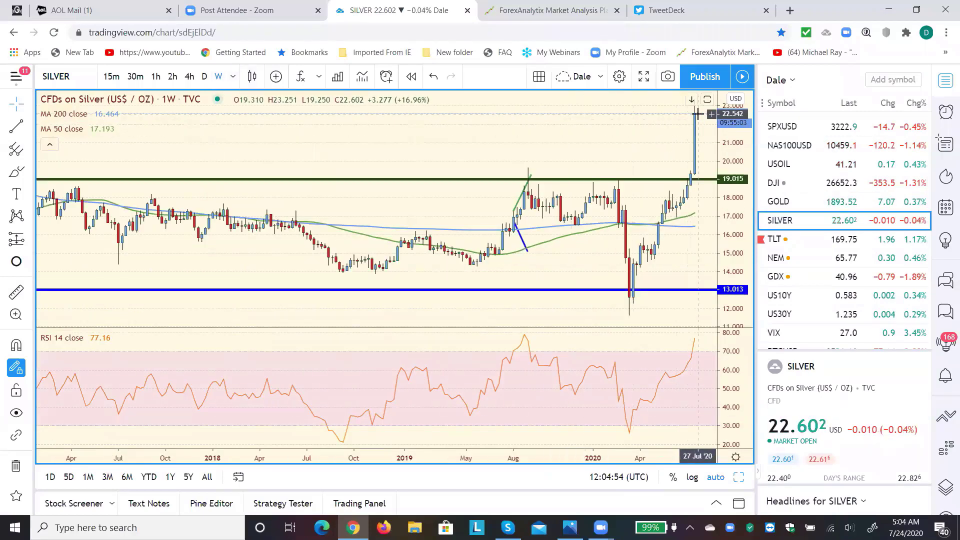
click(710, 179)
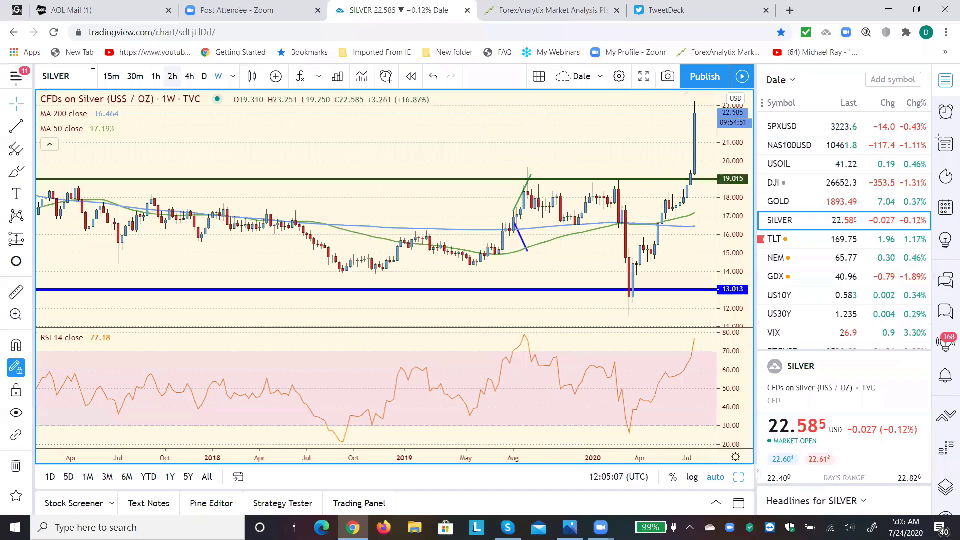
click(194, 80)
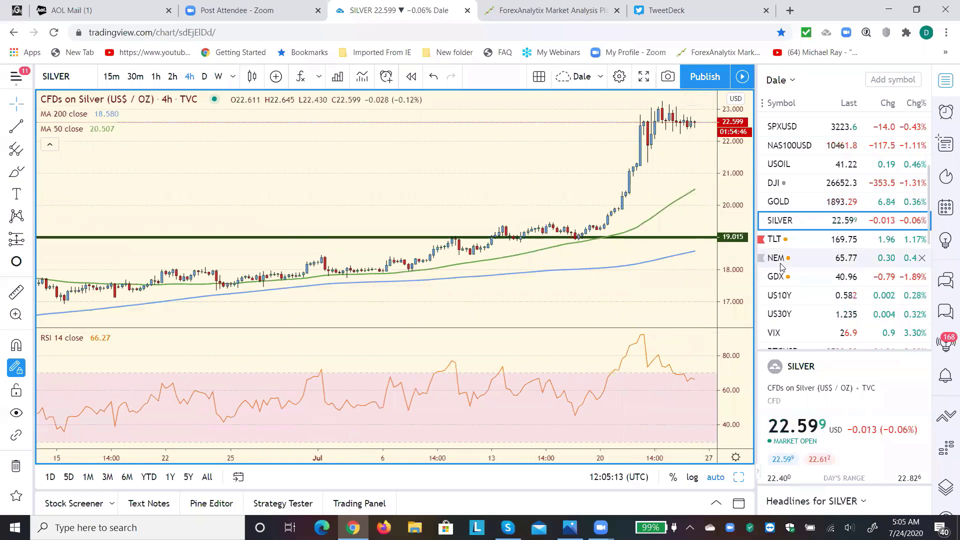
Pass through GOLD, then show the US Dollar Index (DXY) on weekly candles
click(782, 202)
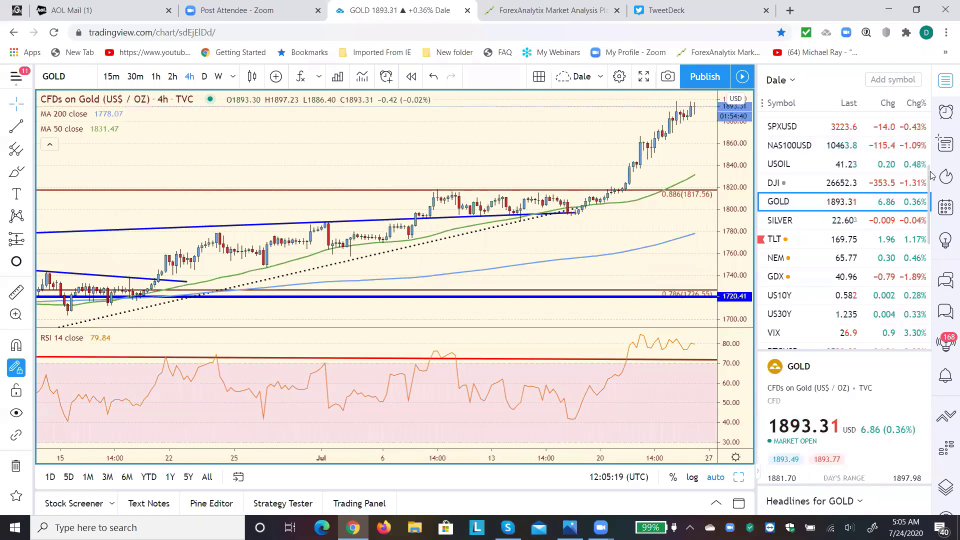
drag(930, 179, 936, 141)
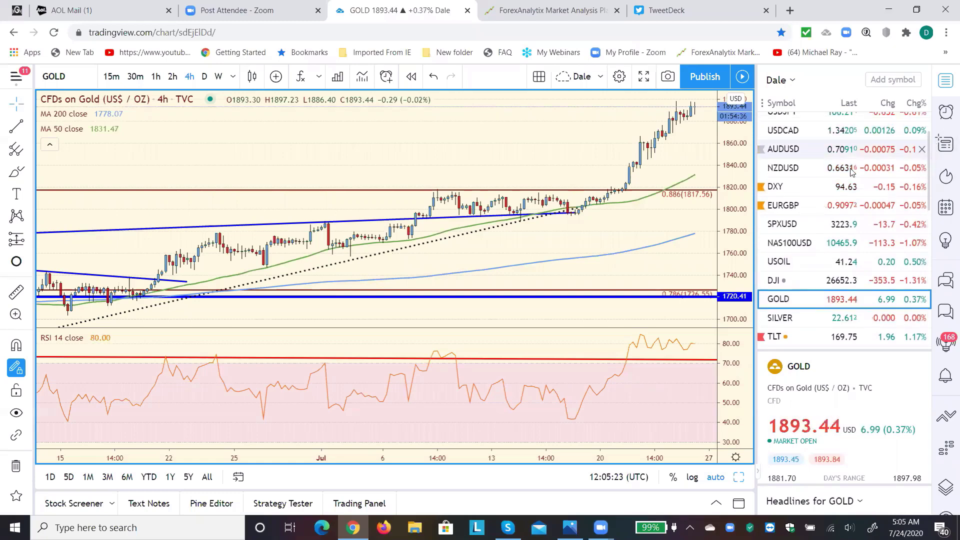
click(774, 188)
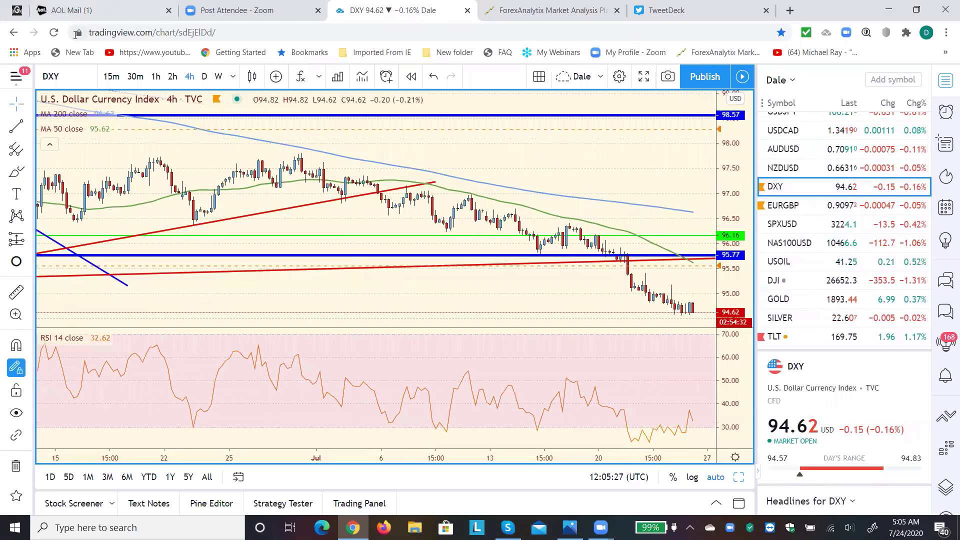
click(219, 77)
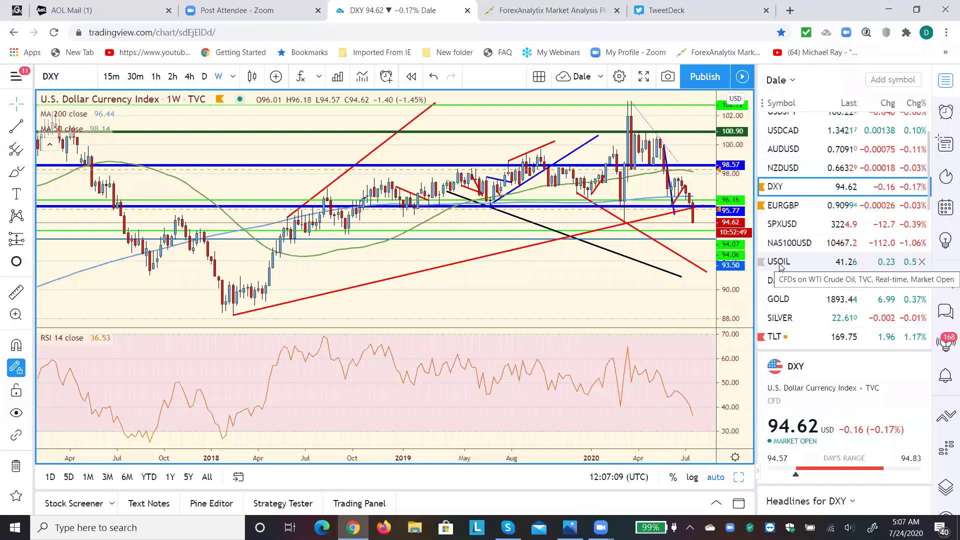
Cycle USOIL through daily, 2-hour, weekly and 4-hour views, ending on 2-hour
click(780, 264)
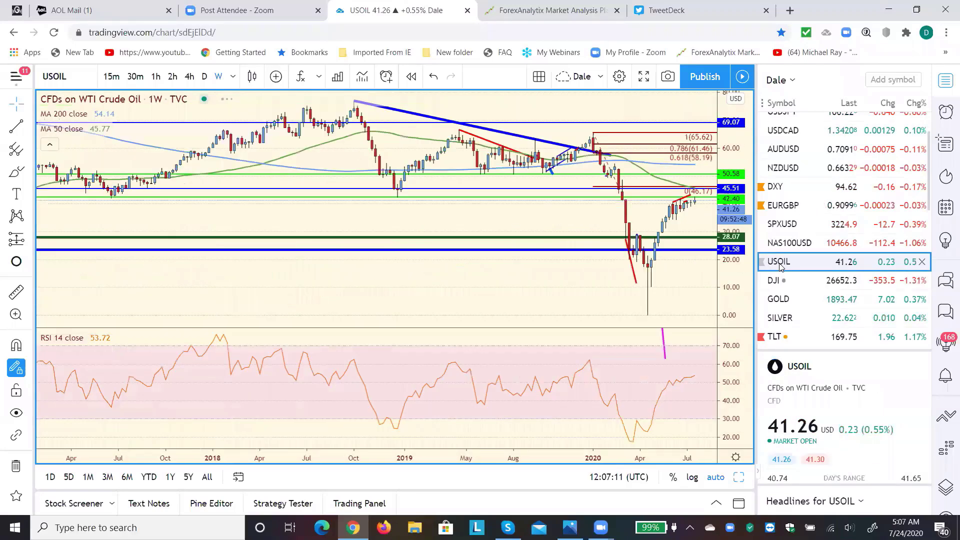
click(204, 77)
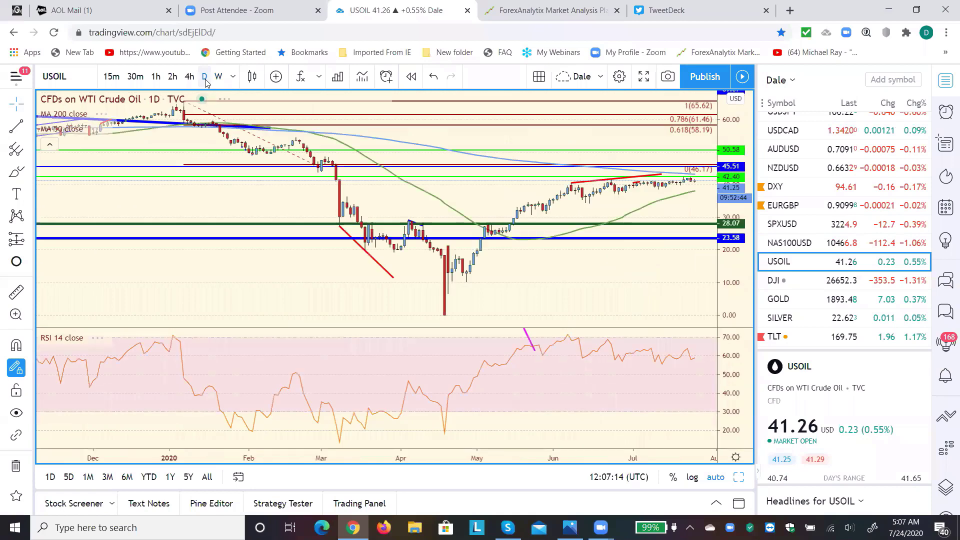
click(173, 77)
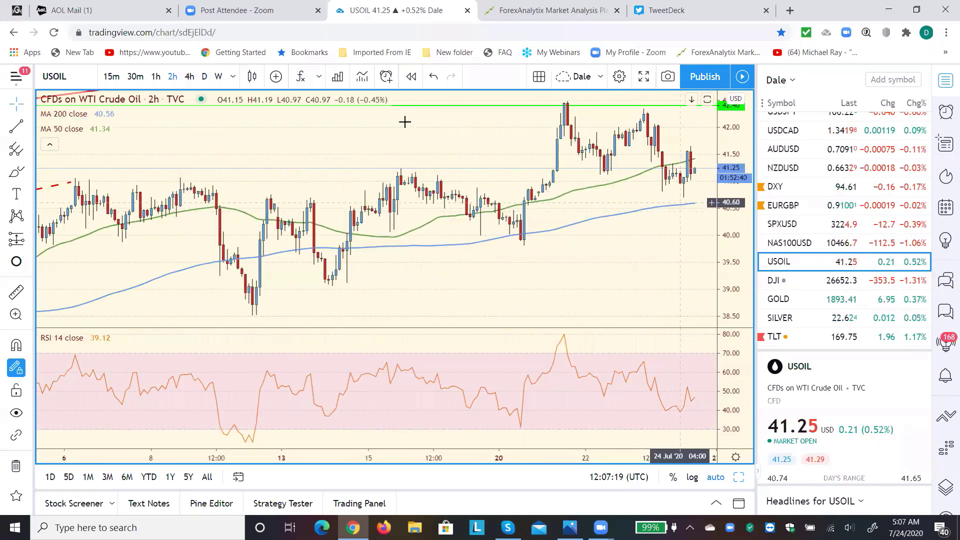
click(218, 76)
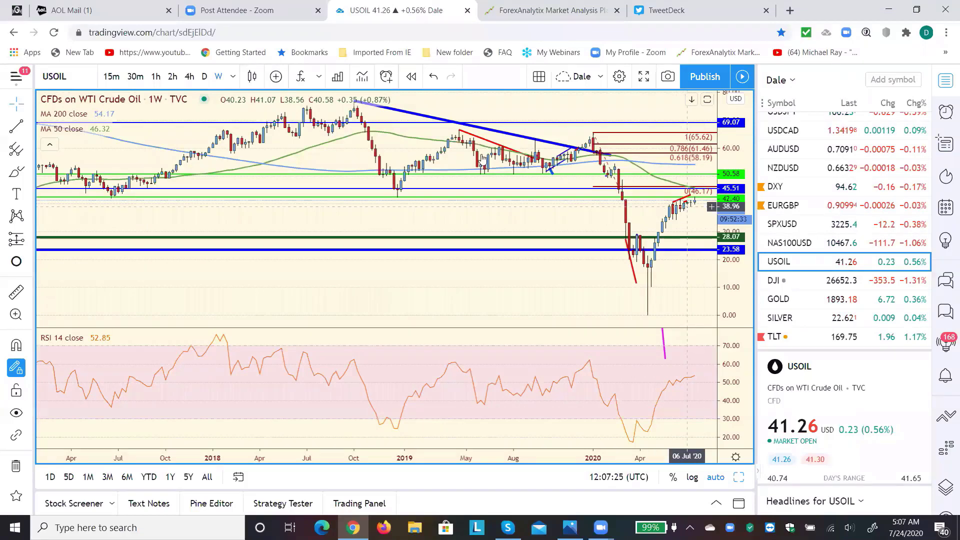
click(199, 81)
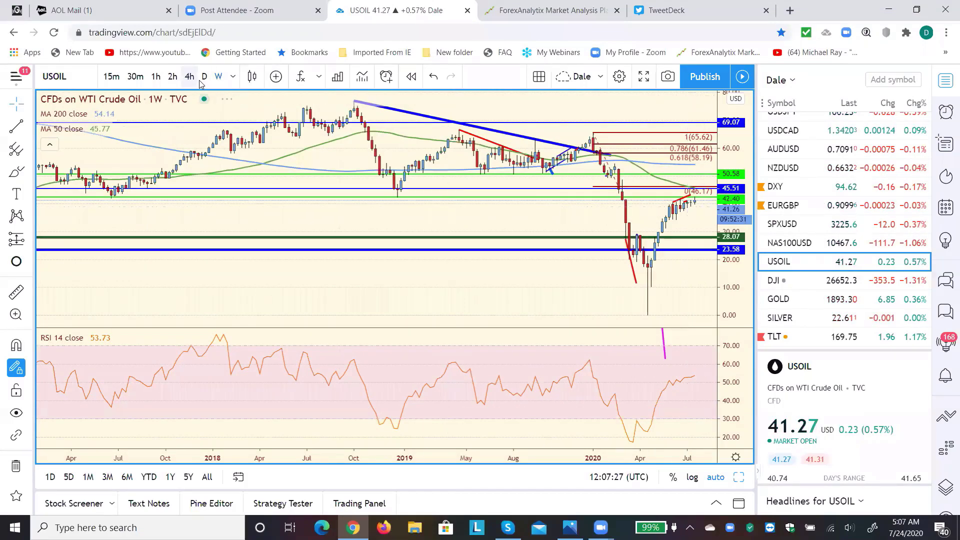
click(173, 77)
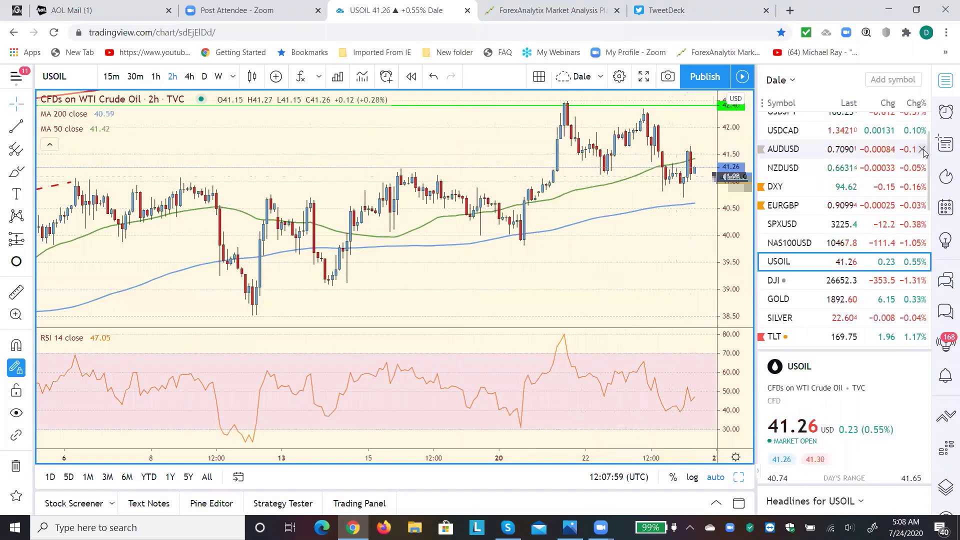
Compare NAS100USD on weekly and daily candles, leaving it on weekly
drag(930, 162, 932, 144)
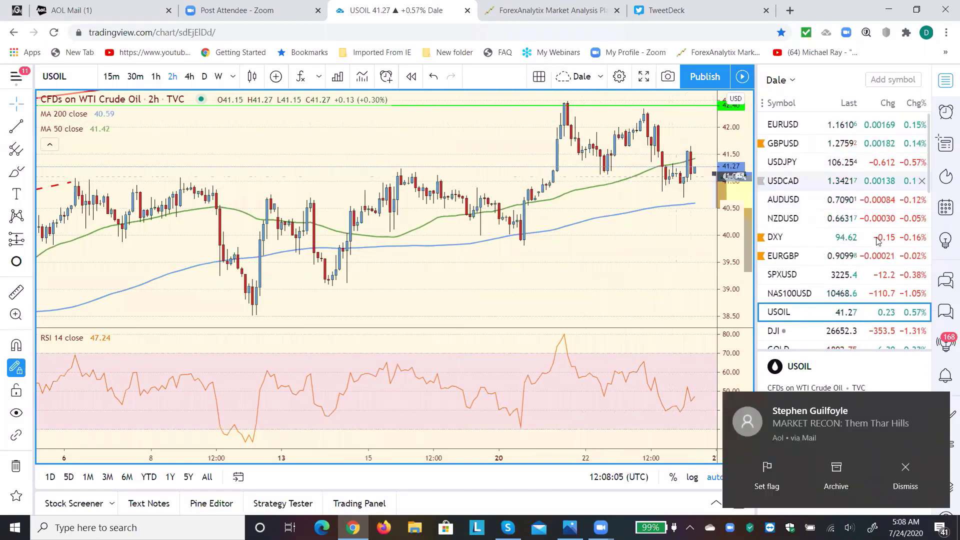
click(774, 296)
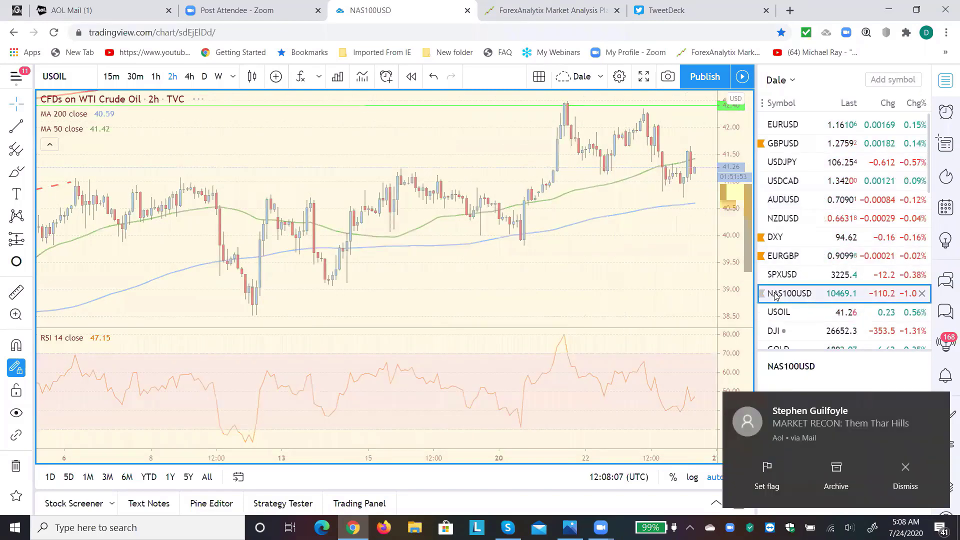
click(218, 78)
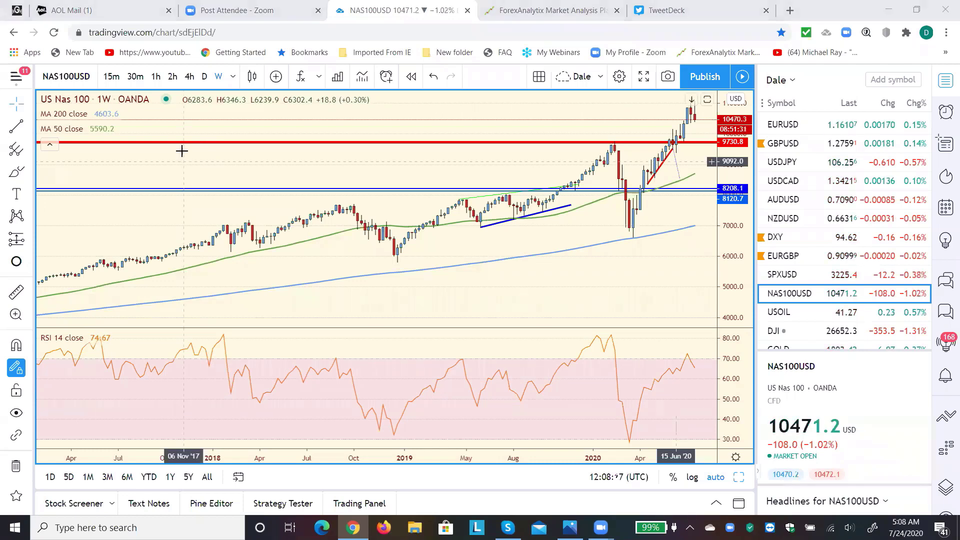
click(205, 77)
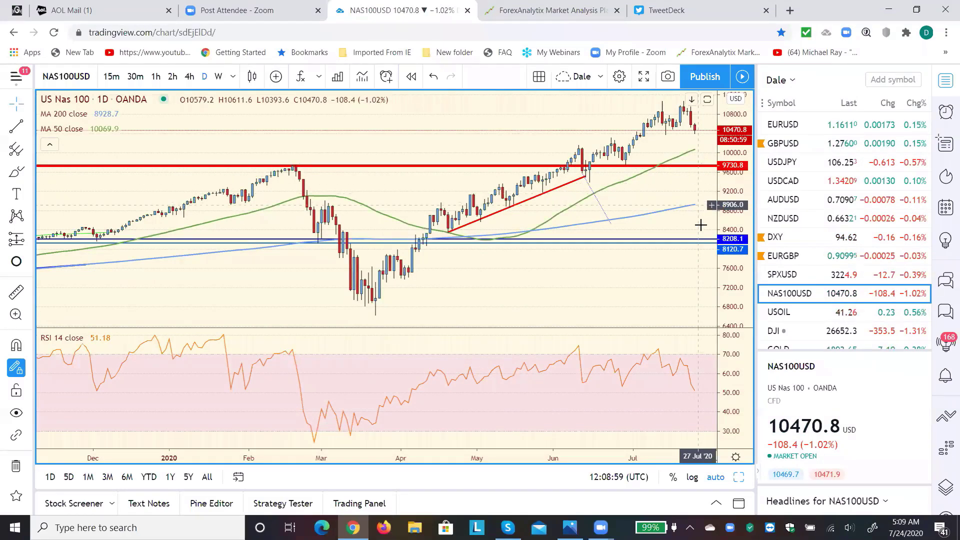
click(218, 76)
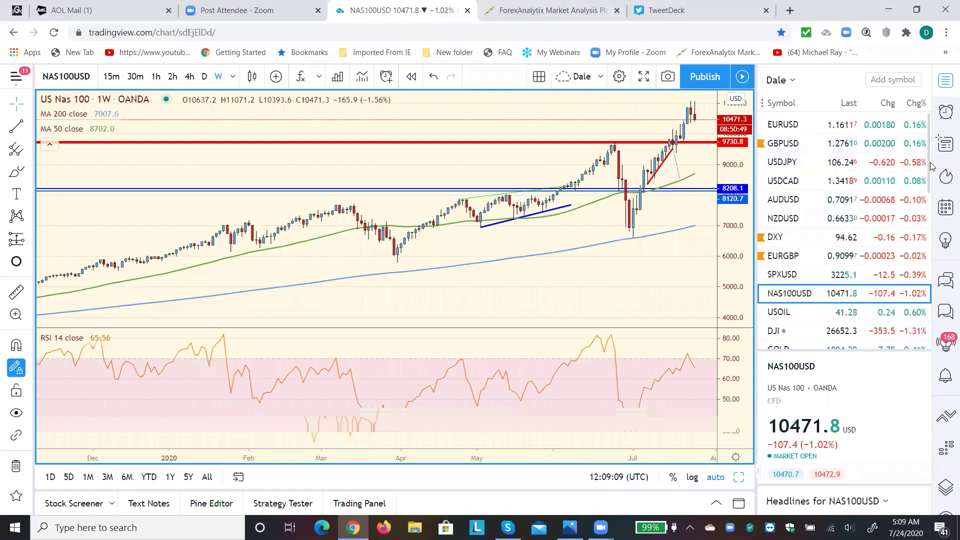
Open silver's weekly chart and undo an accidental nudge of the 13.013 blue support line
scroll(927, 170, down, 1)
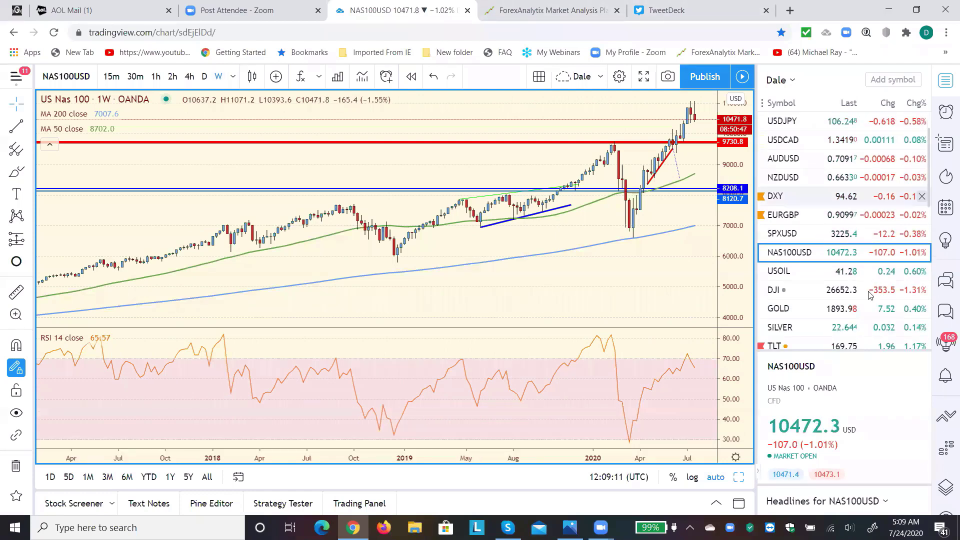
click(781, 328)
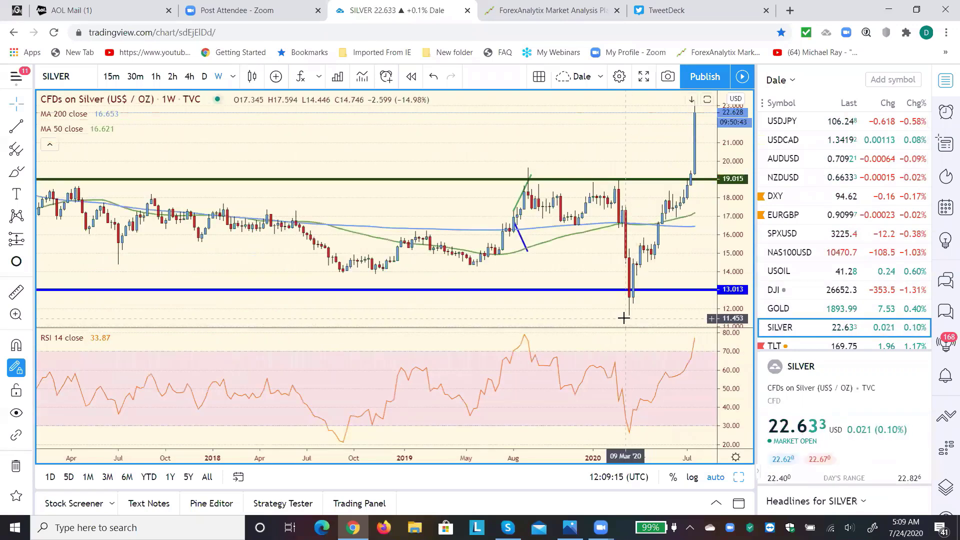
drag(624, 290, 631, 288)
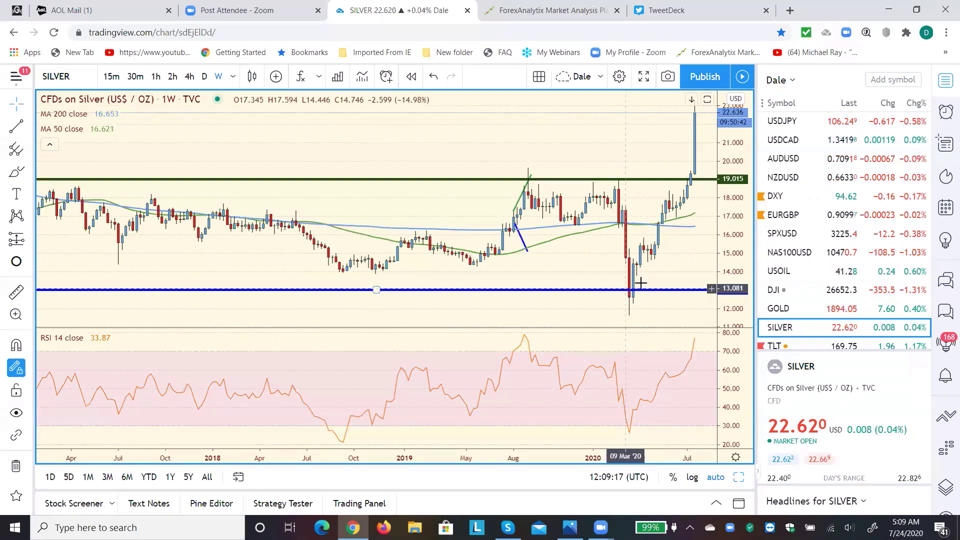
key(ctrl+z)
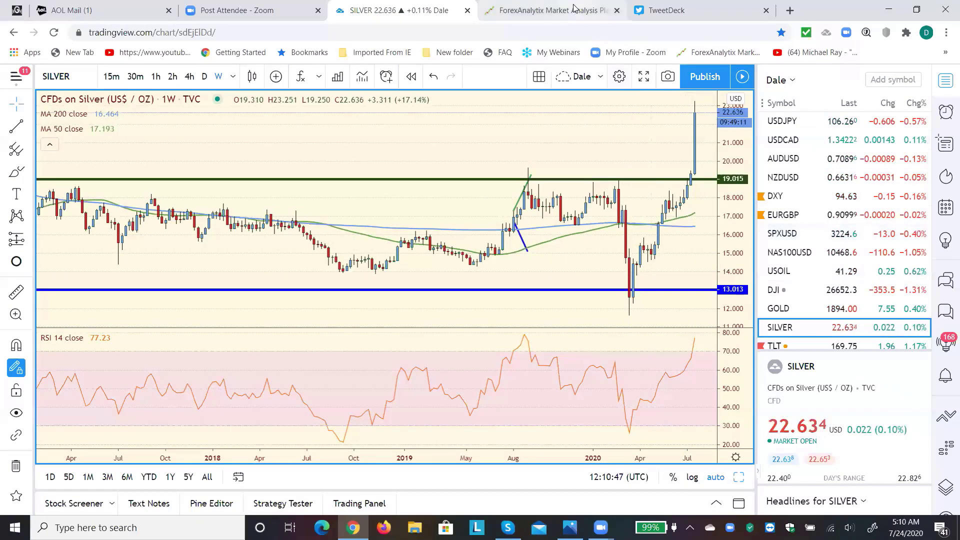
On the ForexAnalytix dashboard, show Active Patterns in Play for USD/MXN, AUD/USD and USD/JPY
click(546, 14)
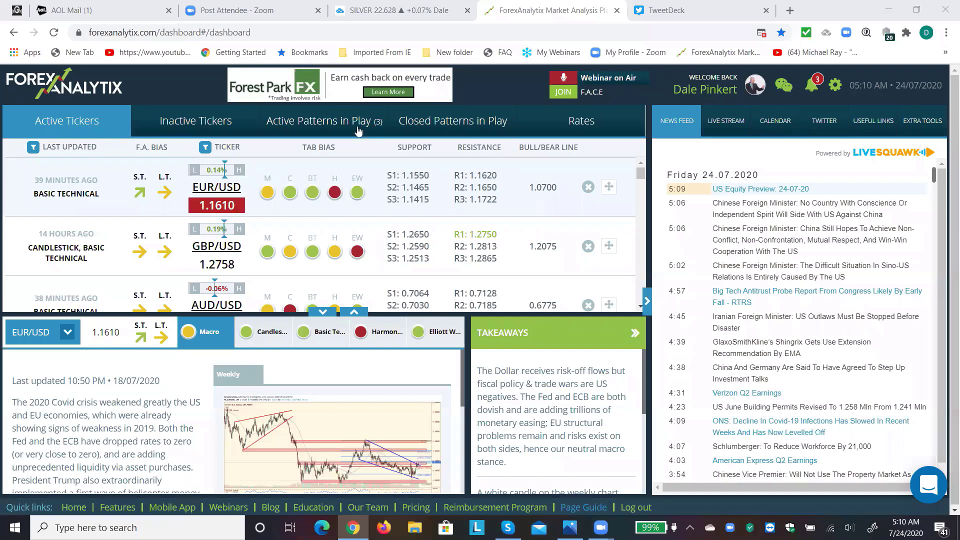
click(307, 125)
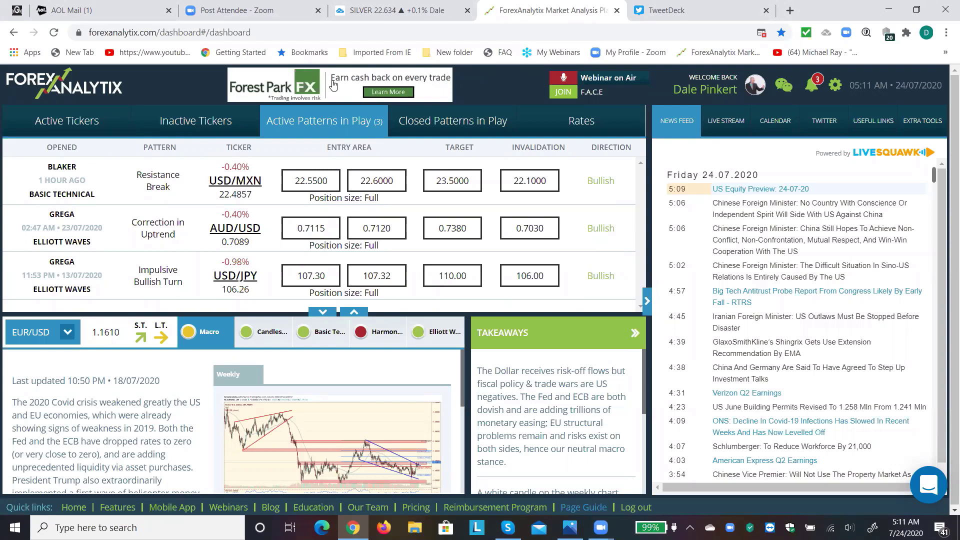
Show Closed Patterns and scroll down through the DAX, AUD/JPY, EUR/AUD and GBP/USD trades
click(432, 122)
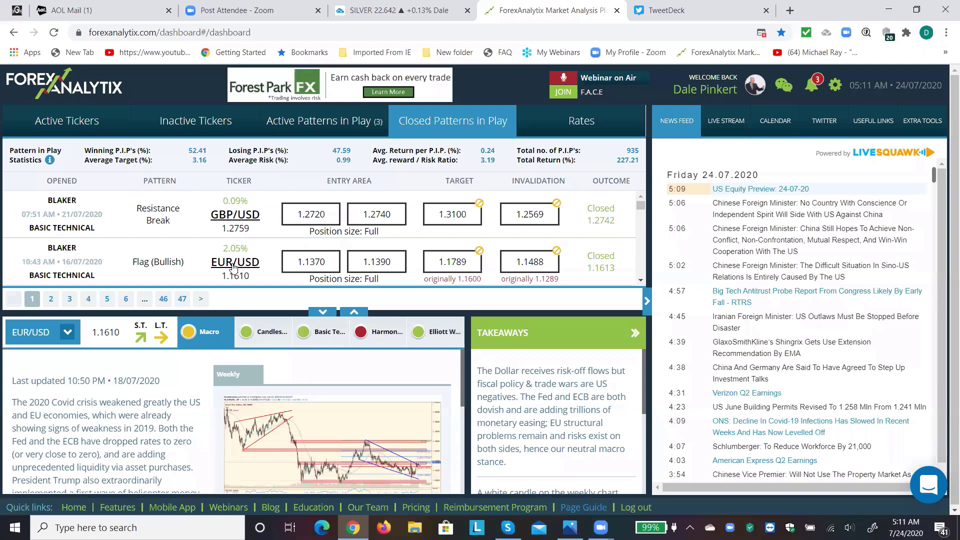
click(641, 281)
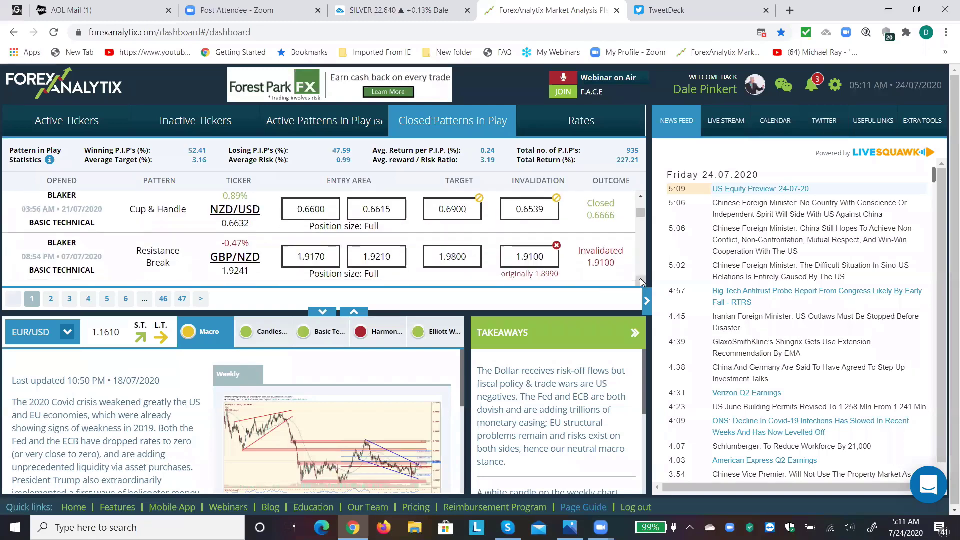
click(640, 282)
click(641, 282)
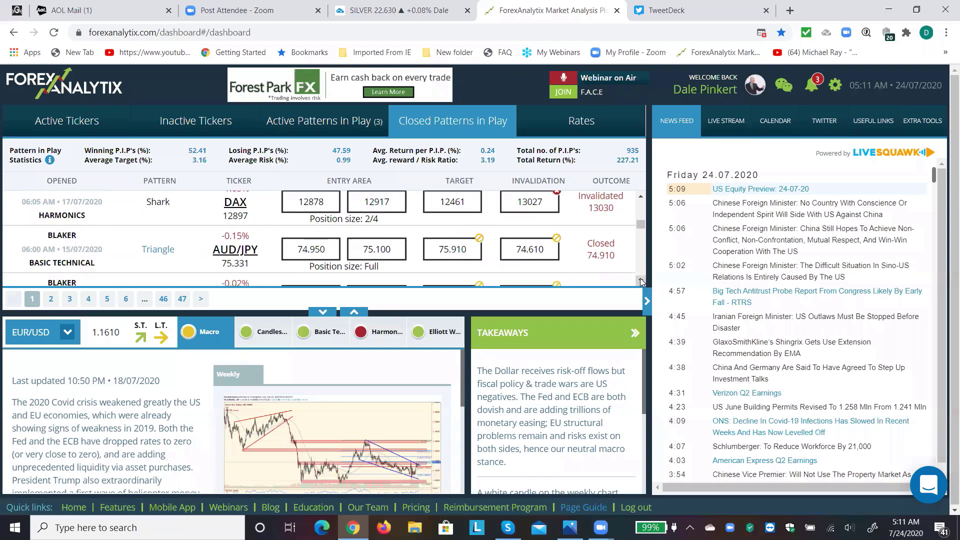
click(640, 281)
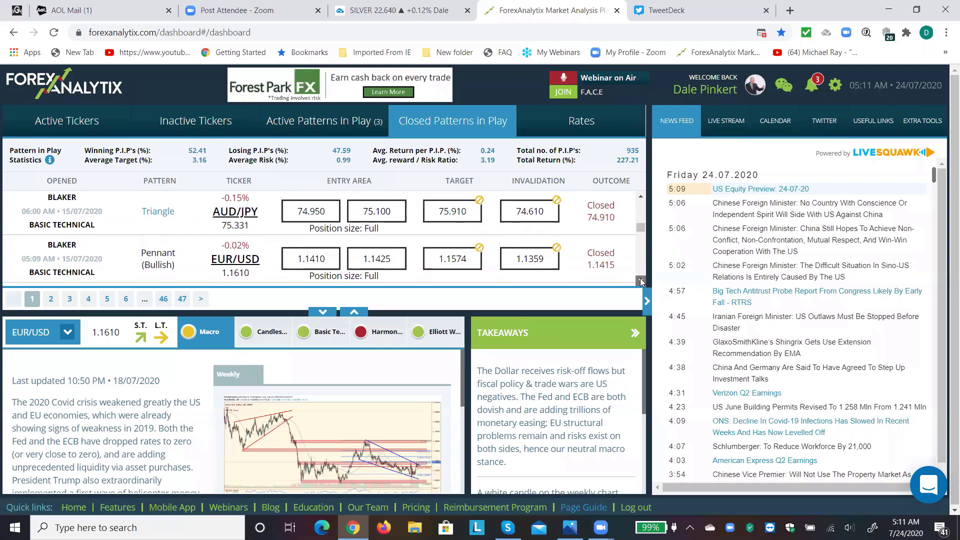
click(641, 282)
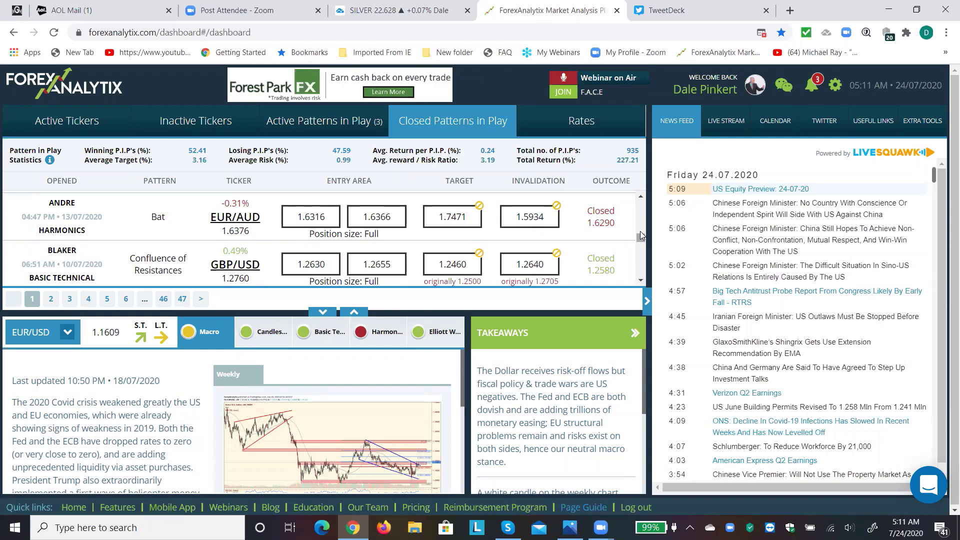
Scroll back up to AUD/JPY, then return to the TradingView EURUSD daily chart
click(641, 198)
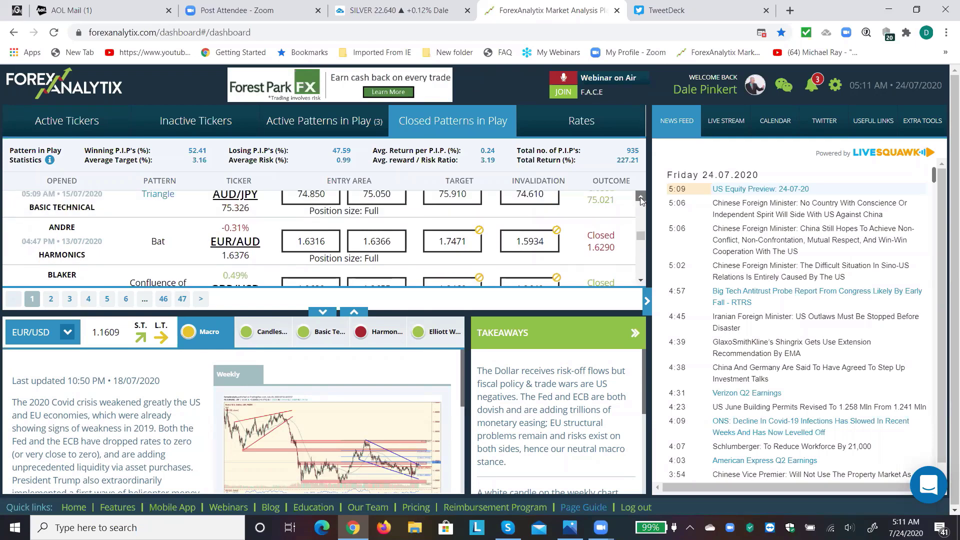
click(640, 198)
click(640, 198)
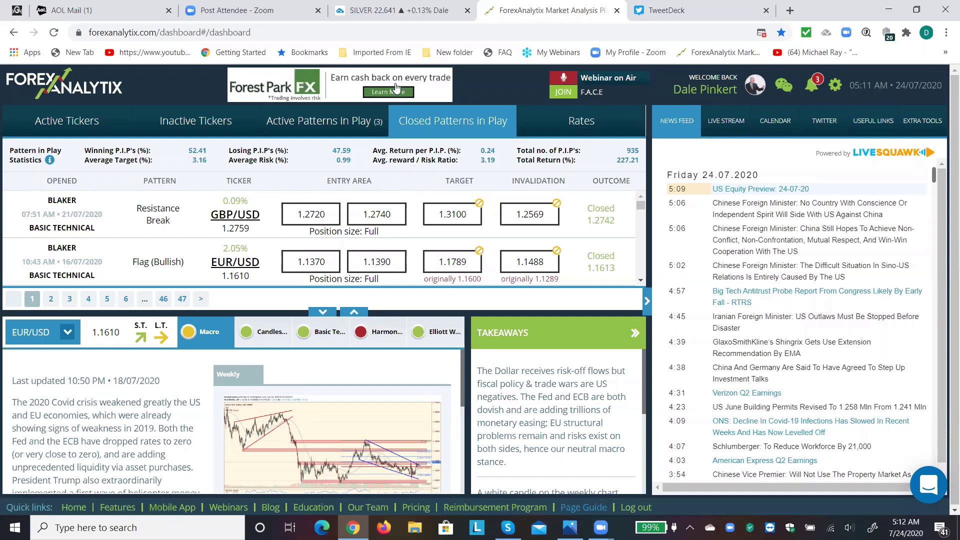
click(383, 11)
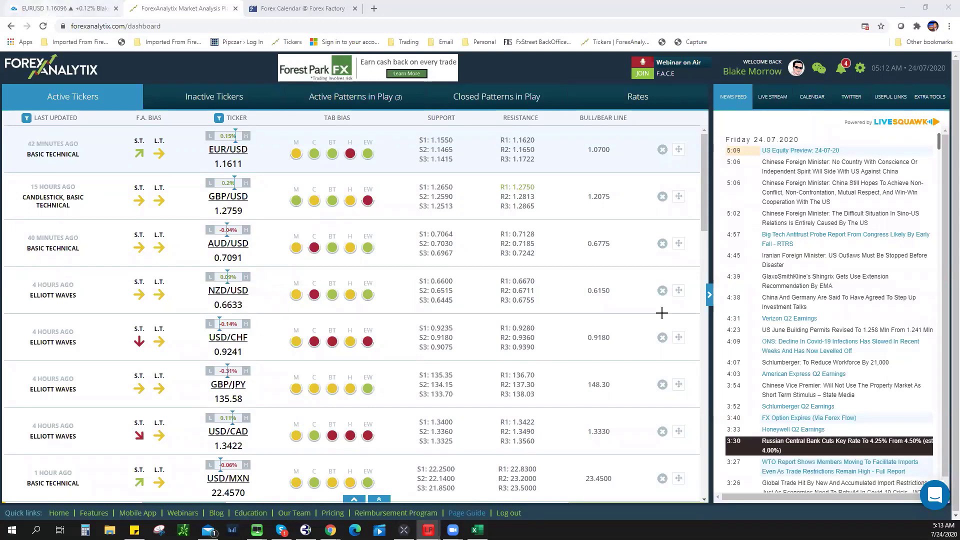
key(ctrl+1)
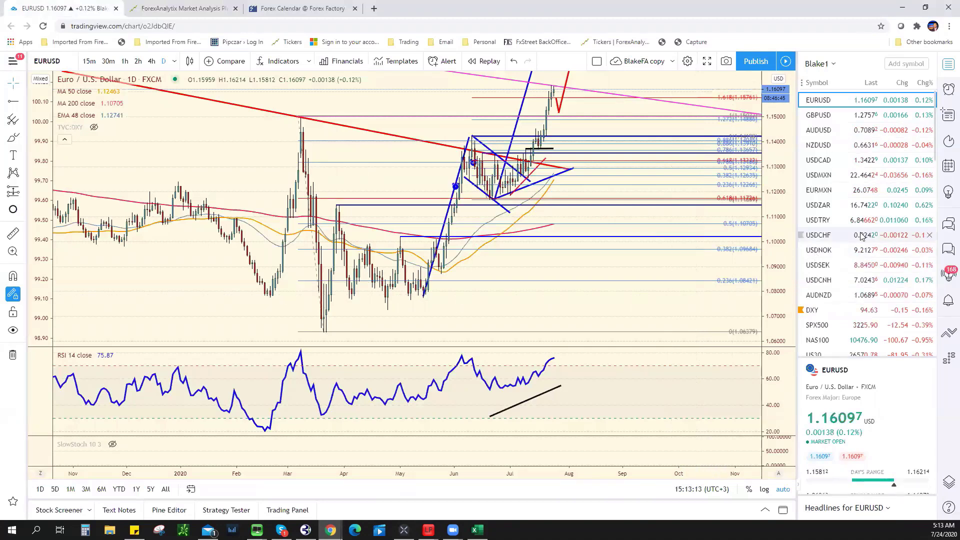
scroll(850, 248, down, 4)
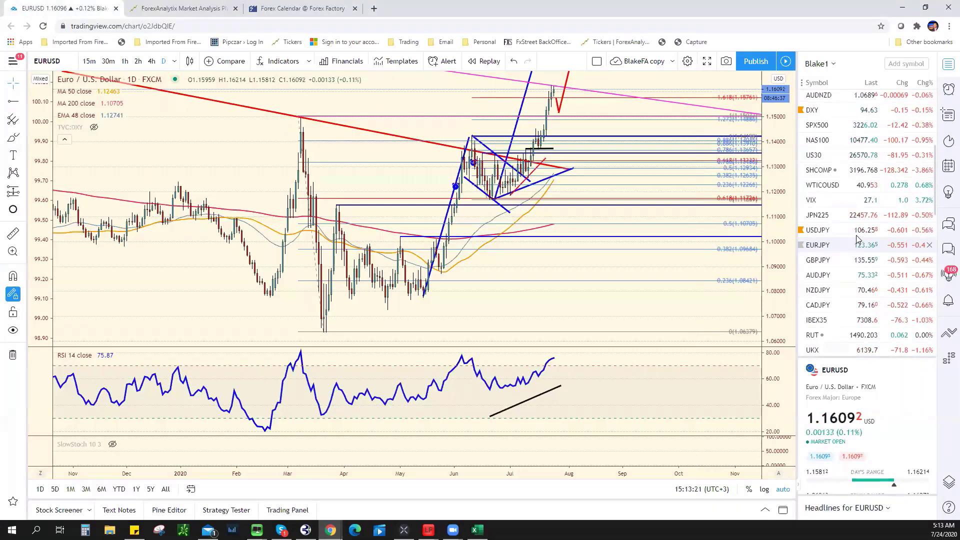
scroll(858, 239, down, 3)
scroll(848, 247, up, 2)
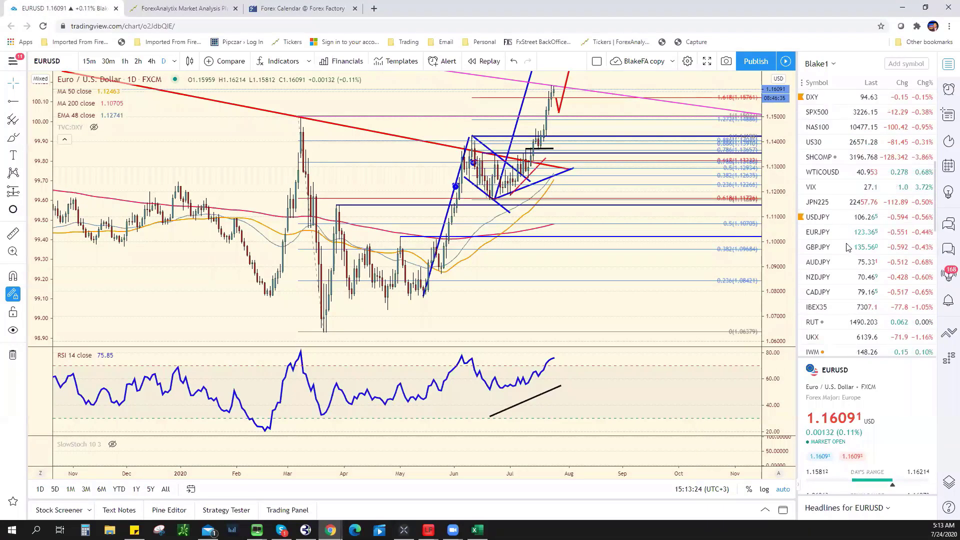
scroll(848, 247, up, 3)
scroll(850, 278, up, 1)
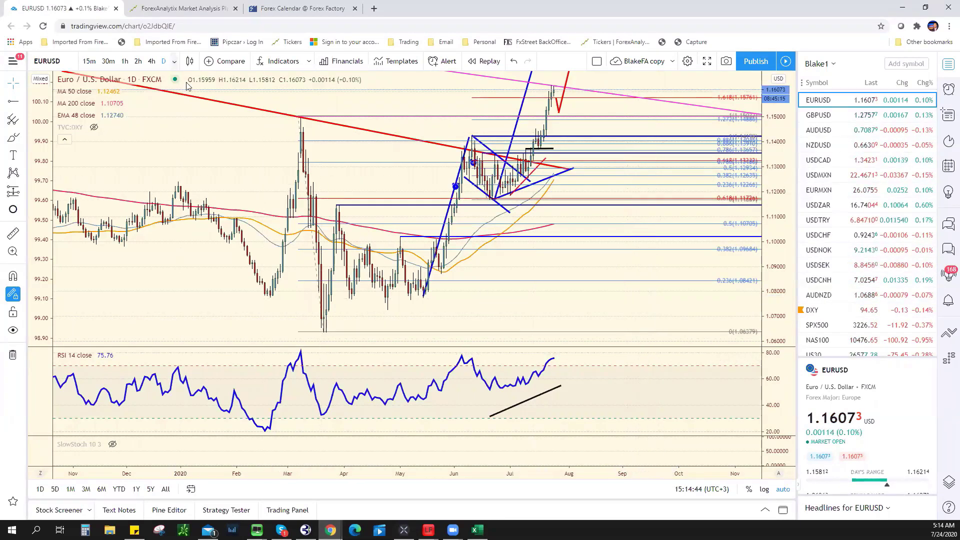
Favourite the 1W timeframe, switch EURUSD to weekly candles and zoom out
click(175, 61)
click(224, 360)
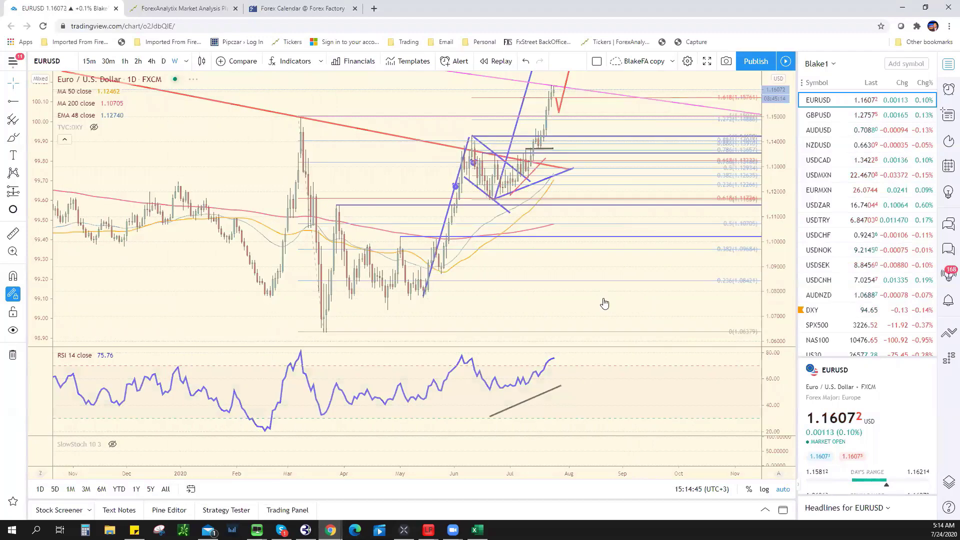
text(1w)
key(Return)
scroll(611, 311, down, 2)
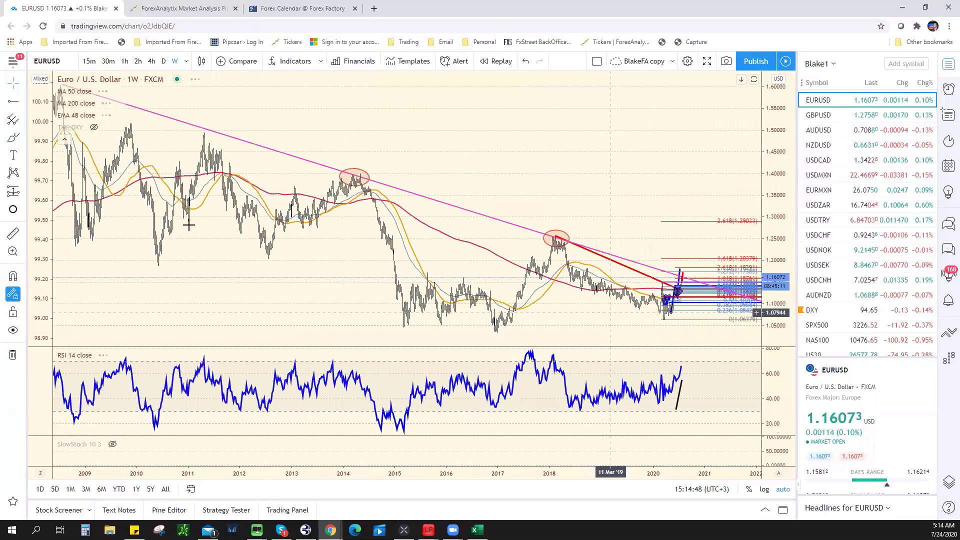
scroll(183, 247, down, 1)
scroll(182, 246, down, 1)
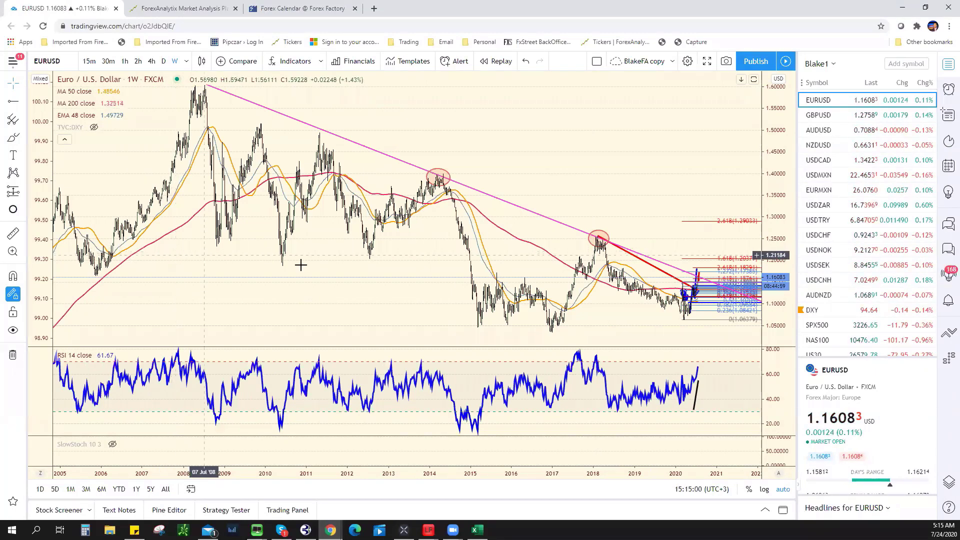
scroll(599, 300, up, 4)
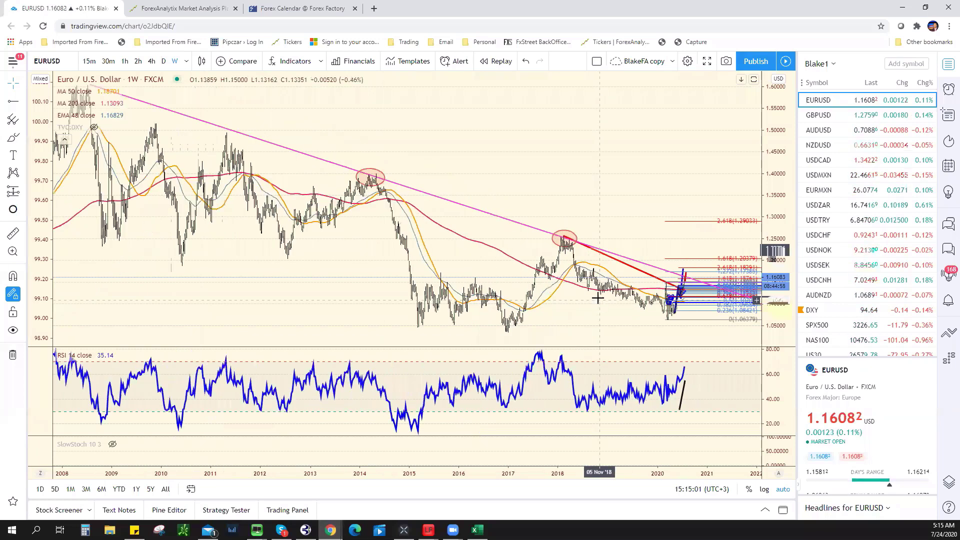
scroll(450, 202, up, 2)
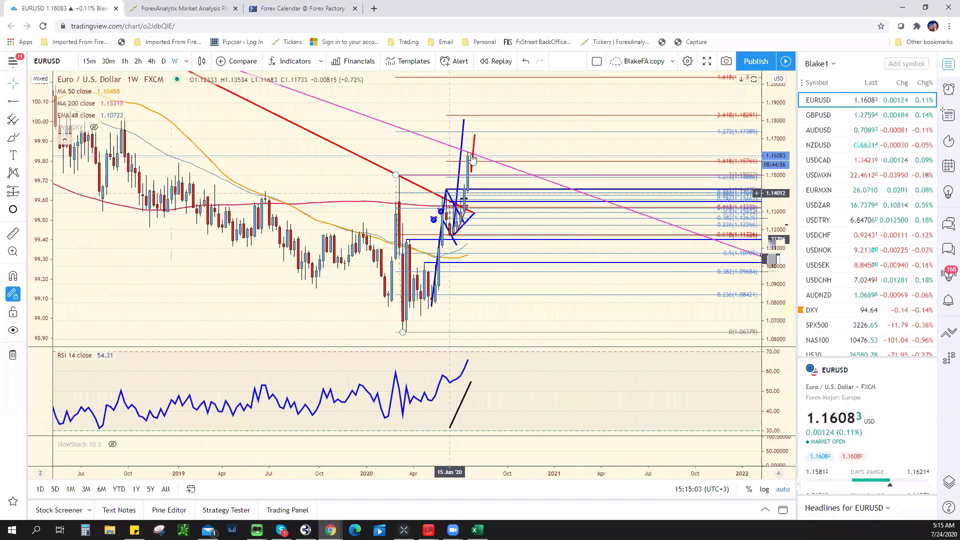
scroll(465, 163, down, 2)
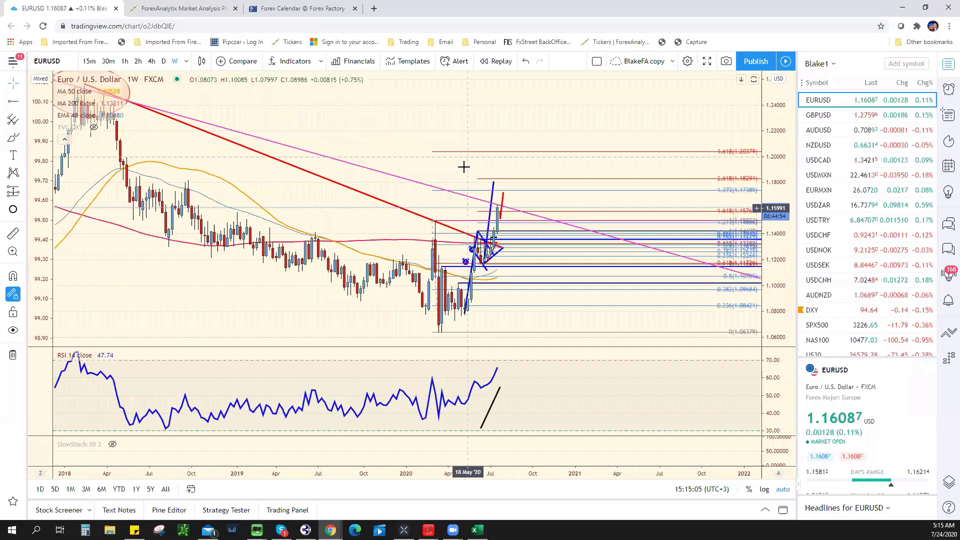
scroll(464, 172, down, 3)
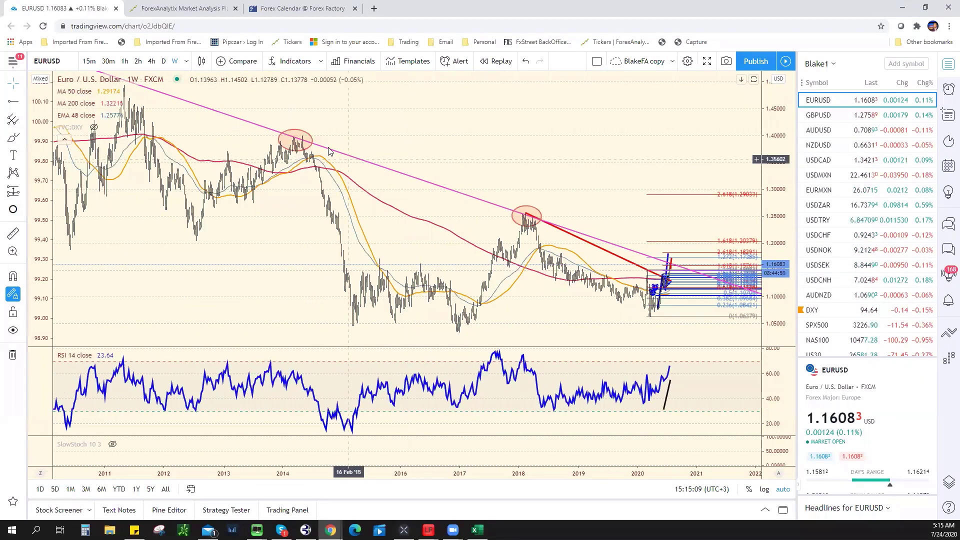
scroll(442, 180, down, 3)
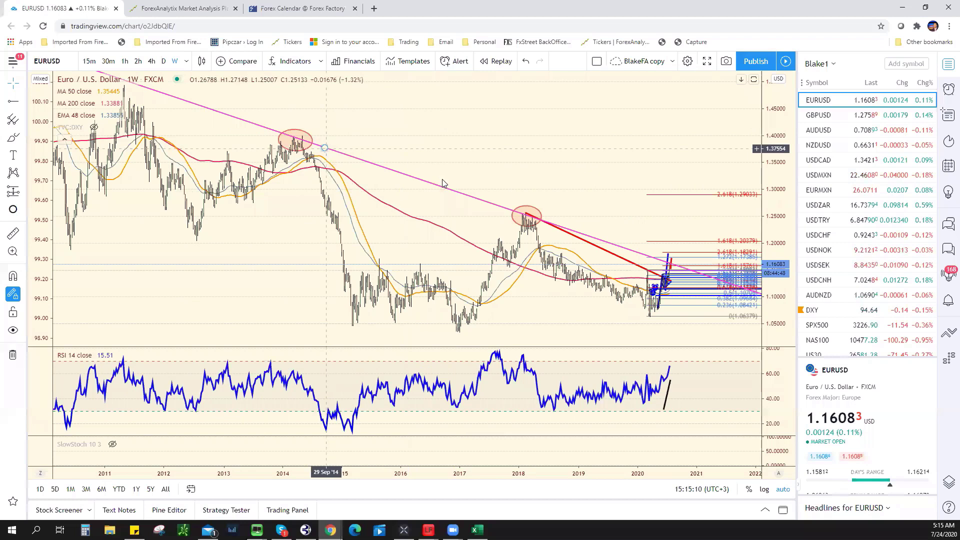
Tilt the long pink downtrend line slightly up toward the 2014 high
click(442, 181)
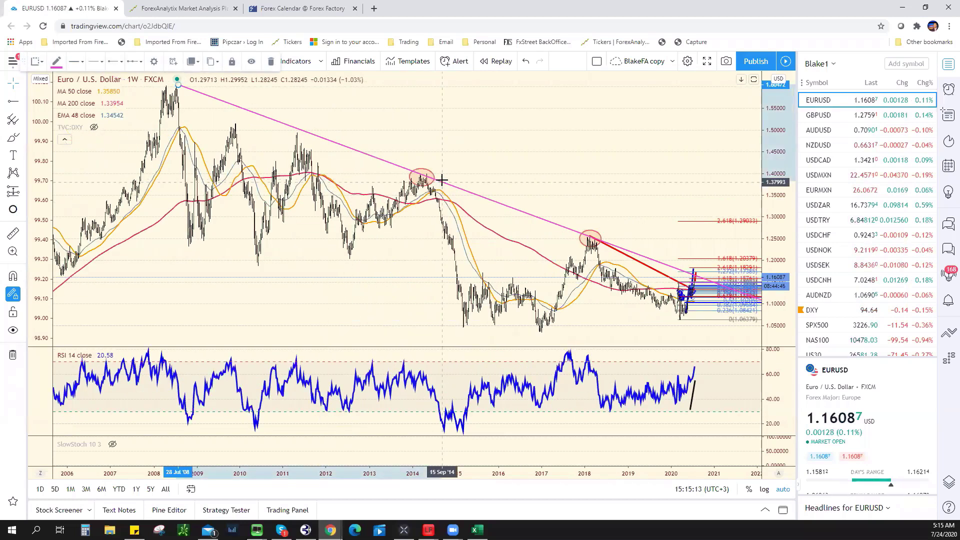
drag(442, 181, 435, 184)
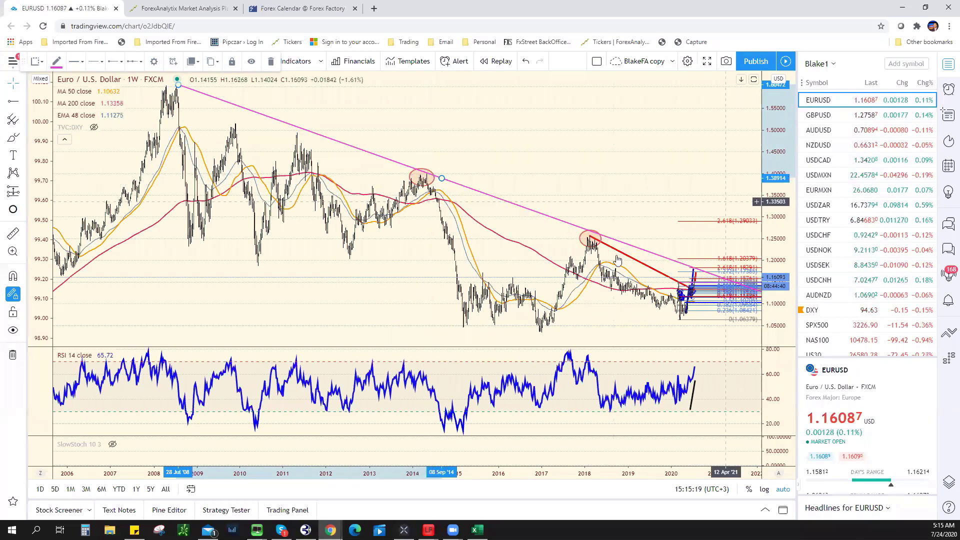
scroll(725, 201, up, 3)
scroll(604, 210, up, 2)
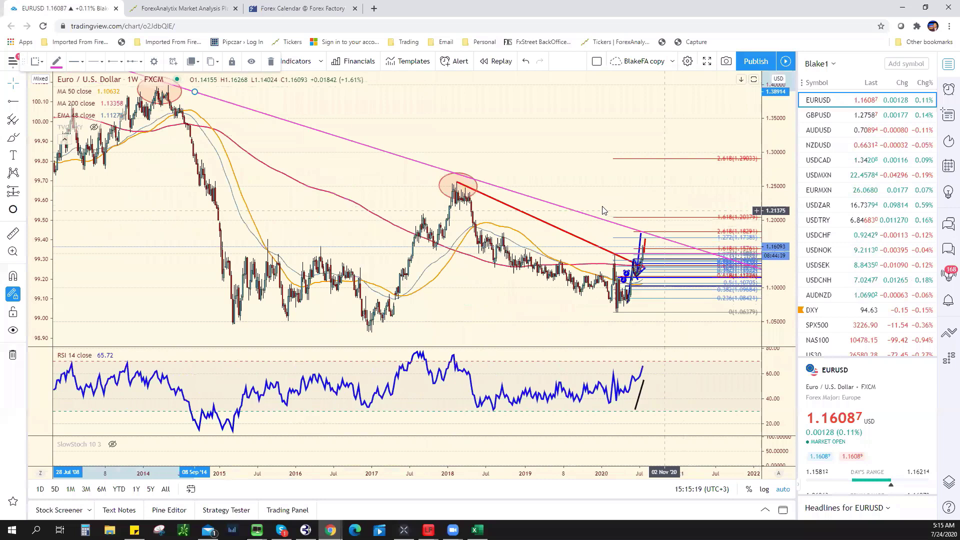
scroll(603, 210, up, 2)
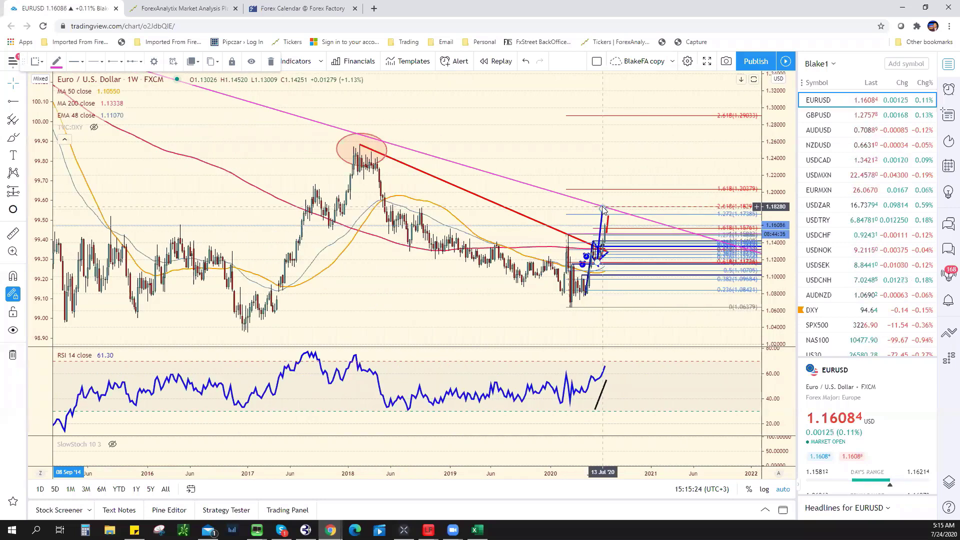
scroll(601, 207, down, 3)
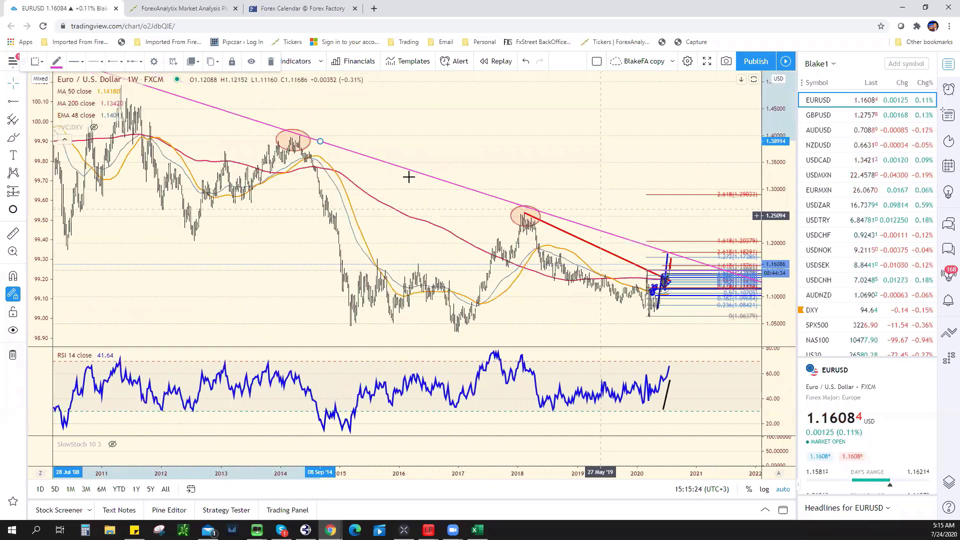
scroll(406, 179, down, 2)
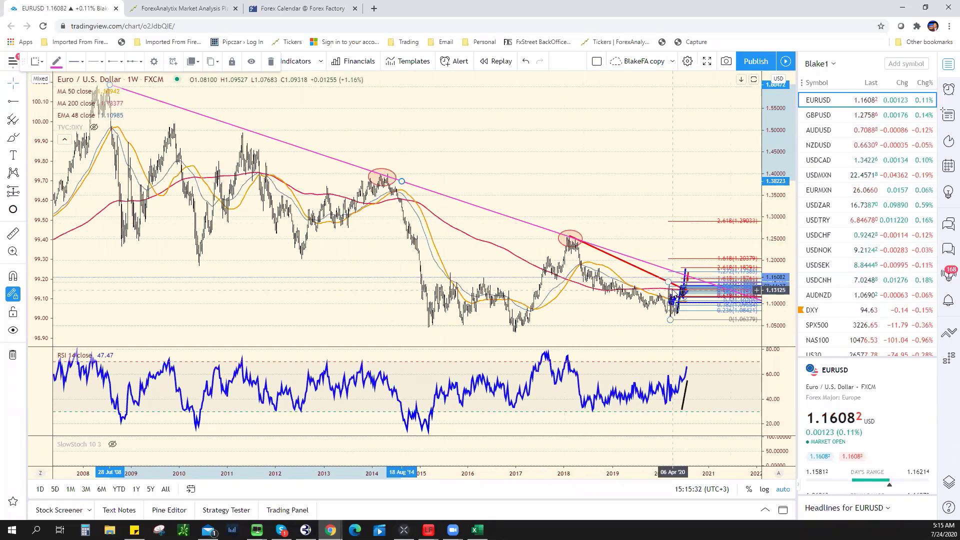
scroll(659, 291, up, 2)
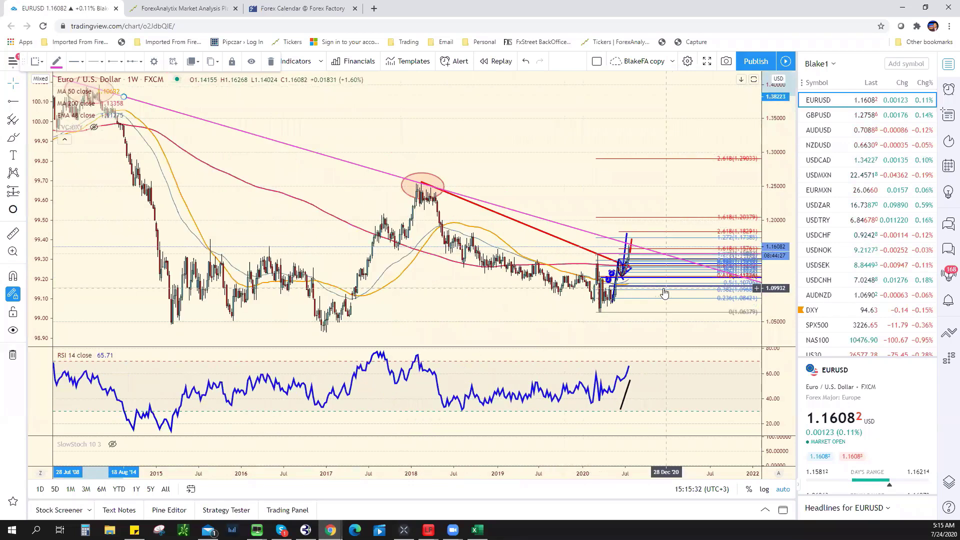
scroll(500, 275, up, 3)
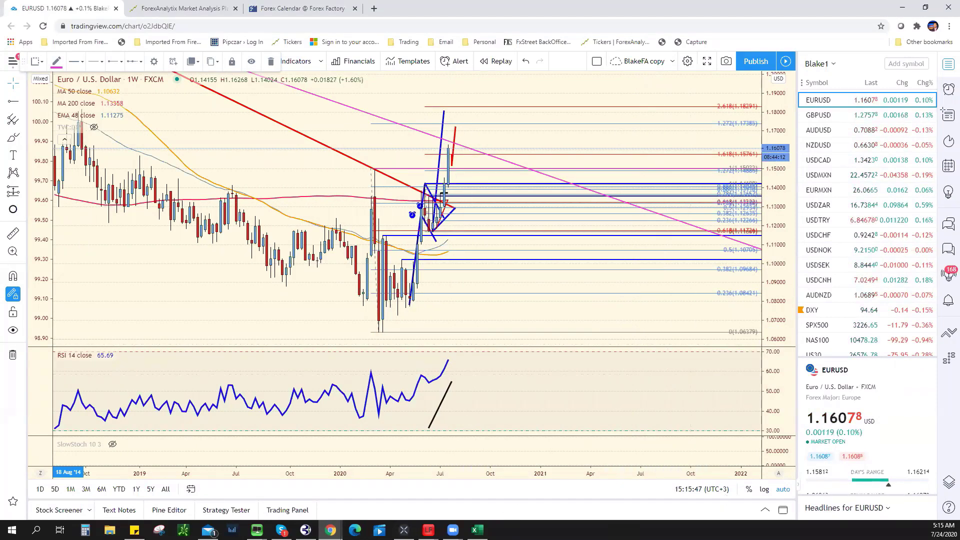
Log 1.1625* as the EUR/USD resistance in cell F9 of the bias chart
key(alt+Tab)
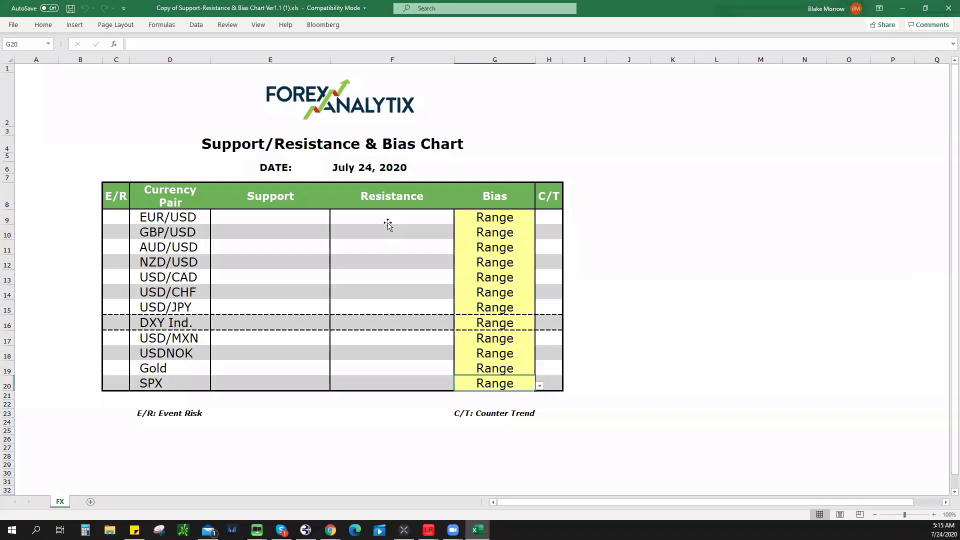
text(1.1625)
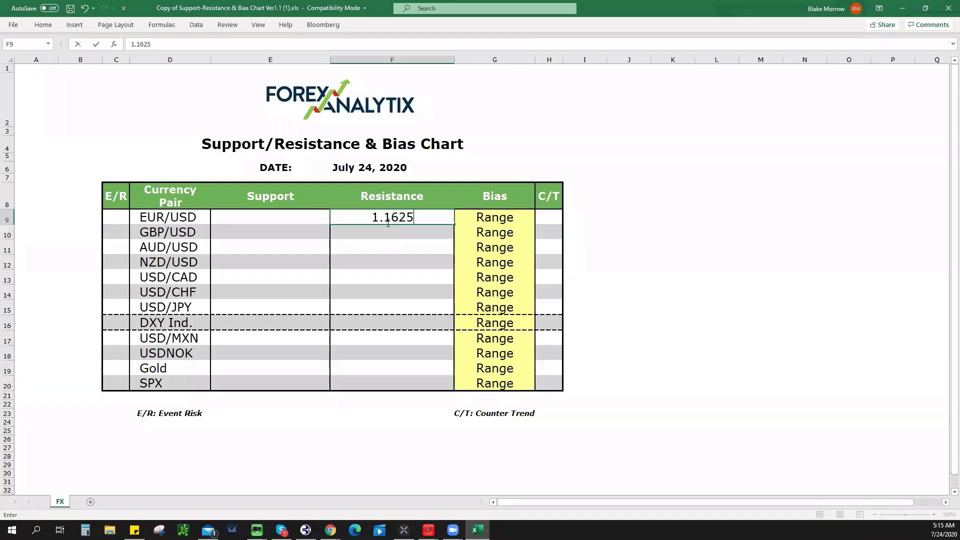
text(*)
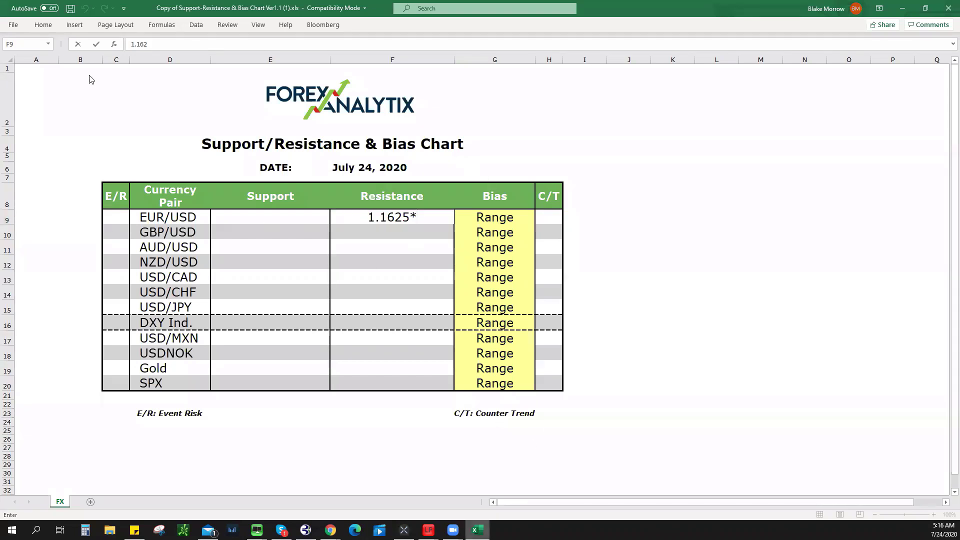
key(alt+Tab)
Move the line-style toolbar down and place two trial horizontal rays on the hourly chart
drag(74, 125, 74, 125)
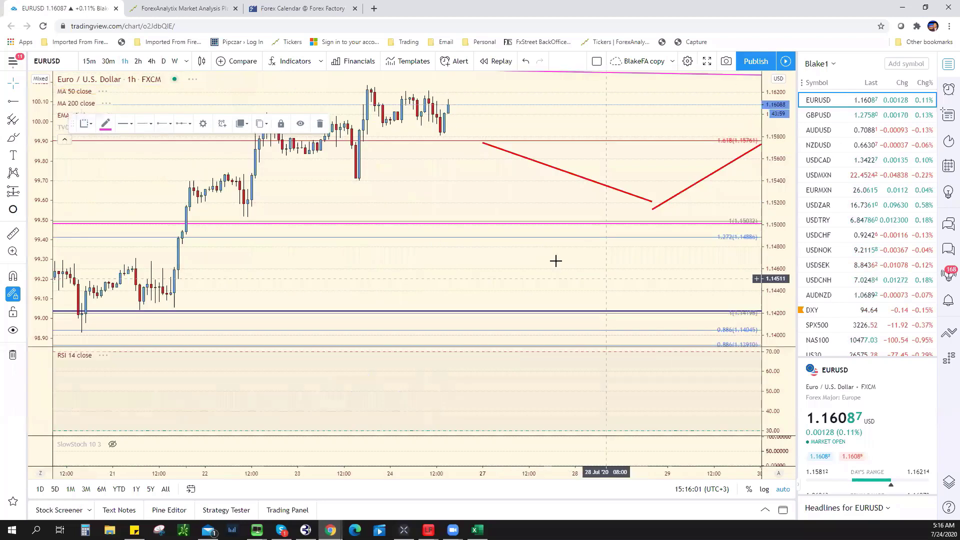
scroll(648, 148, down, 3)
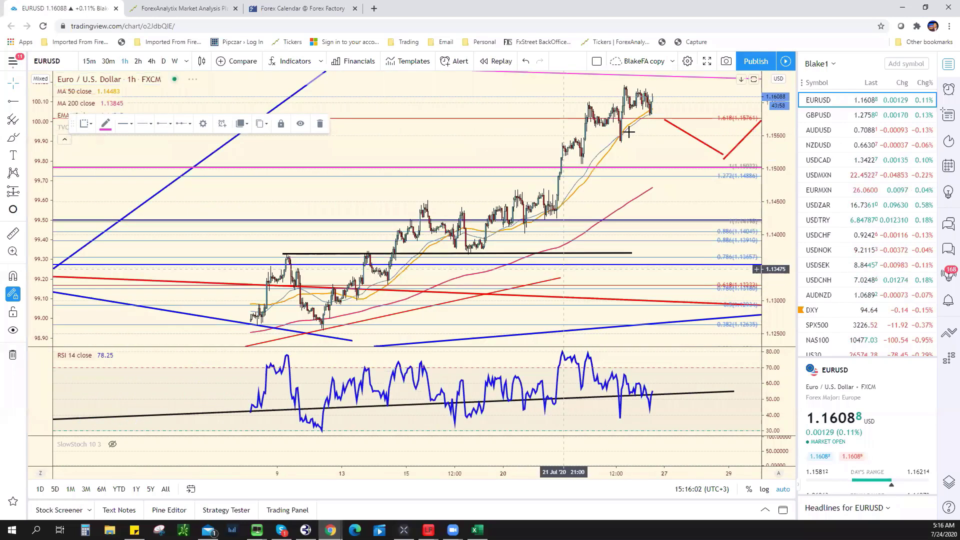
scroll(619, 130, down, 3)
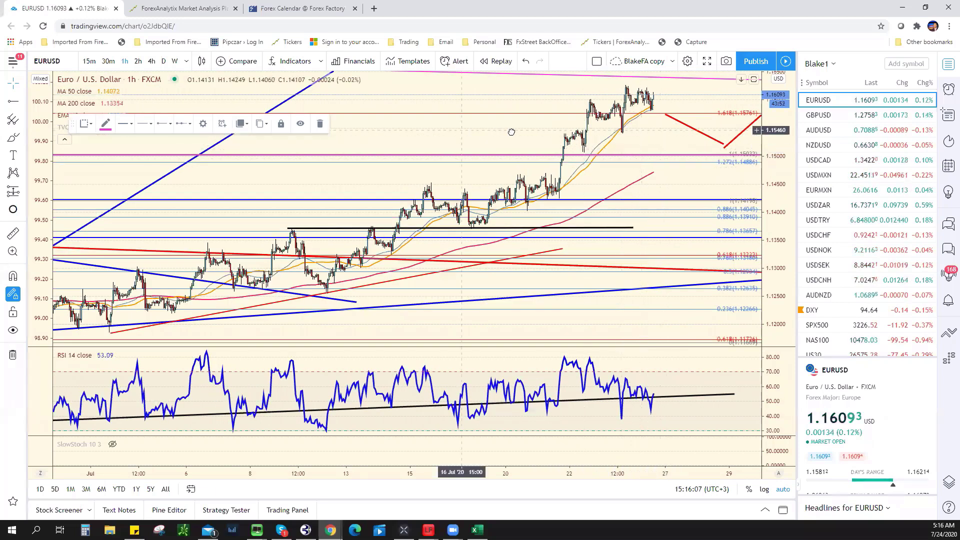
drag(478, 131, 576, 134)
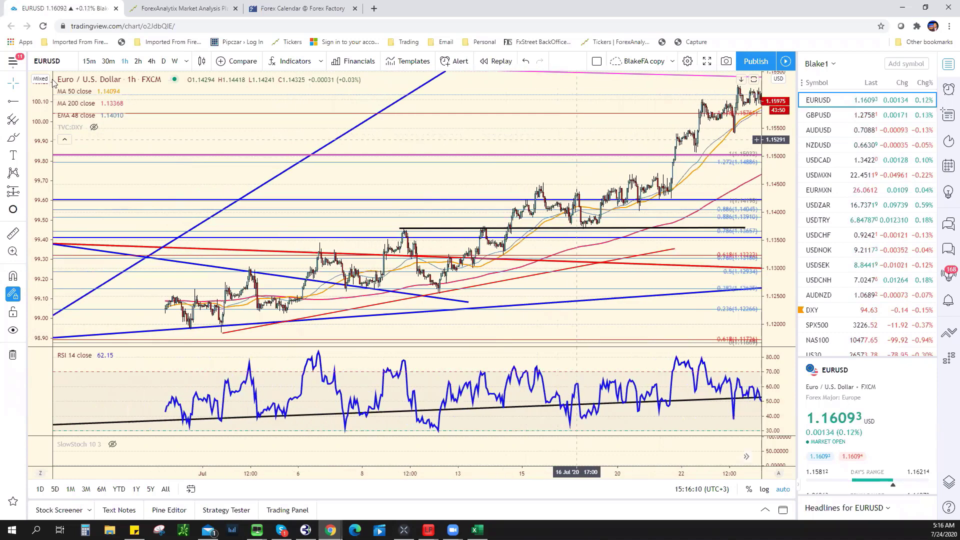
scroll(532, 97, up, 5)
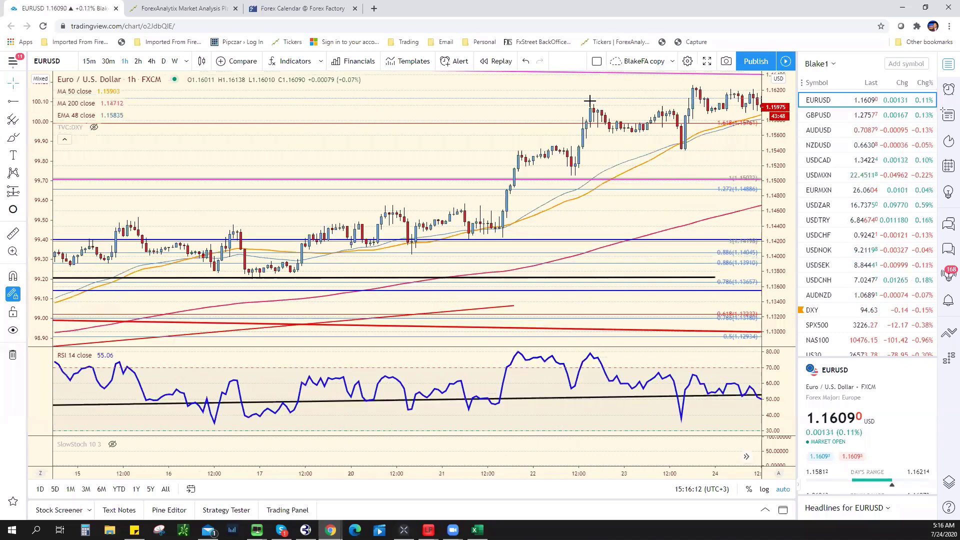
click(594, 132)
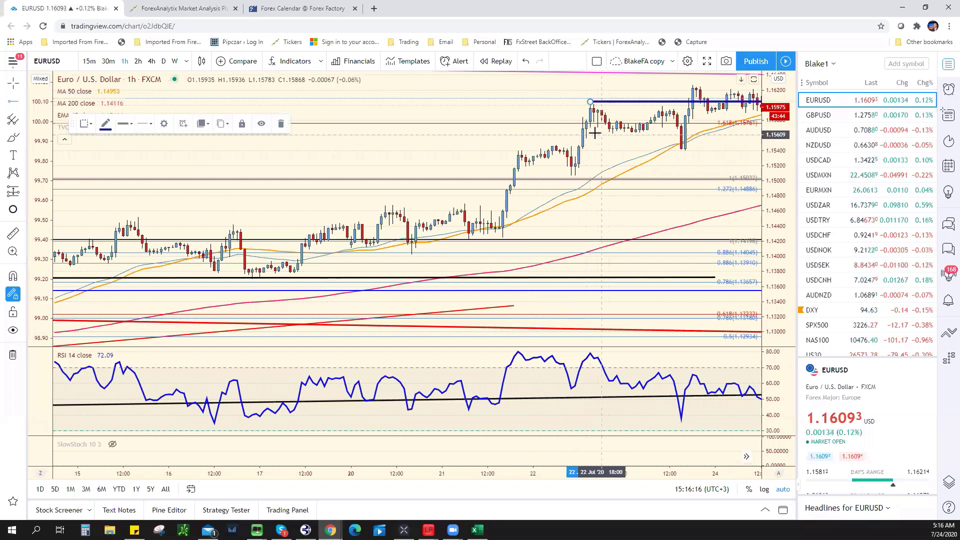
click(424, 110)
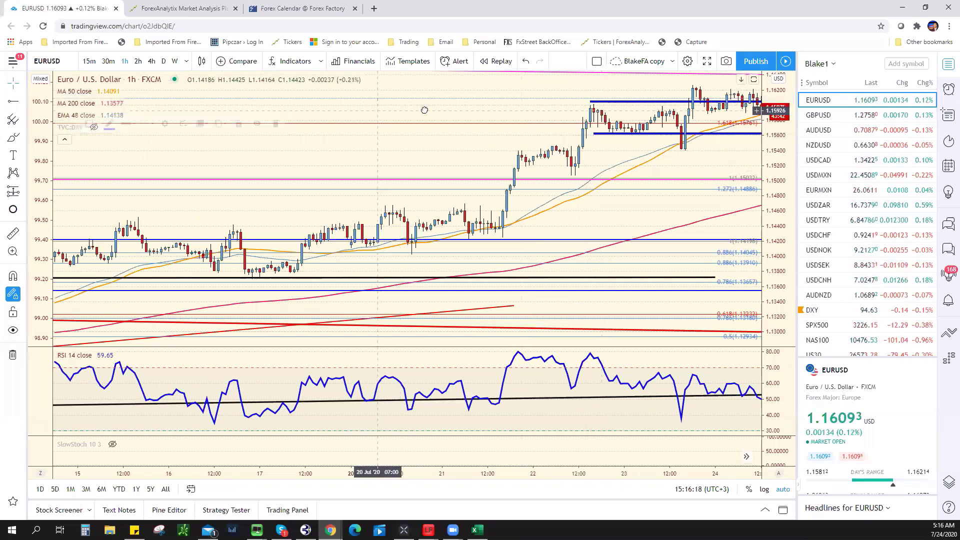
Review earlier hourly price action, then delete both blue horizontal rays
drag(470, 114, 731, 113)
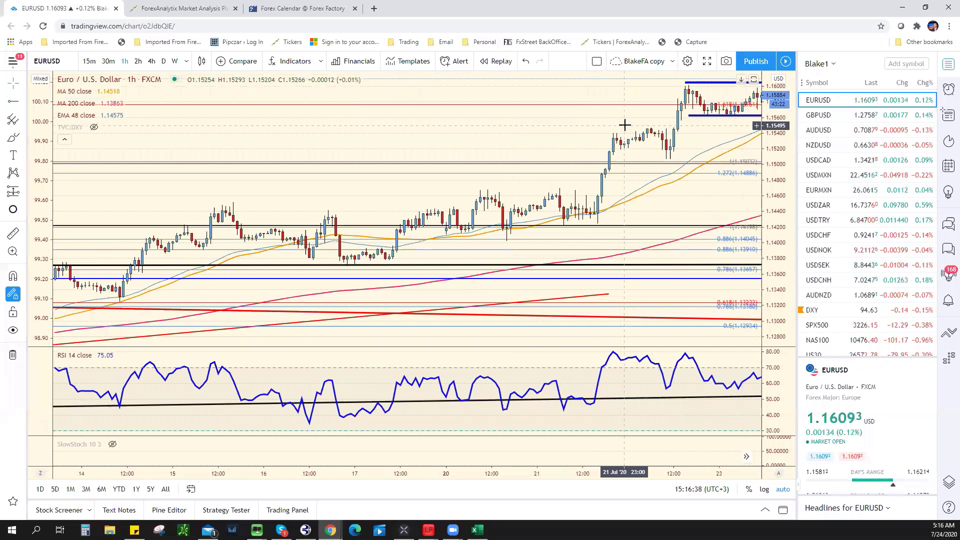
drag(567, 131, 473, 134)
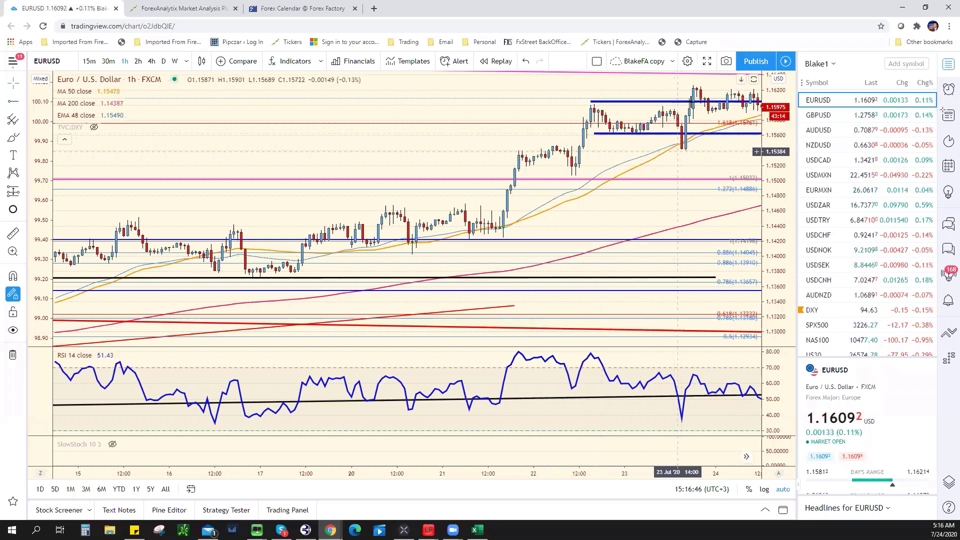
click(642, 133)
key(Delete)
click(685, 102)
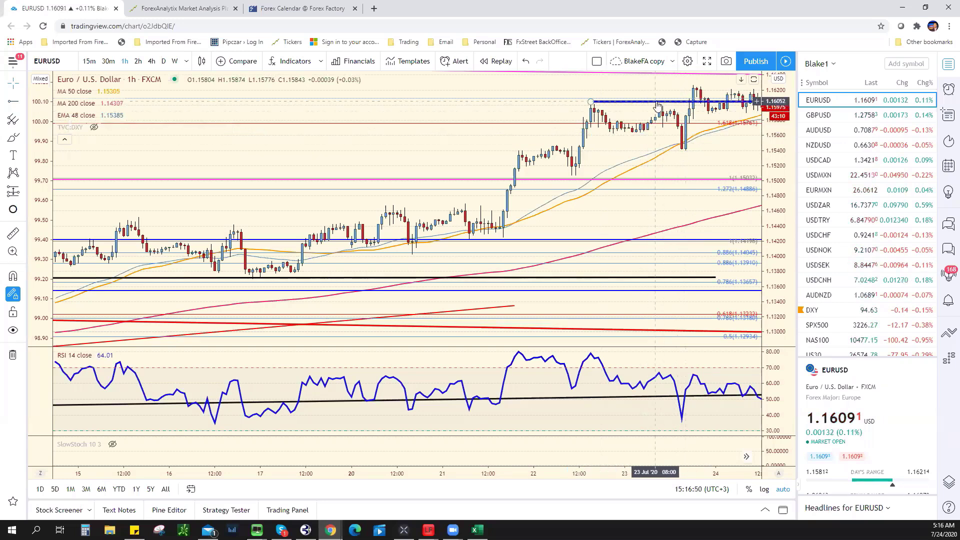
key(Delete)
Complete the red projected price path and mark horizontal support near 1.1548
scroll(631, 155, down, 5)
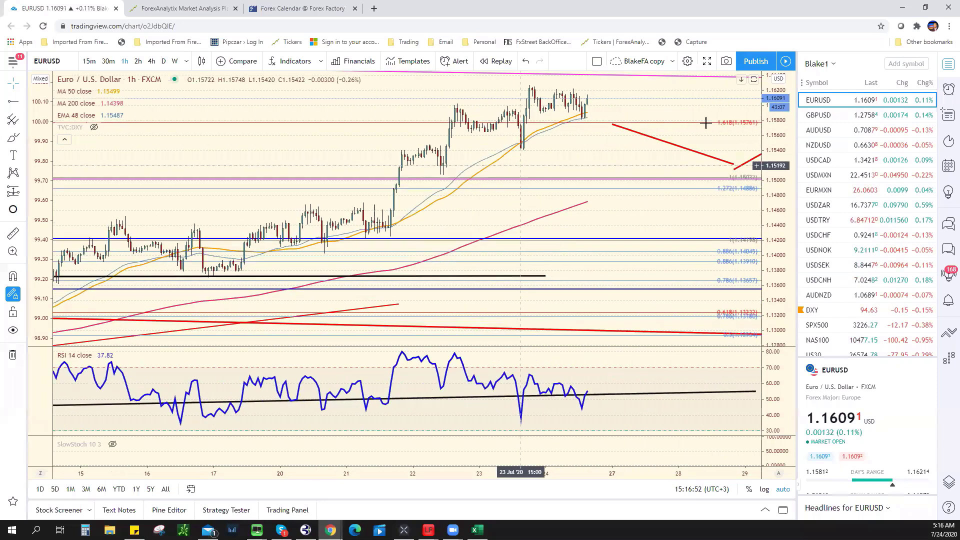
scroll(752, 147, down, 5)
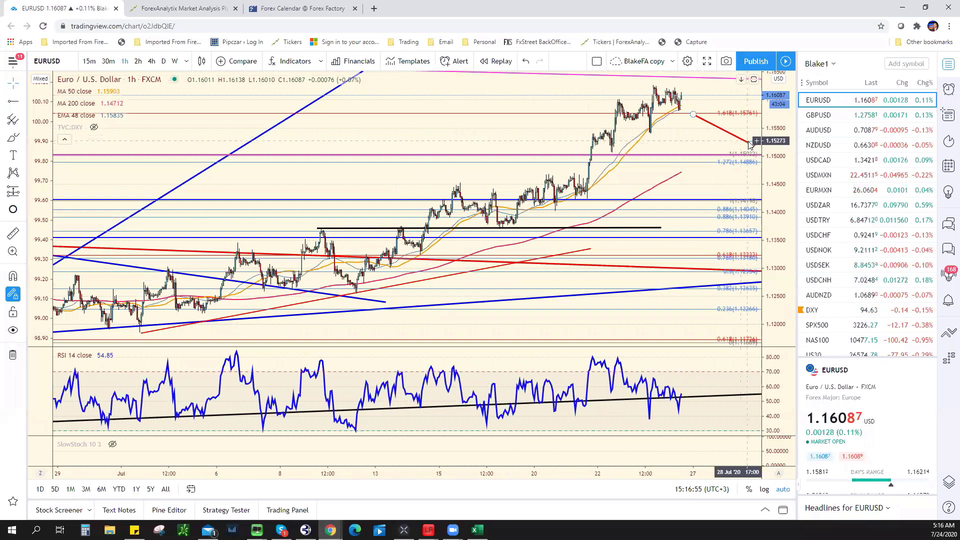
click(749, 145)
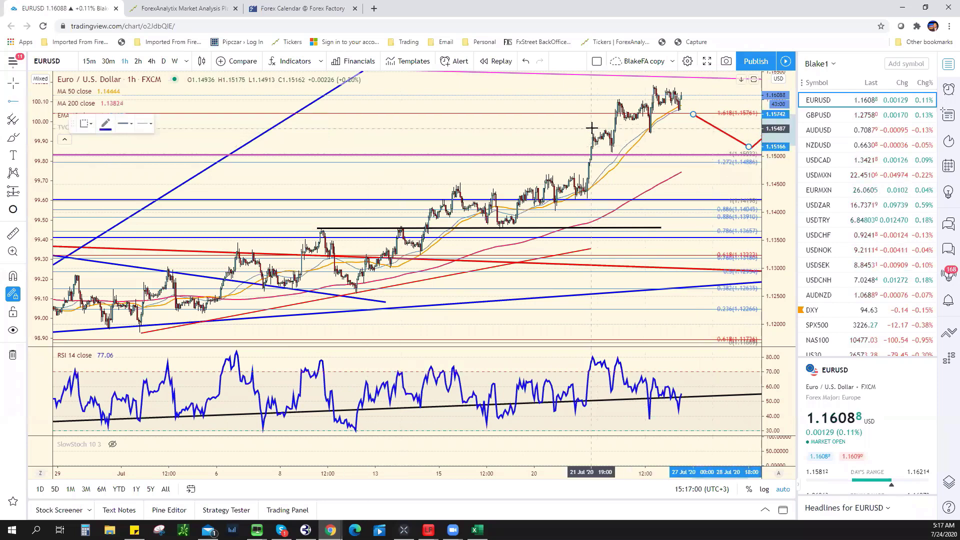
click(671, 129)
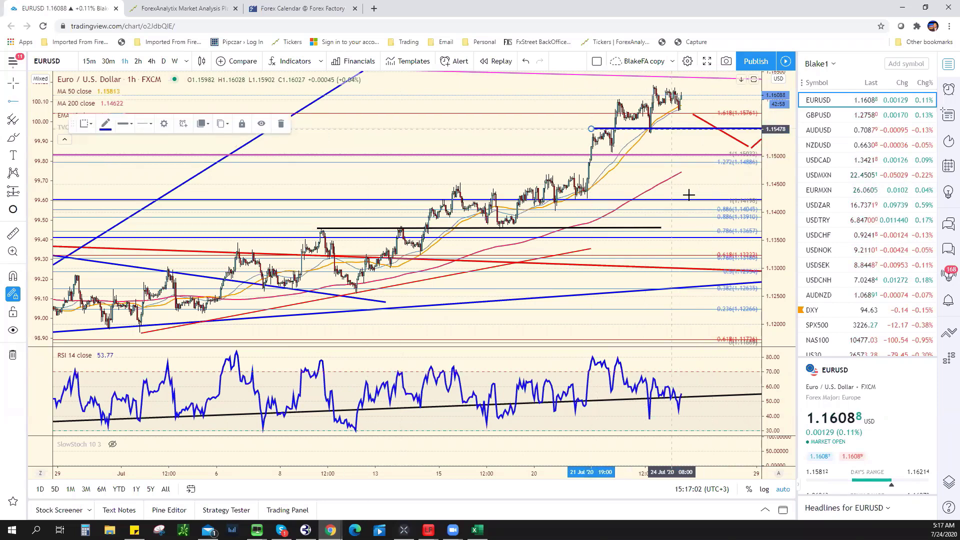
key(alt+Tab)
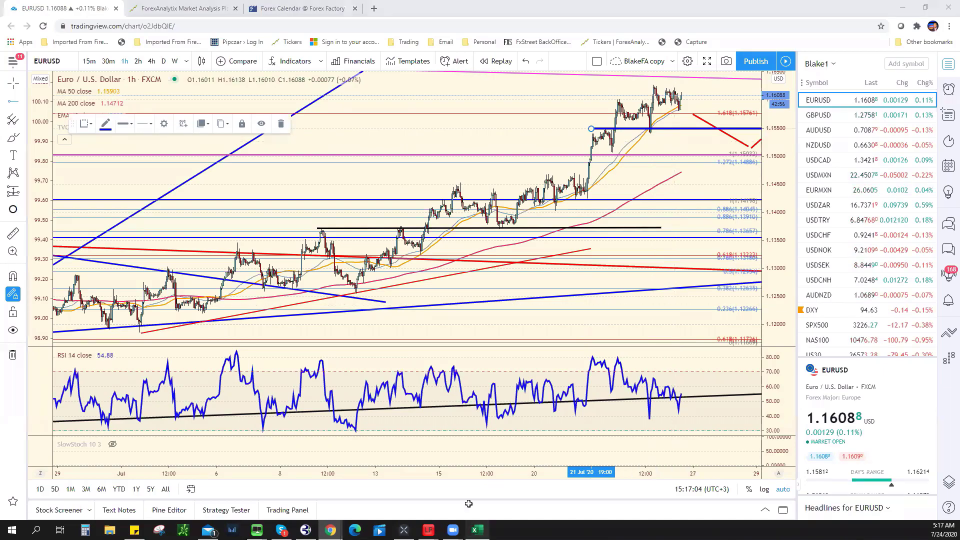
Enter 1.1500*/1.1550 as EUR/USD support in E9 and set the G9 bias to Bullish
click(286, 222)
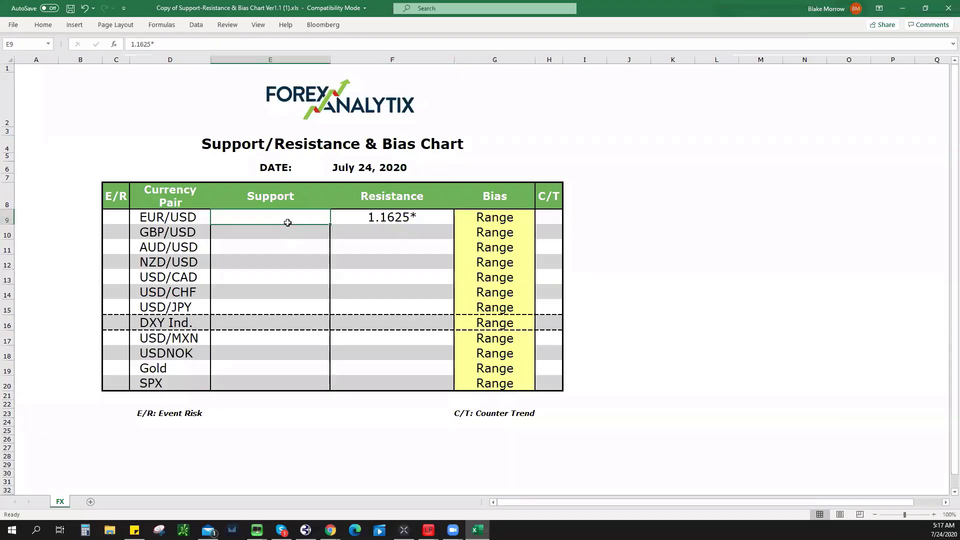
text(1.1500)
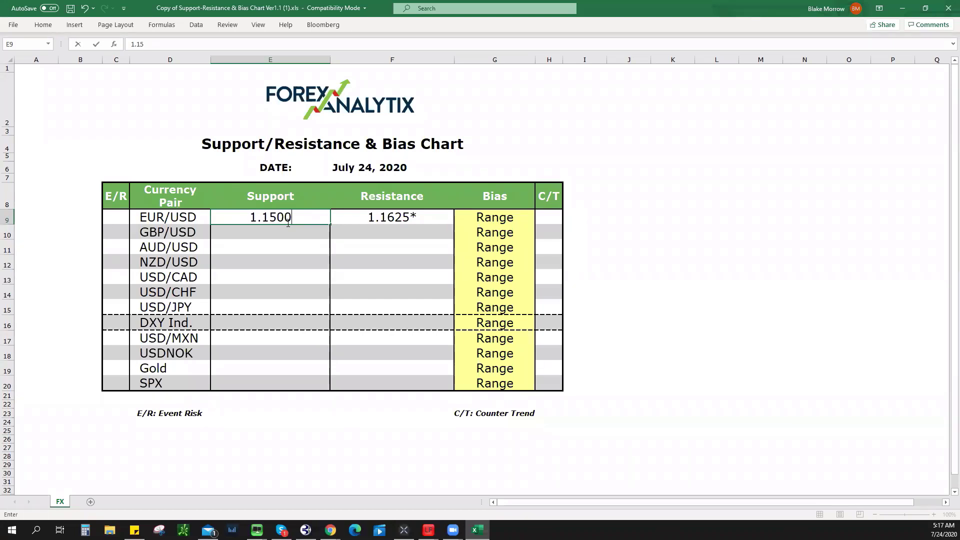
text(*/1.1)
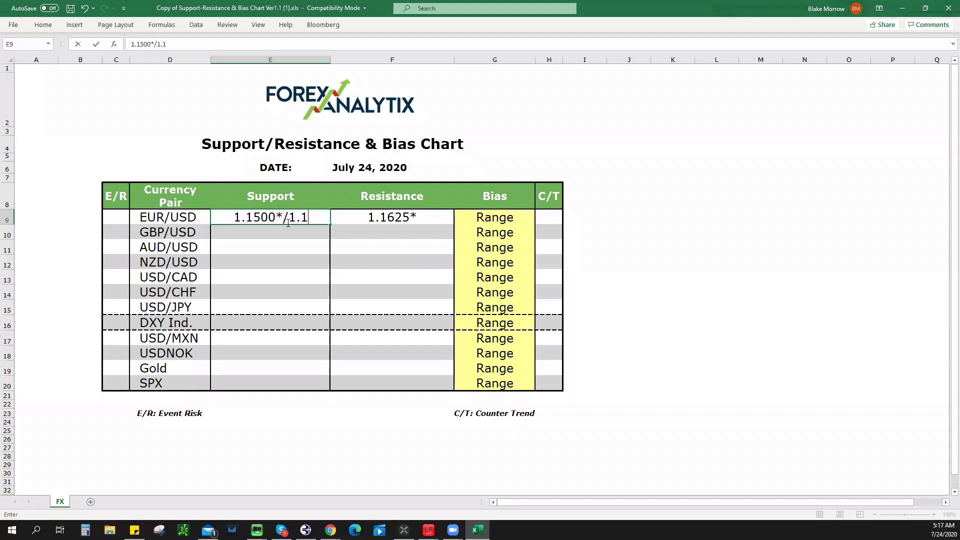
text(550)
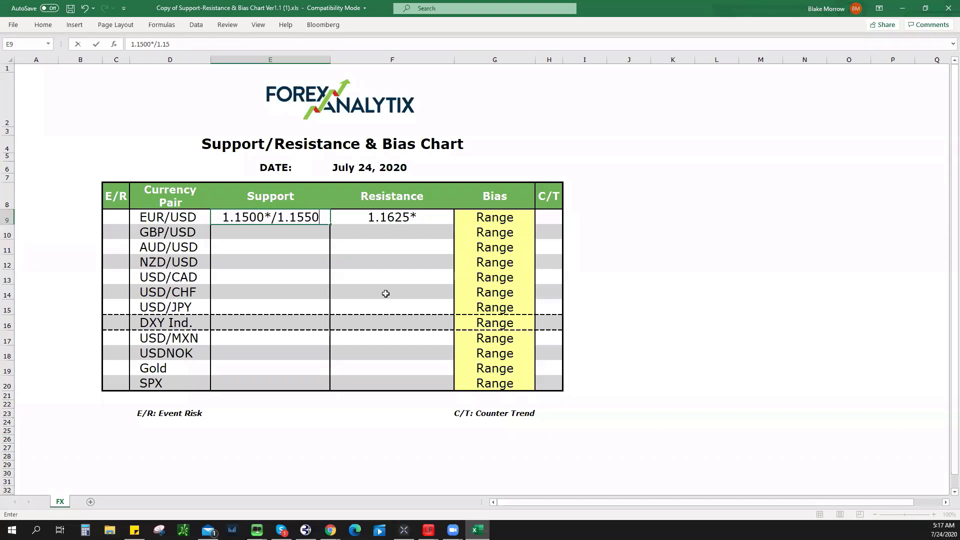
click(508, 222)
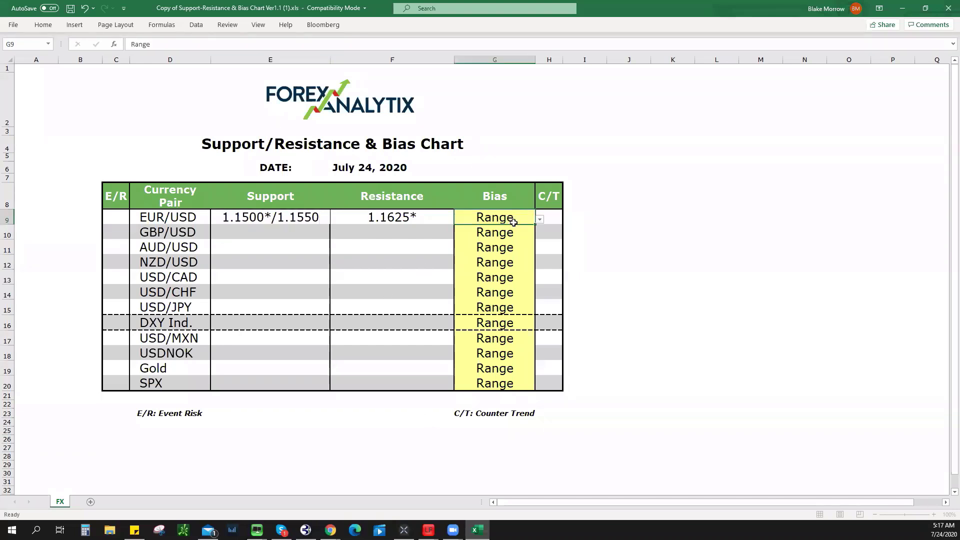
click(539, 219)
click(475, 229)
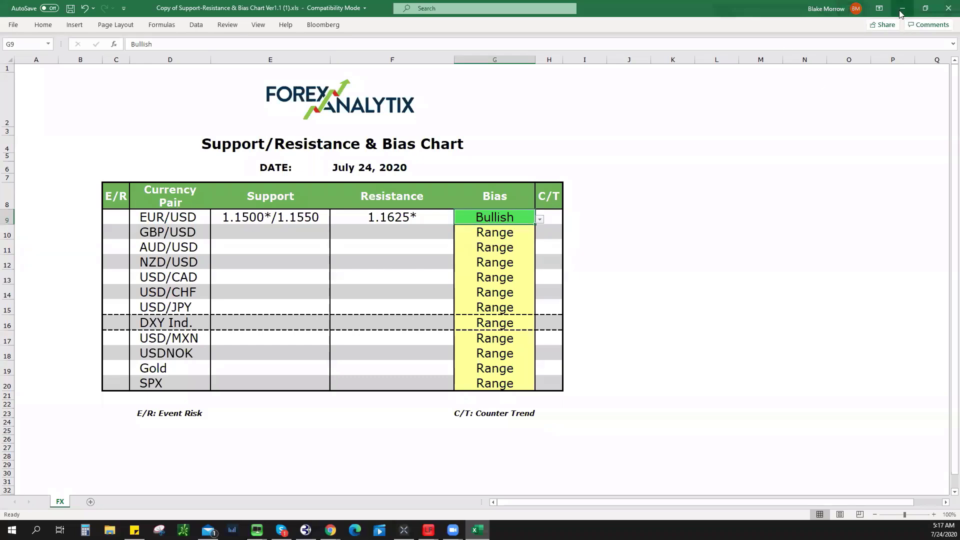
key(alt+Tab)
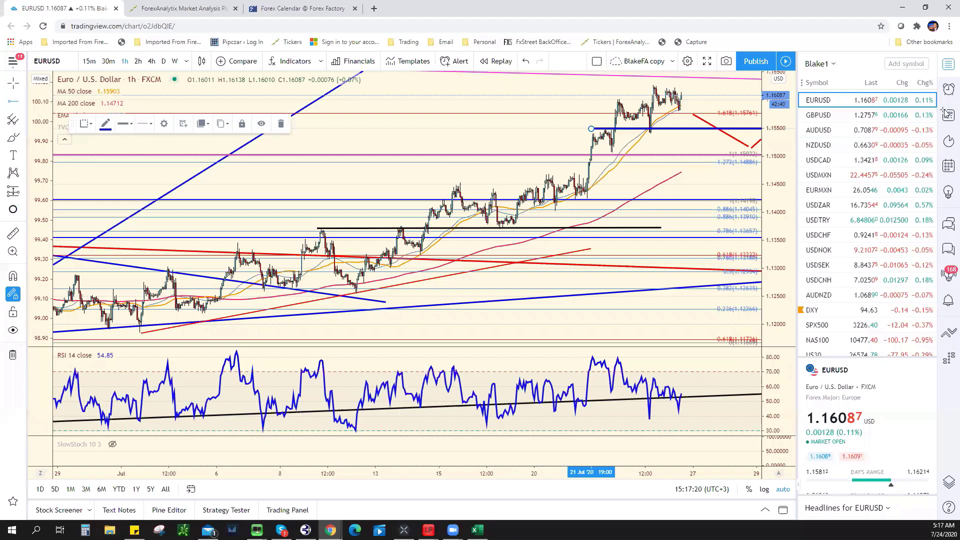
Open GBPUSD, remove a stray horizontal level and delete the upper red trend line
click(845, 116)
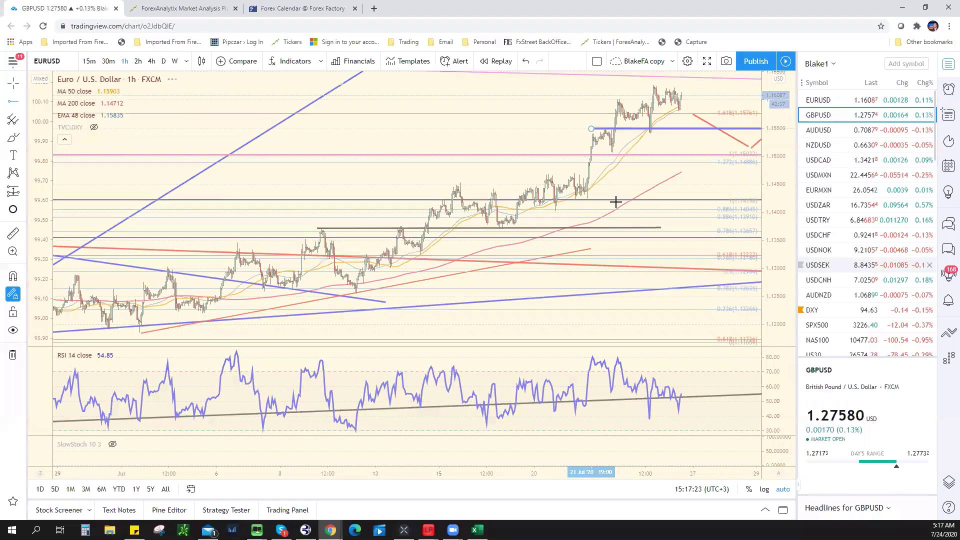
scroll(540, 119, up, 6)
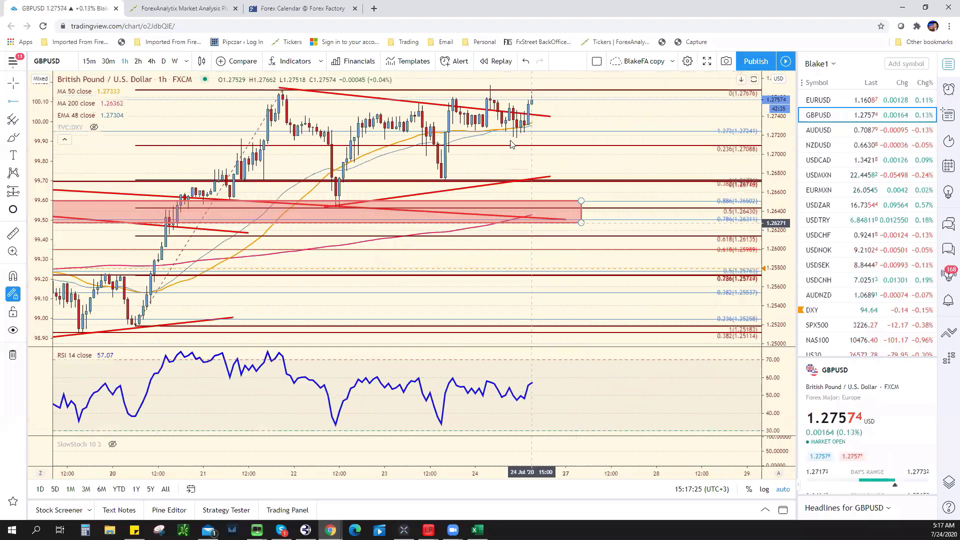
click(539, 117)
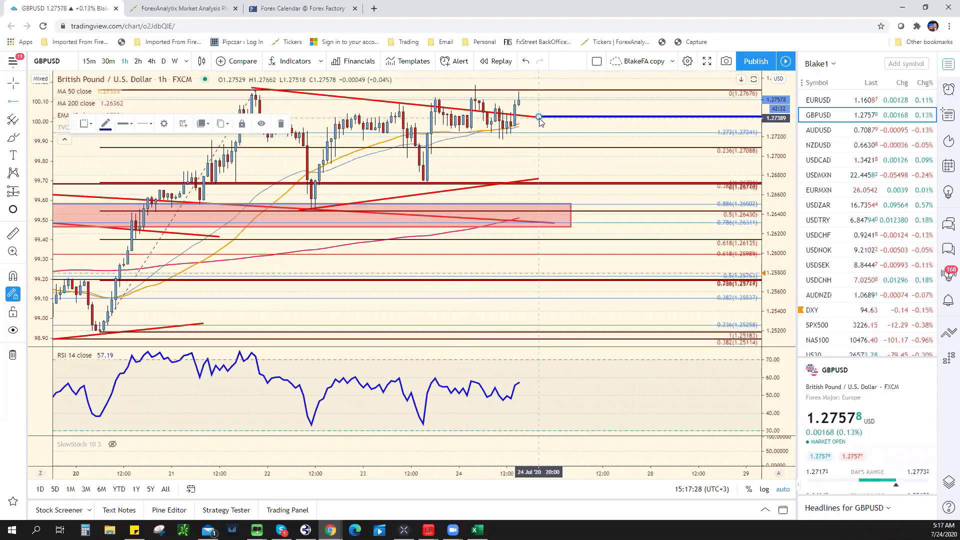
key(Delete)
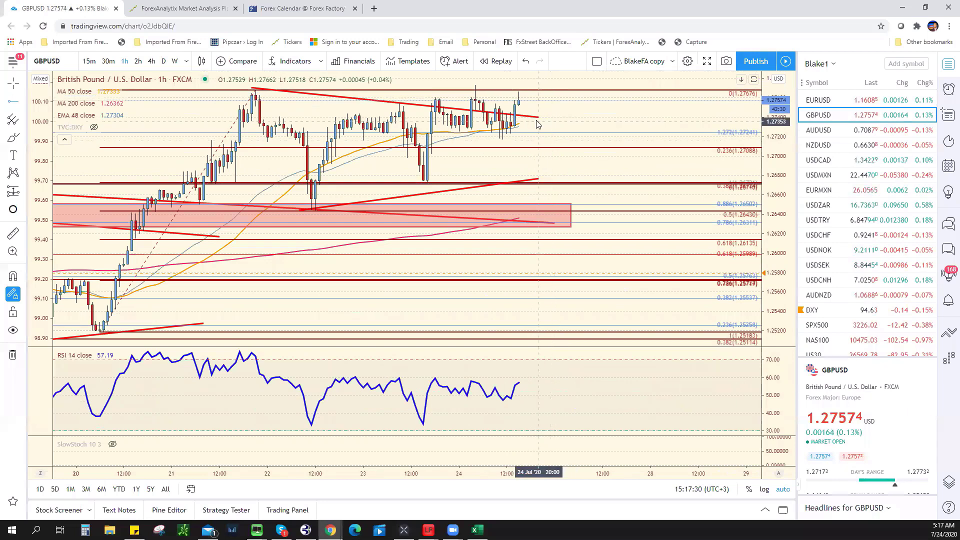
click(539, 179)
key(Delete)
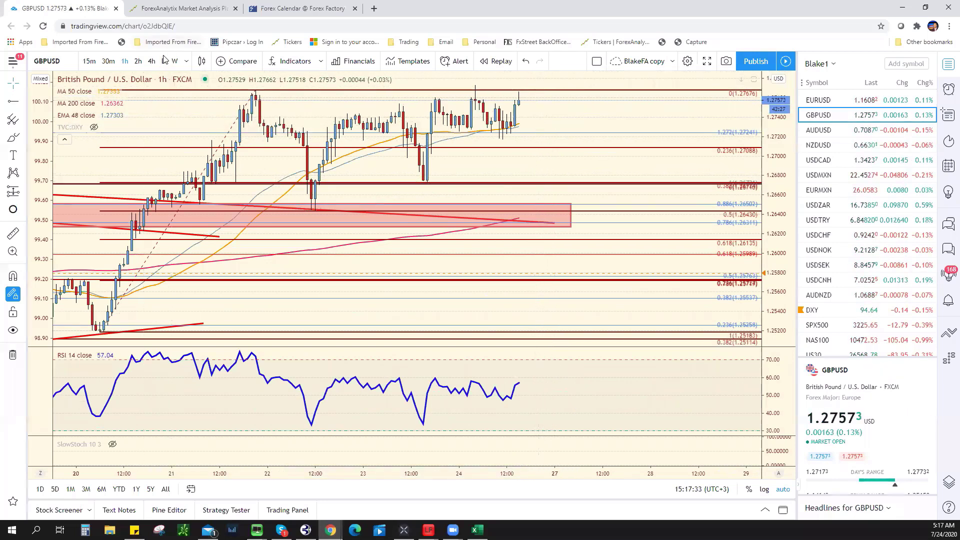
Switch GBPUSD to 1D daily candles and select the Fibonacci retracement
text(1D)
key(Return)
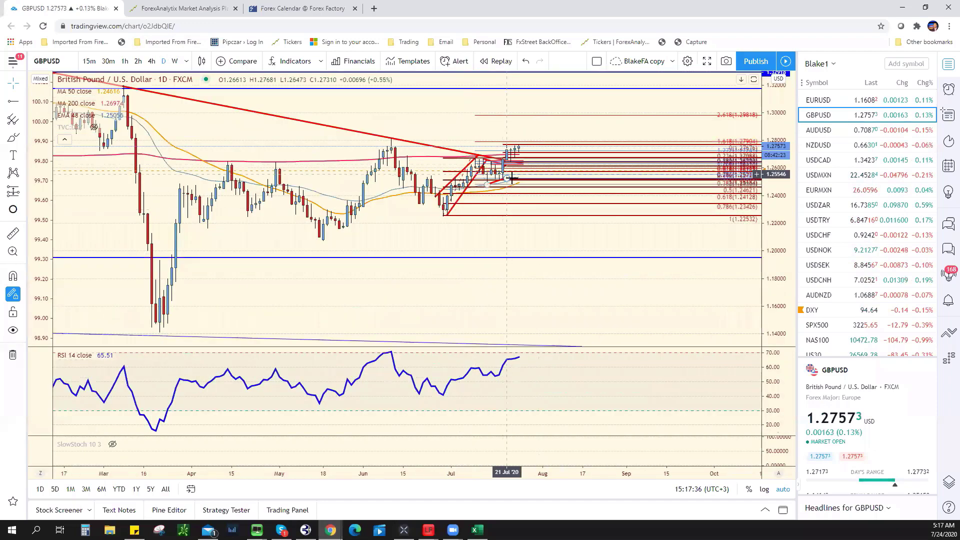
scroll(270, 134, up, 3)
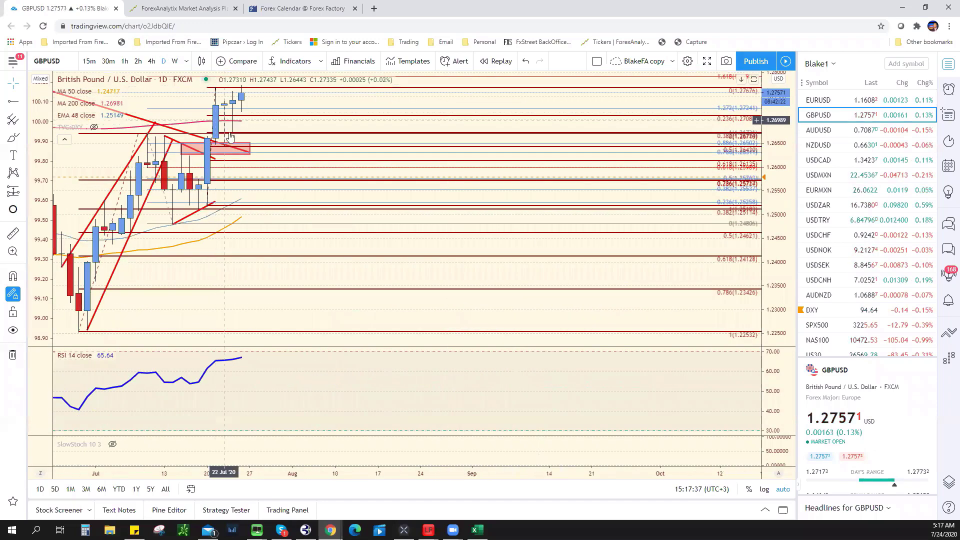
scroll(578, 283, down, 3)
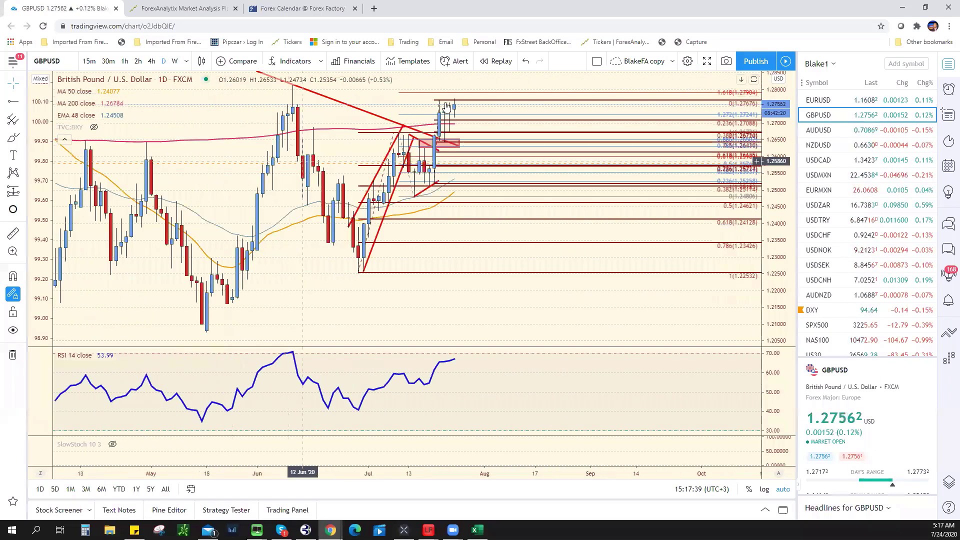
click(460, 133)
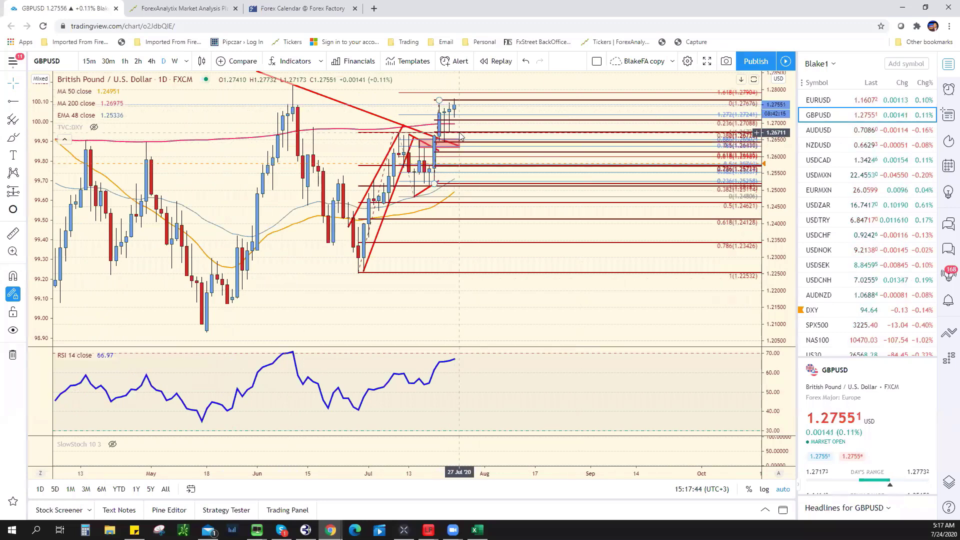
key(alt+Tab)
Enter 1.2670 as GBP/USD support in E10, checking the chart for resistance
click(272, 232)
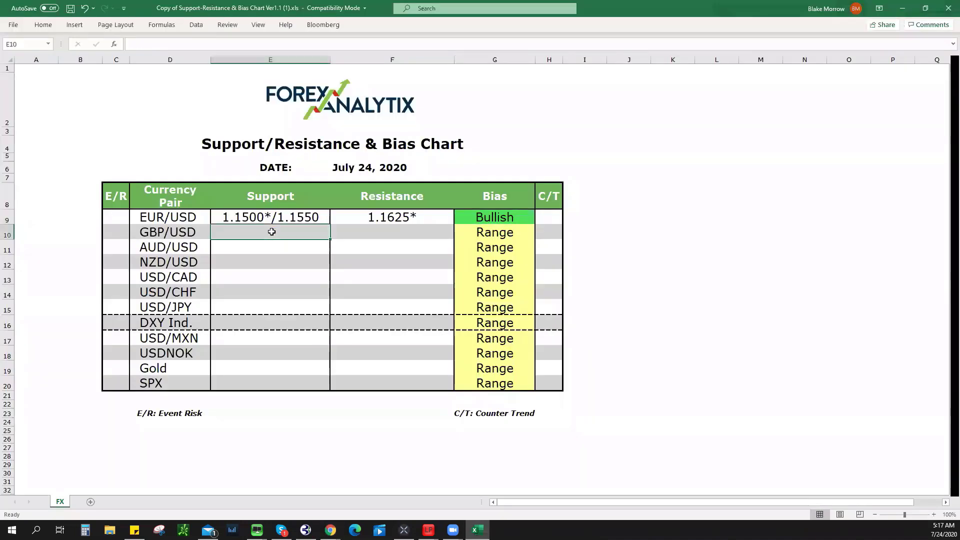
text(1.2670)
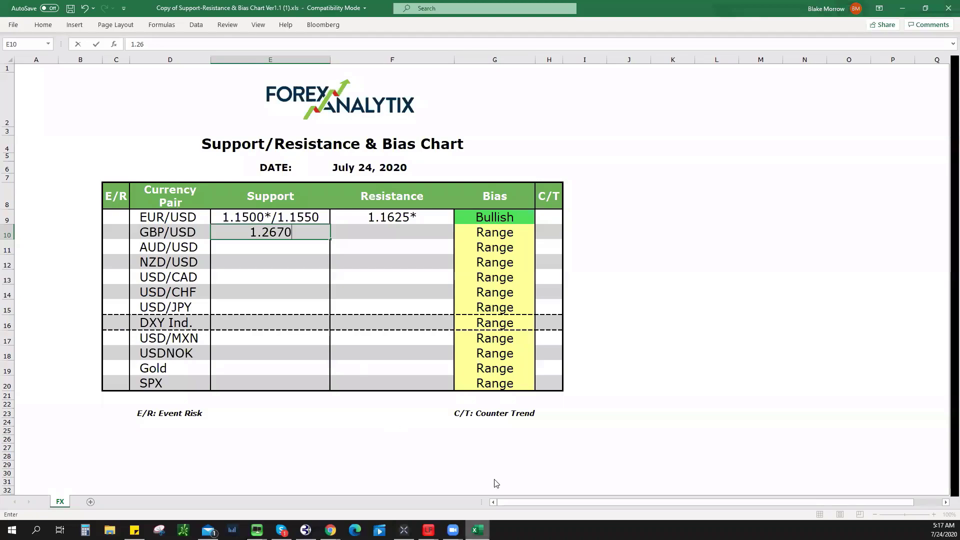
key(alt+Tab)
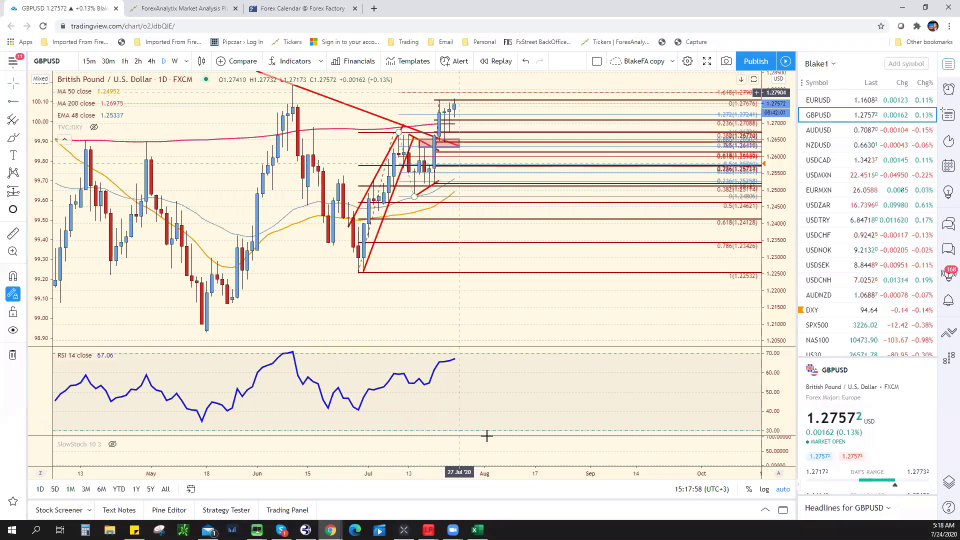
click(478, 530)
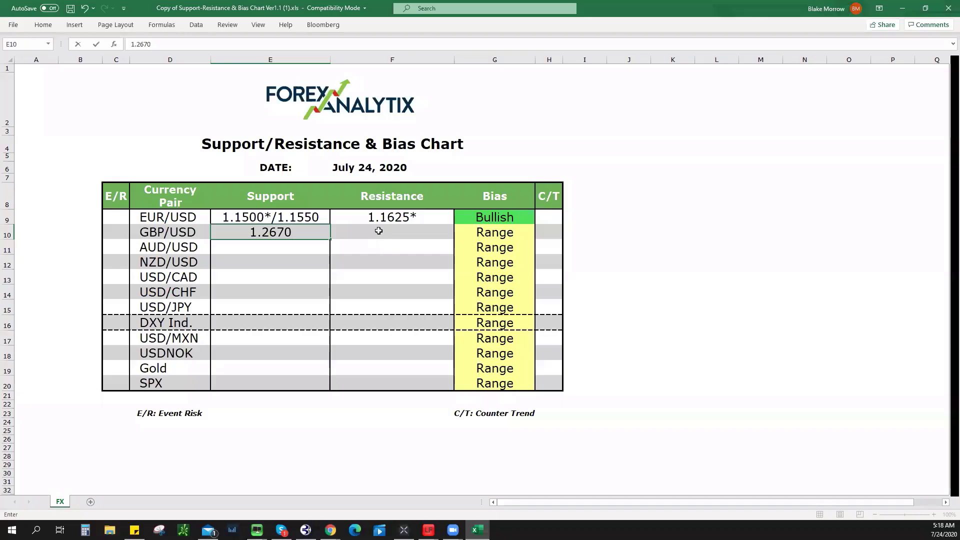
Enter 1.2790 as GBP/USD resistance in F10 and pick Bullish in G10
click(412, 236)
text(1.2790)
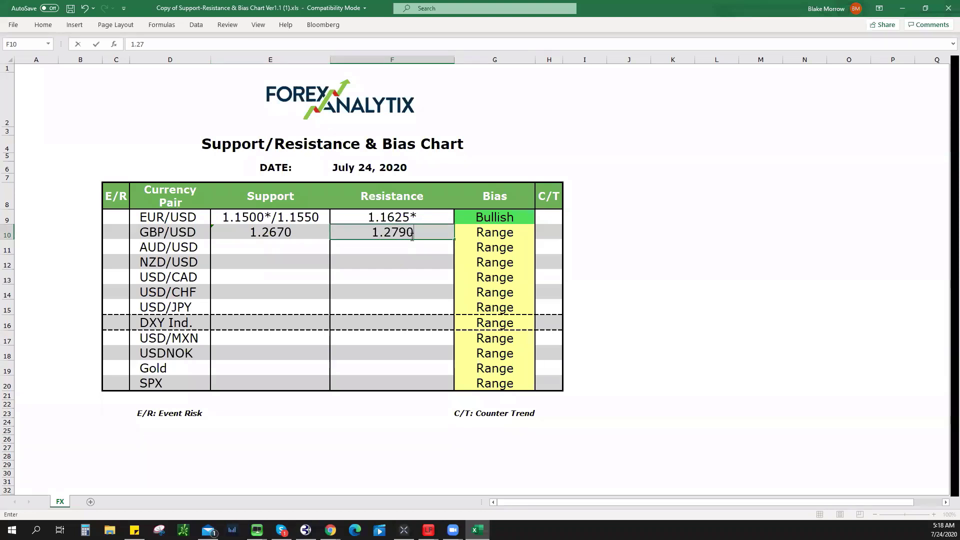
click(499, 233)
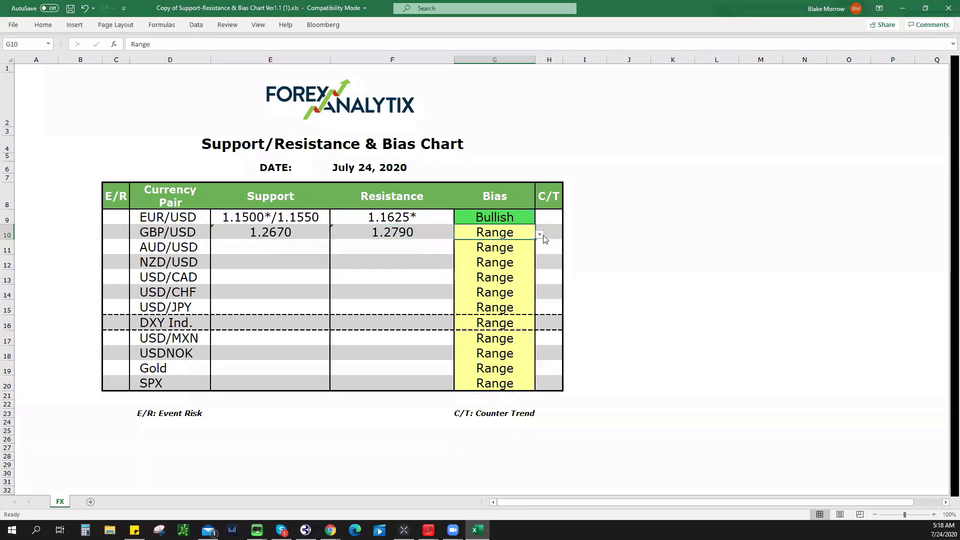
click(541, 233)
click(467, 243)
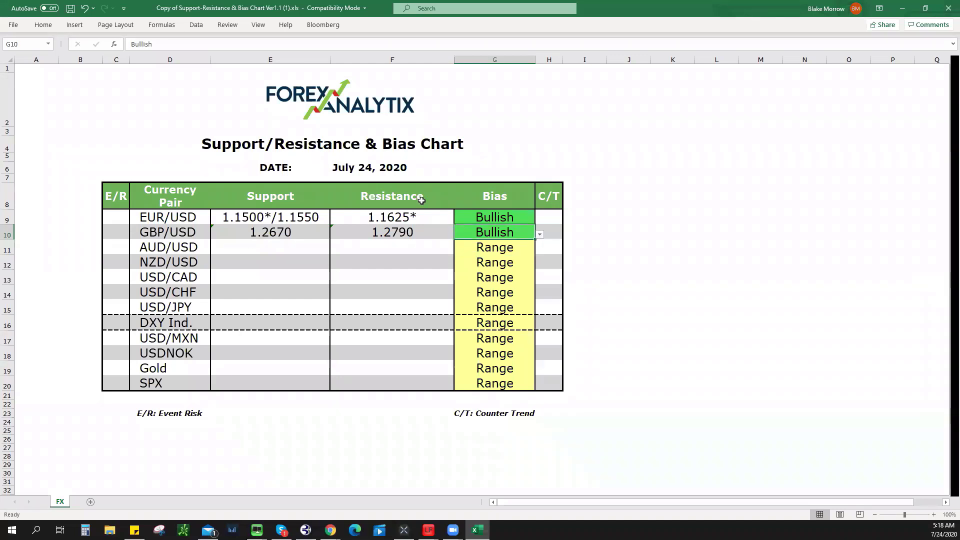
scroll(522, 329, down, 7)
scroll(514, 300, up, 7)
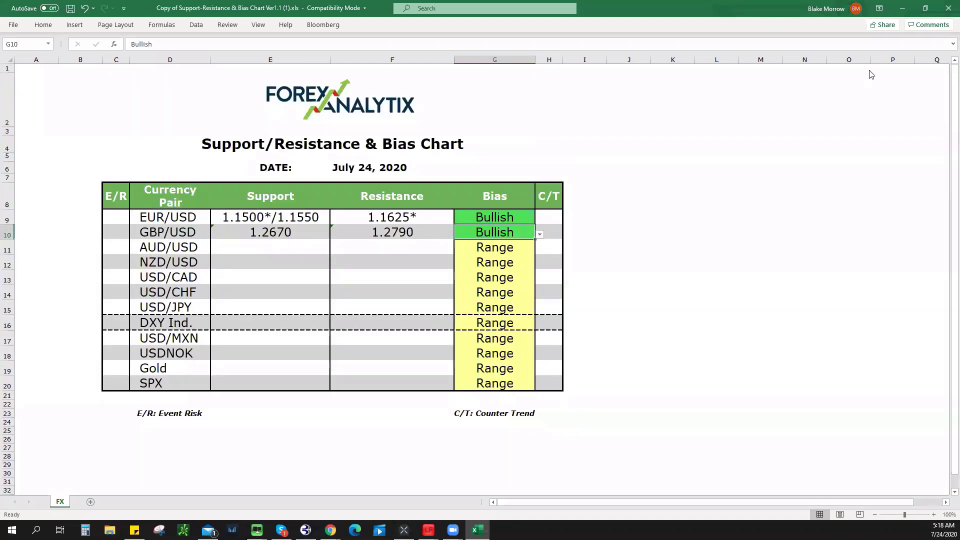
Return to TradingView and step down the watchlist to the AUDUSD daily chart
key(alt+Tab)
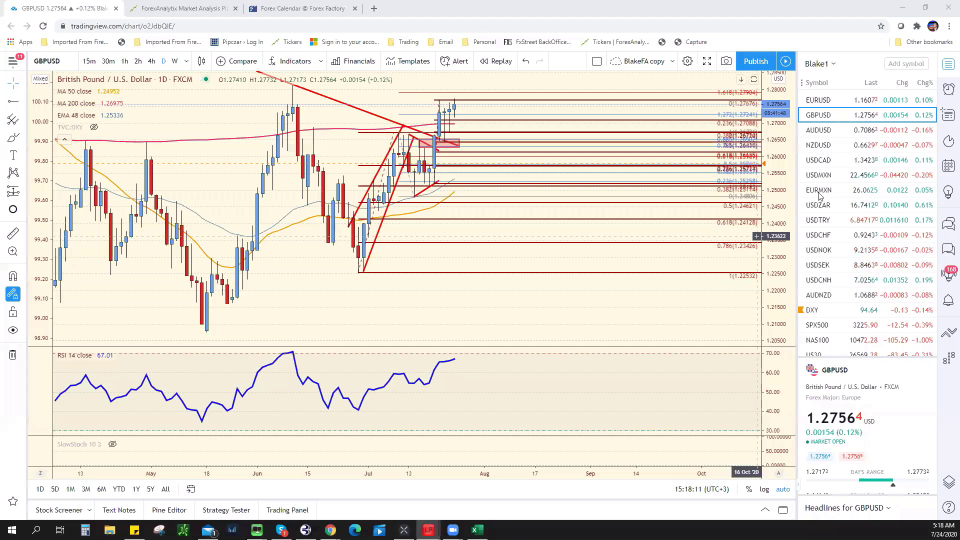
key(Down)
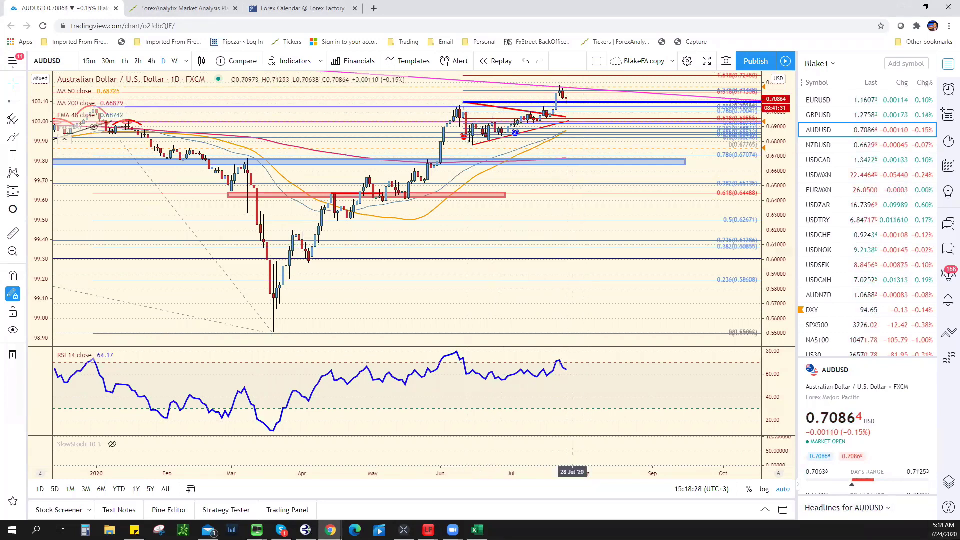
Type .7070* as the AUD/USD support in cell E11
key(alt+Tab)
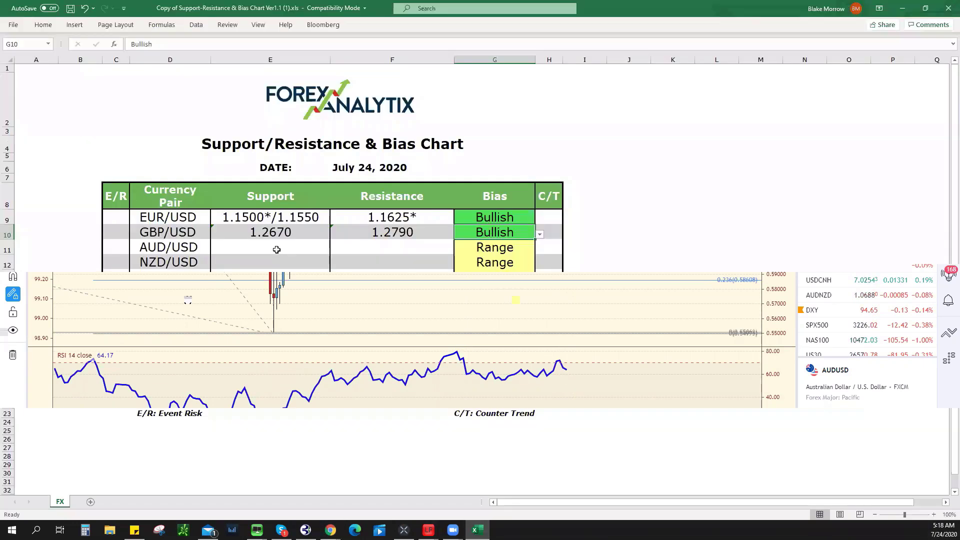
text(.70)
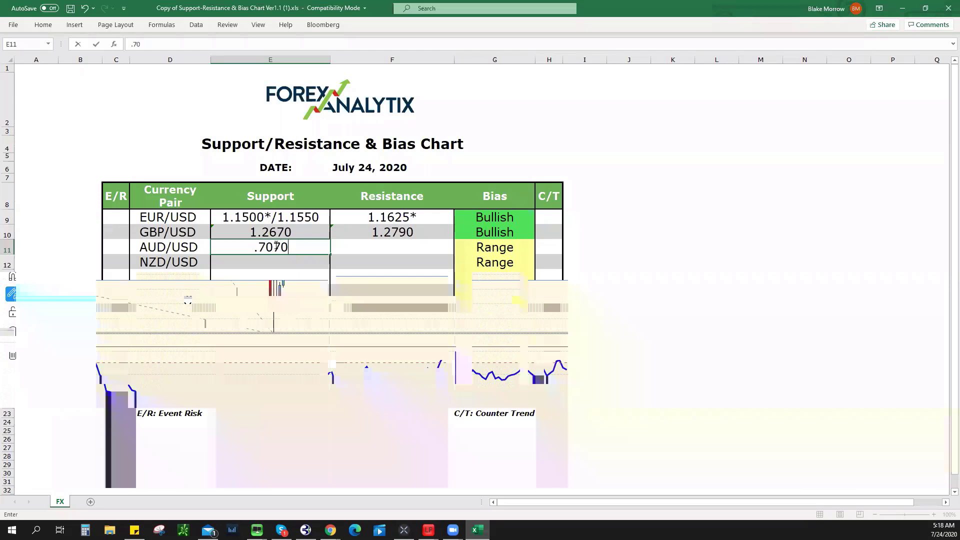
text(70*)
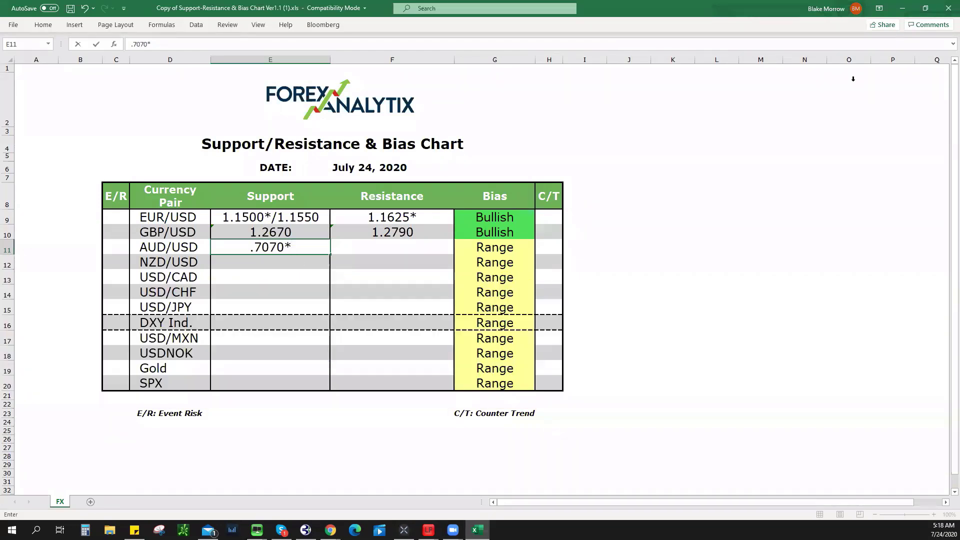
Zoom the AUDUSD chart out over its multi-year history and switch to 1W candles
key(alt+Tab)
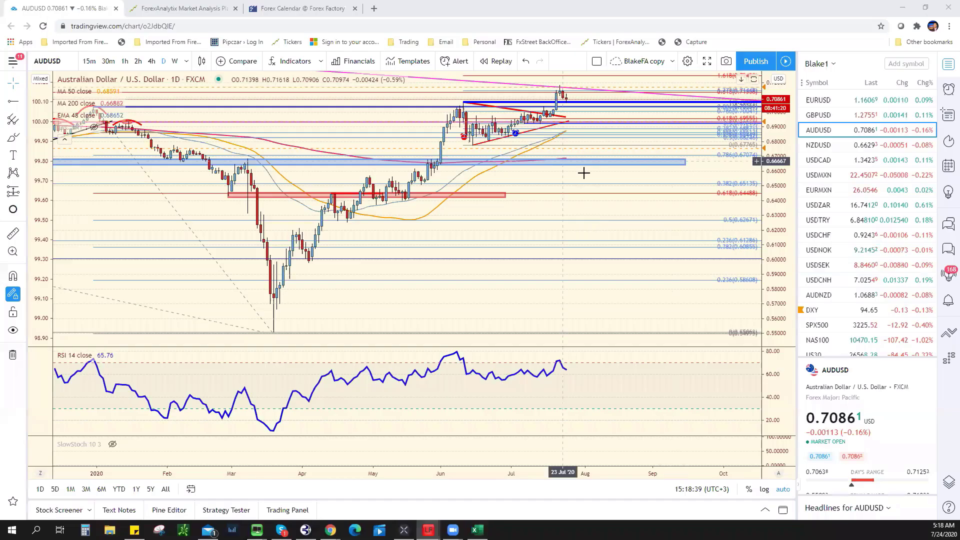
scroll(550, 165, down, 5)
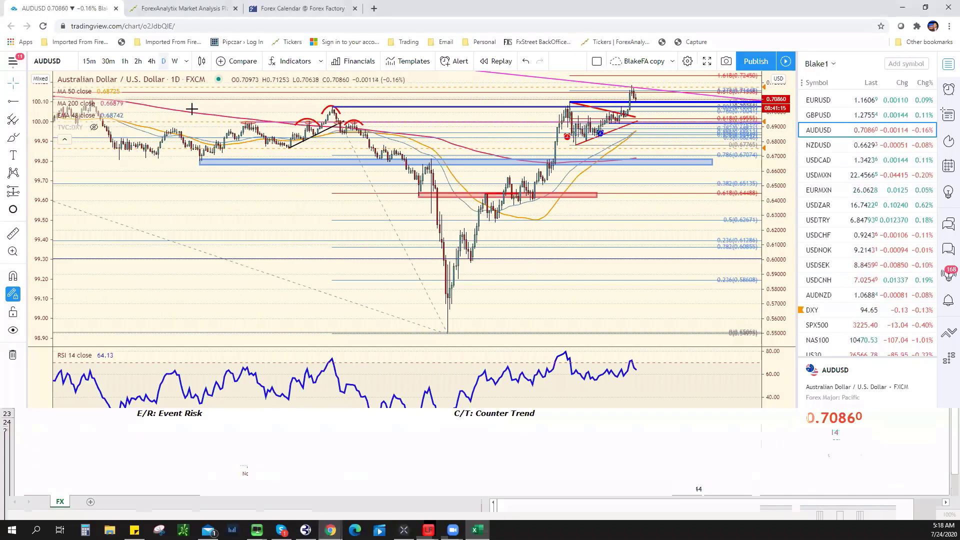
scroll(421, 204, down, 6)
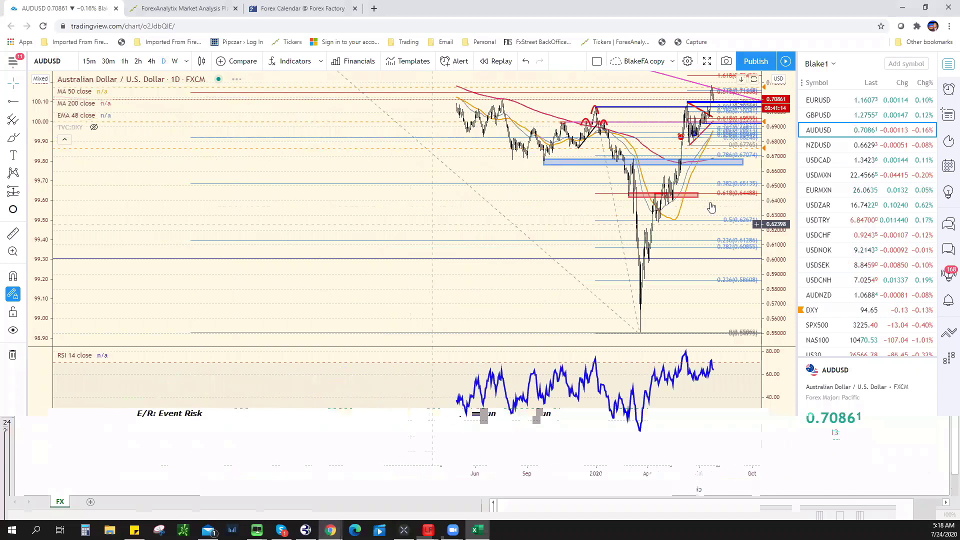
scroll(725, 174, down, 3)
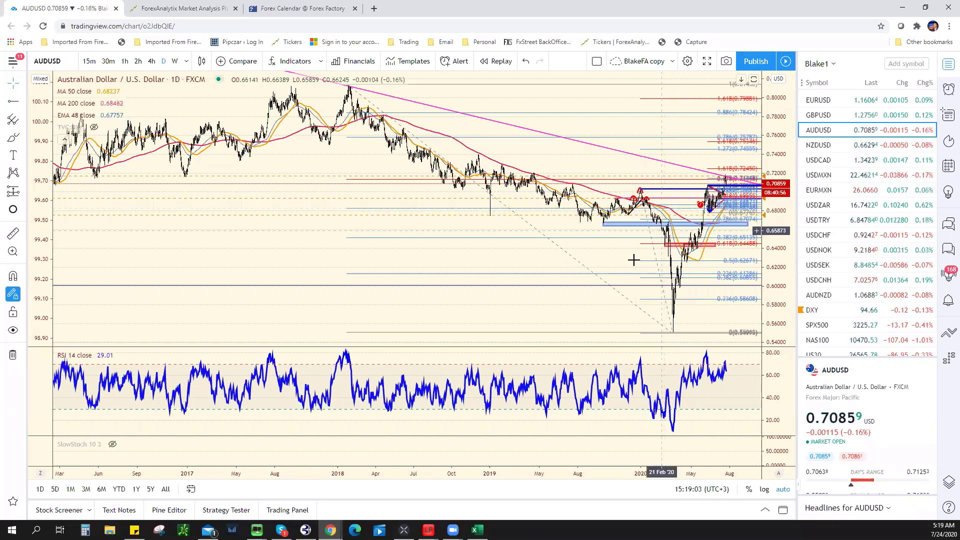
scroll(614, 313, up, 4)
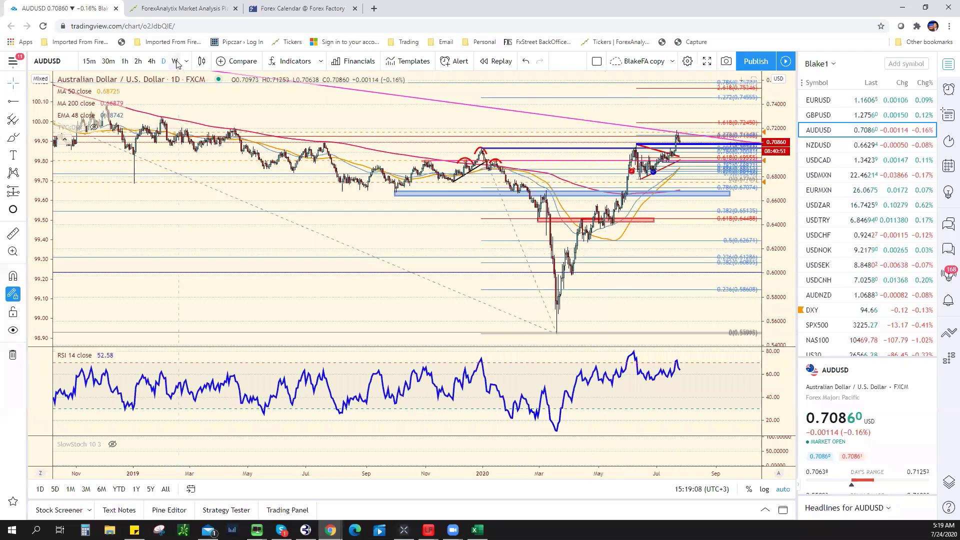
text(W)
key(Return)
scroll(563, 357, down, 6)
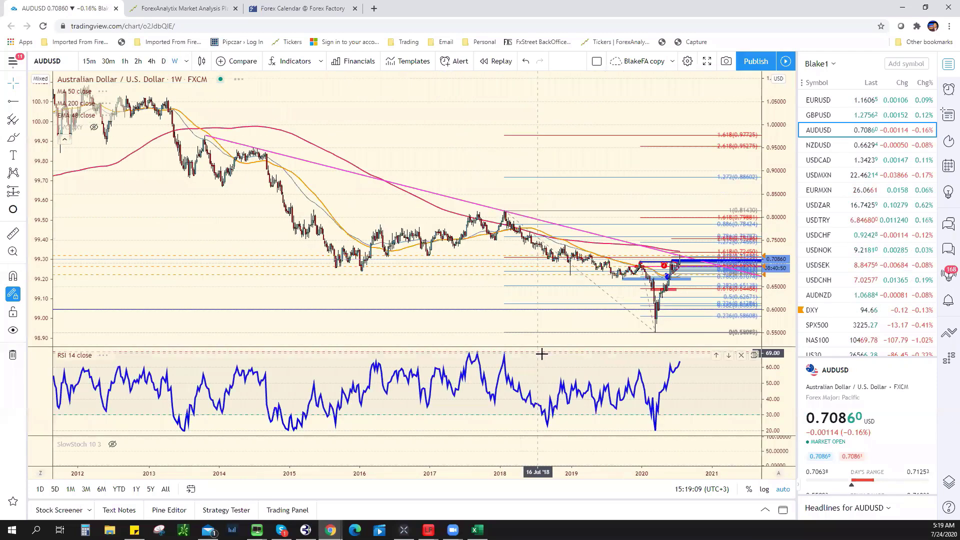
scroll(236, 111, up, 4)
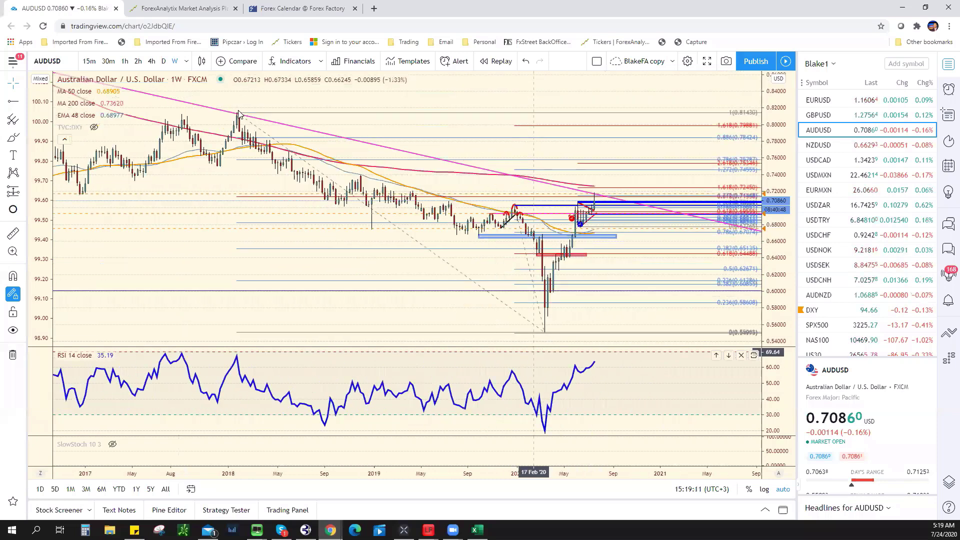
Shift the Fibonacci retracement's top anchor to a later high and return to daily candles
mouse_move(236, 111)
mouse_down()
mouse_move(264, 104)
mouse_move(234, 113)
mouse_up()
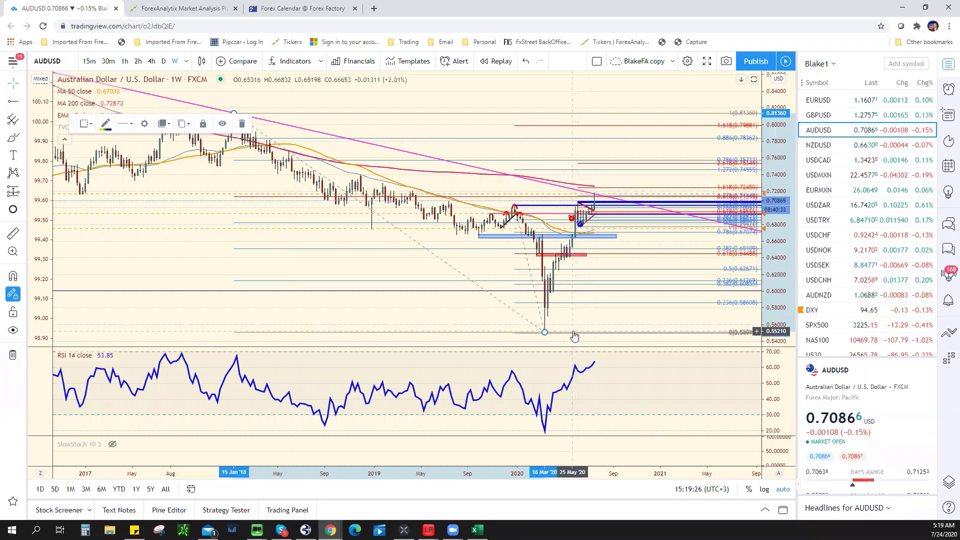
click(164, 61)
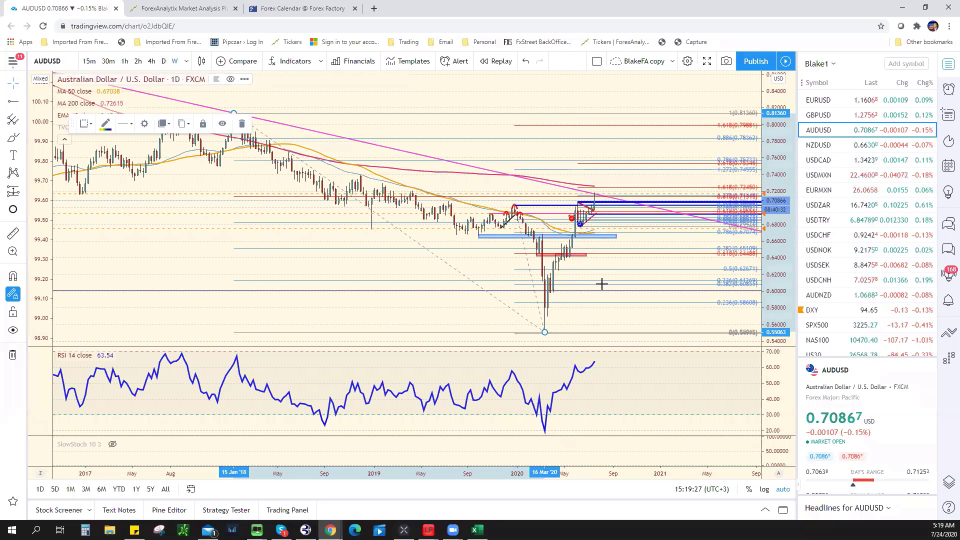
scroll(503, 96, up, 3)
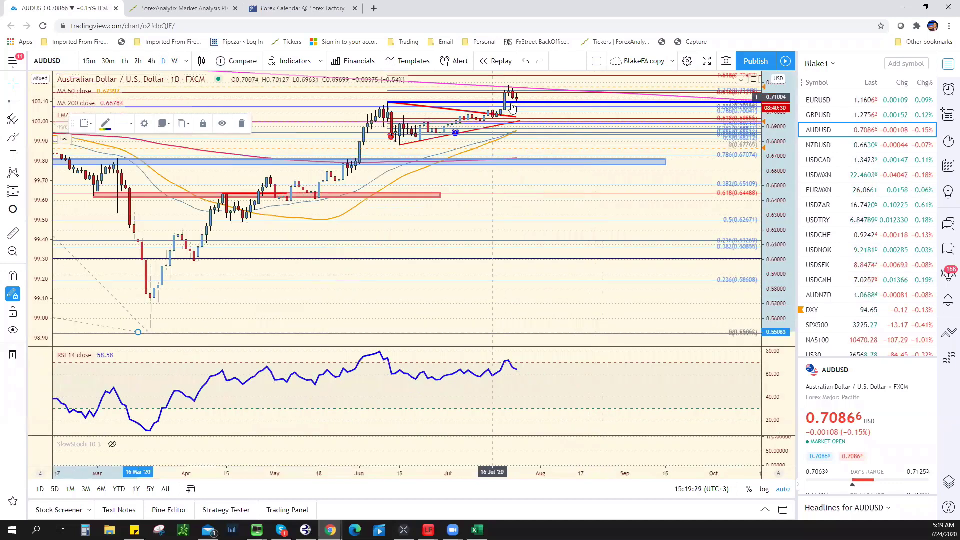
scroll(446, 151, down, 1)
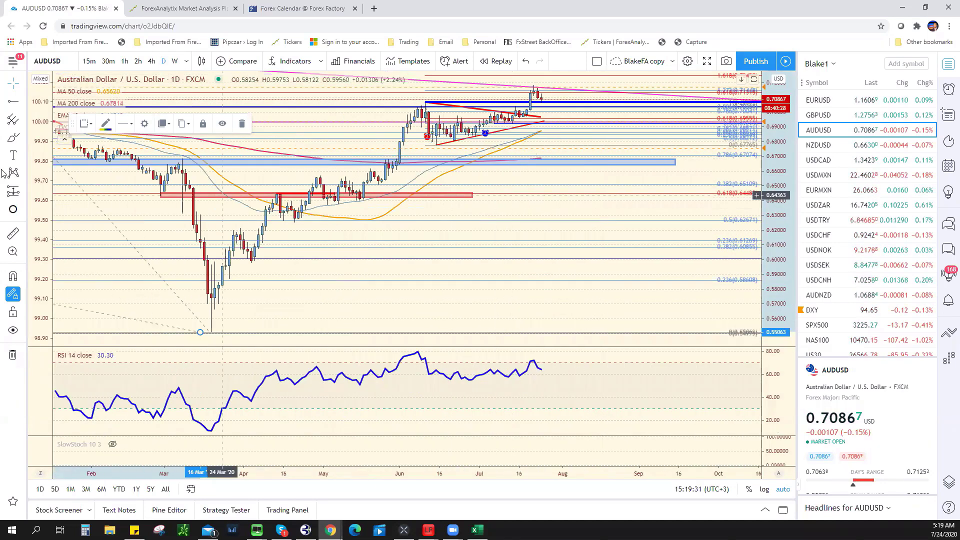
Draw a trend line and move it onto the late-July rally, spanning about 0.6948–0.7145
click(23, 101)
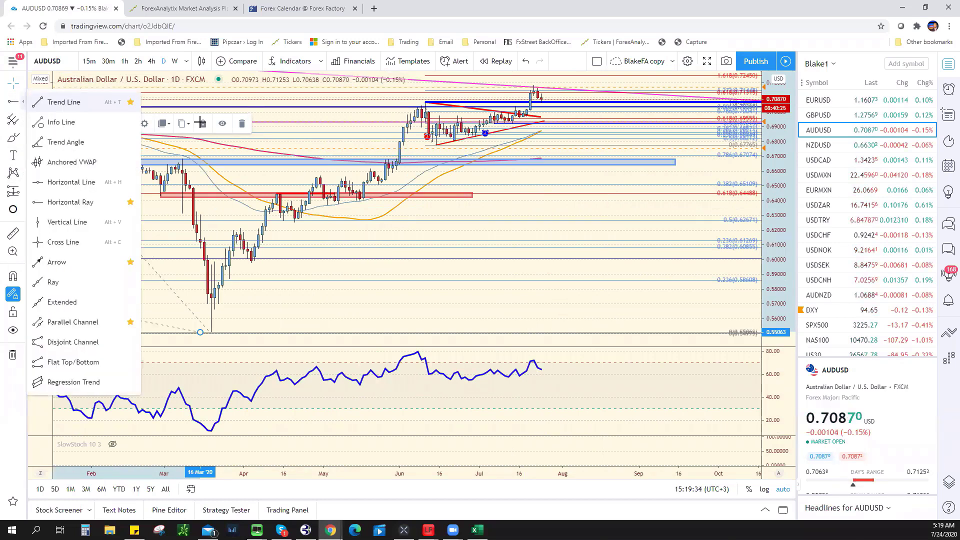
click(60, 101)
click(436, 104)
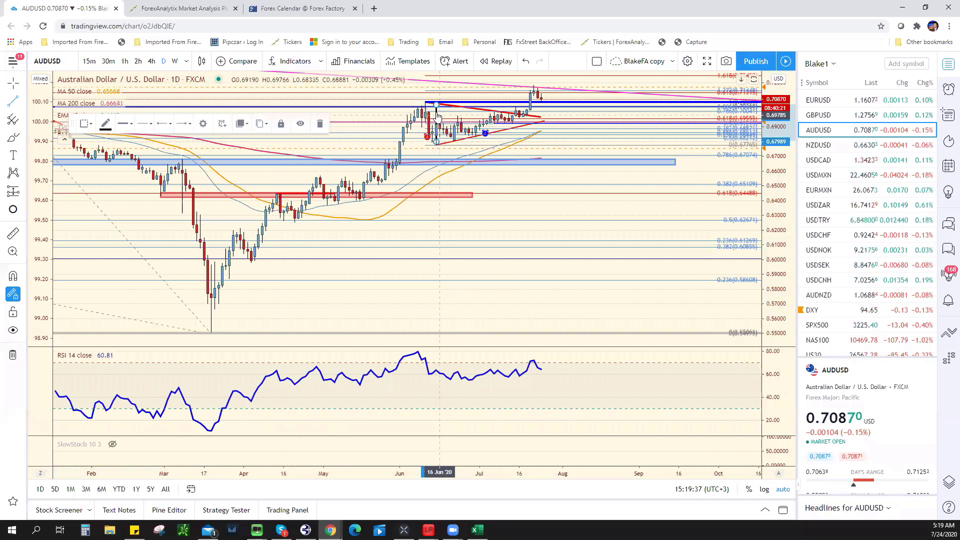
drag(438, 114, 529, 93)
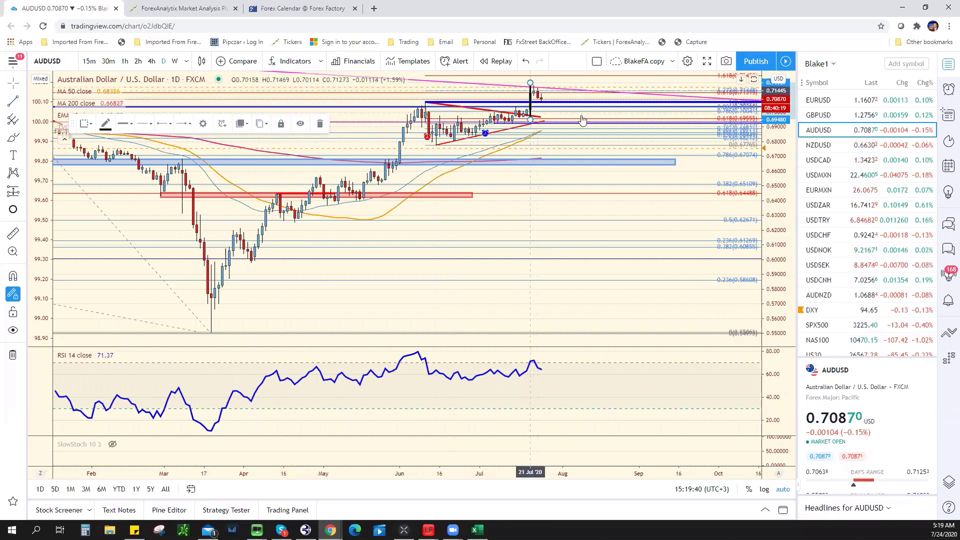
click(589, 128)
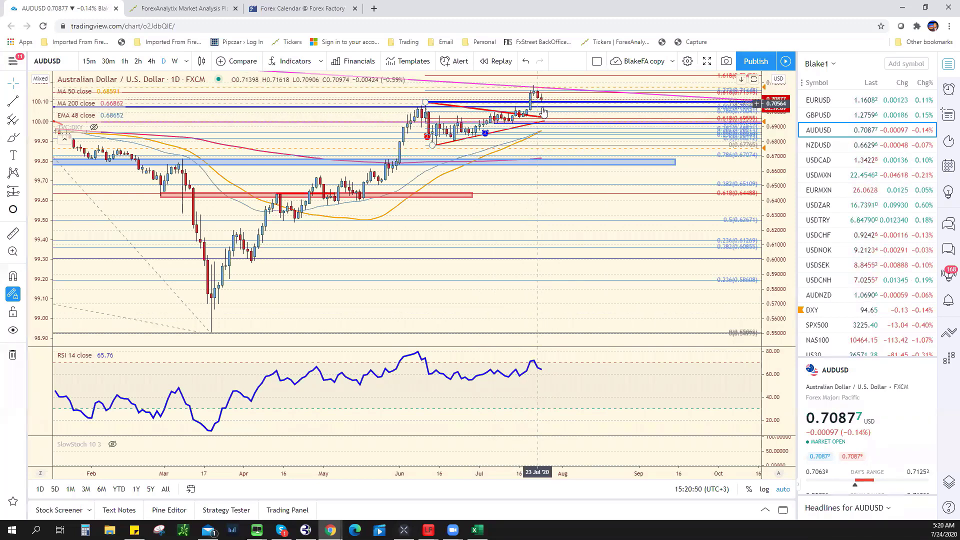
Zoom the daily AUDUSD chart out and in to see a wider date range, then return to Excel
scroll(545, 114, down, 2)
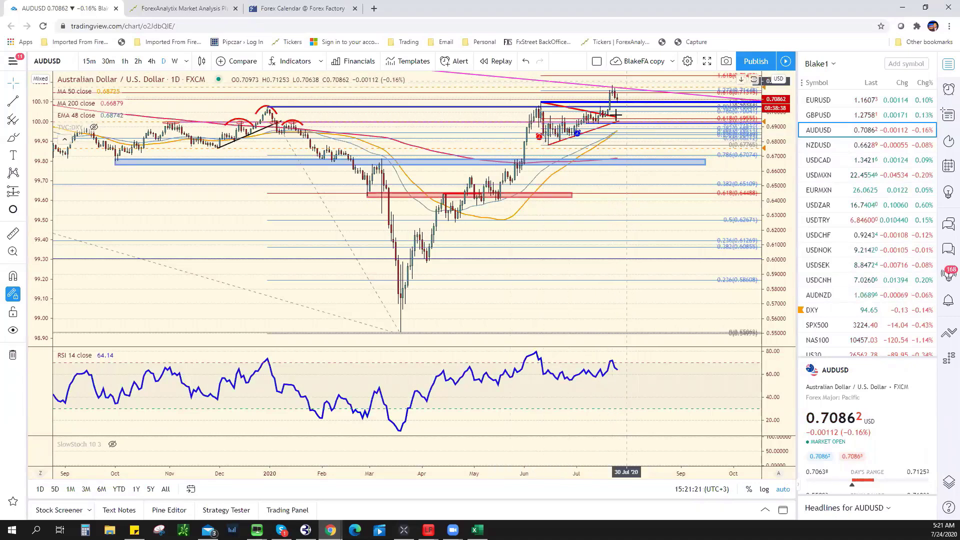
scroll(614, 116, up, 3)
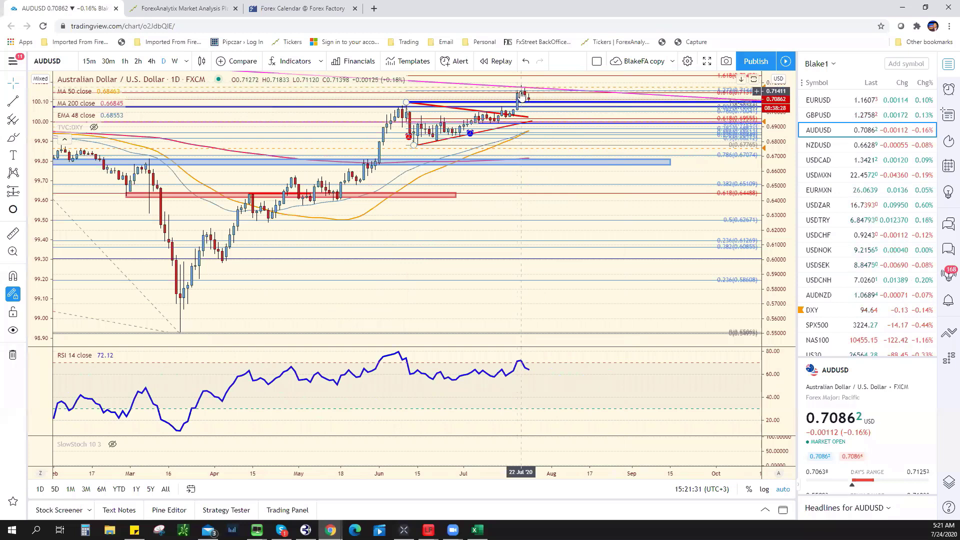
scroll(521, 95, down, 2)
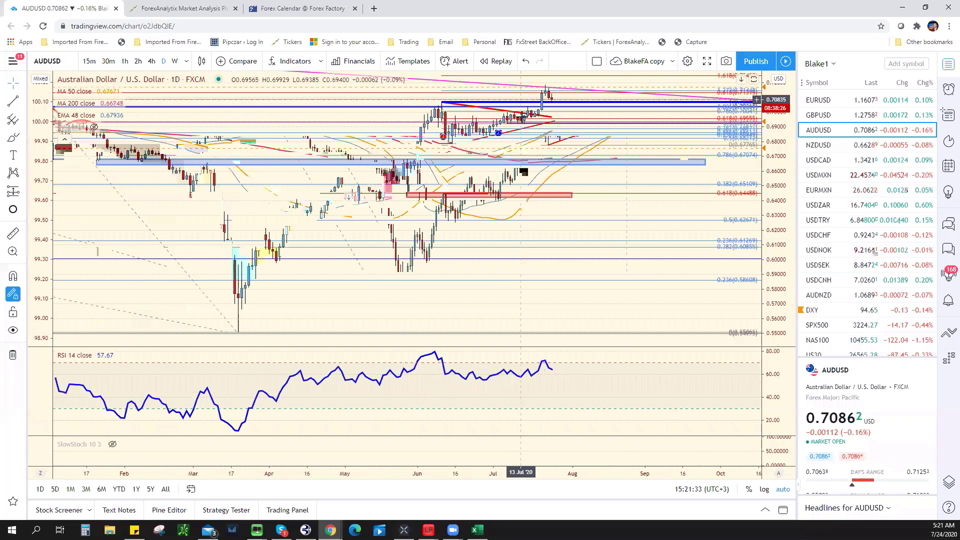
scroll(521, 117, down, 3)
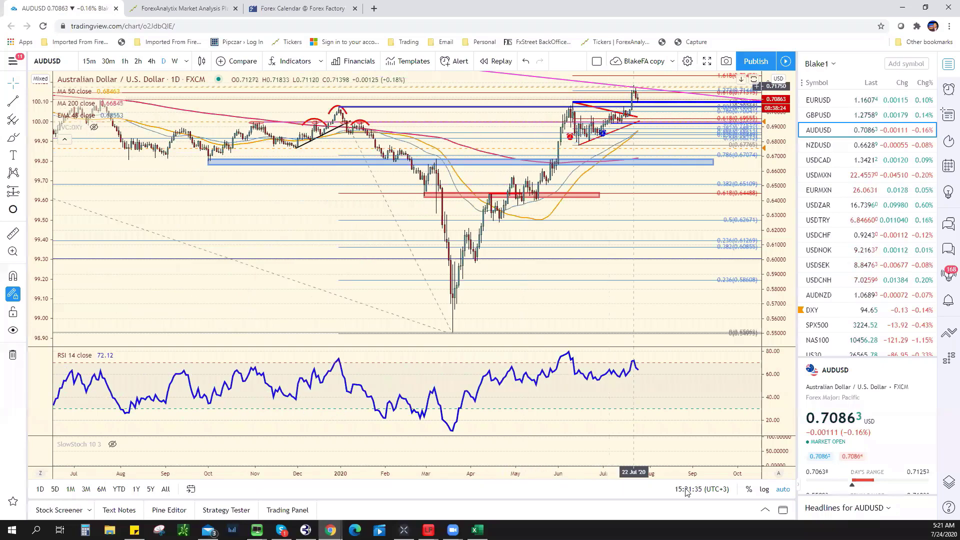
click(477, 530)
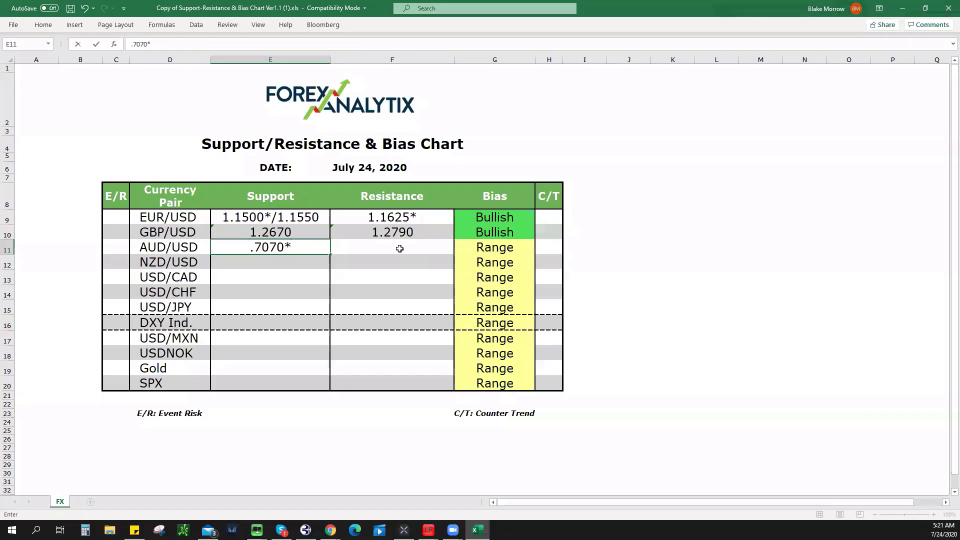
Commit .7070* as AUD/USD support and check the AUDUSD chart on the 60-minute interval
click(399, 248)
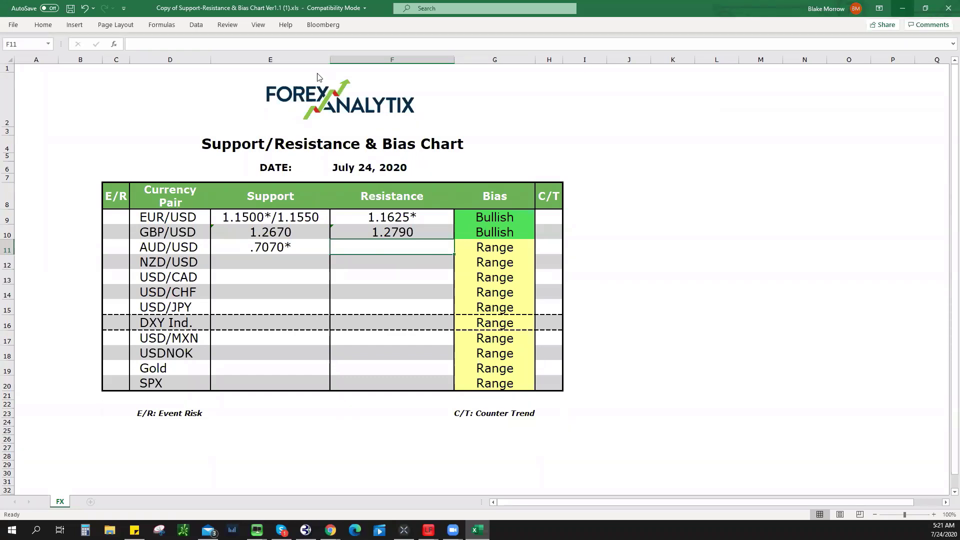
key(alt+Tab)
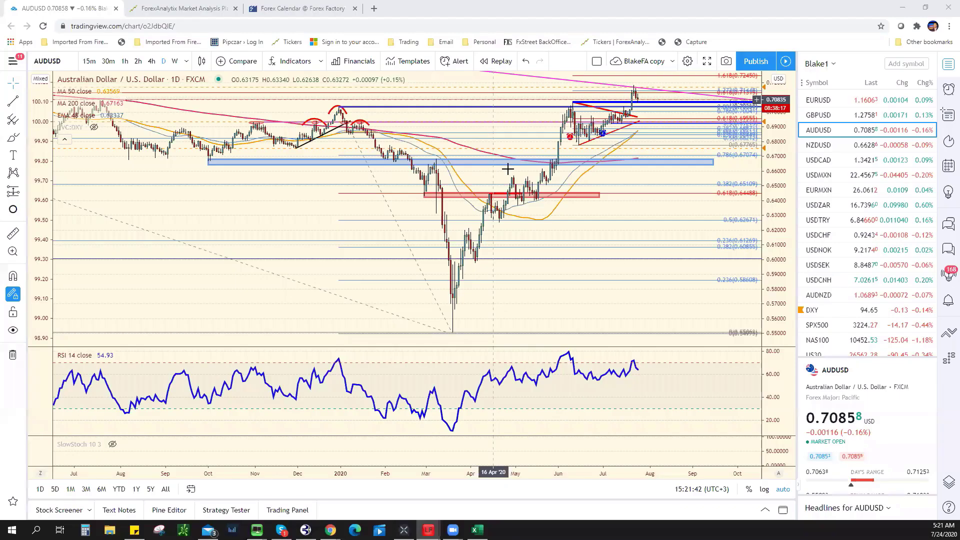
text(60)
key(Return)
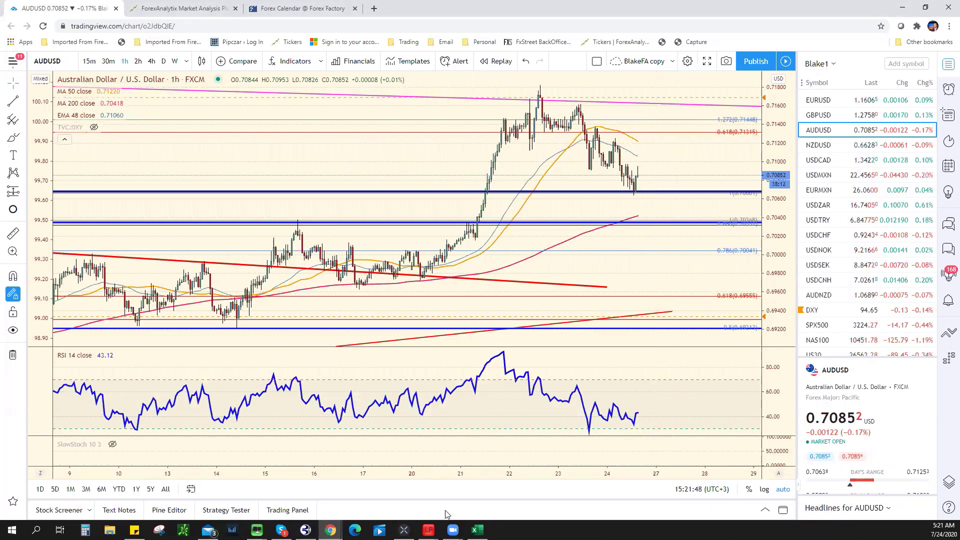
click(477, 530)
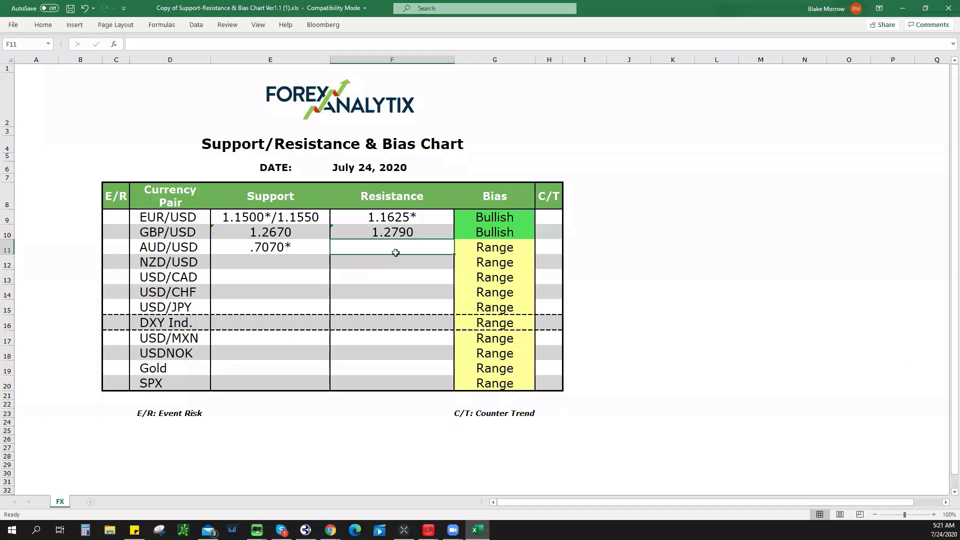
Log AUD/USD resistance as .7125 with a Bullish bias
text(.7)
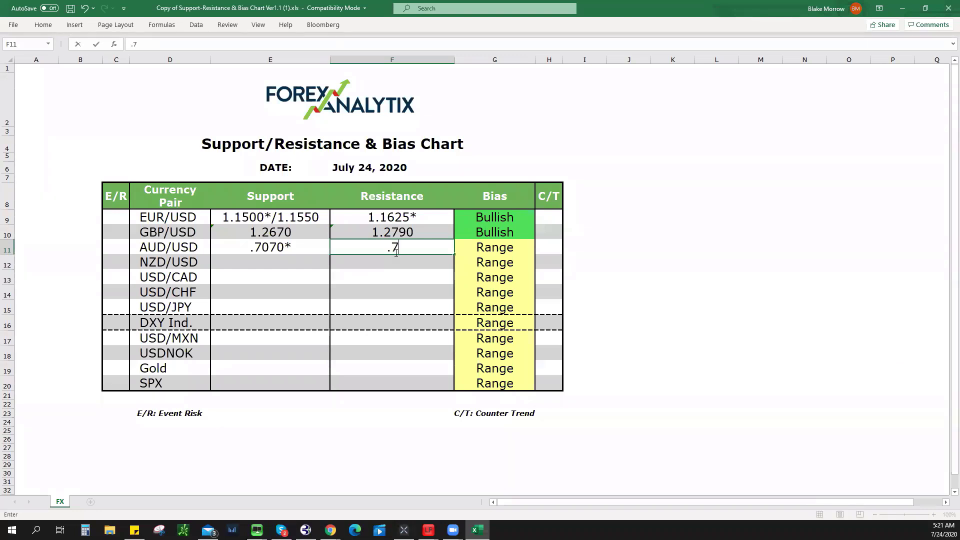
text(125)
click(514, 249)
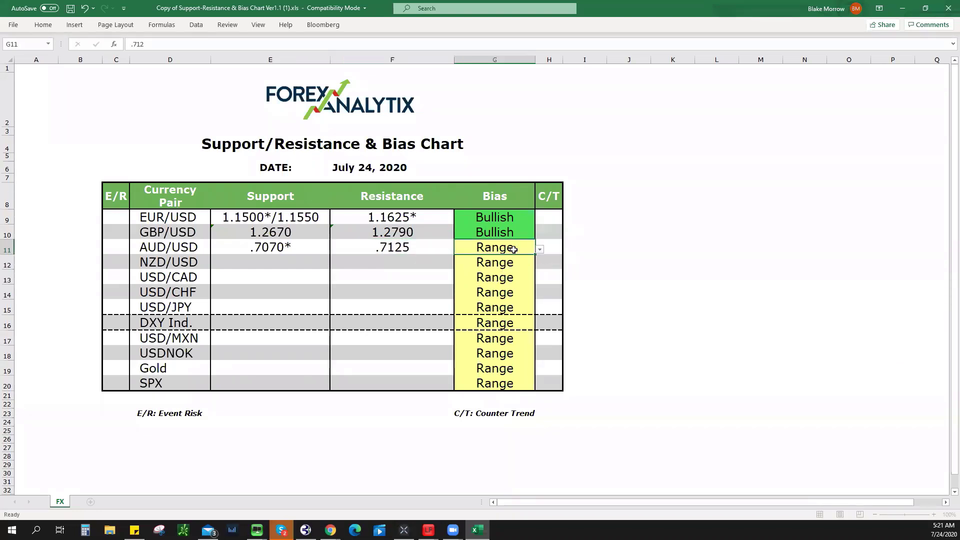
click(540, 250)
click(500, 258)
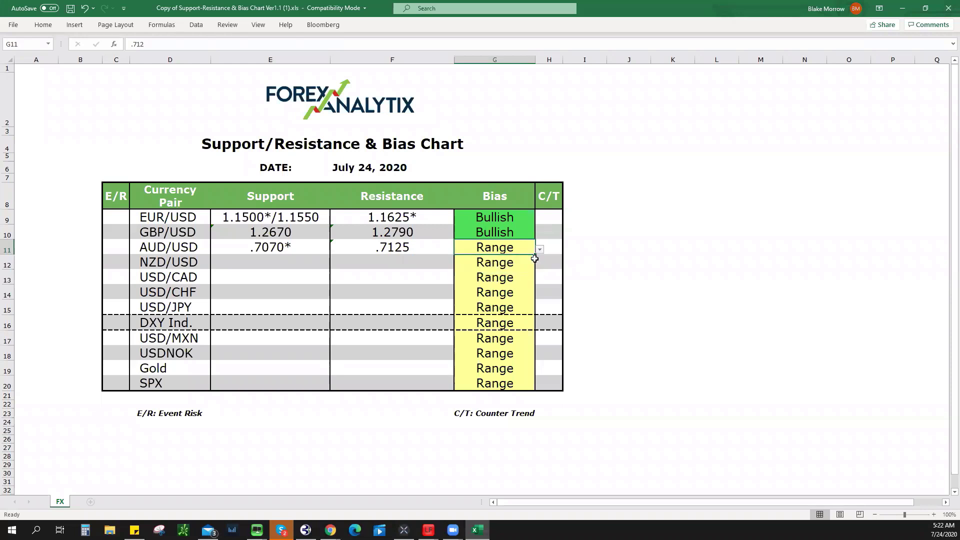
Enter NZD/USD support .6600, a Bullish bias, and resistance .6685
click(262, 263)
text(.6600)
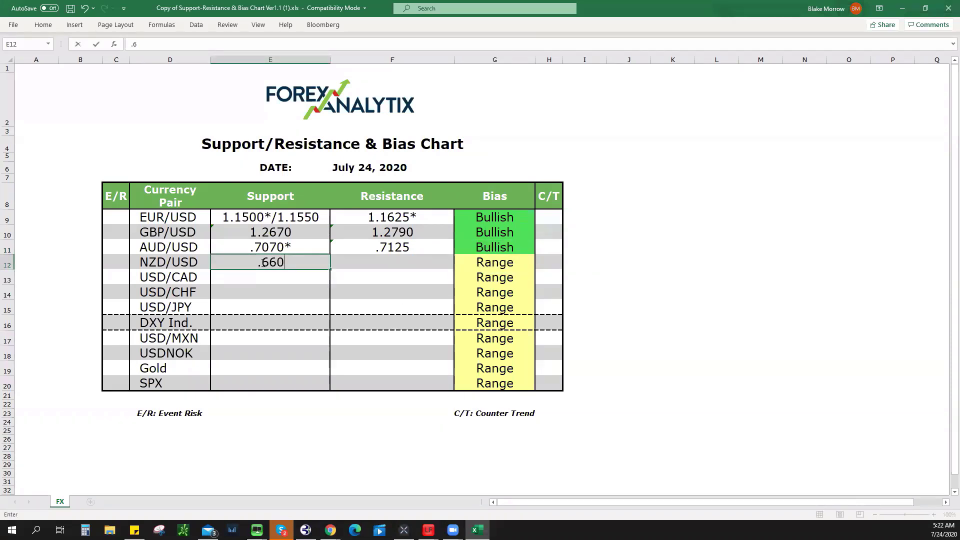
click(533, 264)
click(540, 263)
click(498, 273)
click(400, 258)
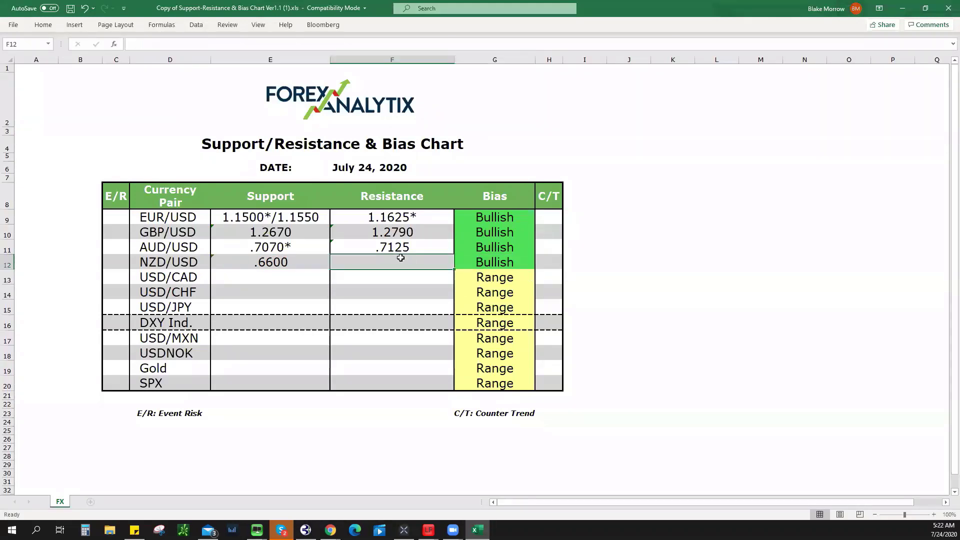
text(.6685)
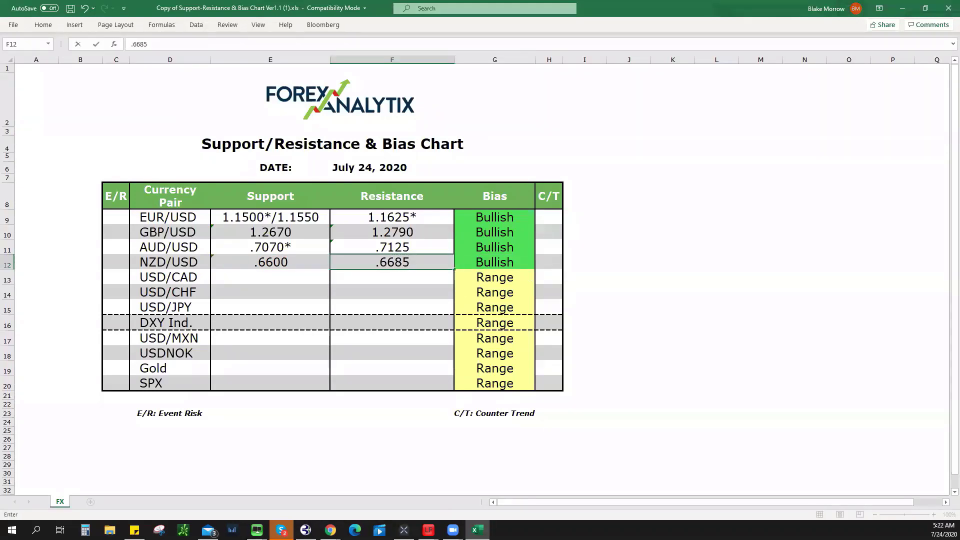
On the NZDUSD chart, anchor a trend-based Fib extension at the mid-July low styled FABlake1-17
key(alt+Tab)
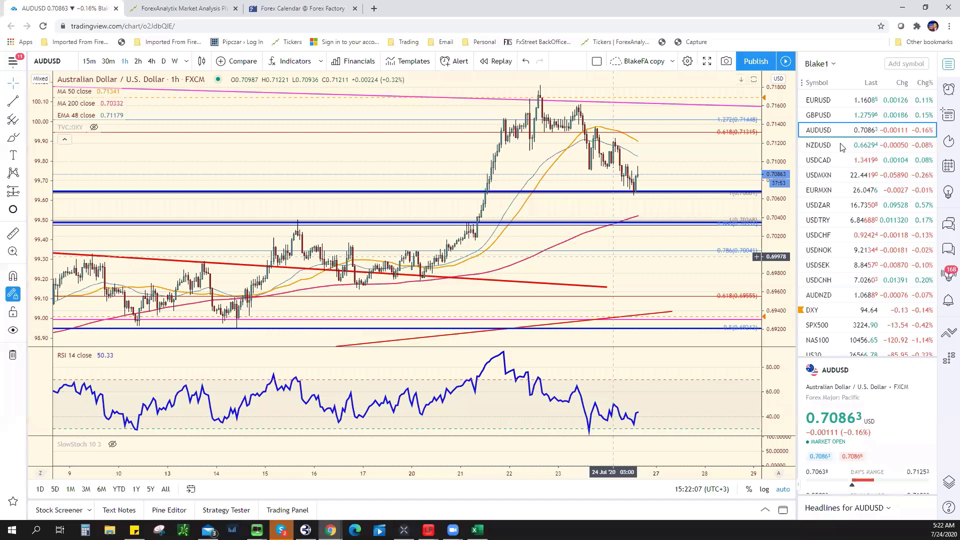
key(Down)
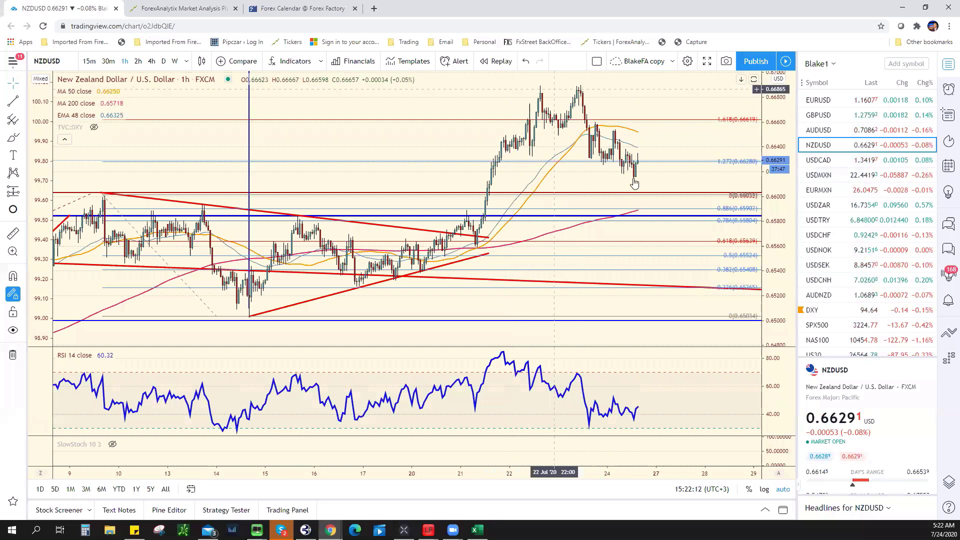
scroll(663, 179, down, 2)
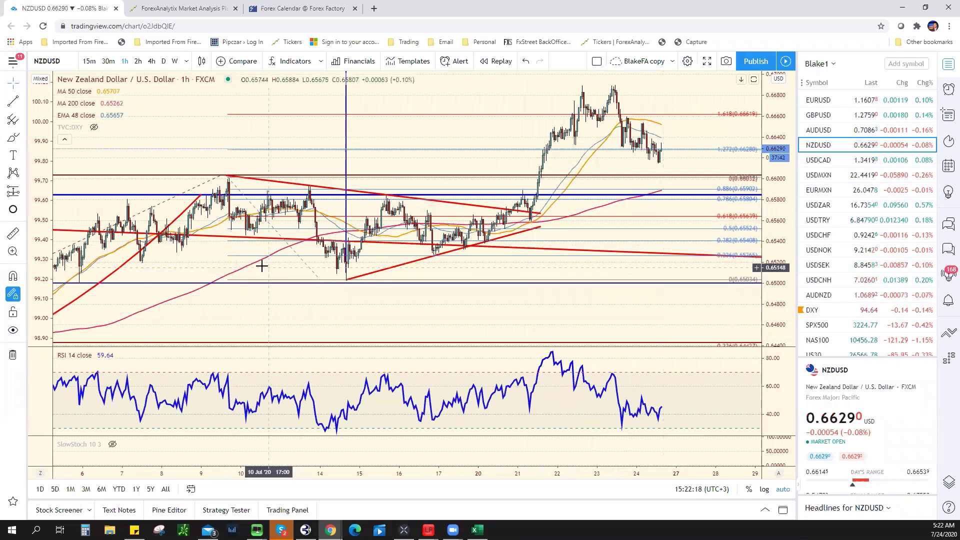
click(22, 120)
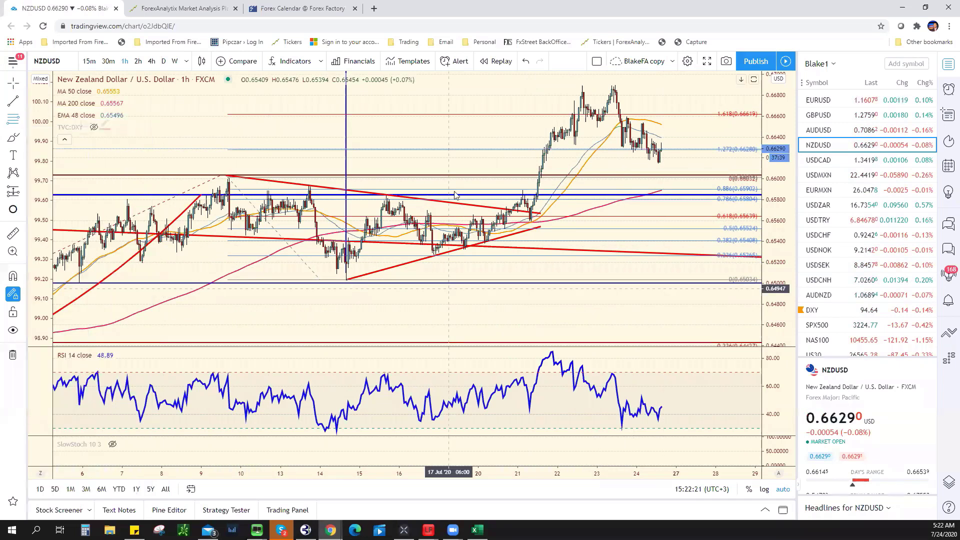
click(345, 280)
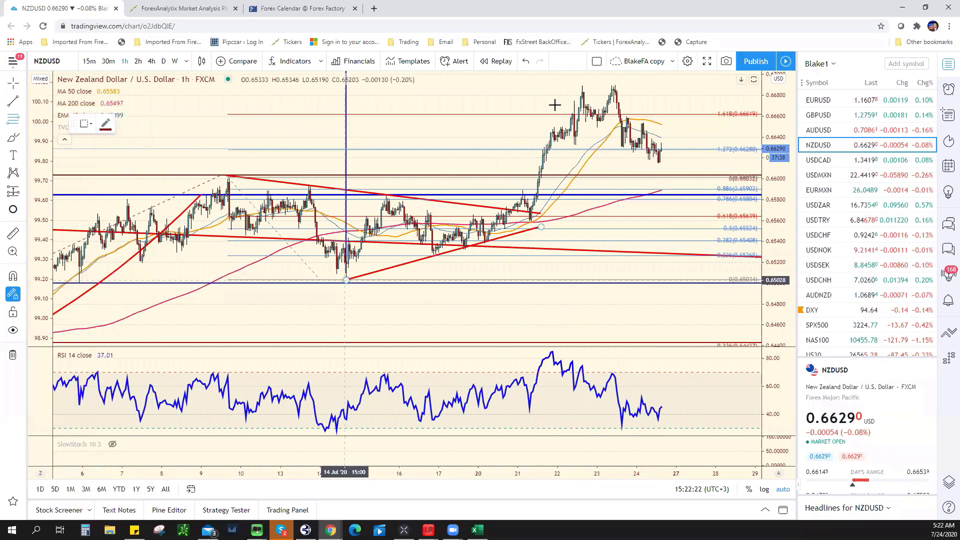
click(87, 124)
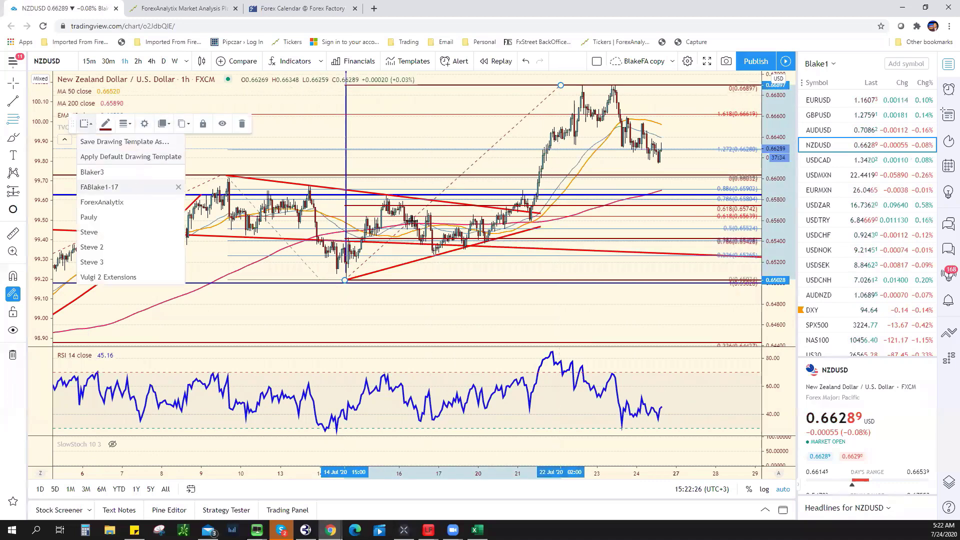
click(100, 187)
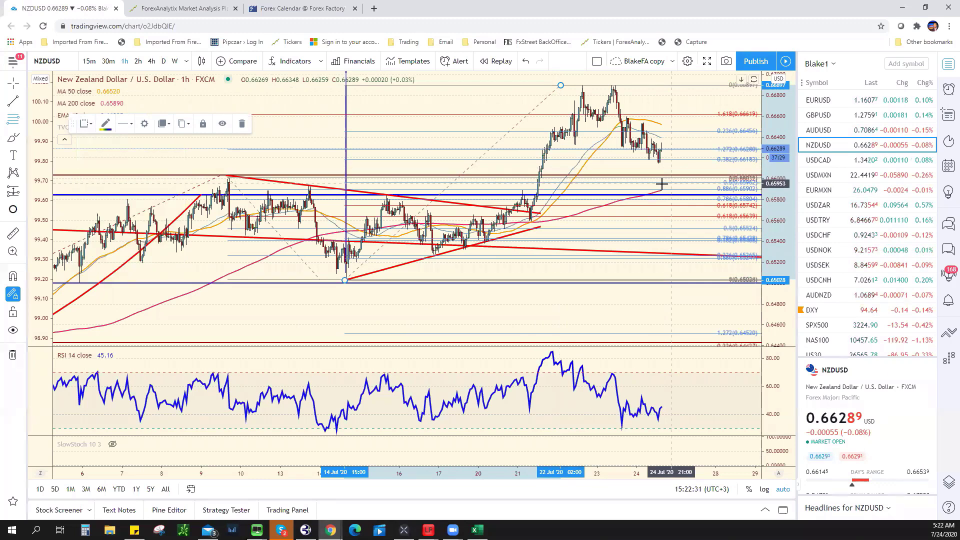
Zoom around the Fib extension, then move on to the USDCAD chart
scroll(648, 181, up, 1)
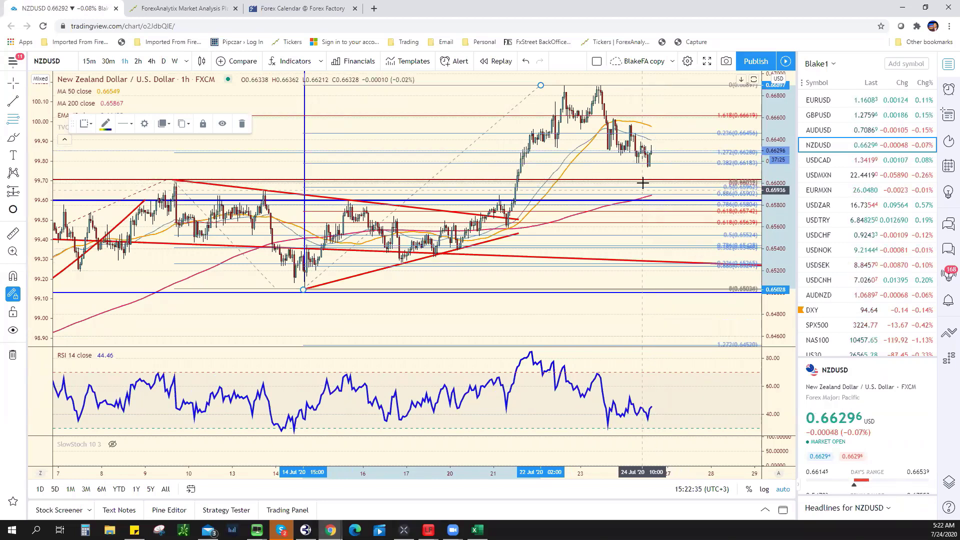
scroll(641, 185, down, 1)
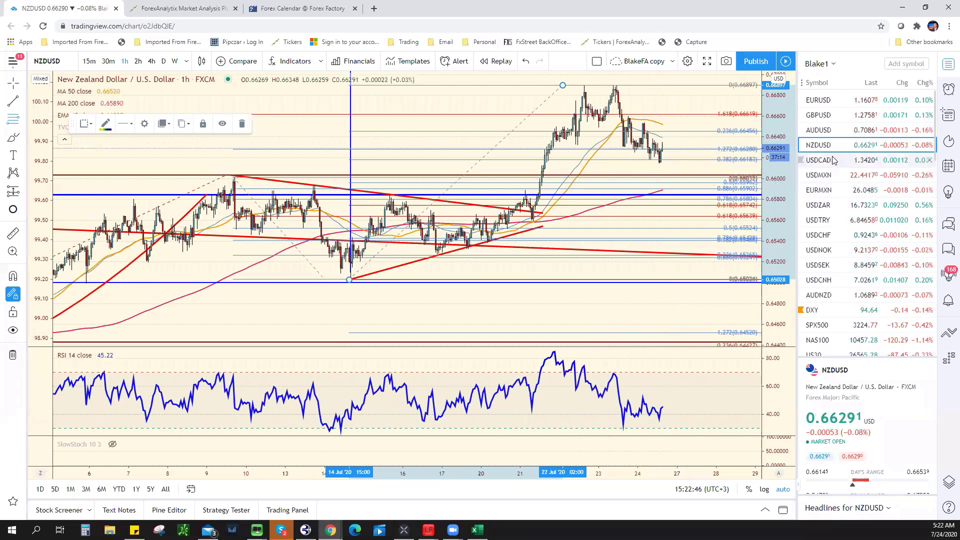
key(Down)
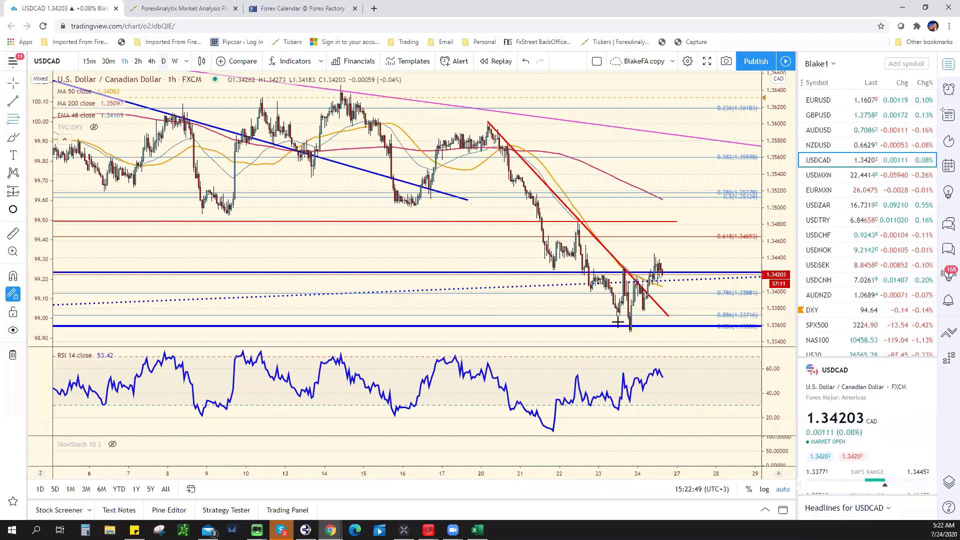
Switch the USDCAD chart to the daily timeframe and zoom to review it
key(1)
key(d)
key(Return)
scroll(321, 336, up, 10)
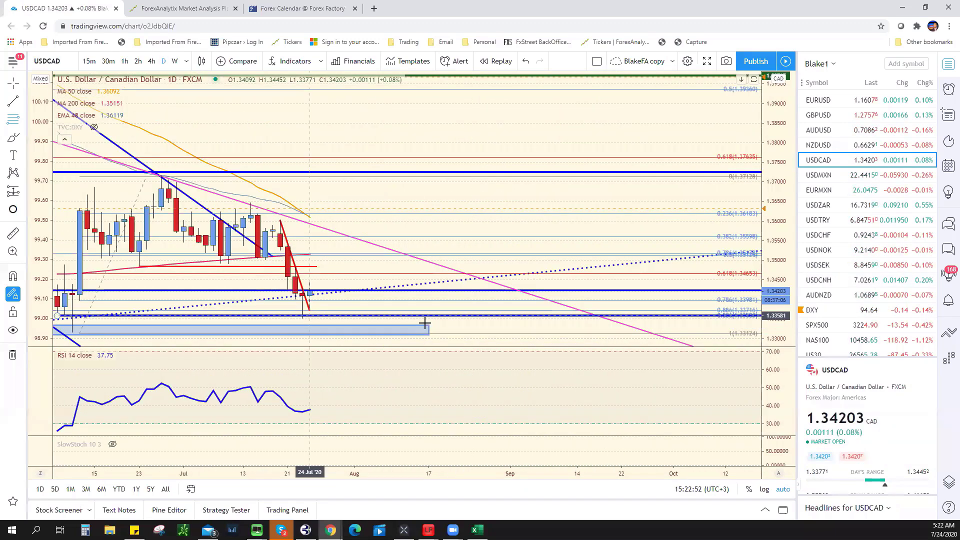
scroll(425, 317, down, 4)
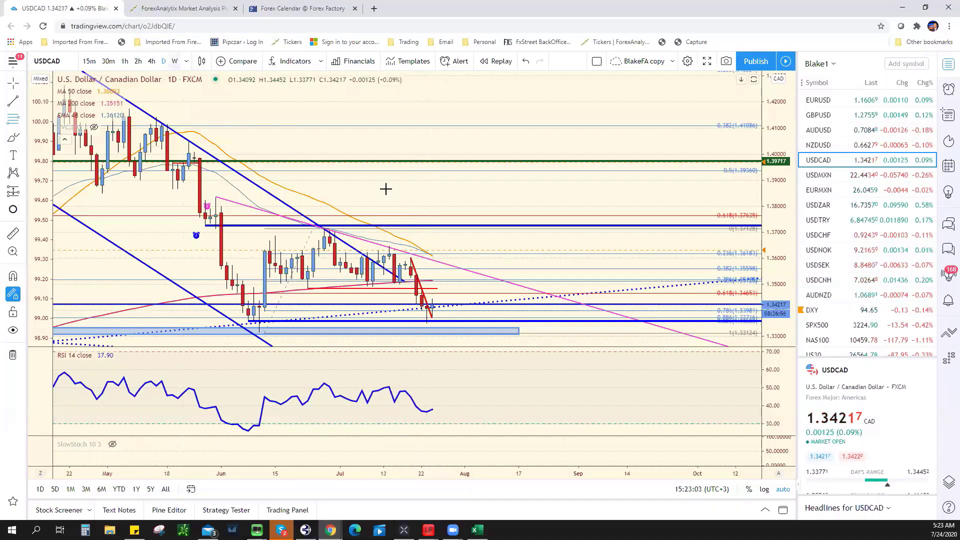
Change to the 240-minute interval and draw a red horizontal line near 1.348
text(240)
key(Return)
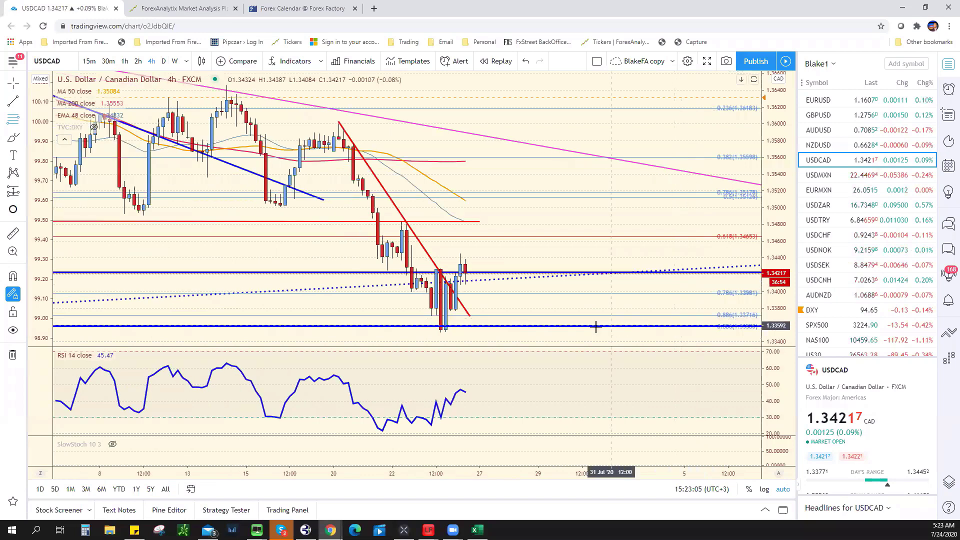
scroll(518, 290, down, 3)
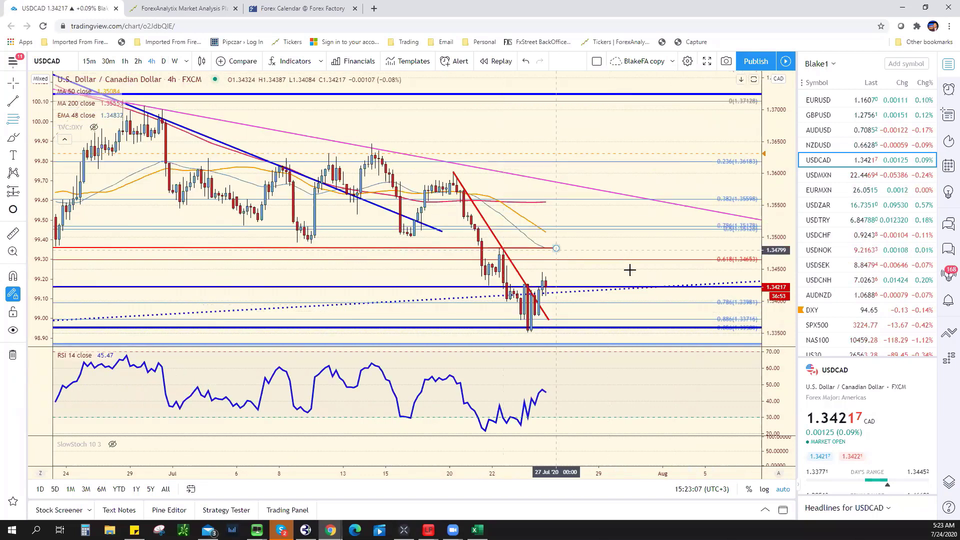
scroll(631, 271, down, 2)
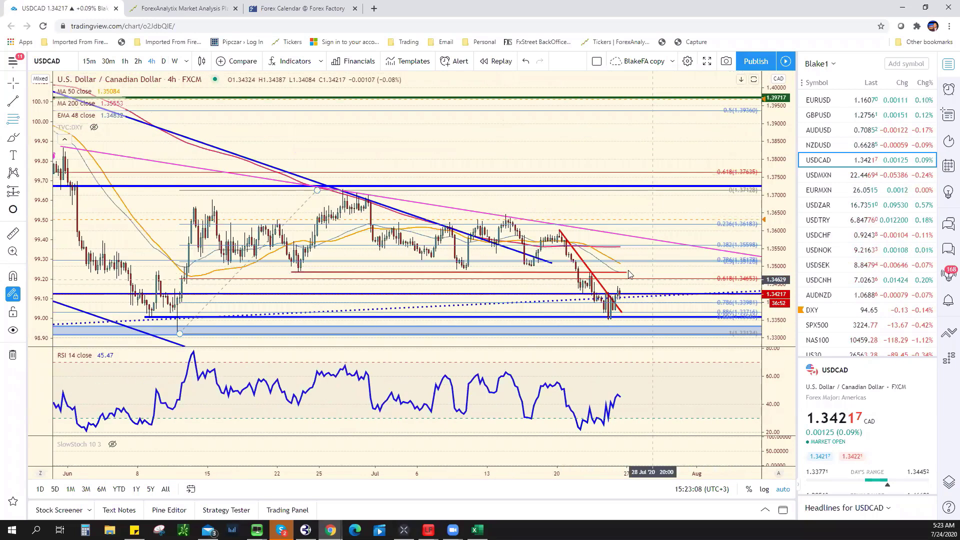
click(655, 273)
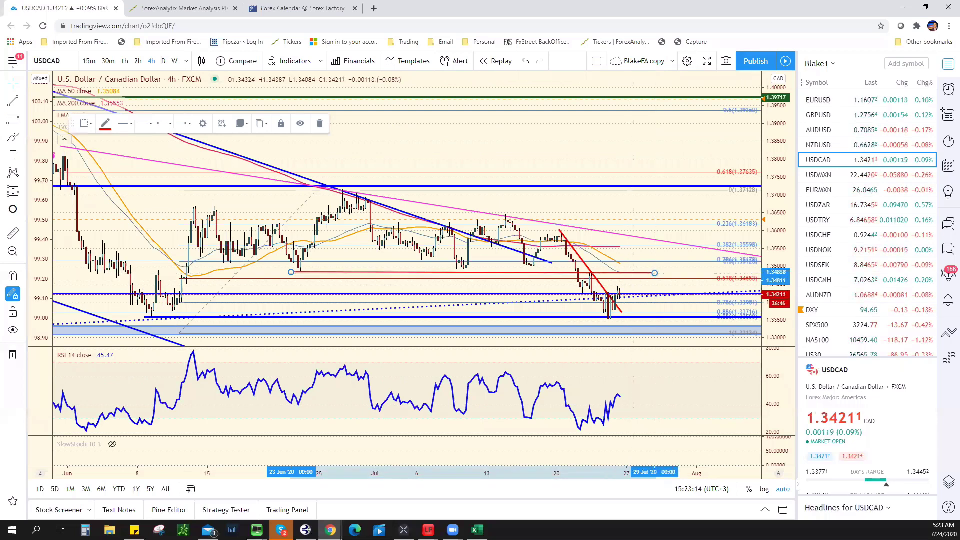
key(alt+Tab)
Enter 1.3480 as USD/CAD resistance and double-check it against the USDCAD chart
click(381, 276)
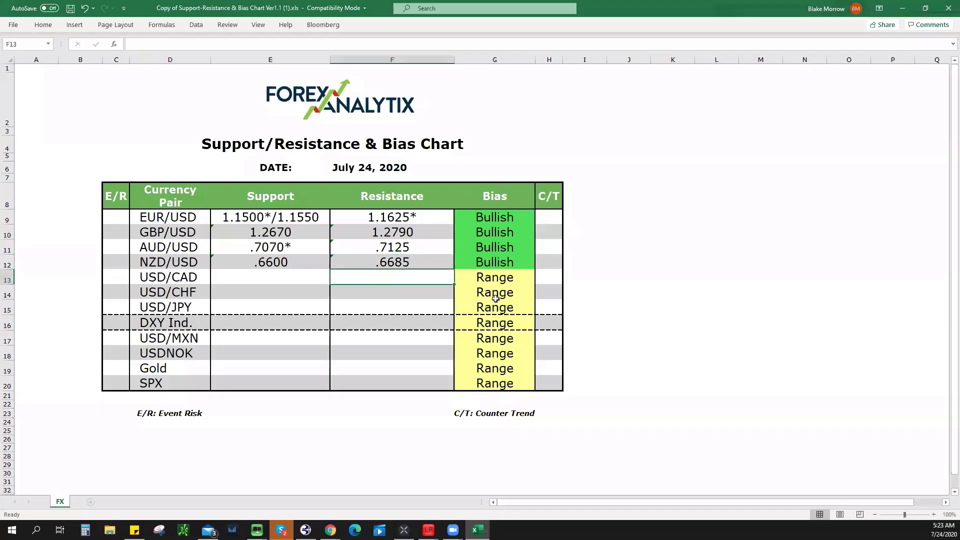
text(1.3480)
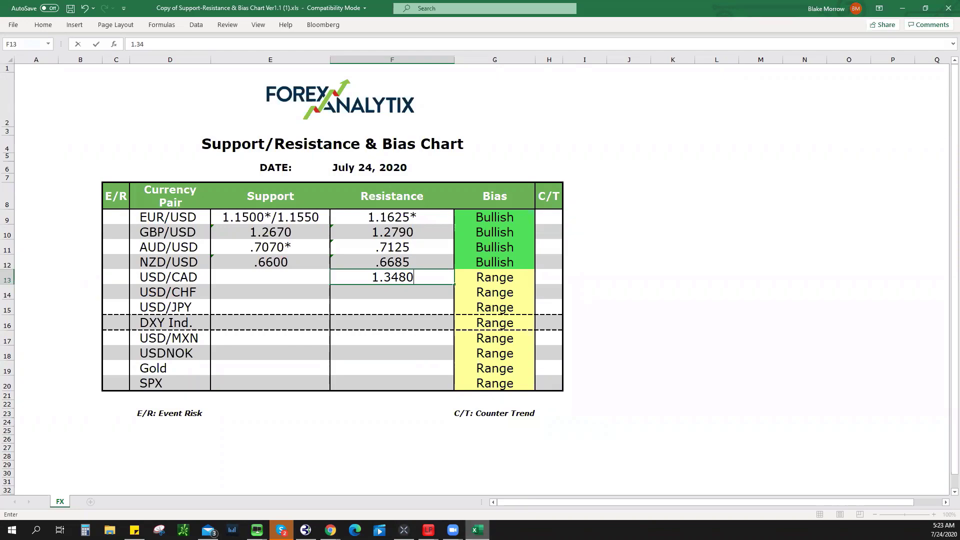
key(alt+Tab)
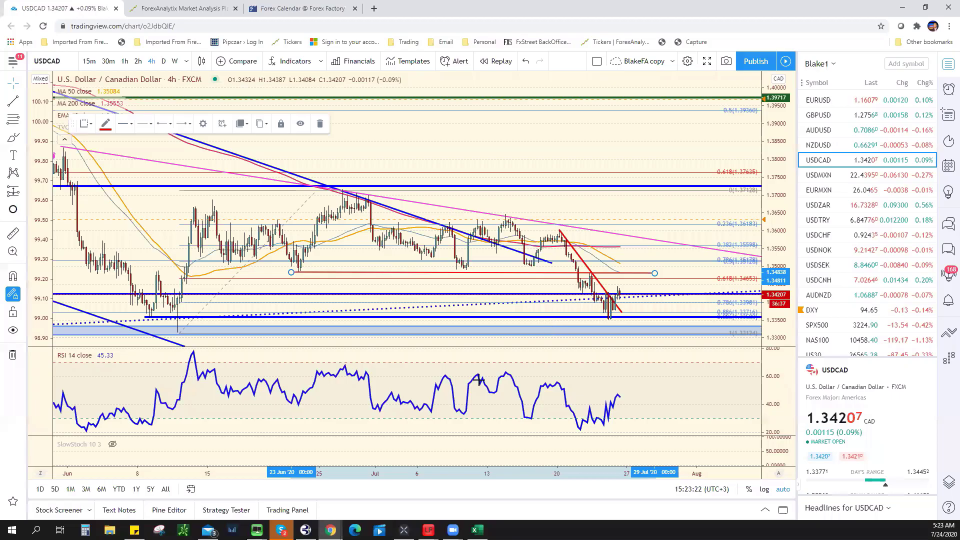
scroll(634, 314, down, 2)
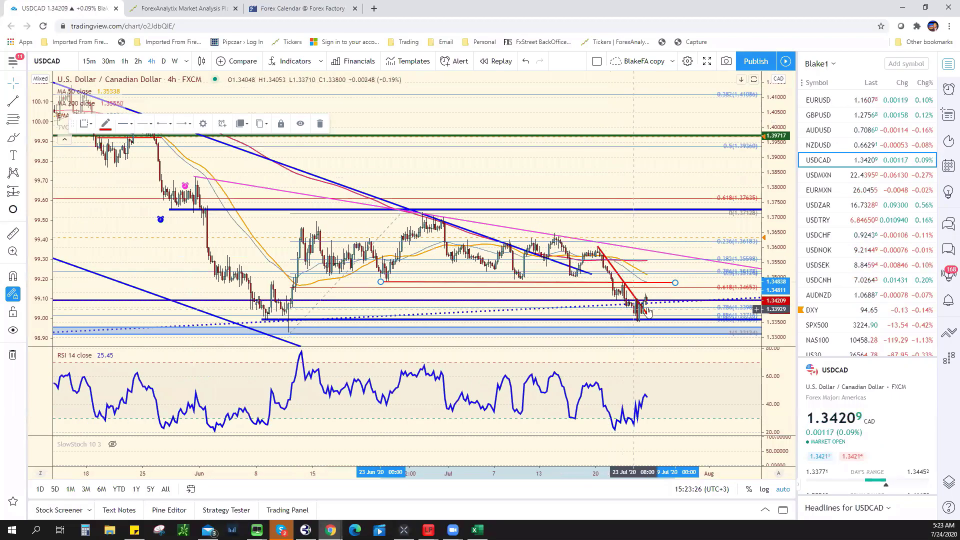
scroll(626, 324, up, 5)
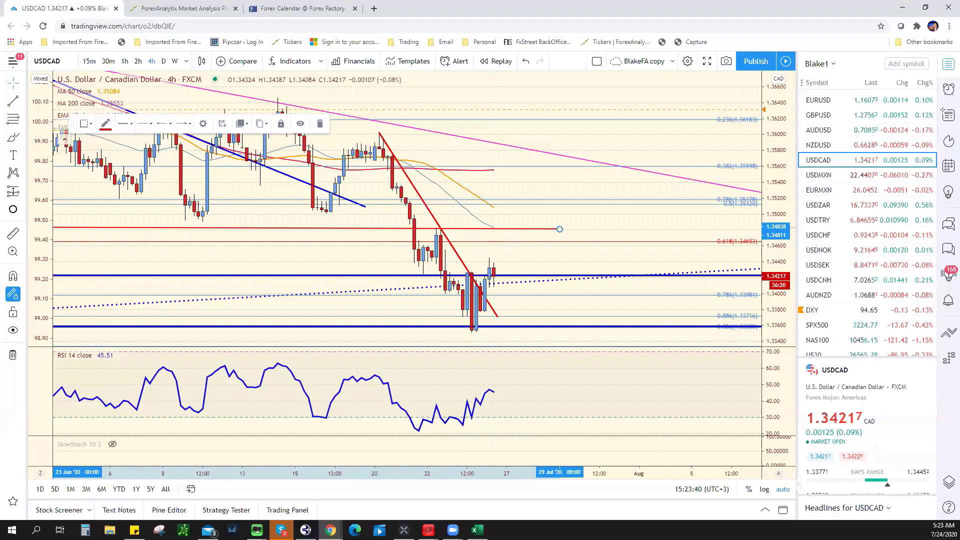
key(alt+Tab)
Enter 1.3400 as USD/CAD support, then head back to TradingView
click(287, 276)
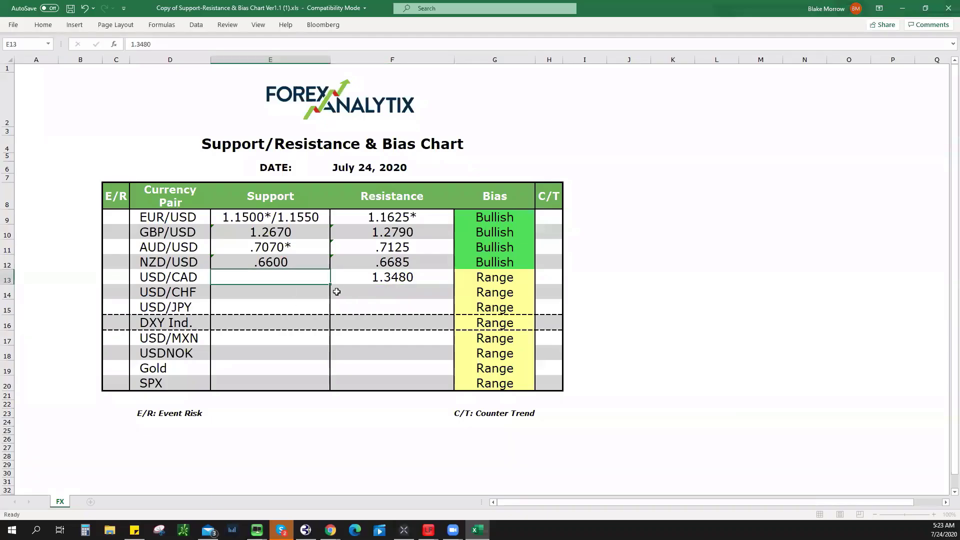
text(1.3400)
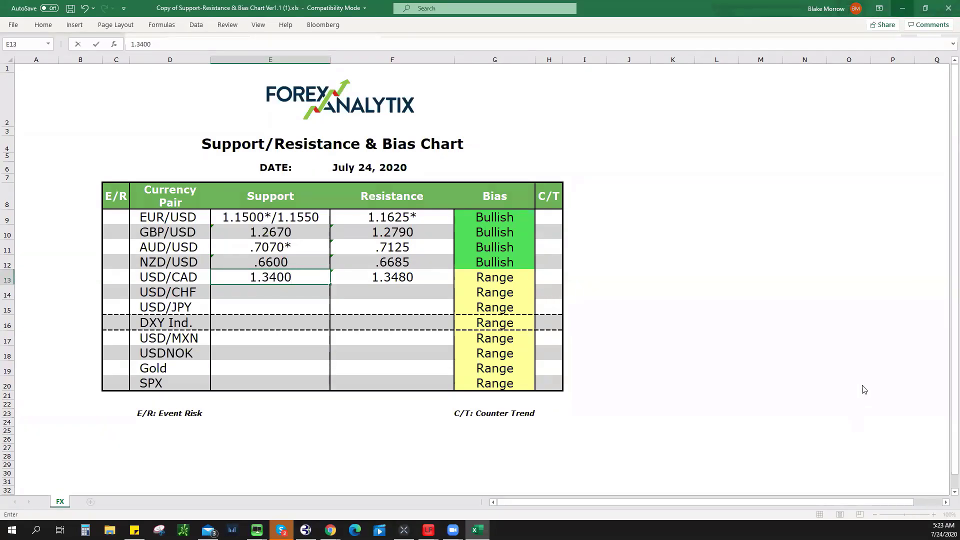
key(alt+Tab)
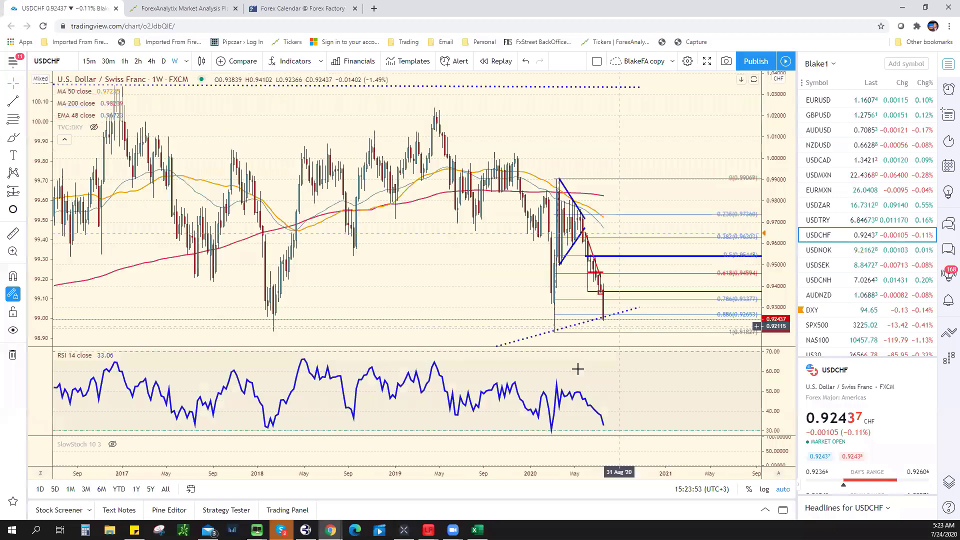
On the USDCHF weekly chart, place a horizontal ray at the 2018 low near 0.9202
scroll(566, 365, down, 3)
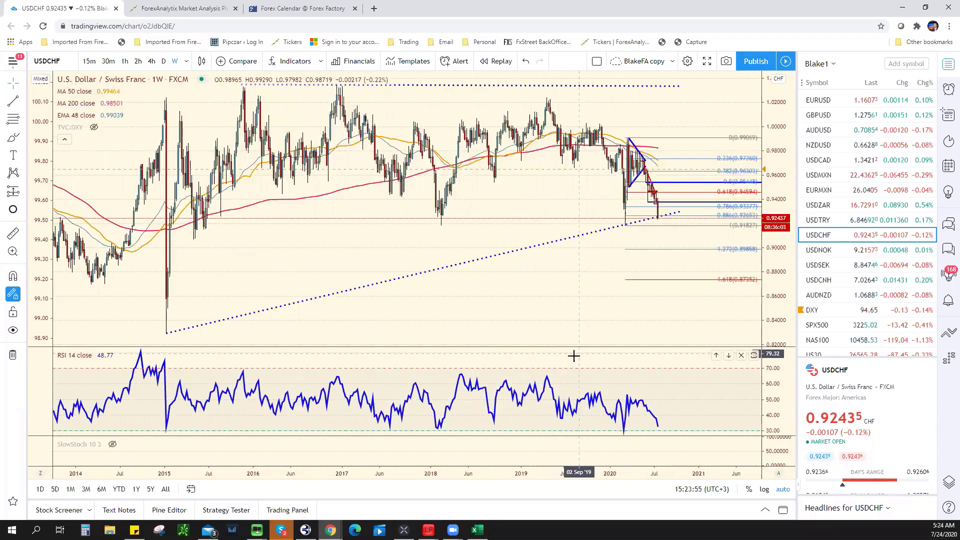
scroll(573, 363, down, 2)
scroll(579, 231, up, 1)
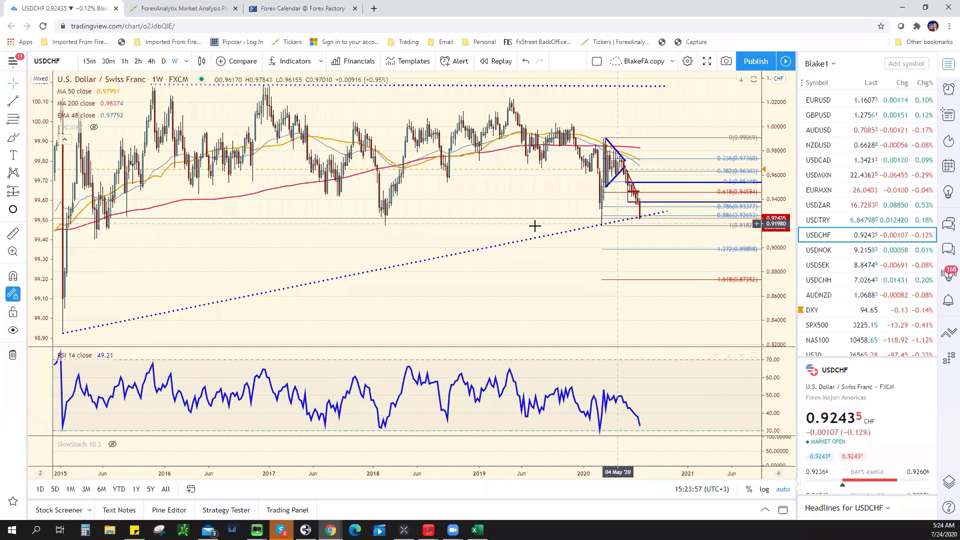
click(22, 102)
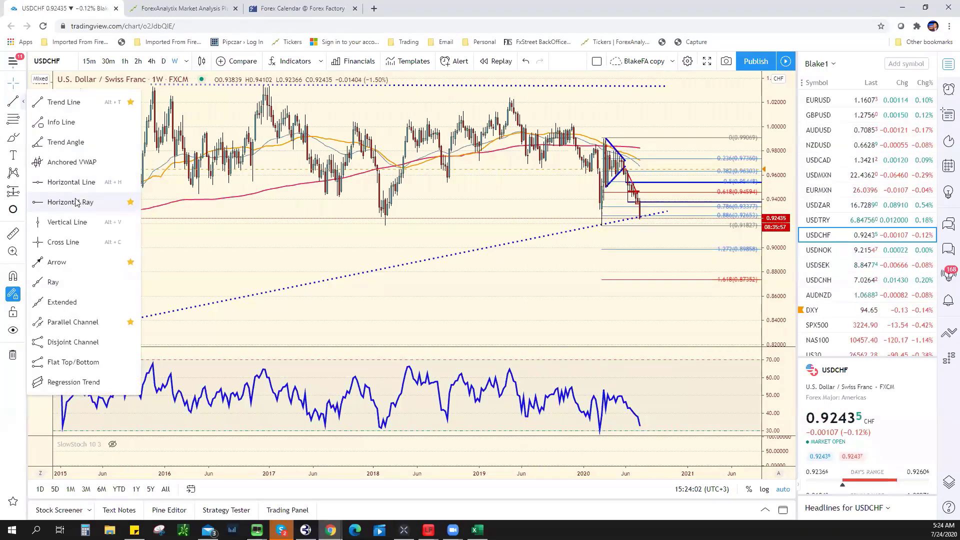
click(385, 225)
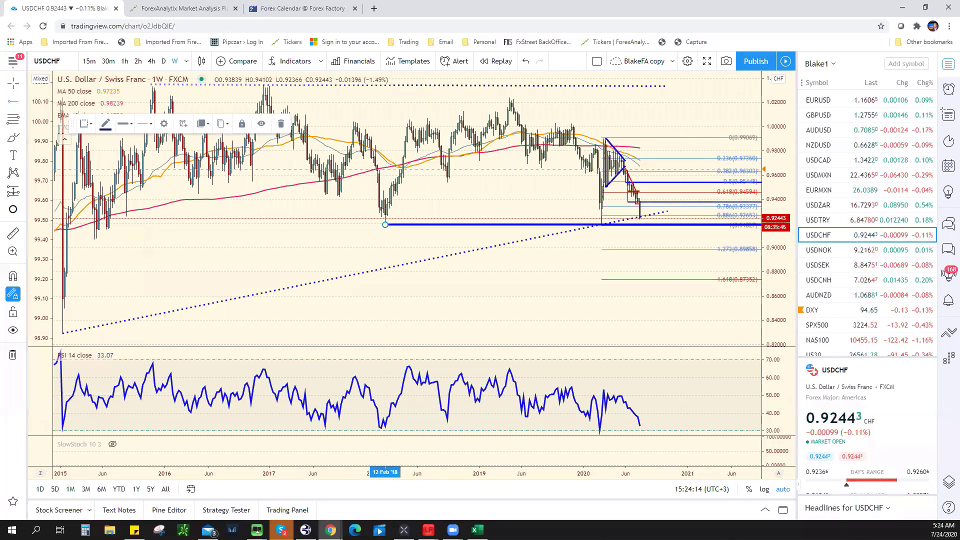
key(alt+Tab)
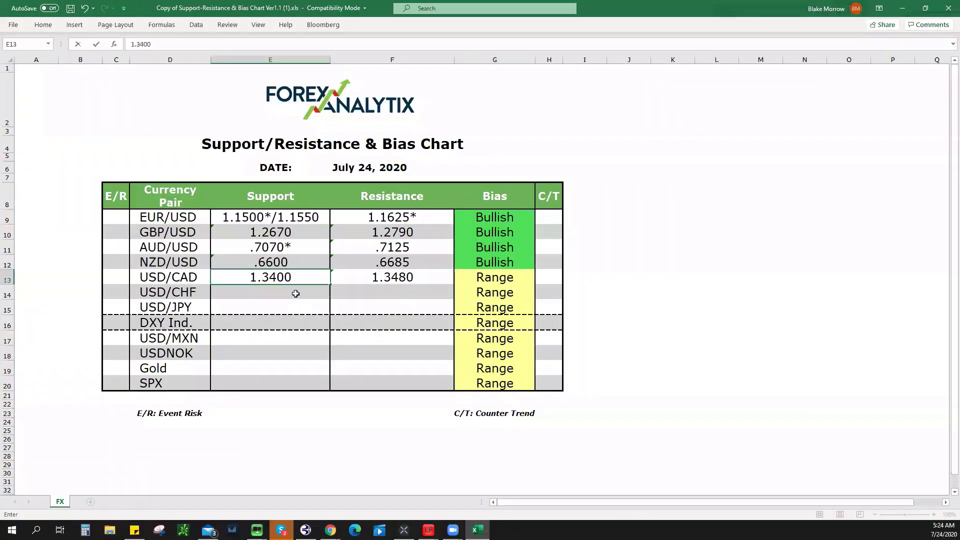
Commit 1.3400 for USD/CAD and enter .9190* as USD/CHF support
key(Return)
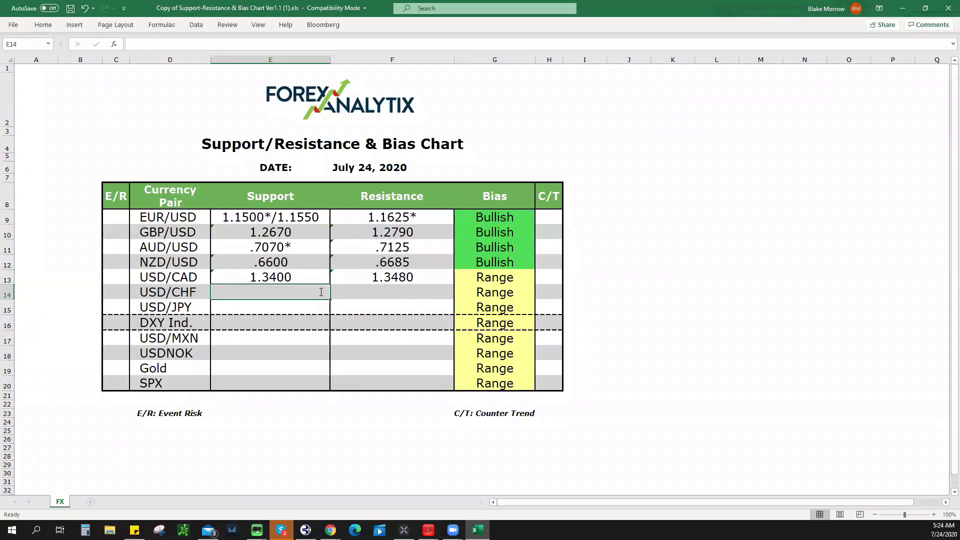
text(.9190)
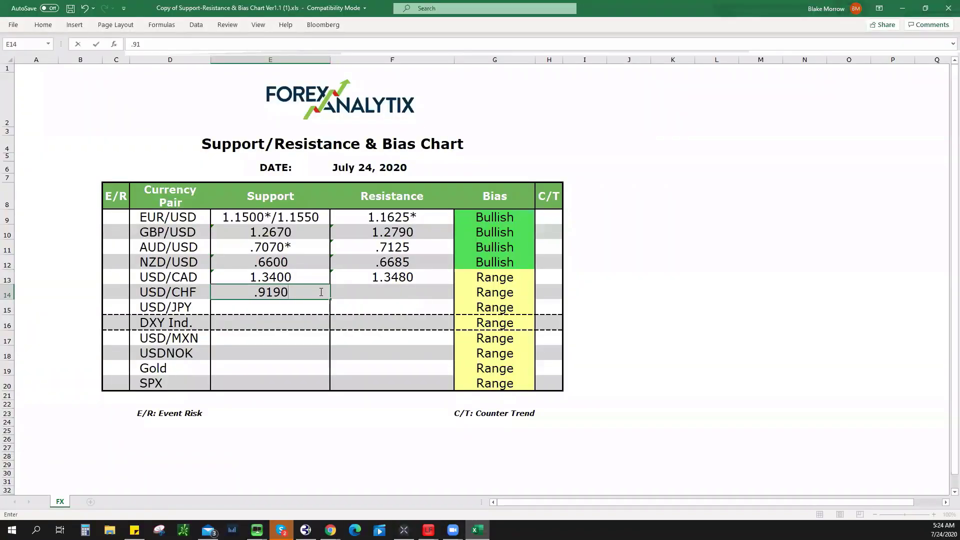
text(*)
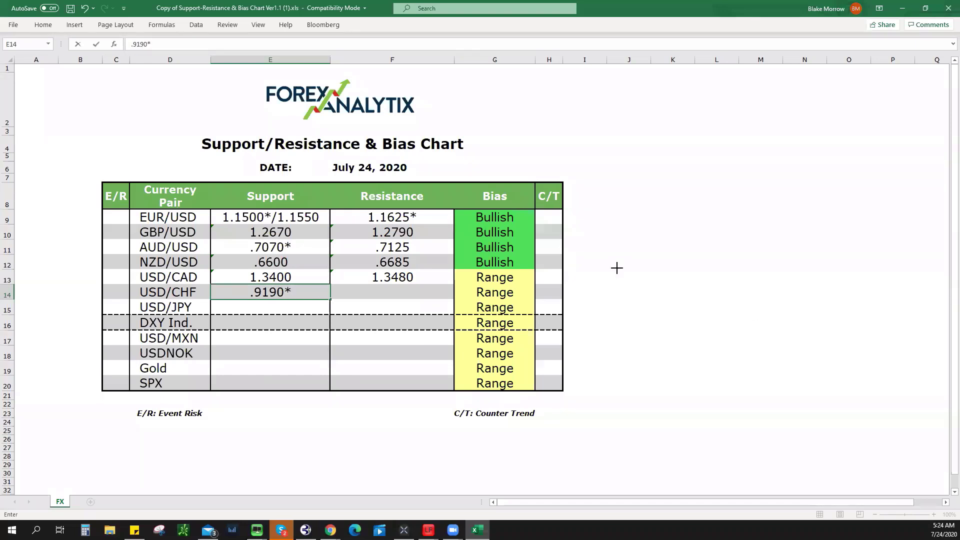
key(alt+Tab)
scroll(505, 286, up, 5)
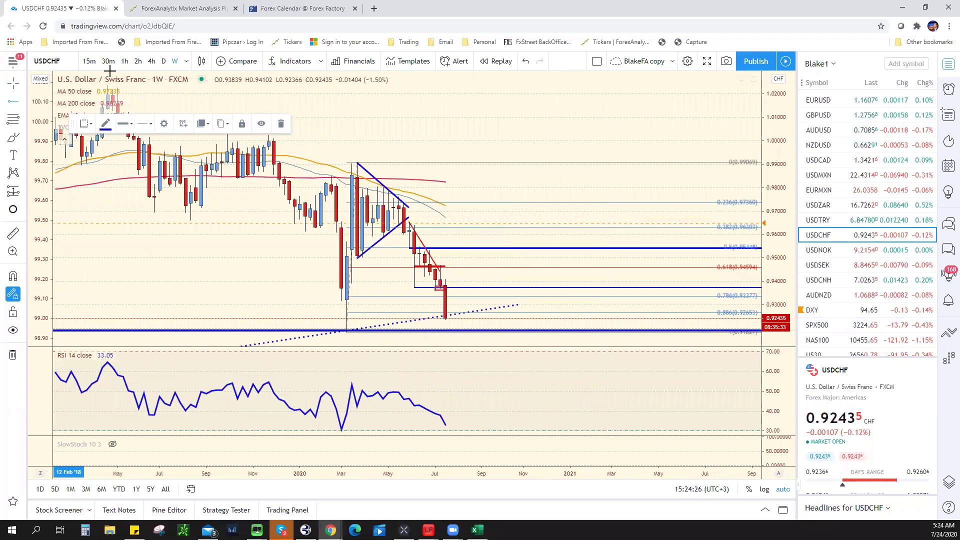
Switch the USDCHF chart to 1D candles and zoom through the price history
text(1D)
key(Return)
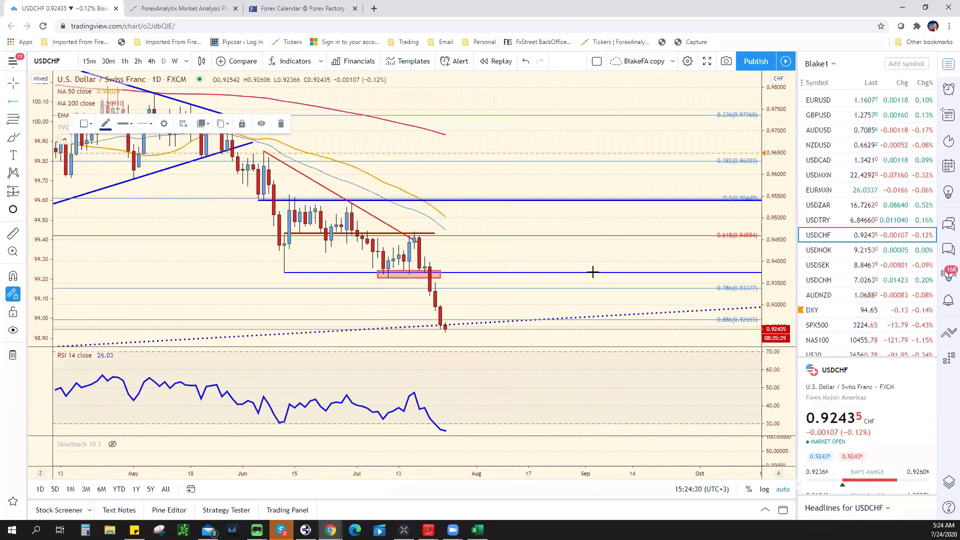
scroll(602, 355, down, 2)
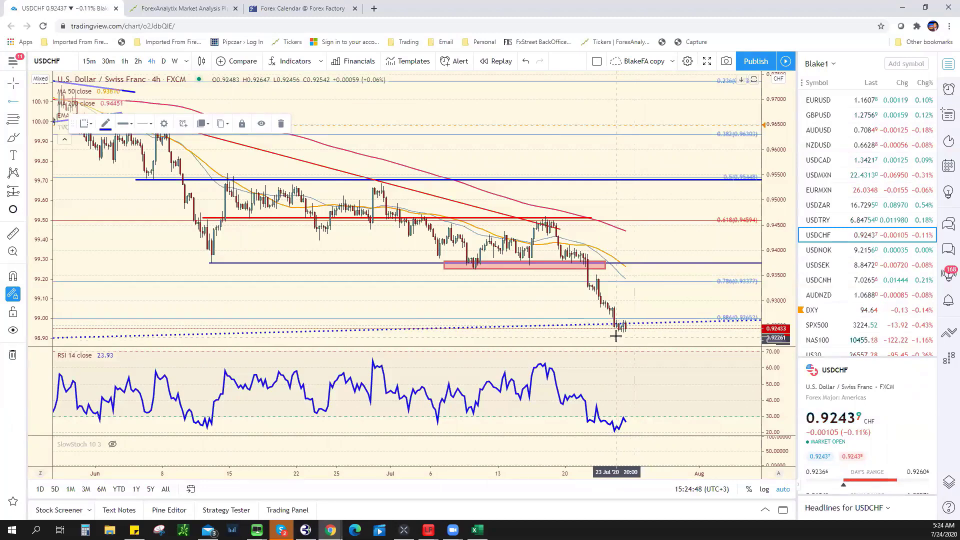
scroll(643, 339, down, 3)
scroll(648, 342, down, 2)
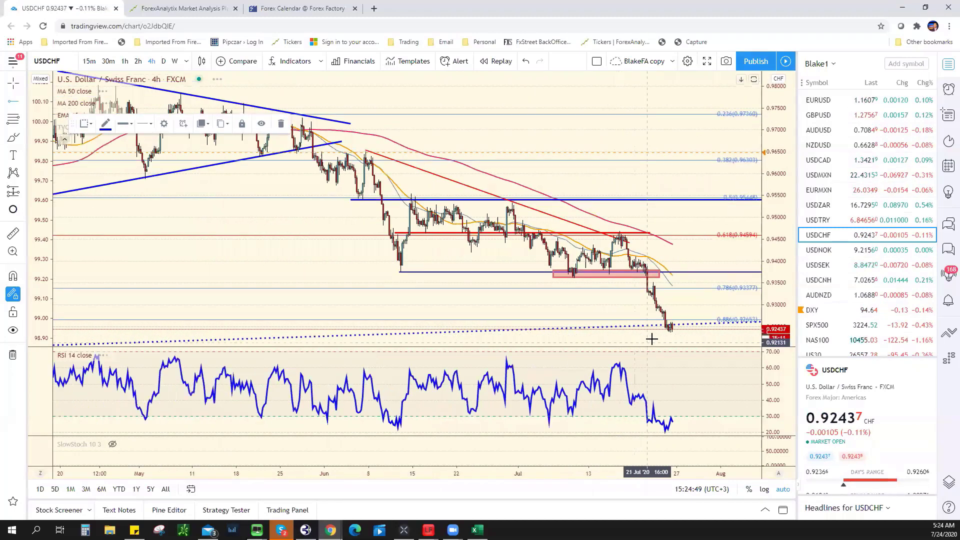
scroll(650, 338, up, 4)
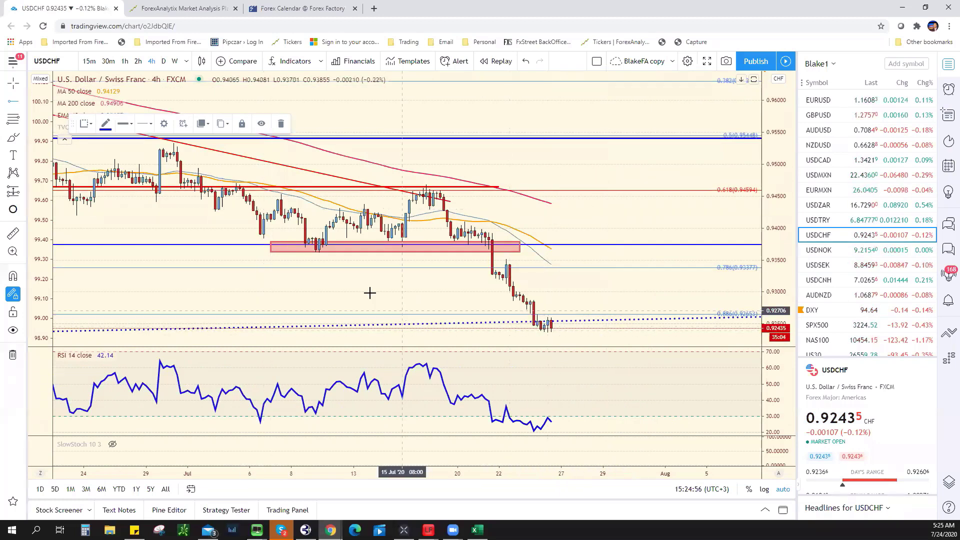
Draw a blue horizontal ray and drag it up to about 0.9300 as USD/CHF resistance
click(23, 101)
click(81, 193)
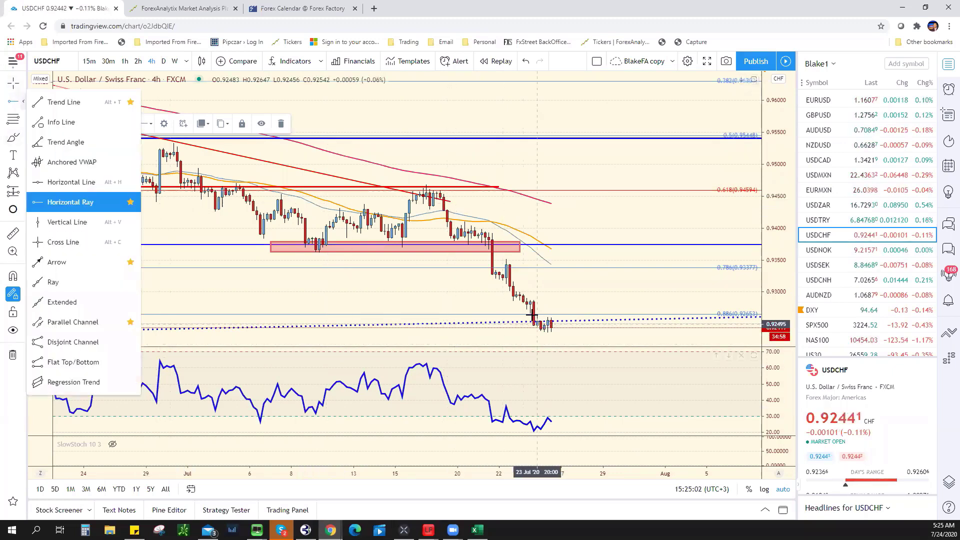
click(530, 312)
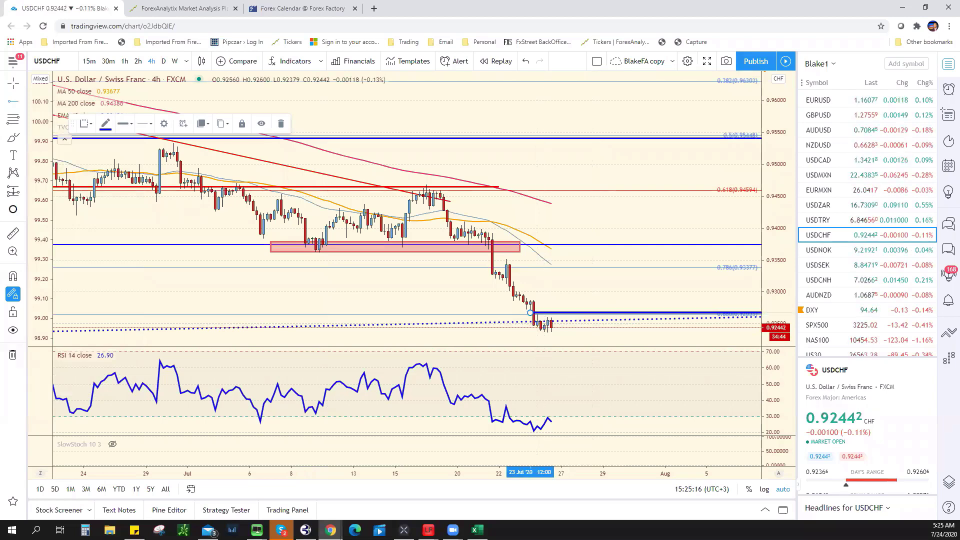
key(alt+Tab)
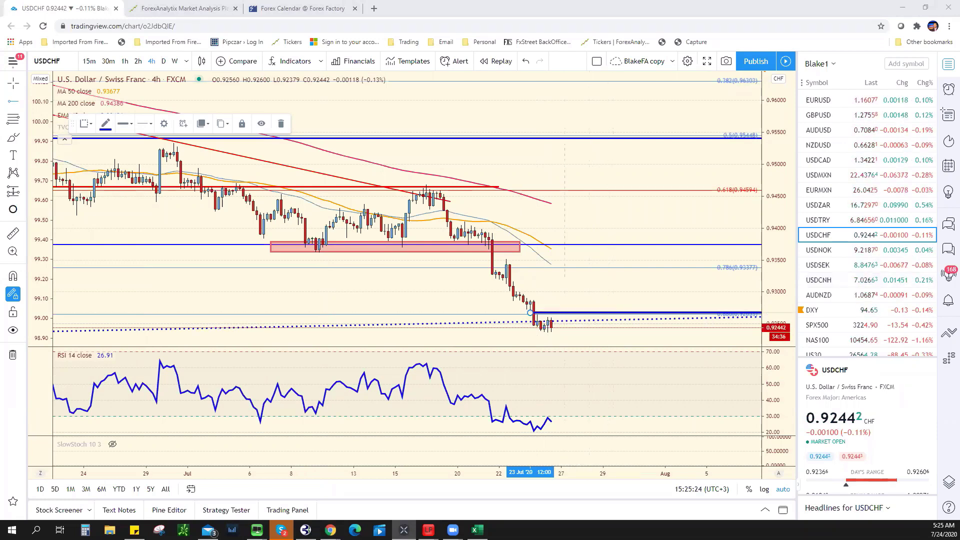
click(528, 311)
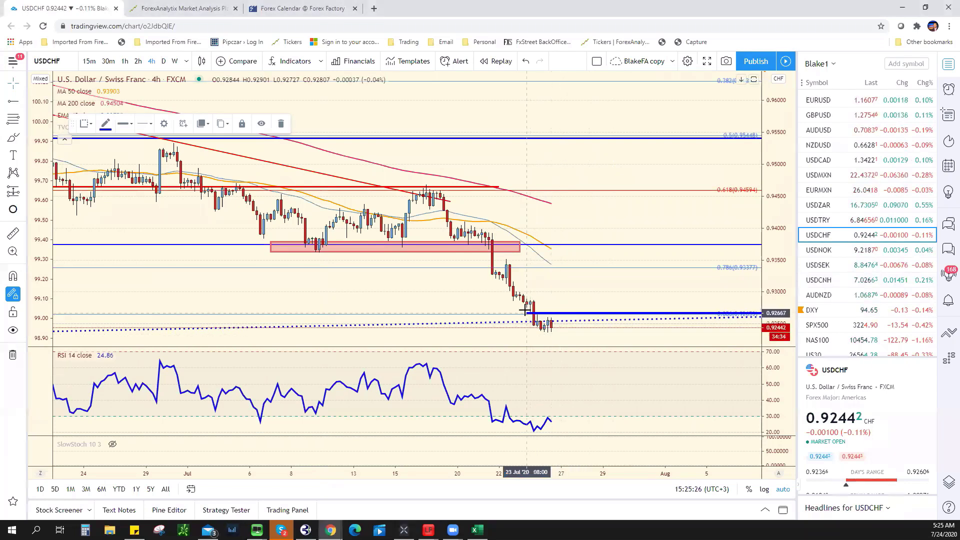
drag(525, 310, 509, 291)
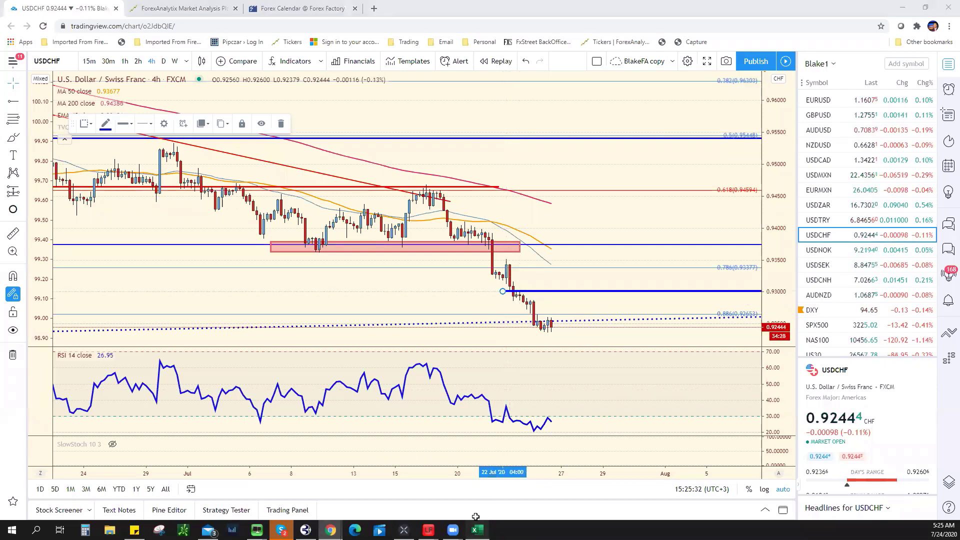
click(477, 529)
click(388, 294)
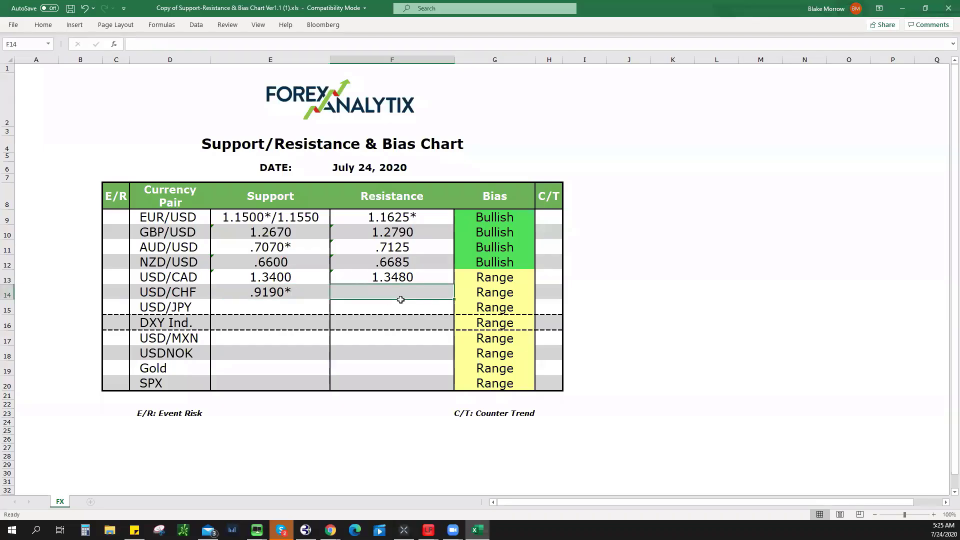
Enter .93 as USD/CHF resistance and set its bias to Bearish
text(.93)
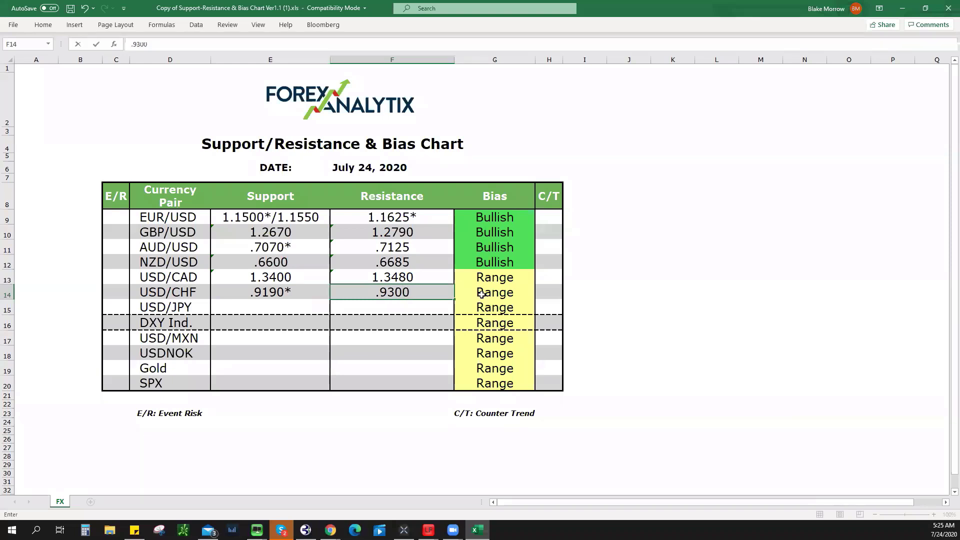
click(483, 296)
click(539, 295)
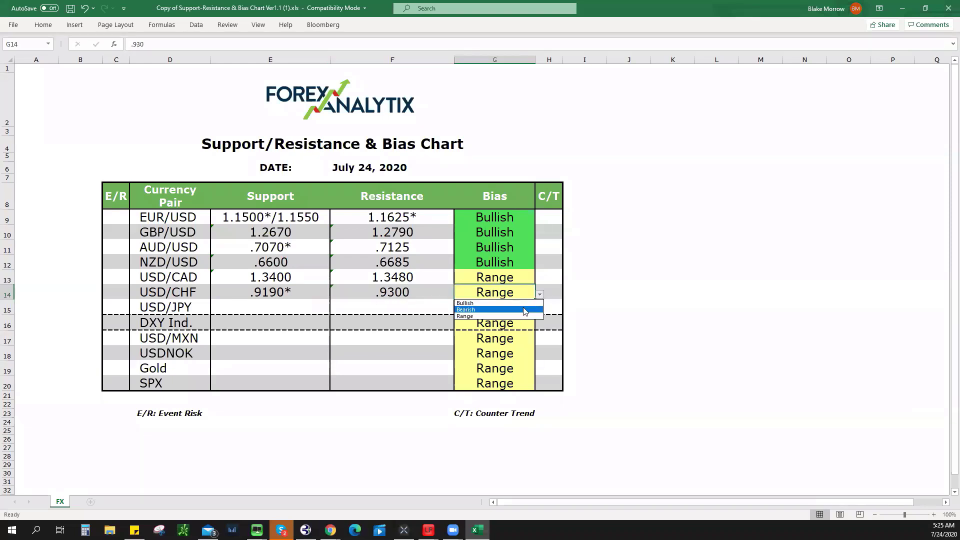
click(523, 310)
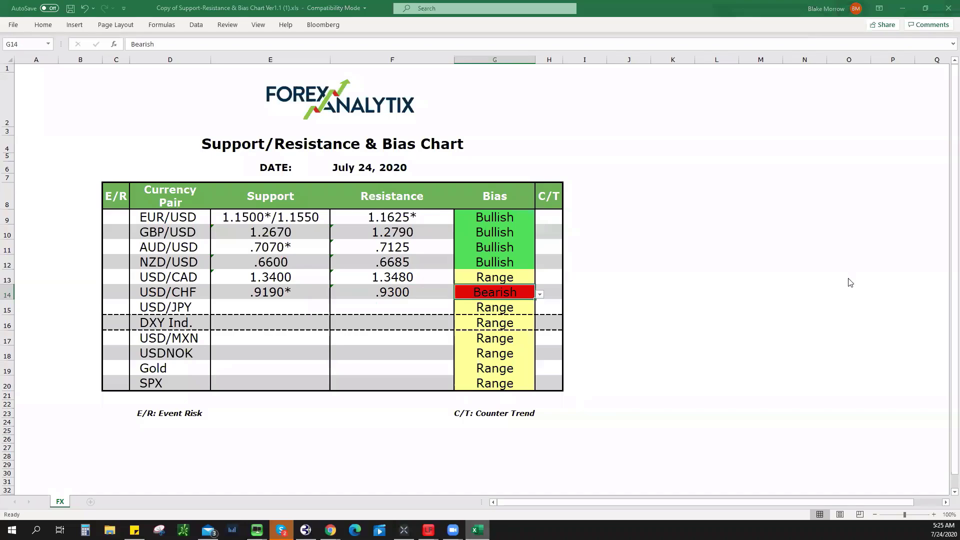
Back in TradingView, bring up the USDJPY chart from the watchlist
key(alt+Tab)
scroll(860, 195, down, 5)
click(861, 180)
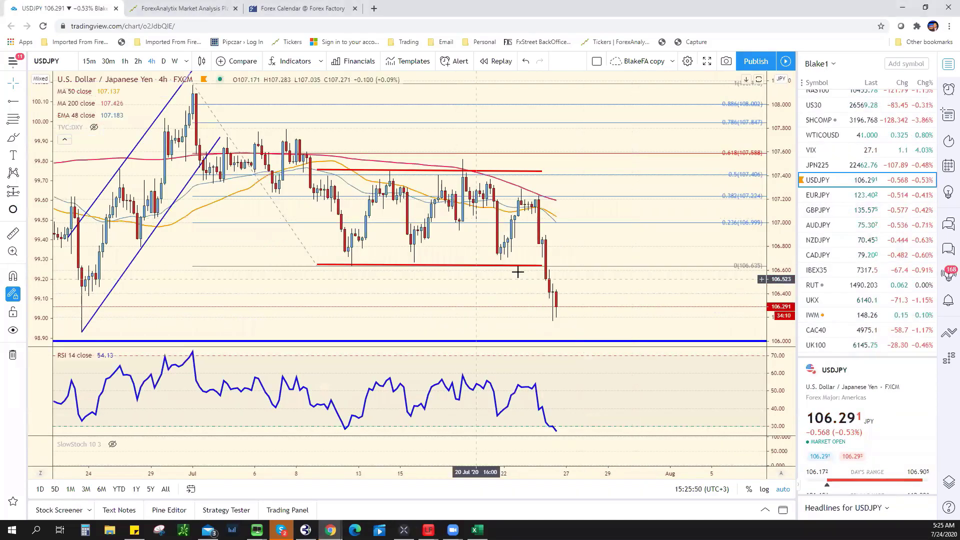
Extend the red USD/JPY lines near 106.635 and 107.415 further right, then select Excel cell F15
right_click(541, 266)
drag(541, 265, 568, 263)
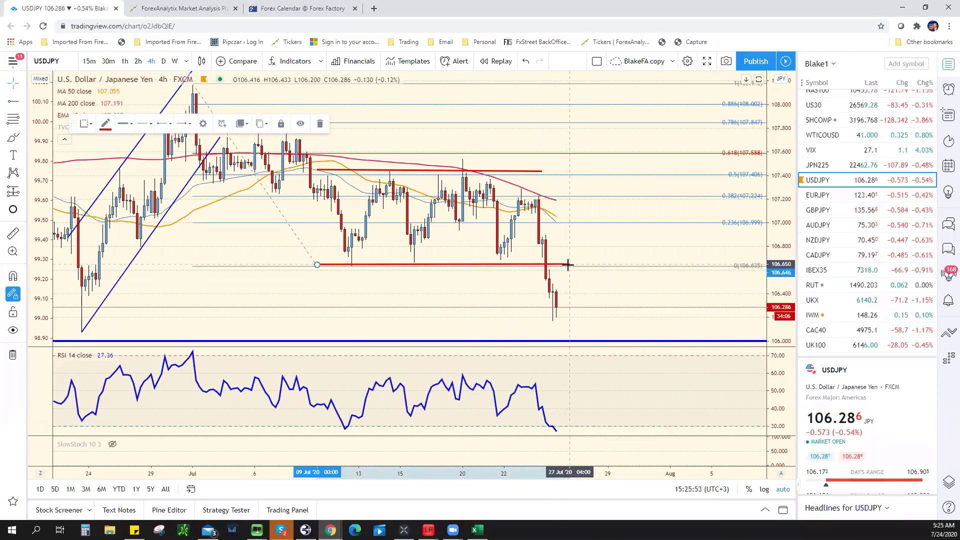
drag(541, 171, 584, 173)
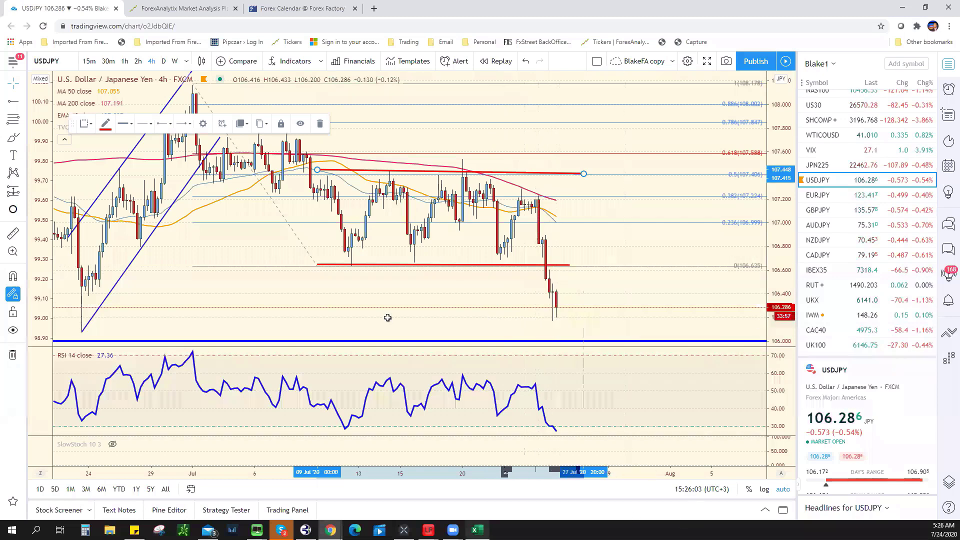
key(alt+Tab)
click(399, 306)
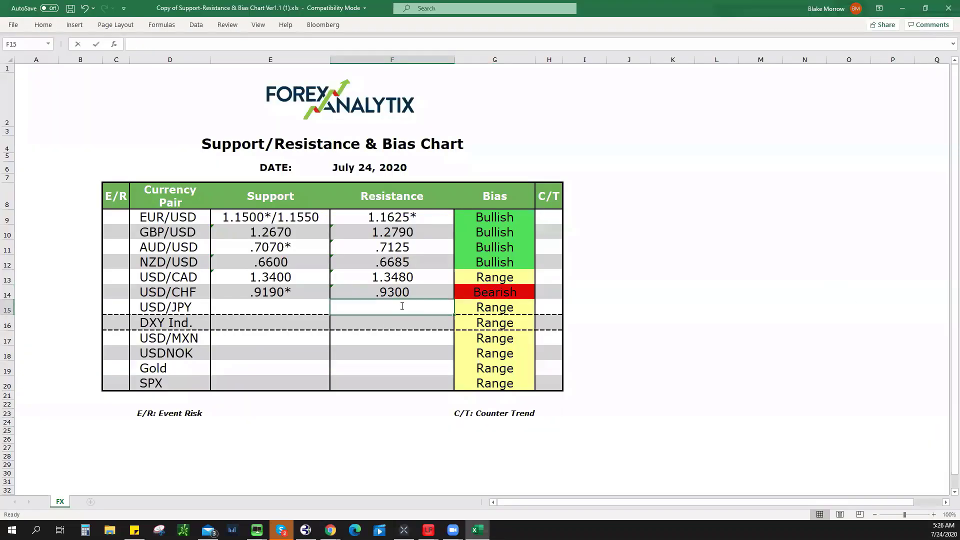
Enter USD/JPY resistance 106.60 and support 106.00* in the Excel bias chart
text(106.60)
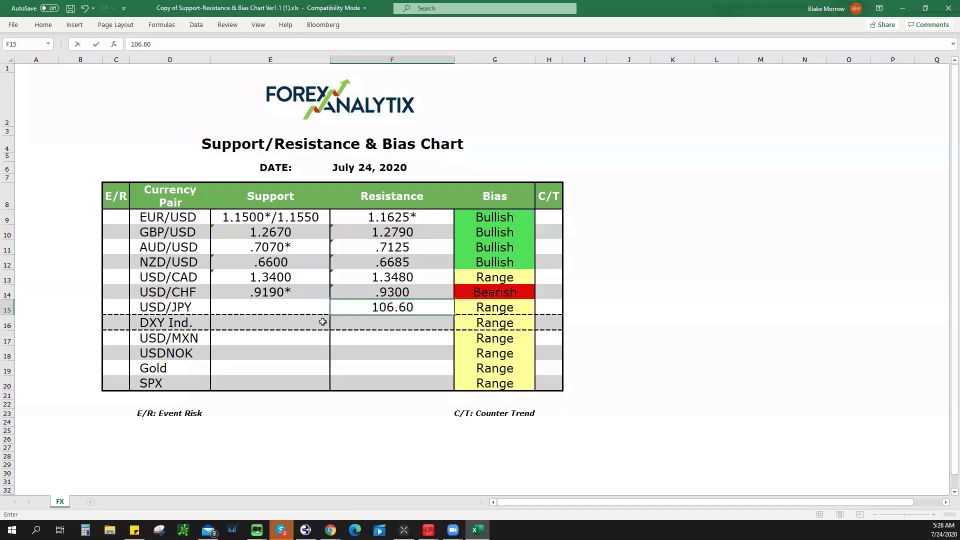
click(282, 306)
text(106)
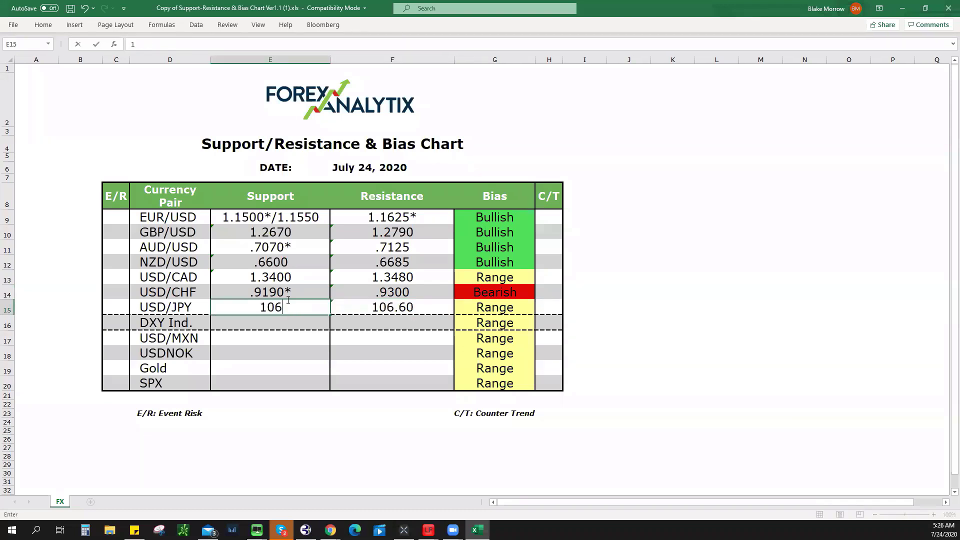
text(.00*)
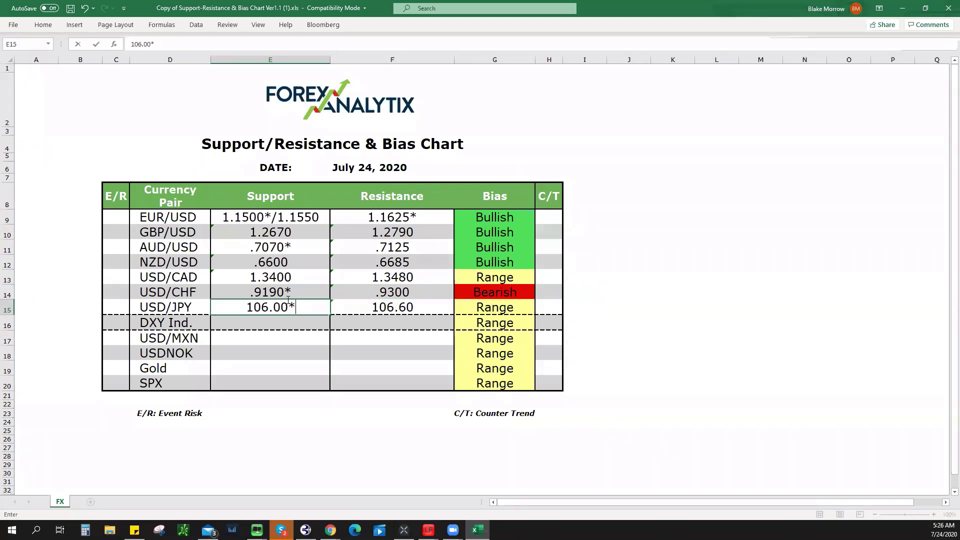
key(alt+Tab)
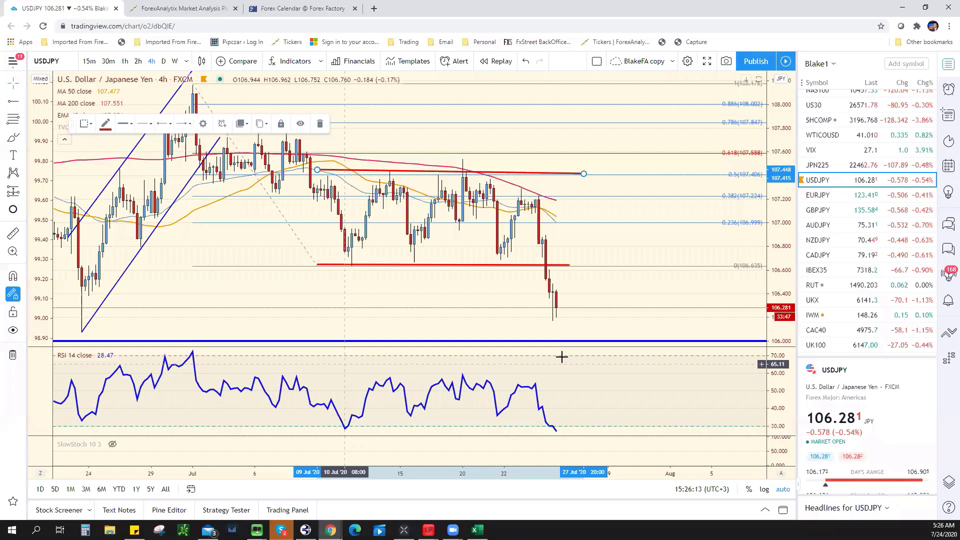
scroll(535, 364, down, 5)
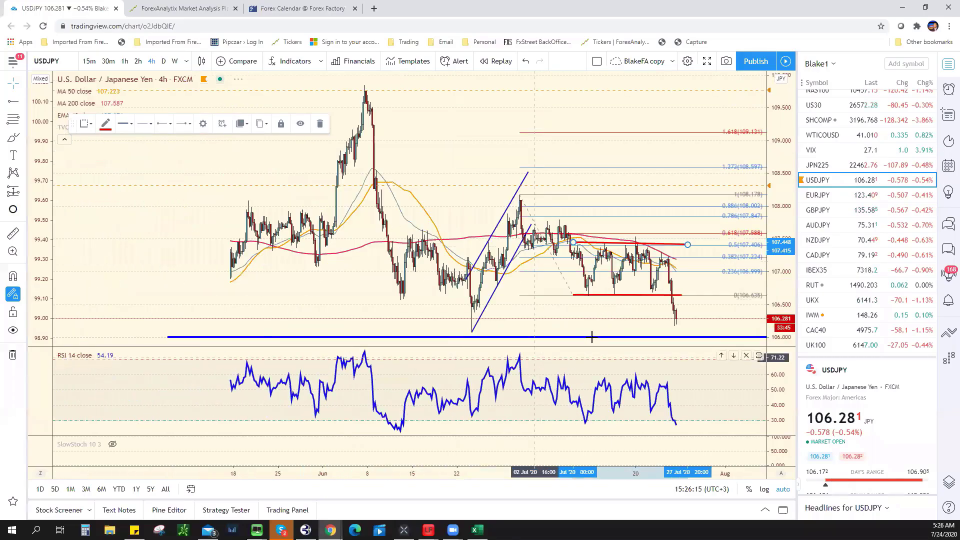
scroll(606, 335, down, 3)
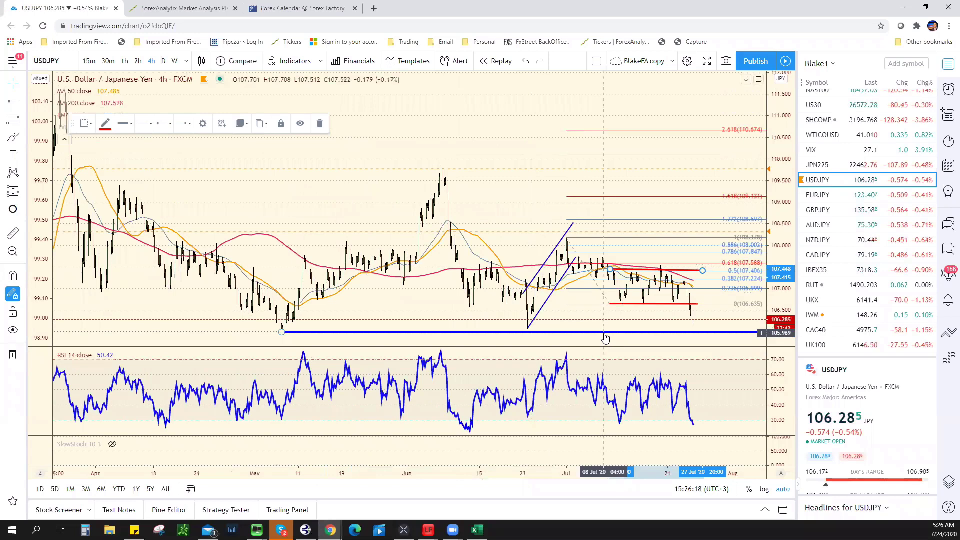
scroll(583, 320, up, 2)
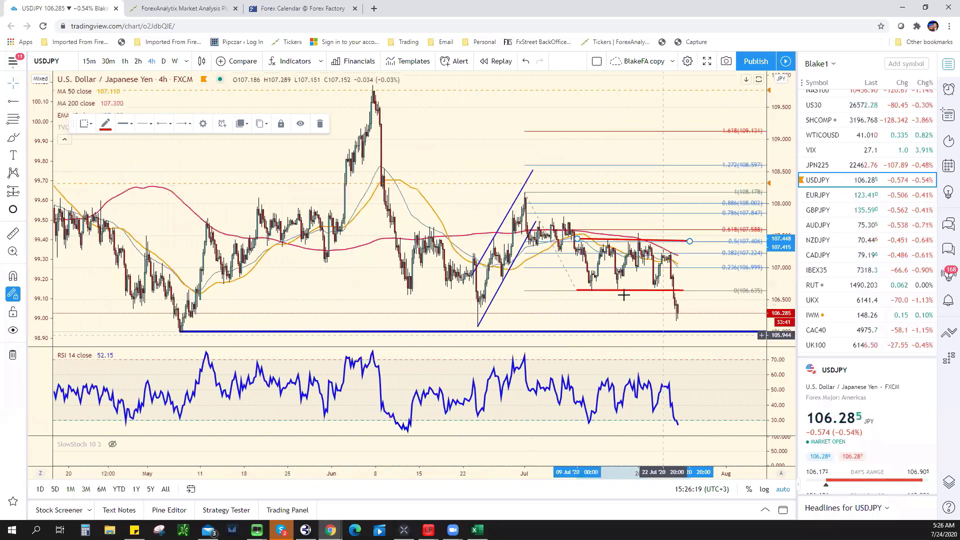
scroll(664, 335, up, 2)
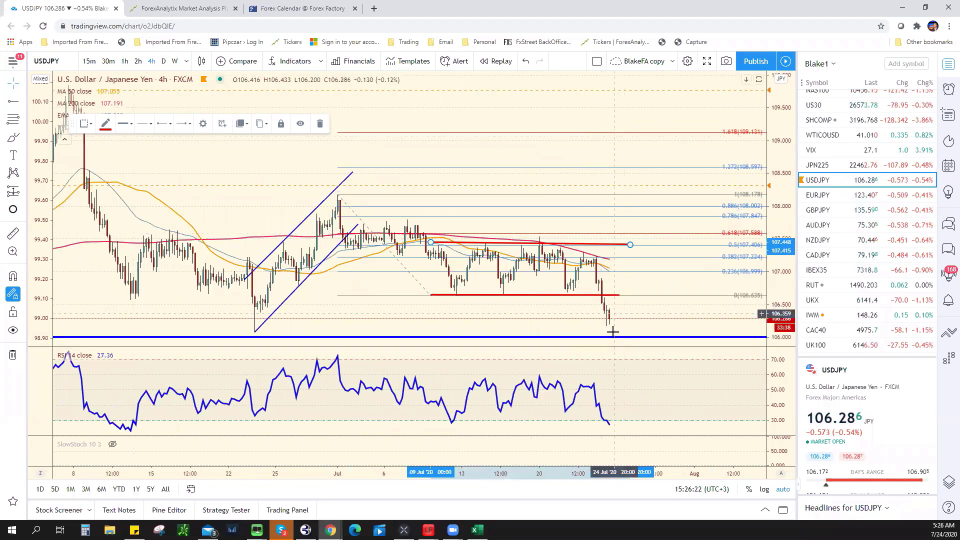
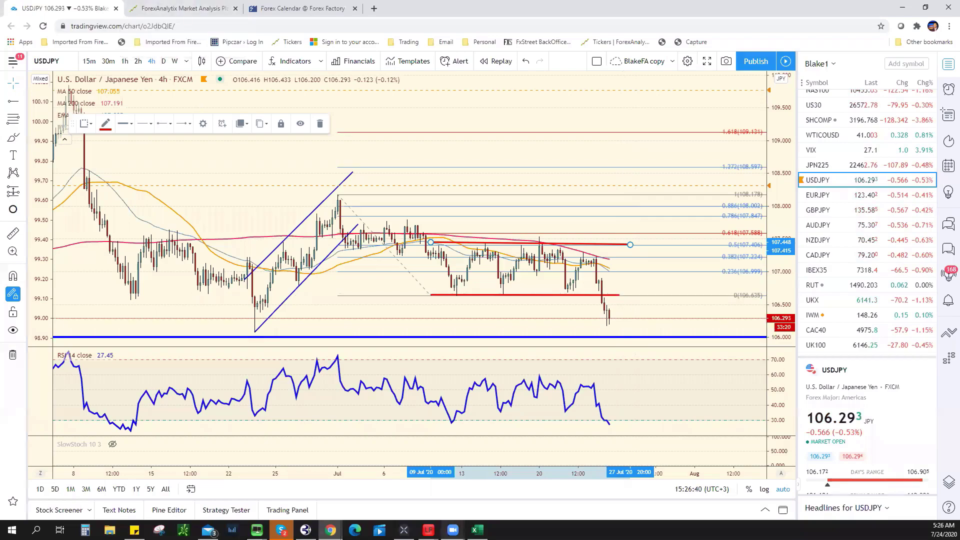
Bring up the DXY chart in TradingView on daily candles
key(alt+Tab)
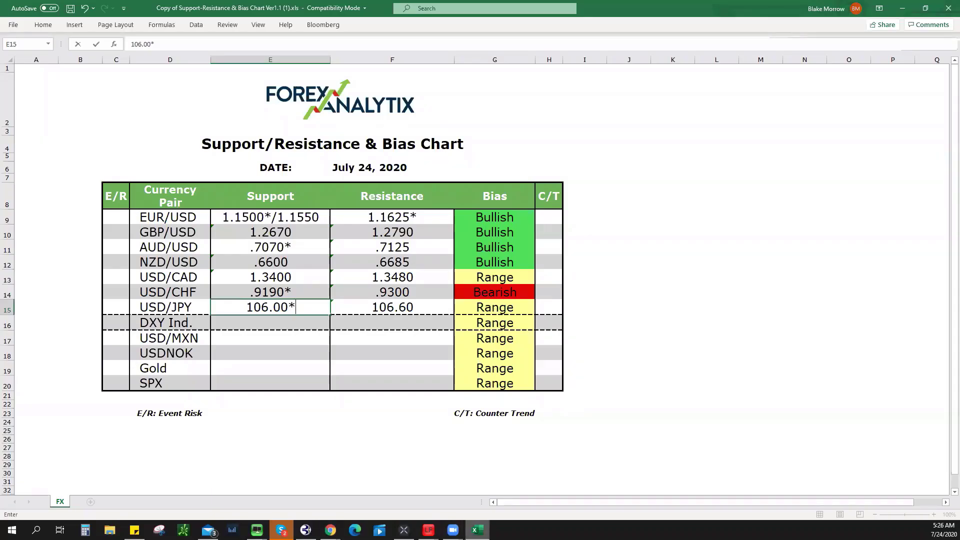
key(alt+Tab)
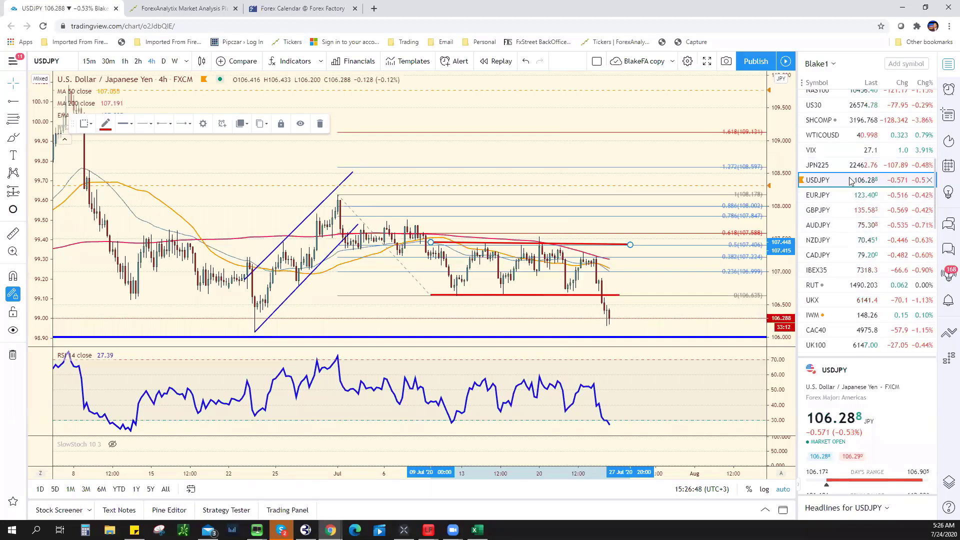
scroll(830, 279, up, 4)
click(825, 260)
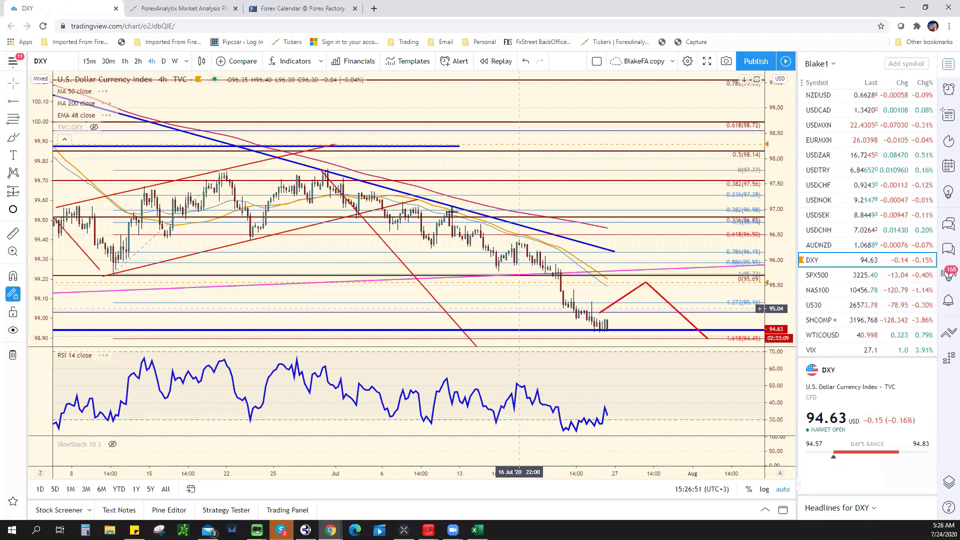
scroll(460, 231, up, 2)
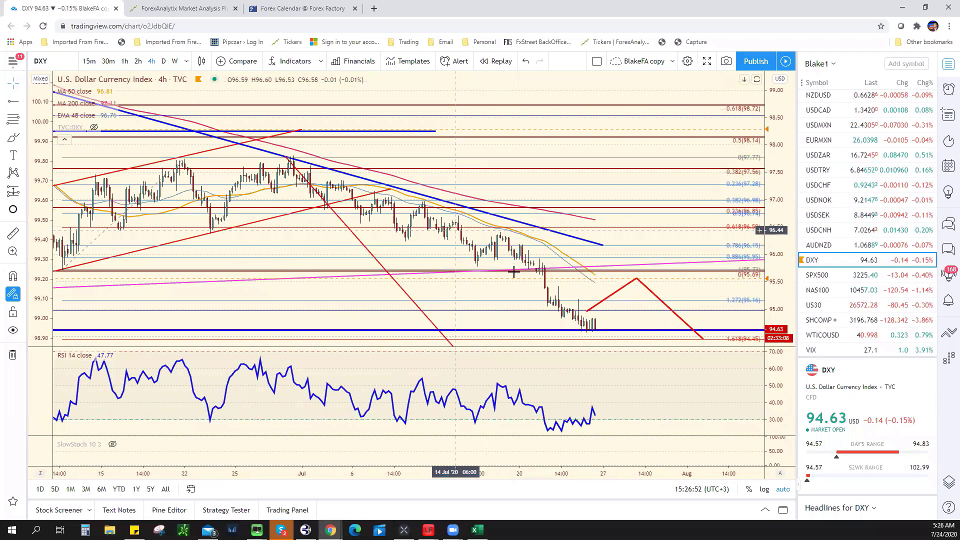
scroll(513, 272, down, 2)
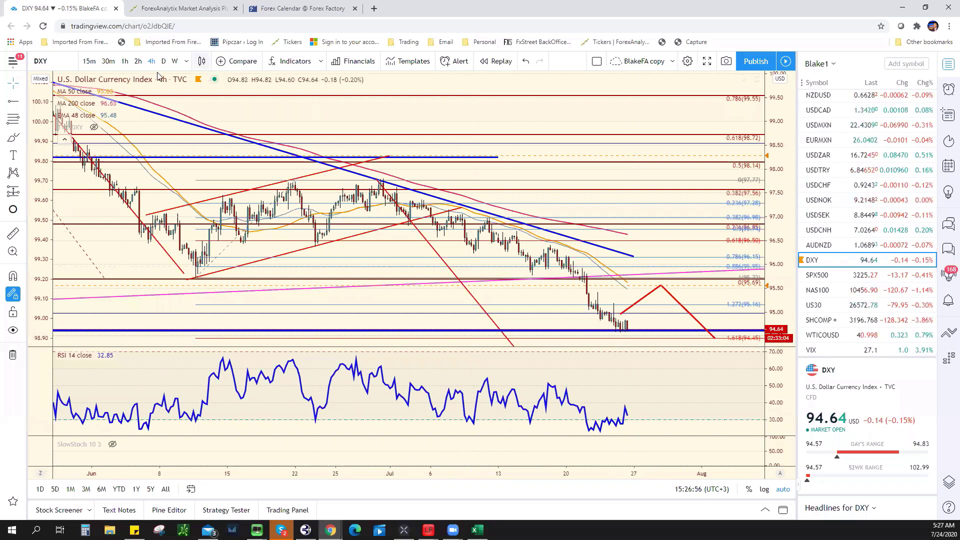
key(d)
key(Return)
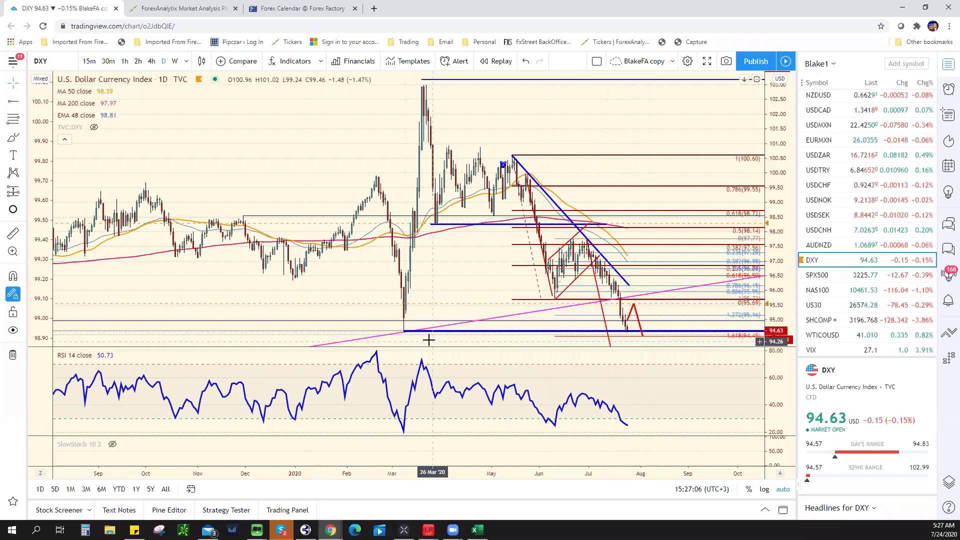
Mark the March low with a horizontal ray set at 94.54
right_click(416, 335)
click(425, 346)
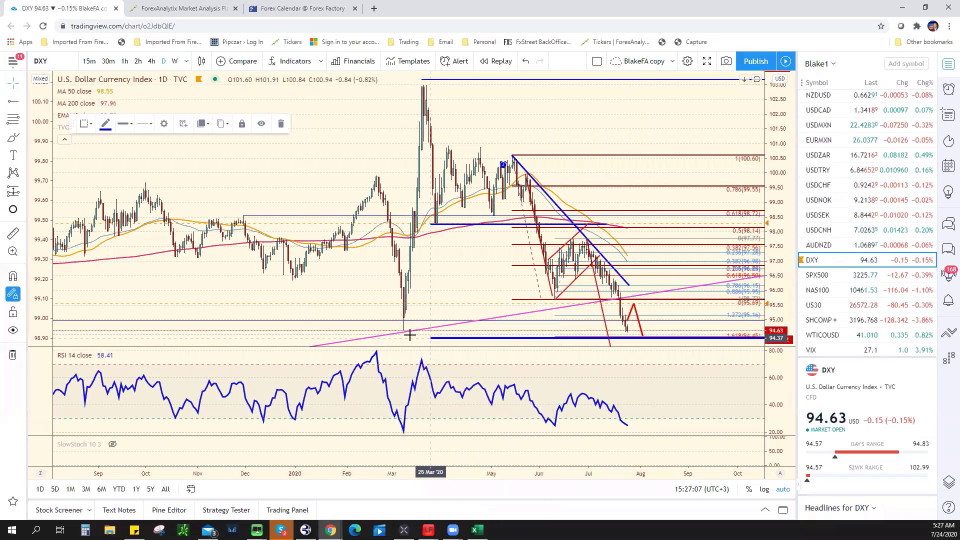
drag(402, 334, 403, 332)
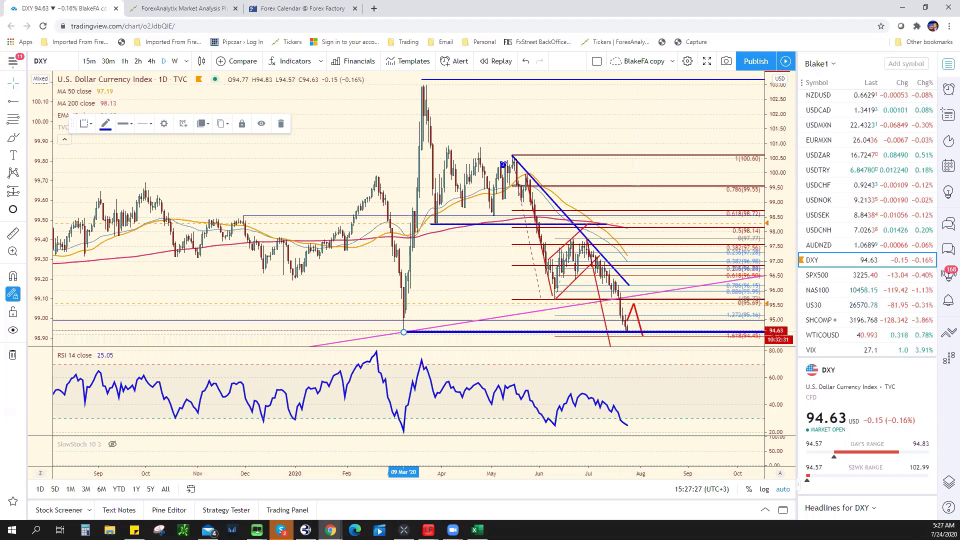
Enter DXY support 94.45 in E16 and set its bias to Bearish
key(alt+Tab)
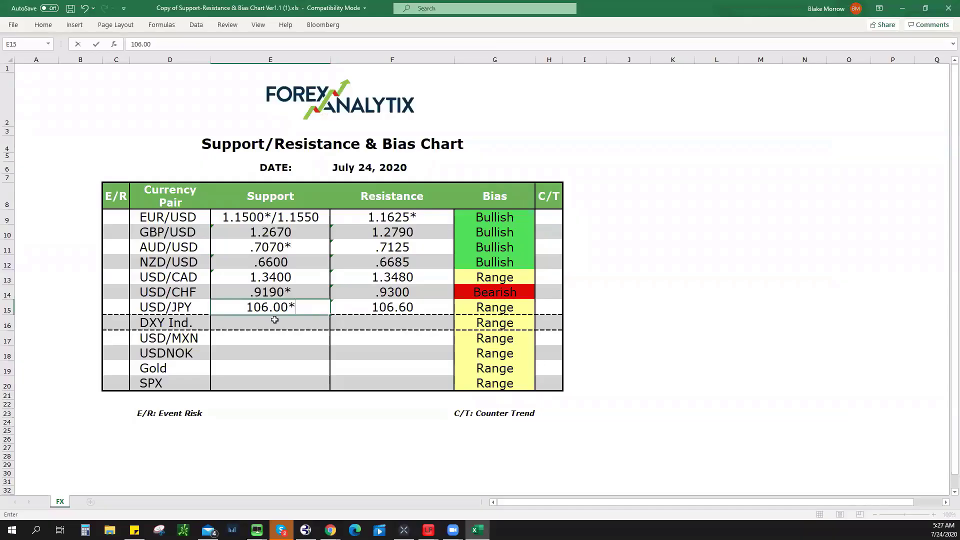
key(Return)
text(94)
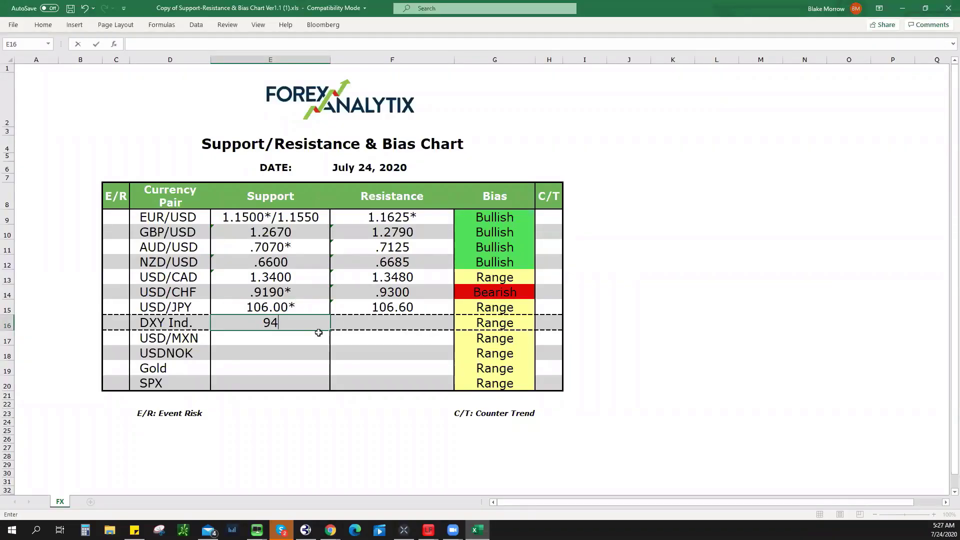
text(.45)
click(527, 325)
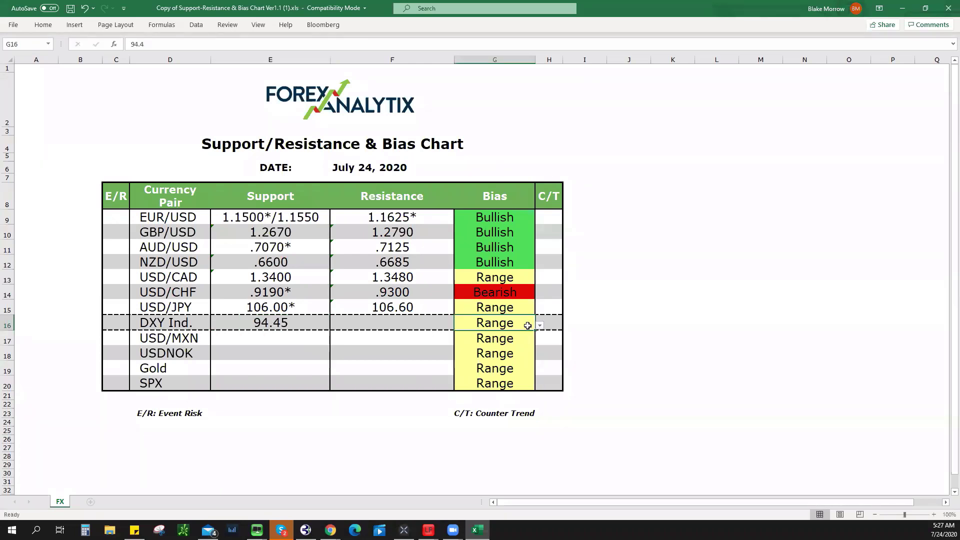
click(540, 325)
click(529, 338)
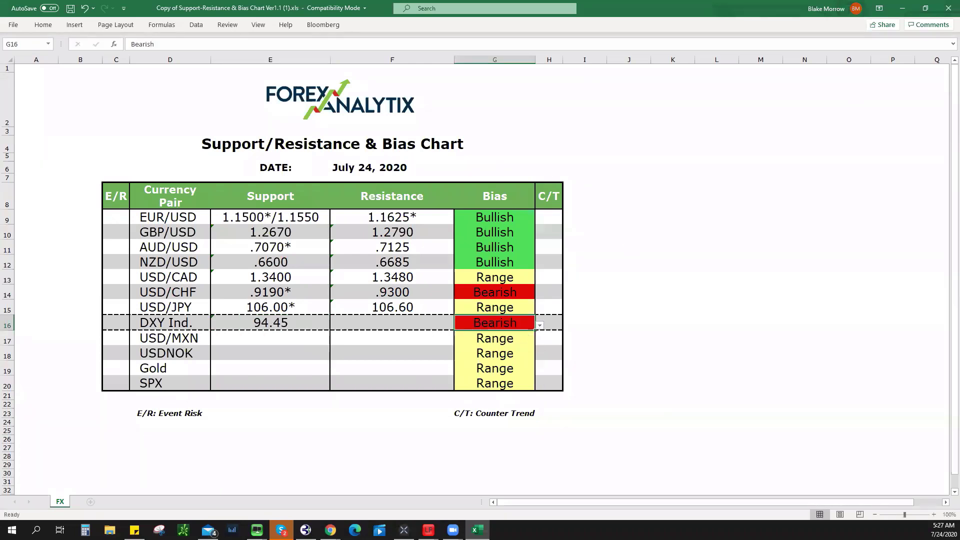
After rechecking the chart, enter DXY resistance 95.60 in F16, then load USD/MXN in TradingView
key(alt+Tab)
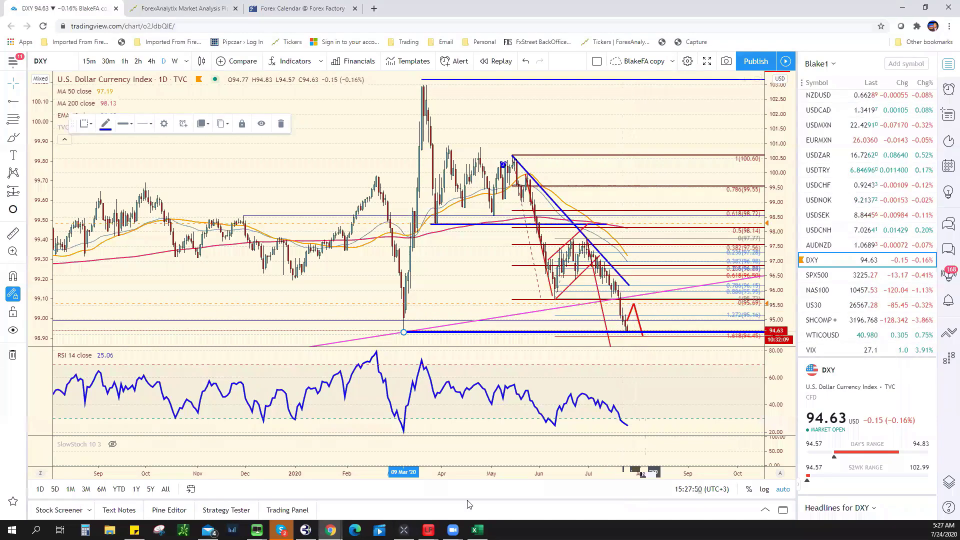
key(alt+Tab)
click(411, 329)
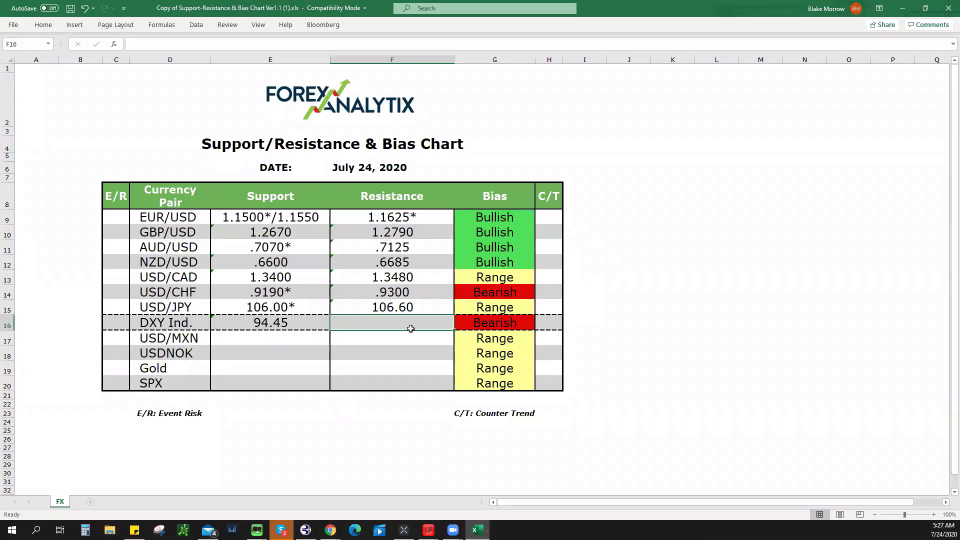
text(95.60)
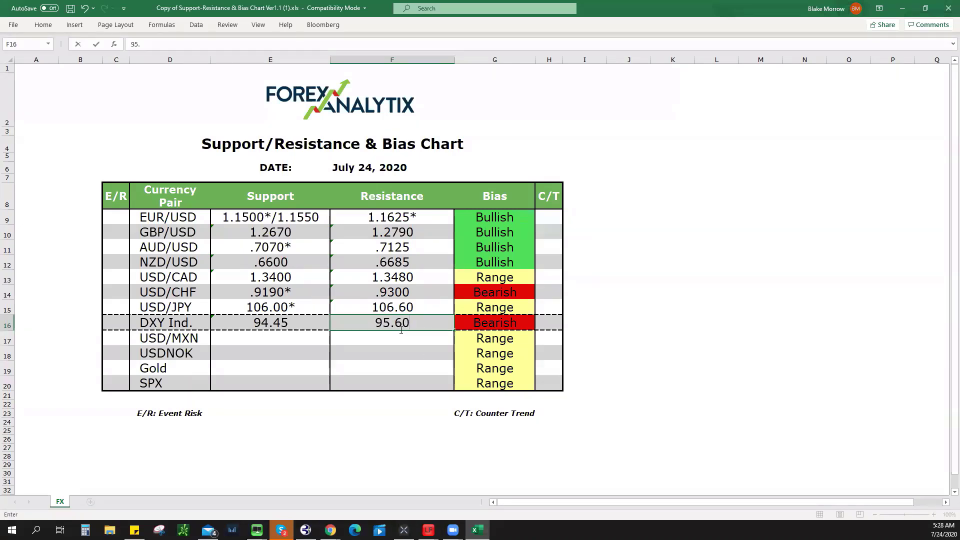
click(618, 324)
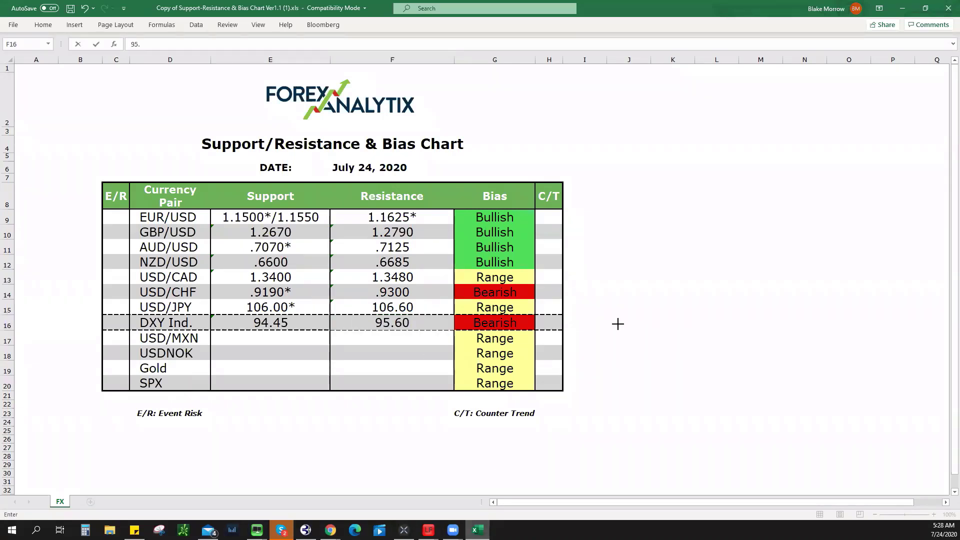
key(alt+Tab)
click(844, 126)
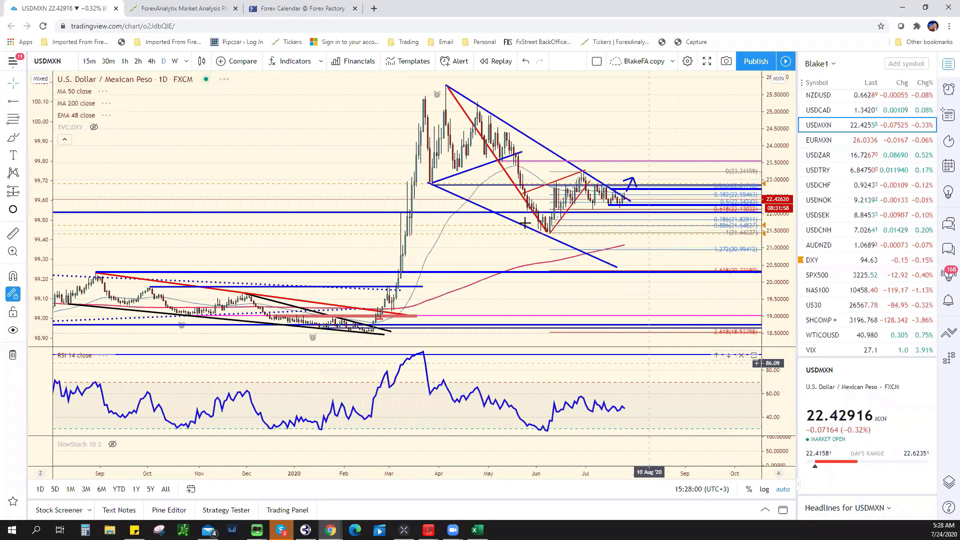
Zoom around the USD/MXN chart and select its upper descending trendline
scroll(325, 302, up, 6)
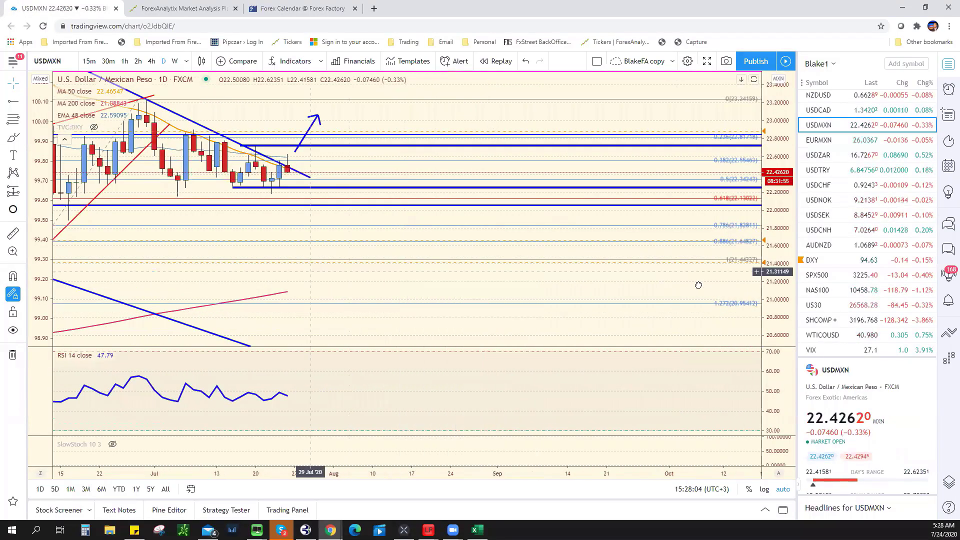
scroll(615, 270, left, 8)
scroll(598, 236, right, 3)
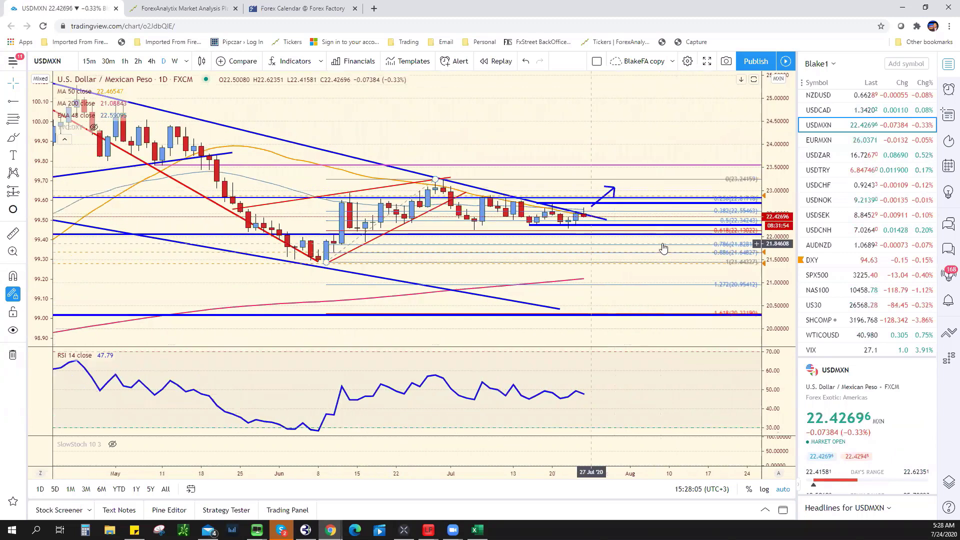
scroll(655, 205, down, 4)
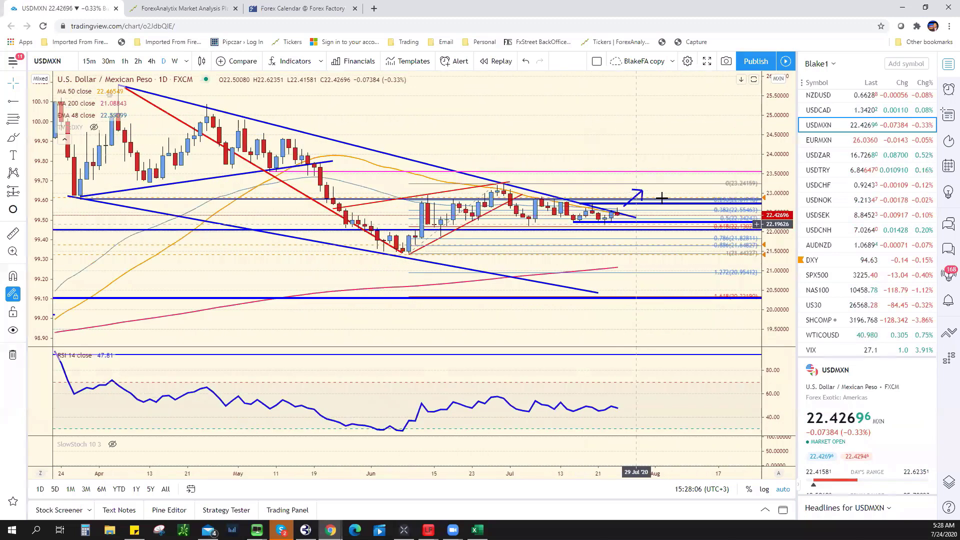
click(661, 199)
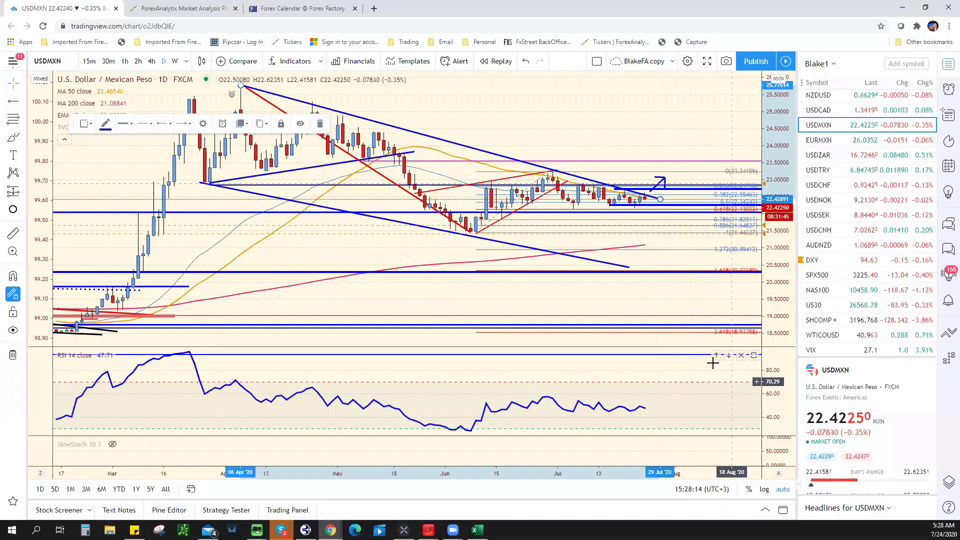
scroll(711, 373, up, 2)
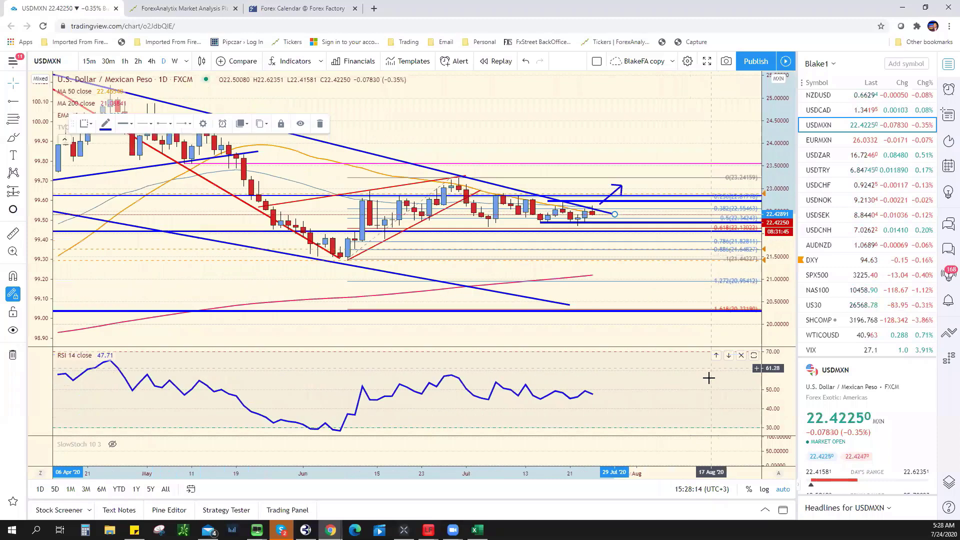
scroll(430, 198, up, 2)
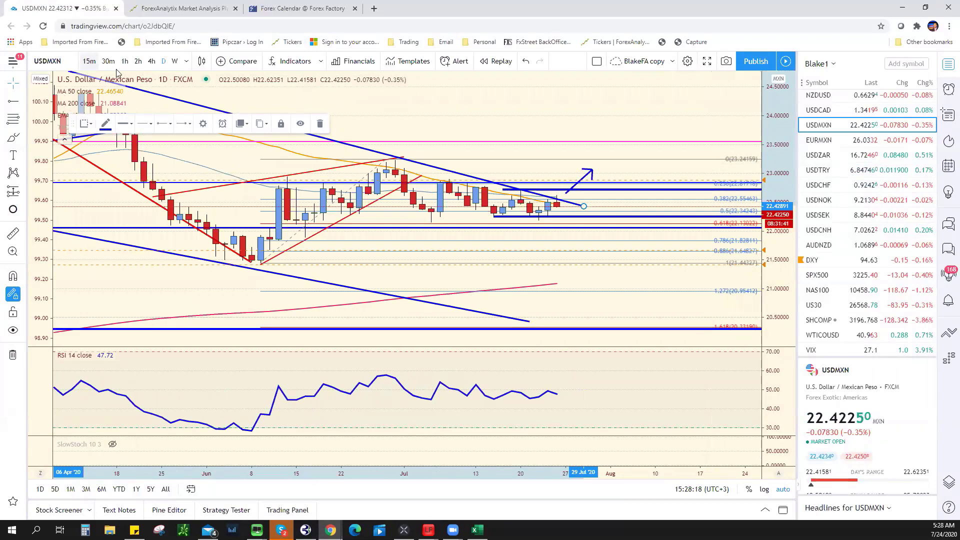
View USD/MXN on 30-minute candles, then return to the daily chart with 1D
click(108, 61)
click(538, 313)
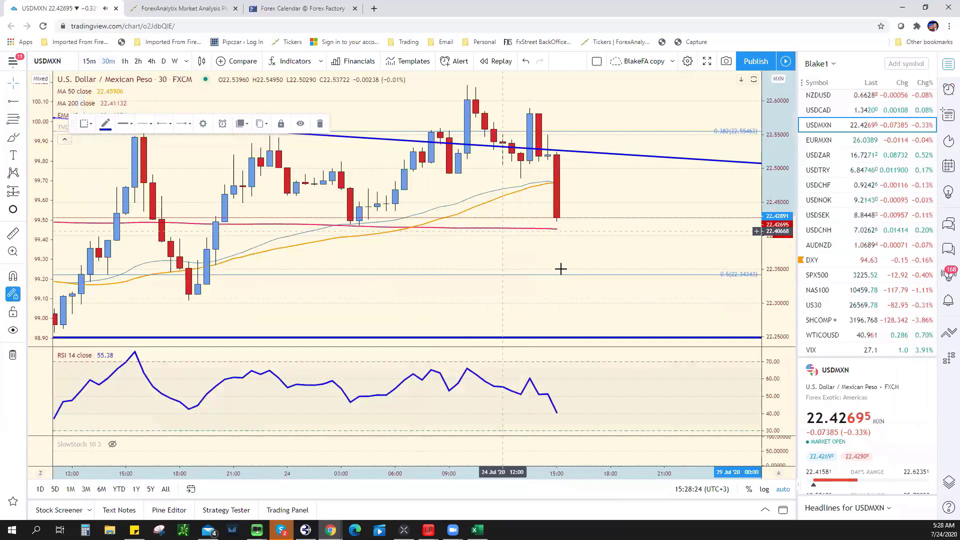
scroll(560, 269, down, 4)
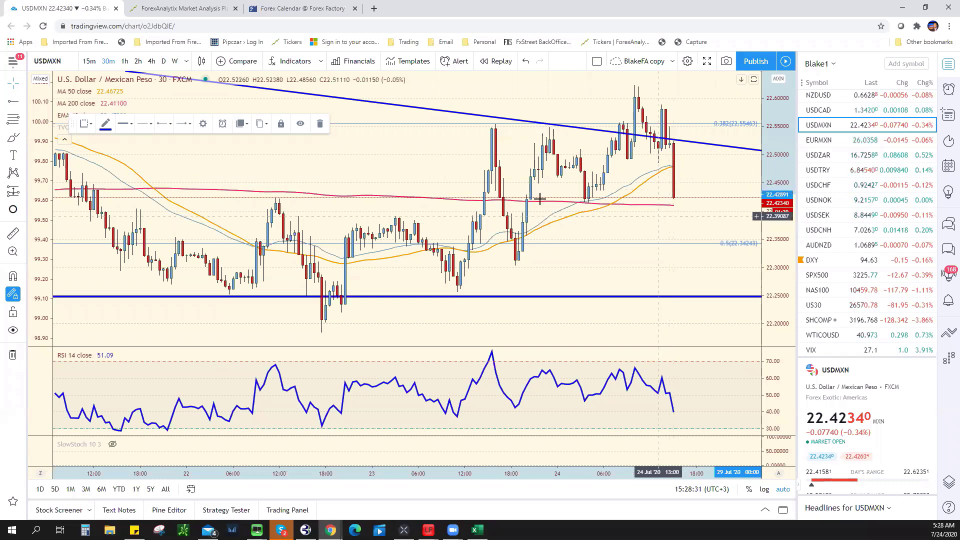
scroll(165, 70, down, 3)
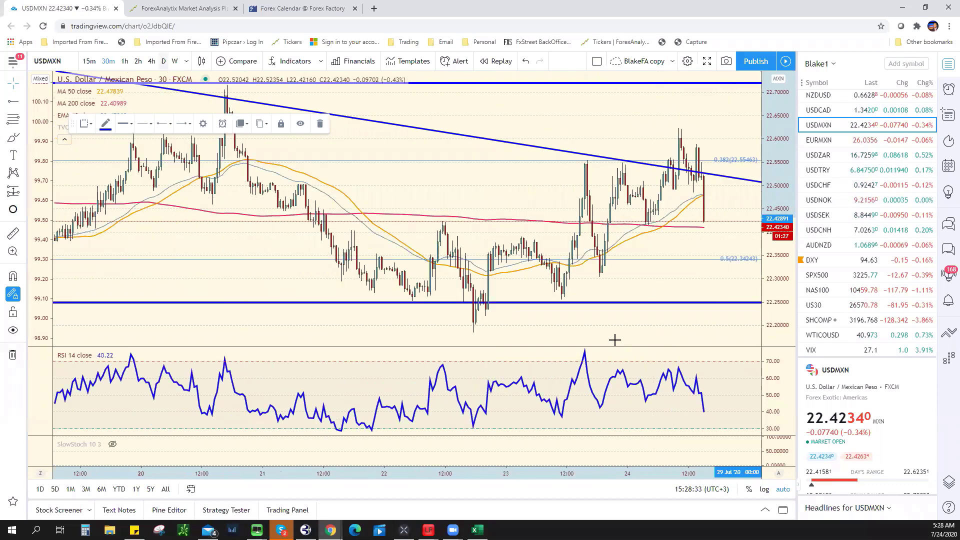
text(1D)
key(Return)
scroll(644, 206, up, 5)
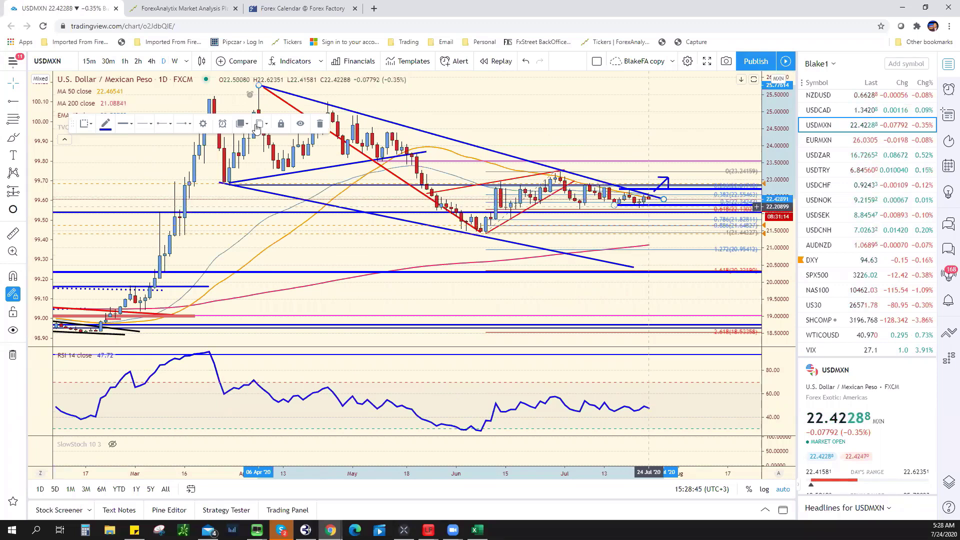
click(126, 61)
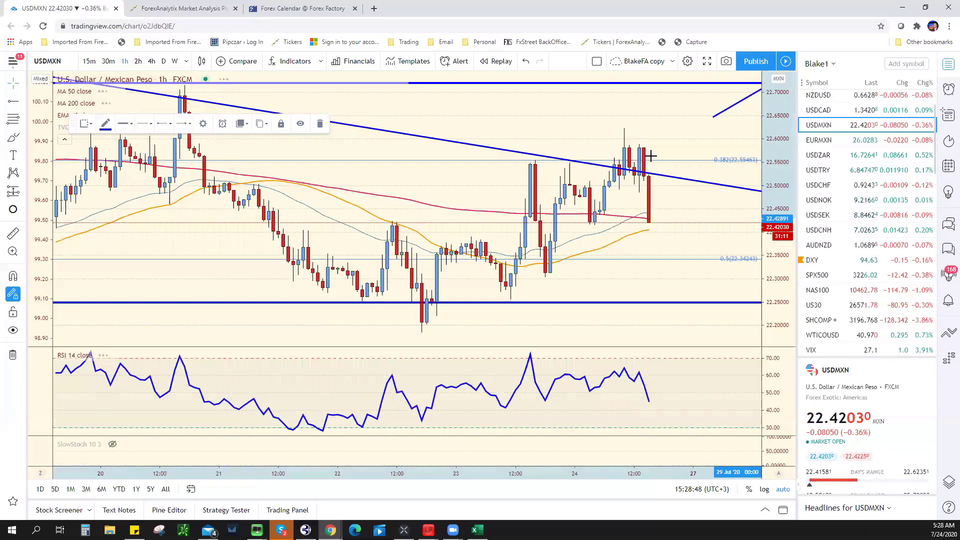
scroll(697, 130, down, 3)
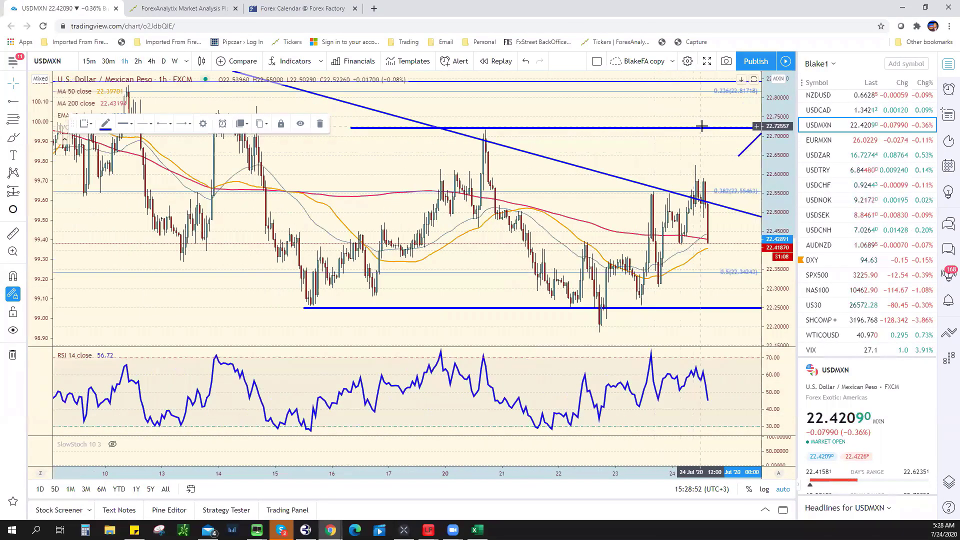
click(701, 129)
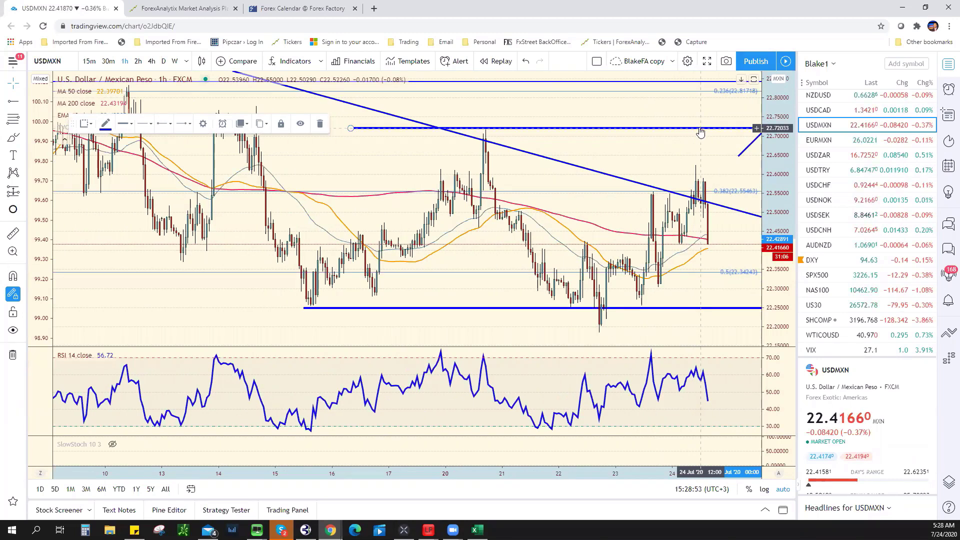
click(721, 117)
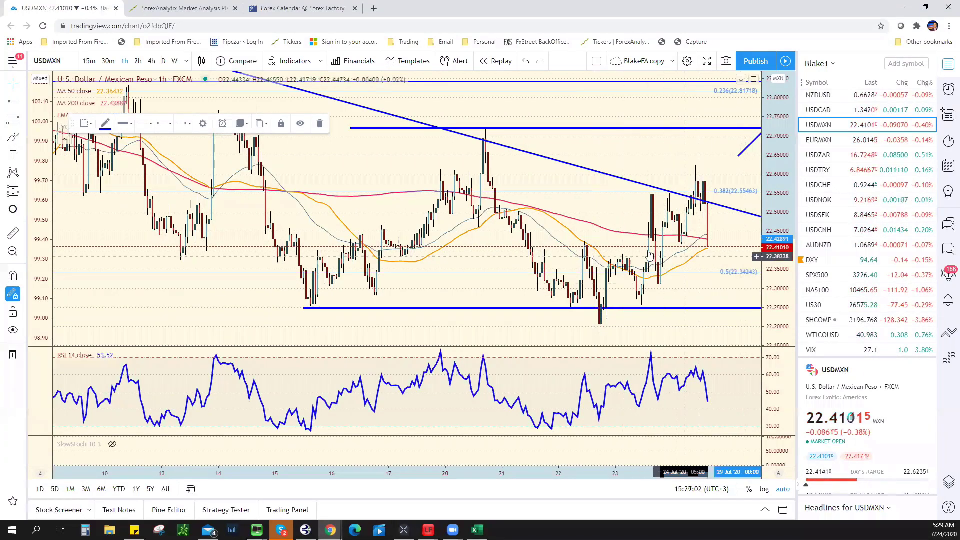
Draw rectangle zones over 22.39–22.43 and 22.57–22.61 on the USD/MXN hourly chart
click(22, 138)
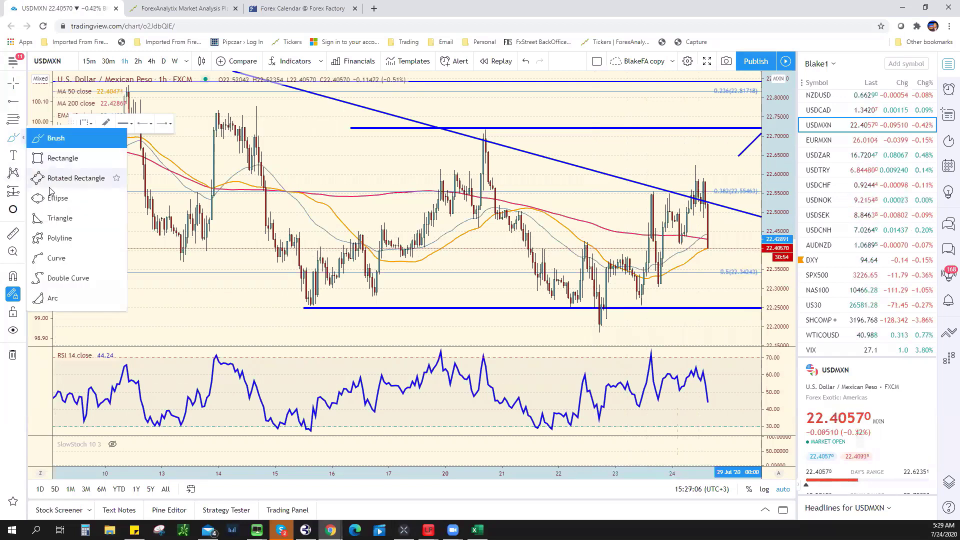
click(63, 158)
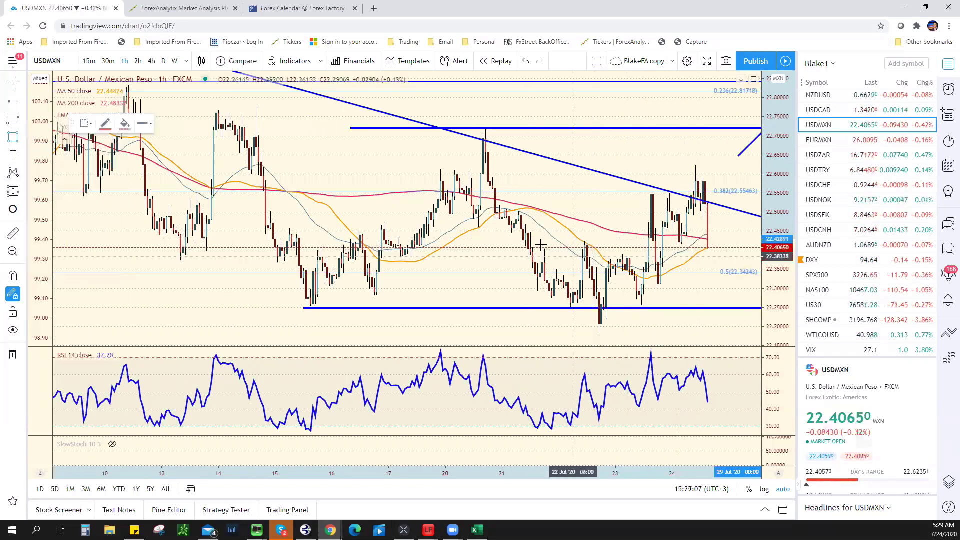
drag(582, 240, 759, 254)
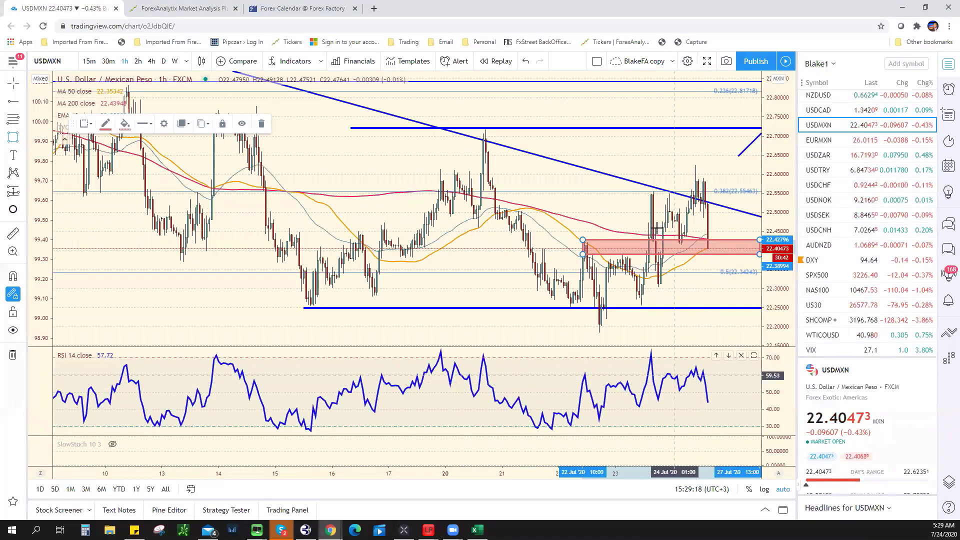
click(709, 178)
click(715, 185)
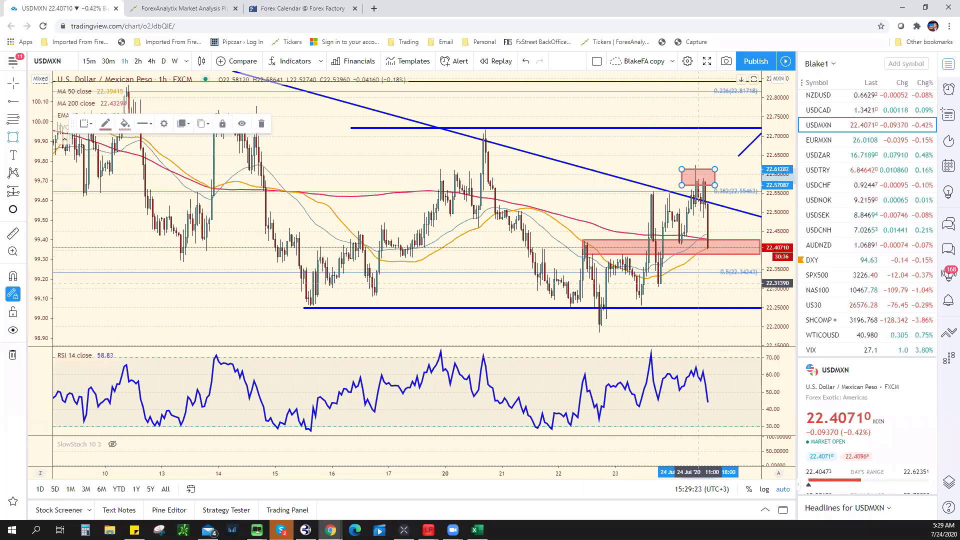
key(alt+Tab)
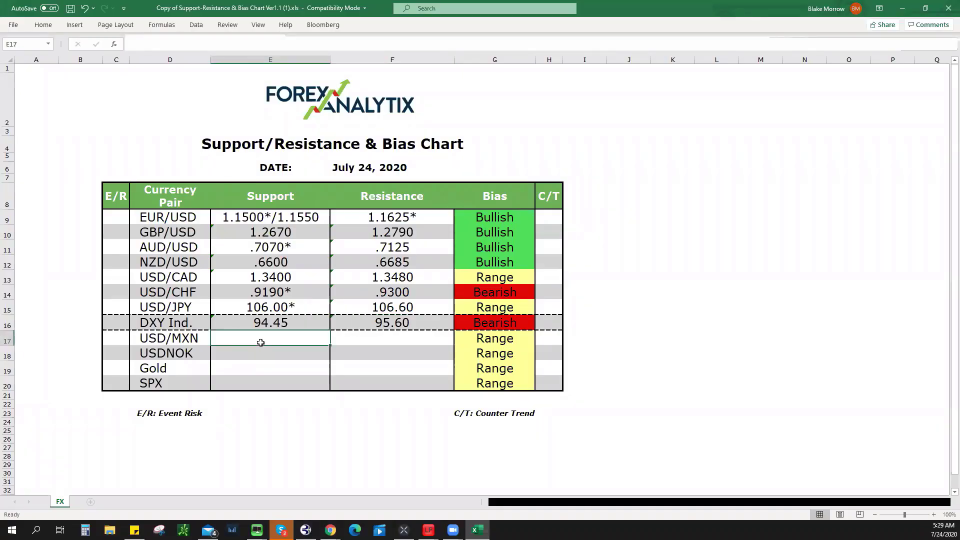
Enter USD/MXN support 22.2500 in E17 and resistance 22.7000 in F17
text(22.2500)
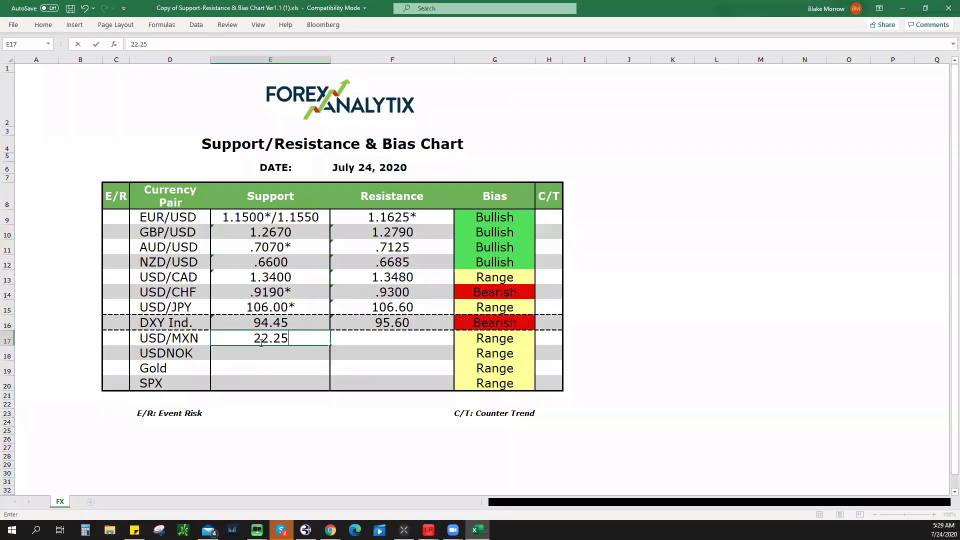
click(397, 337)
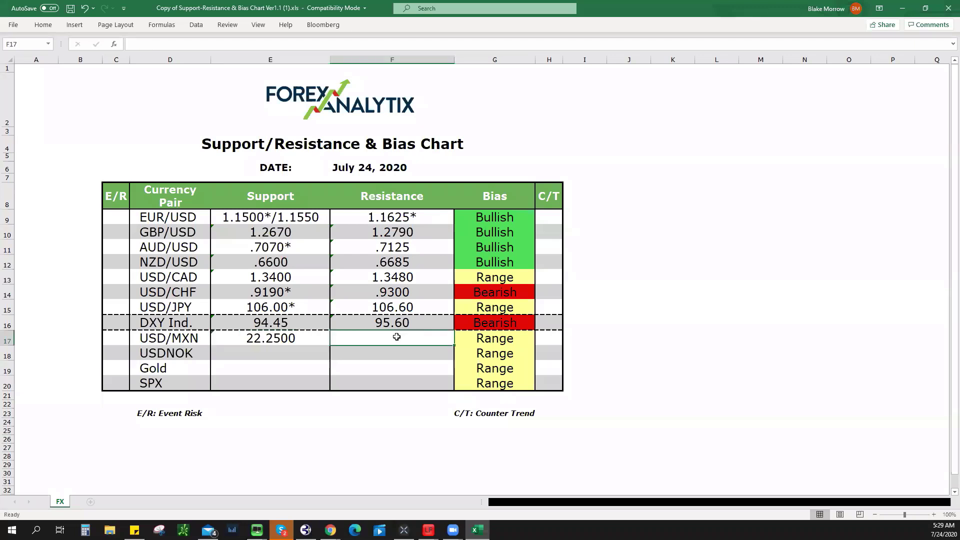
text(22.7)
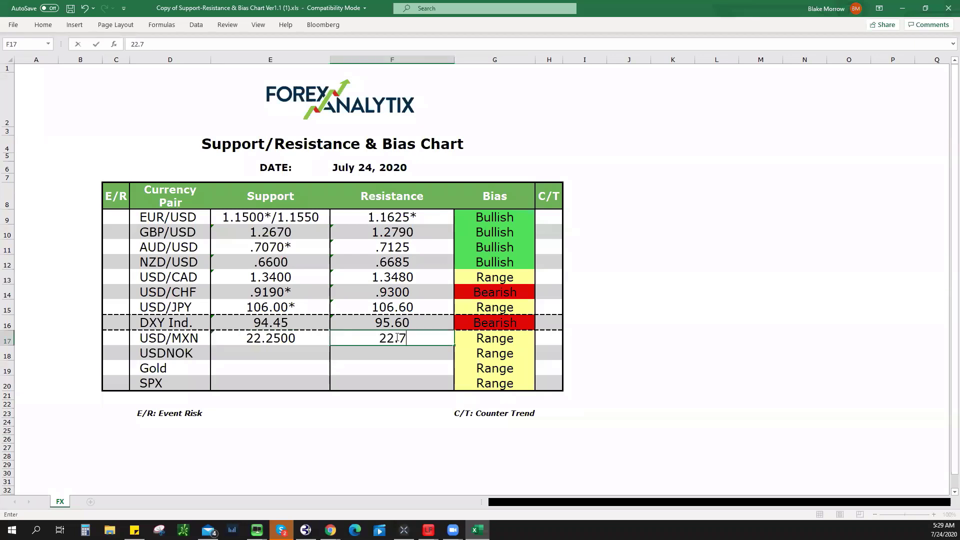
text(000)
click(508, 339)
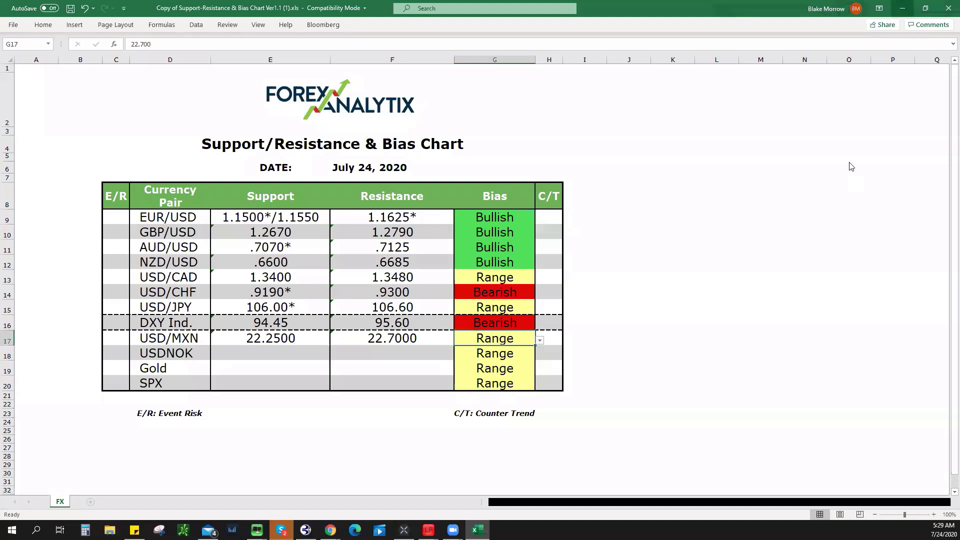
key(alt+Tab)
Load the USD/NOK daily chart and zoom in on its recent decline
click(840, 202)
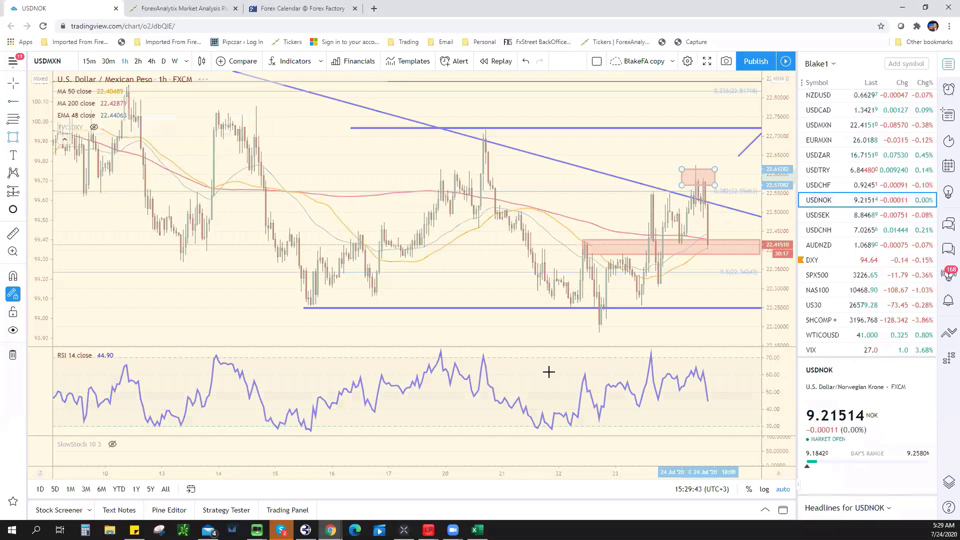
scroll(496, 314, down, 3)
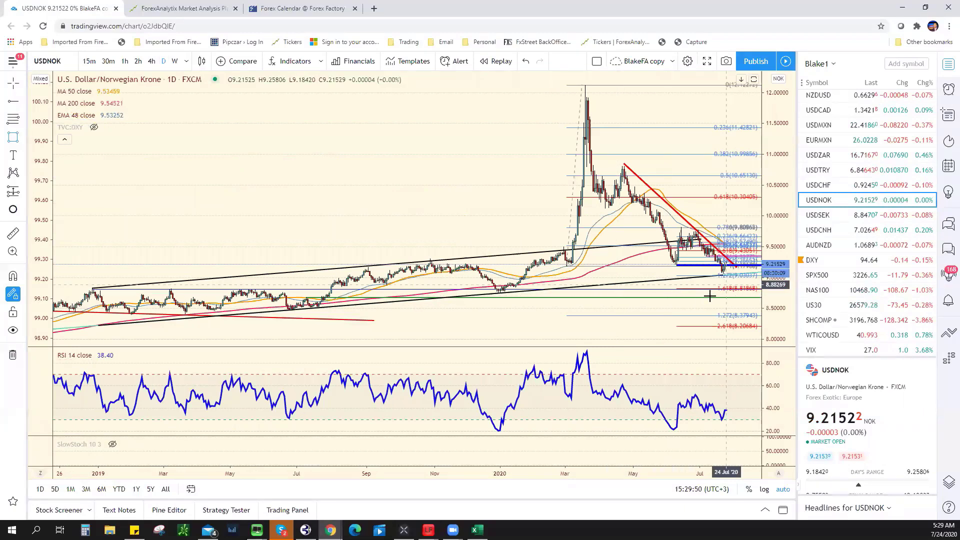
scroll(706, 298, up, 3)
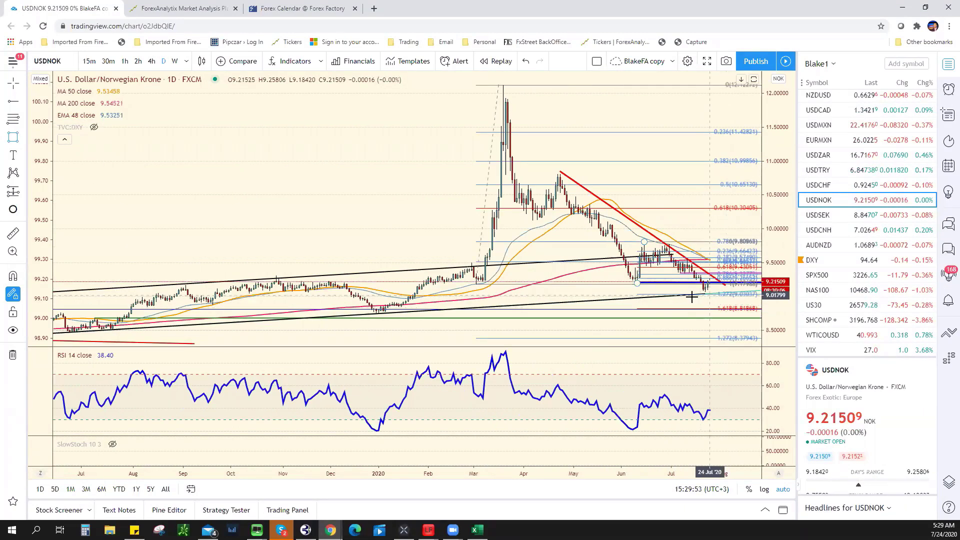
scroll(653, 319, up, 4)
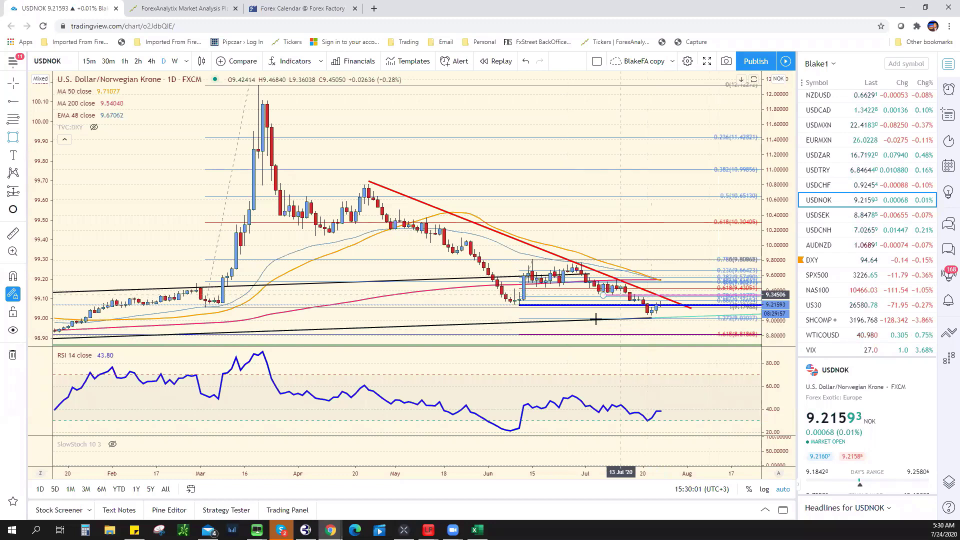
scroll(596, 317, up, 3)
scroll(503, 334, up, 2)
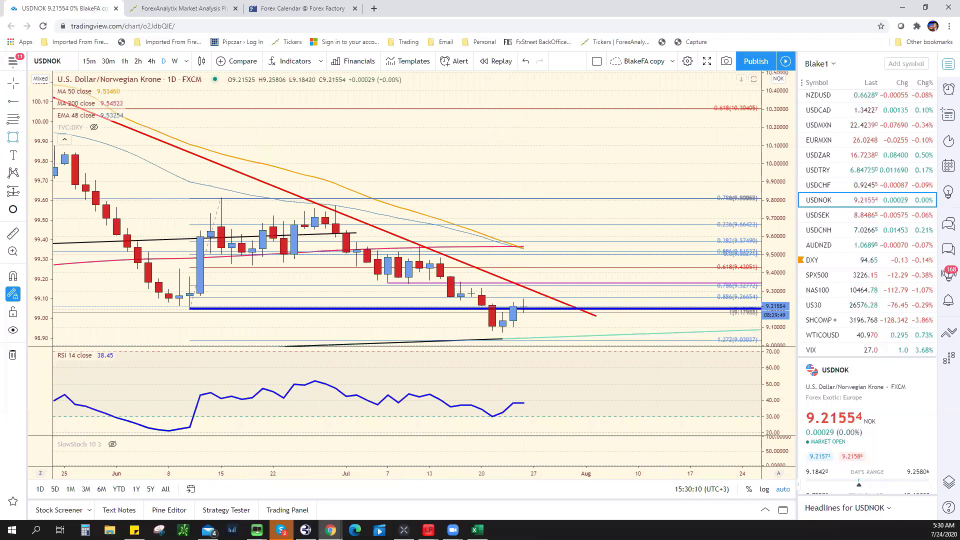
Type 9.0500* as the USD/NOK support in cell E18
key(alt+Tab)
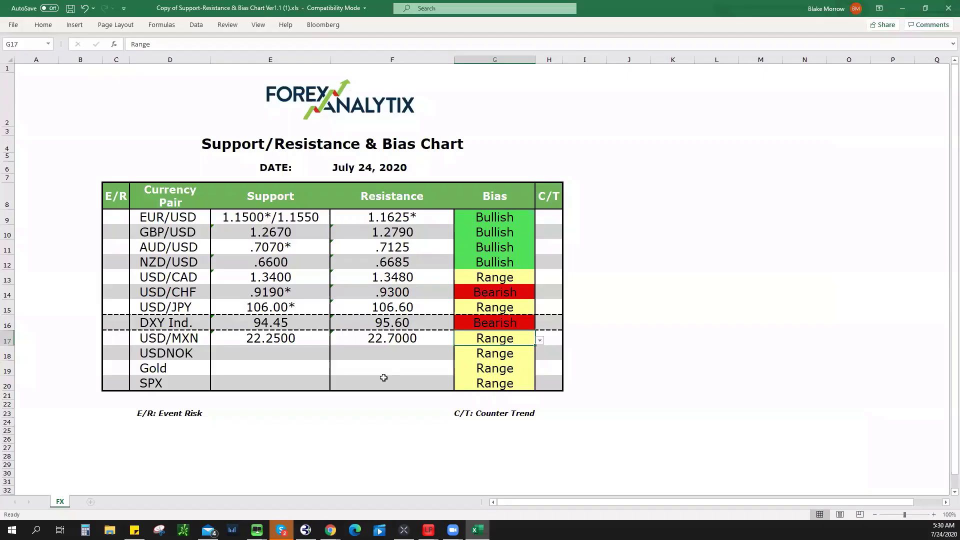
click(260, 354)
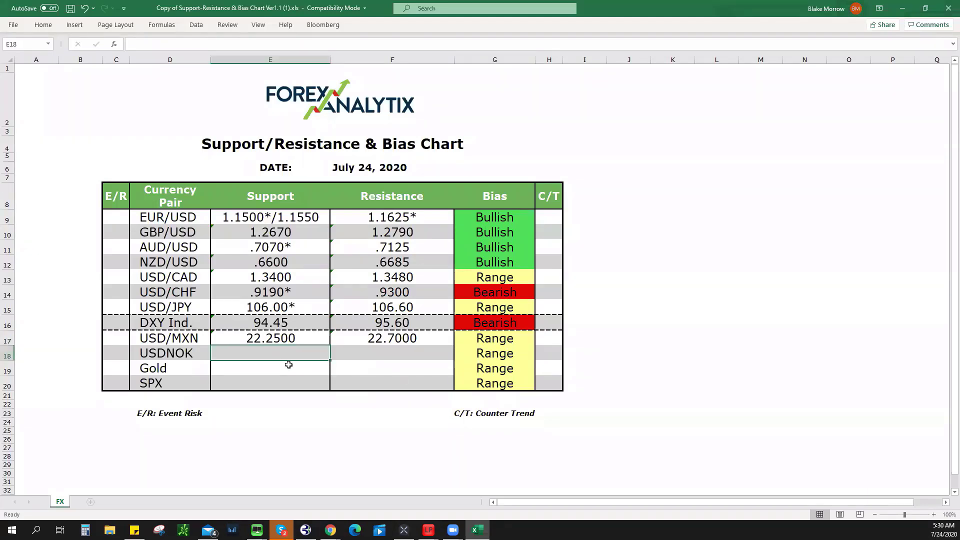
text(9.0500)
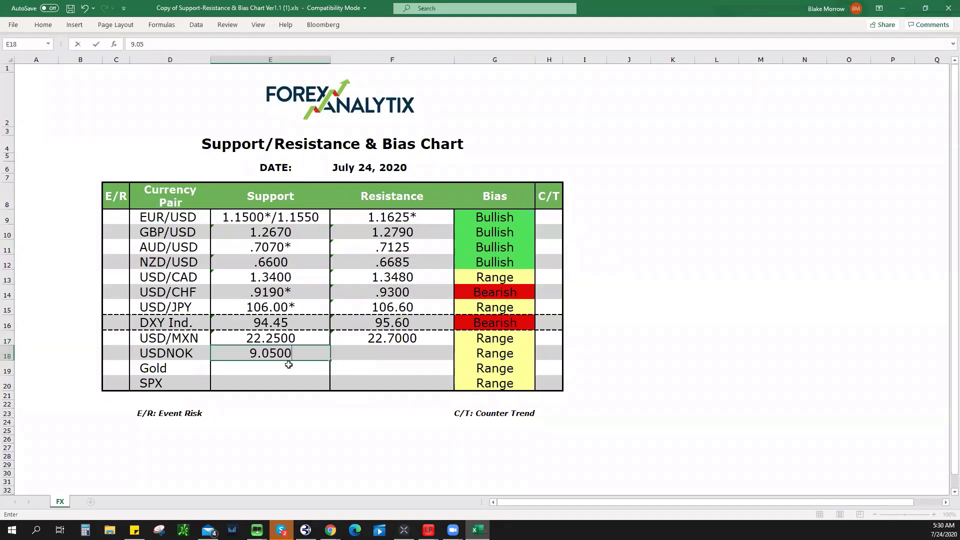
text(*)
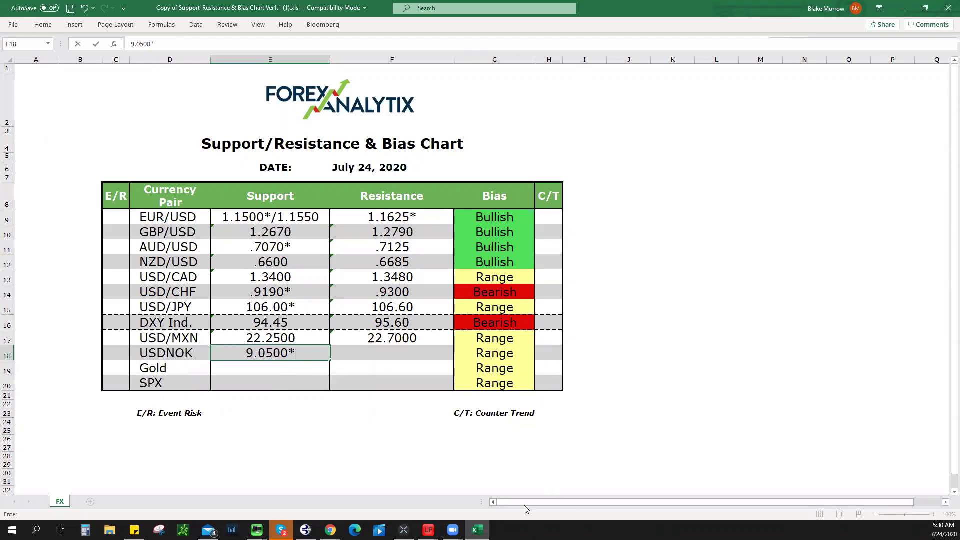
key(alt+Tab)
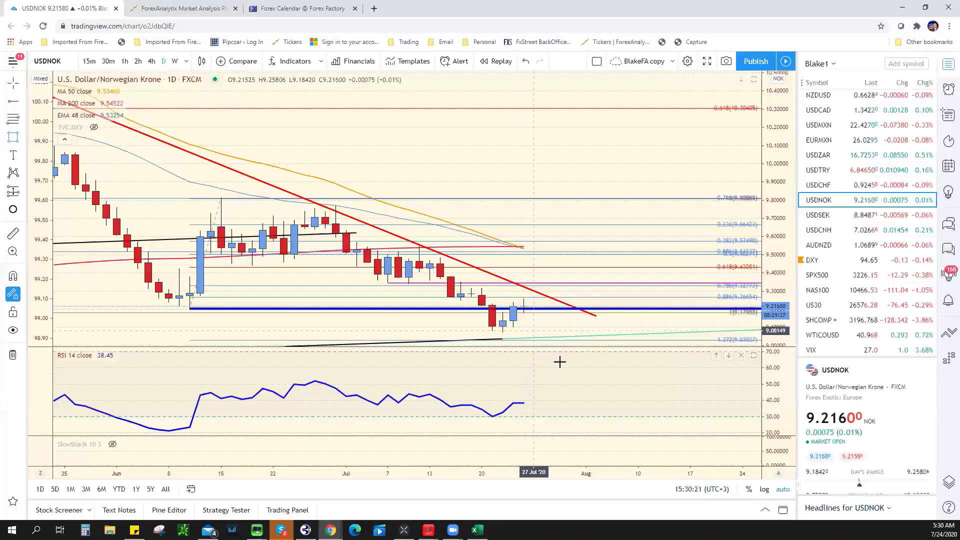
Drag the magenta horizontal line on USD/NOK down to just above the latest candles
scroll(560, 362, down, 3)
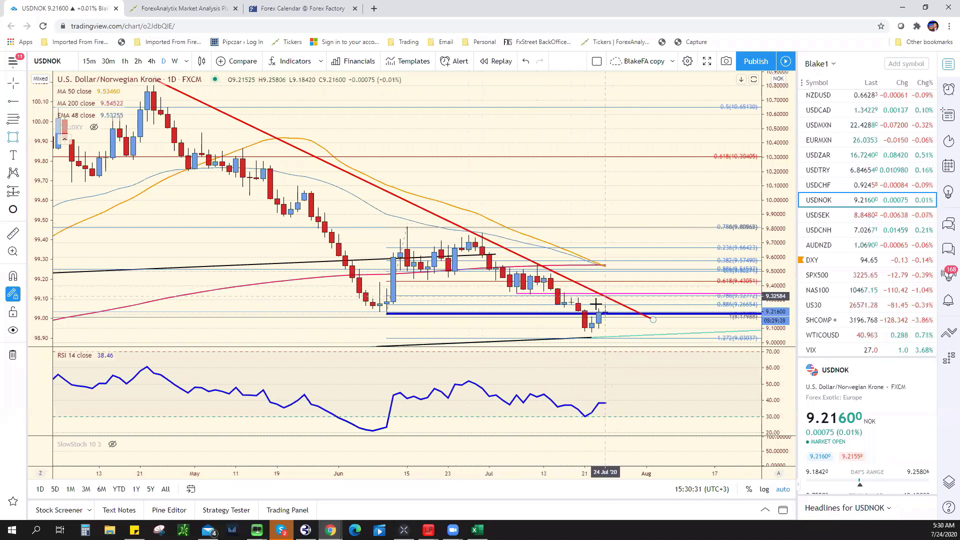
drag(520, 297, 583, 297)
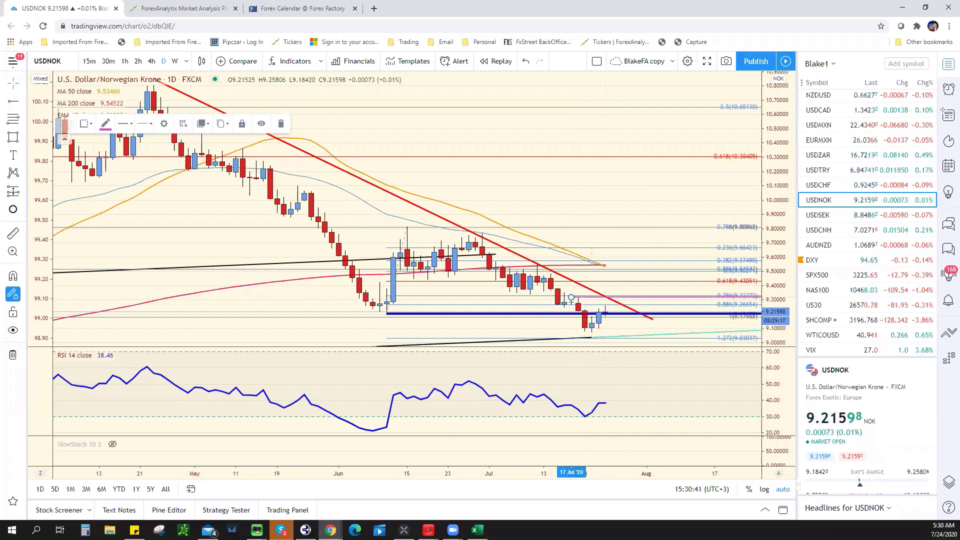
key(alt+Tab)
Set USD/NOK resistance to 9.3100 in F18 and choose Bearish as its bias
click(382, 354)
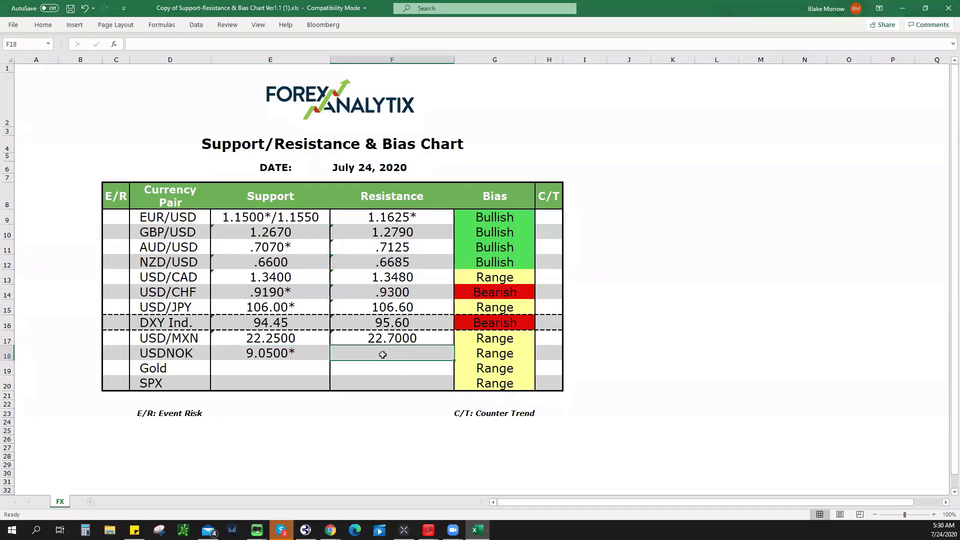
text(9.311)
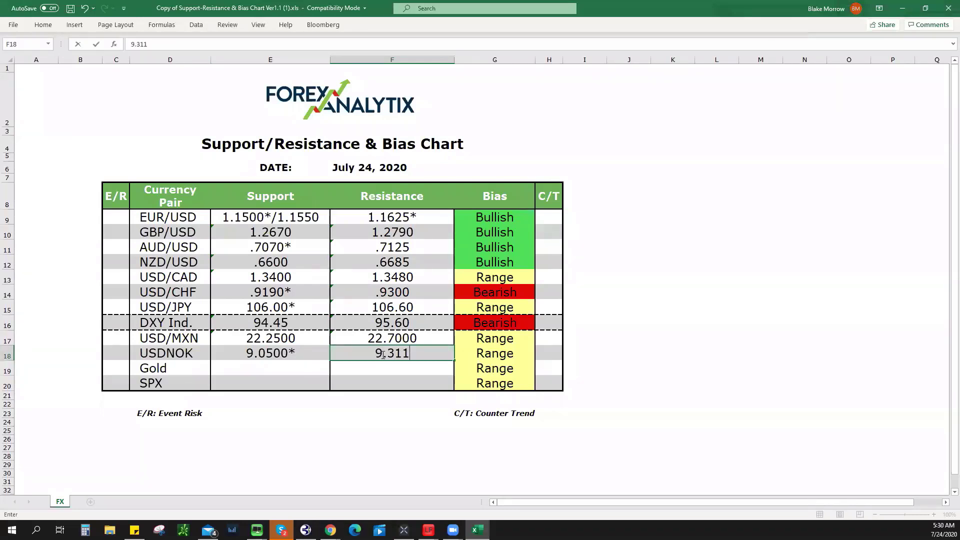
key(BackSpace)
text(00)
click(515, 356)
click(540, 355)
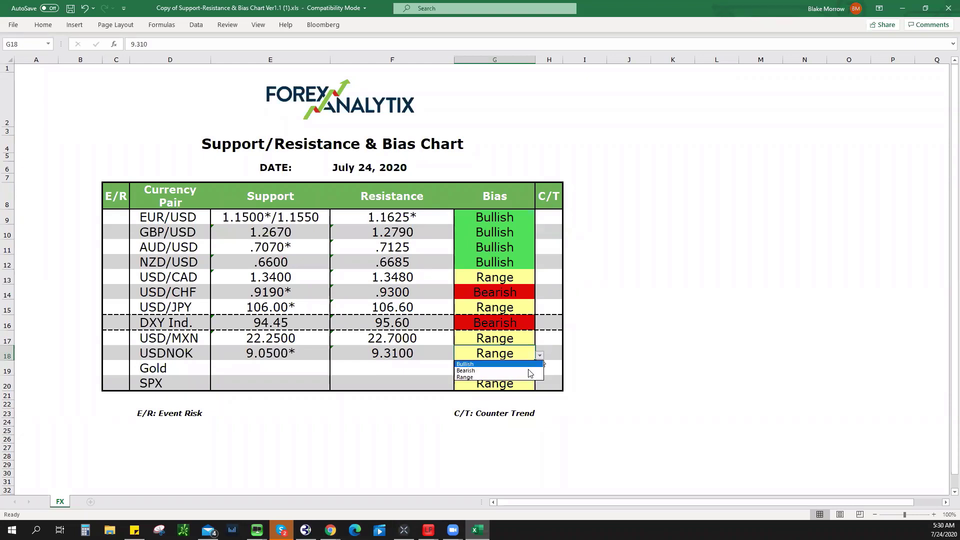
key(Return)
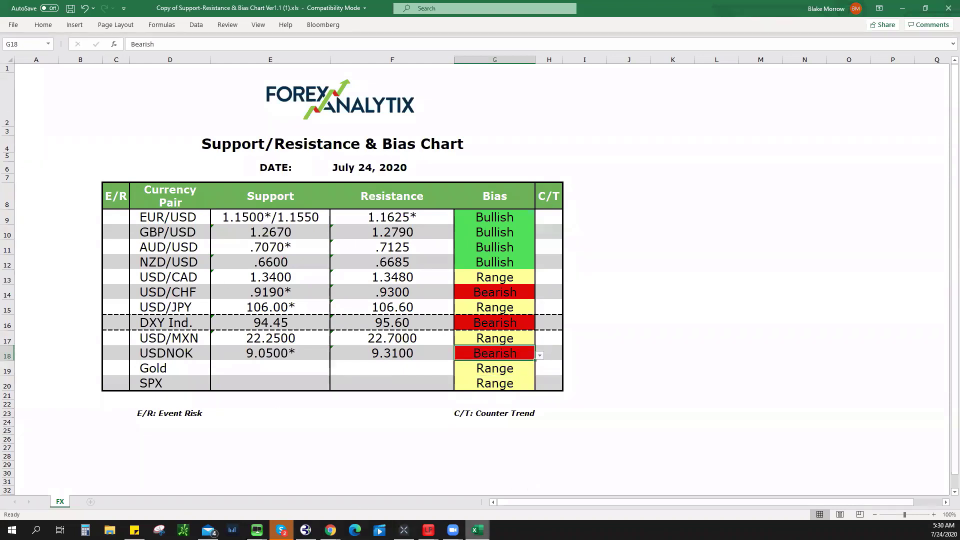
Load the XAUUSD daily chart and zoom out to span April 2019 to August 2020
key(alt+Tab)
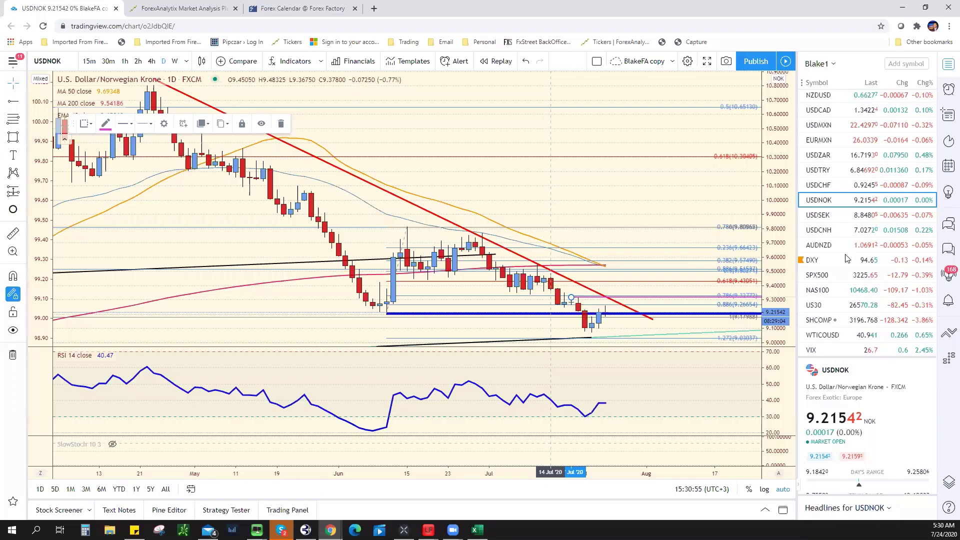
scroll(838, 297, down, 3)
scroll(838, 298, down, 4)
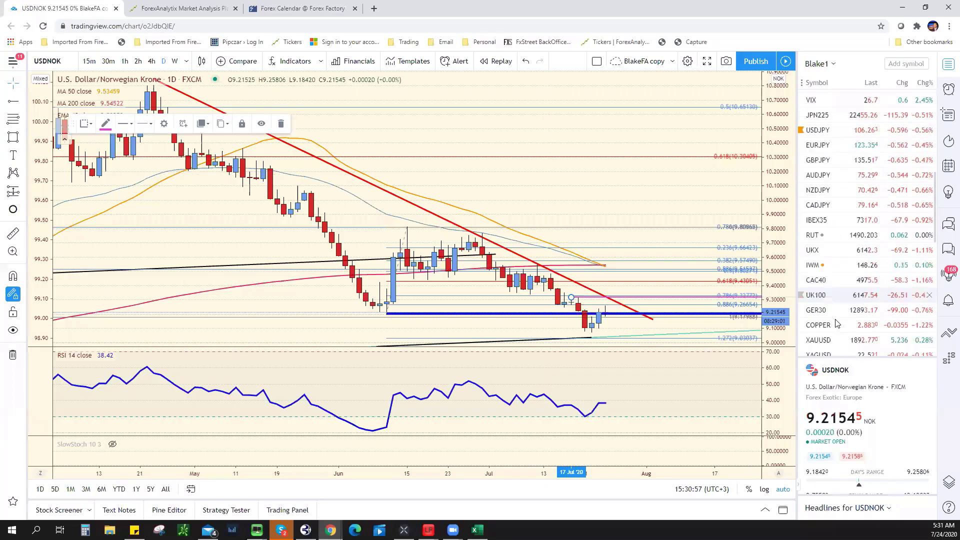
click(827, 336)
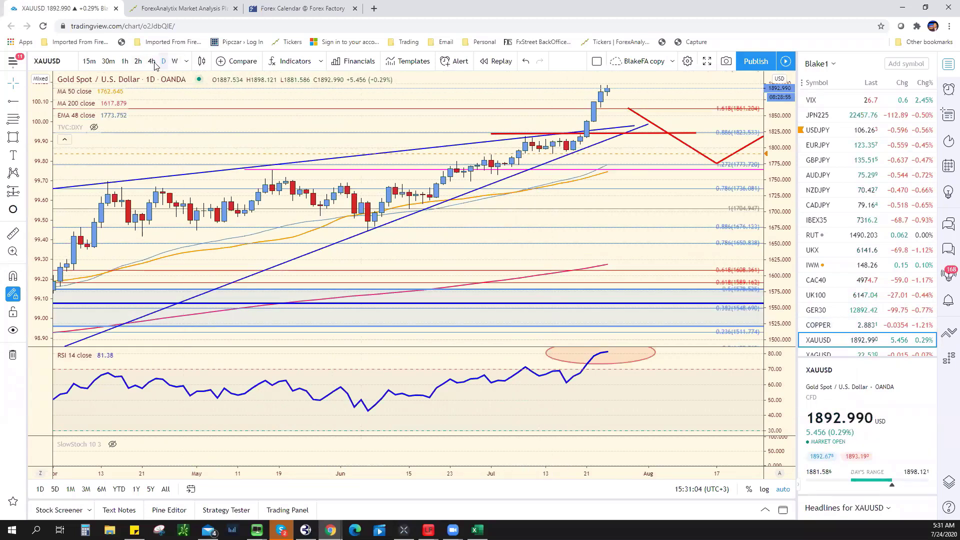
scroll(408, 185, down, 3)
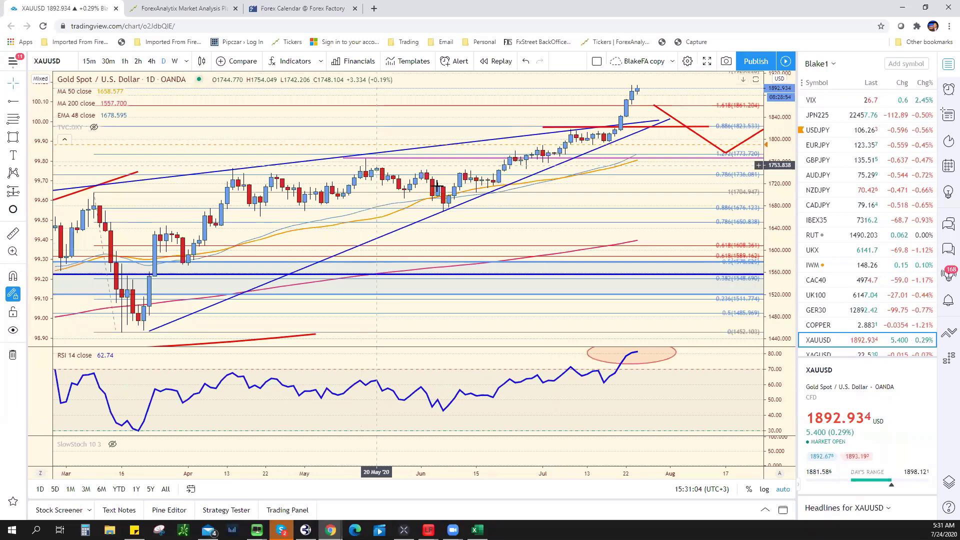
scroll(436, 181, down, 3)
scroll(718, 105, down, 3)
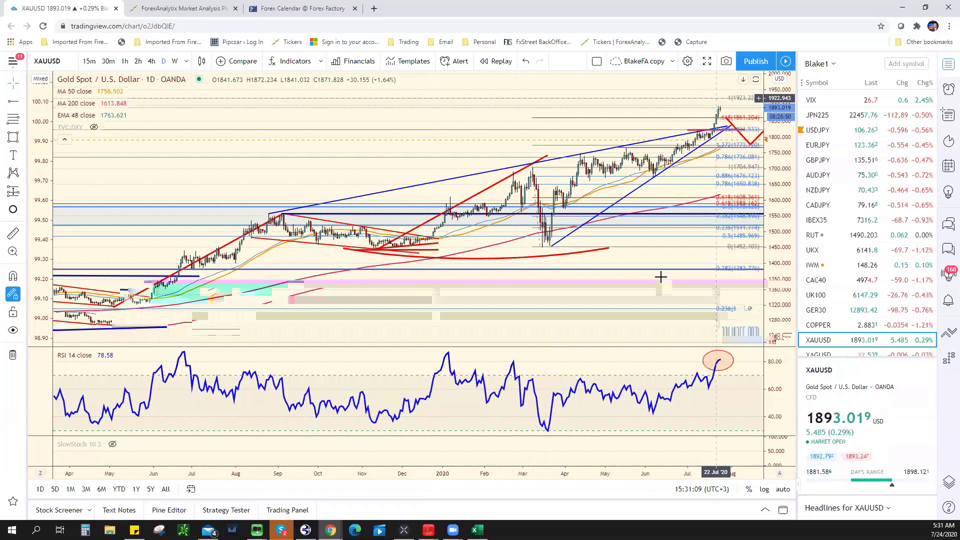
Enter Gold's resistance as 1923* in cell F19
key(alt+Tab)
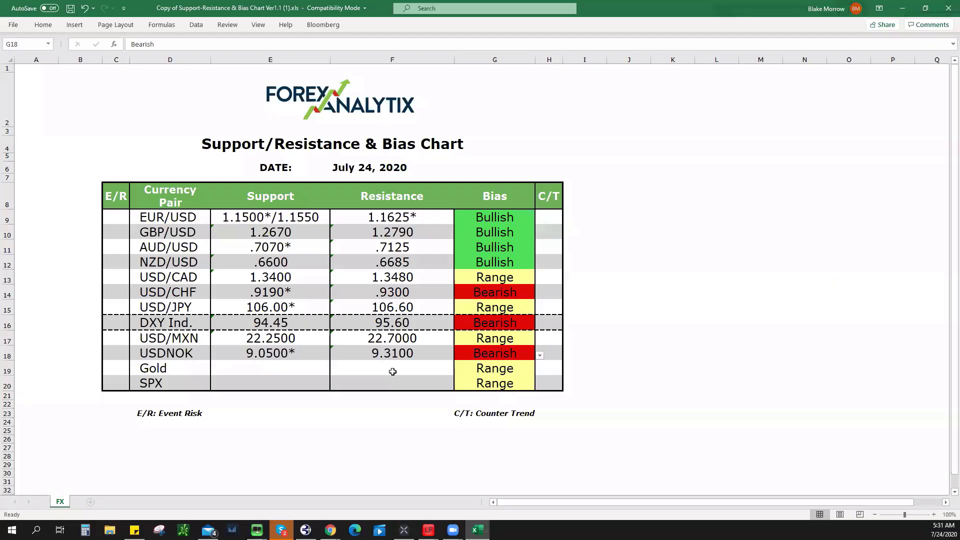
click(390, 365)
text(19.)
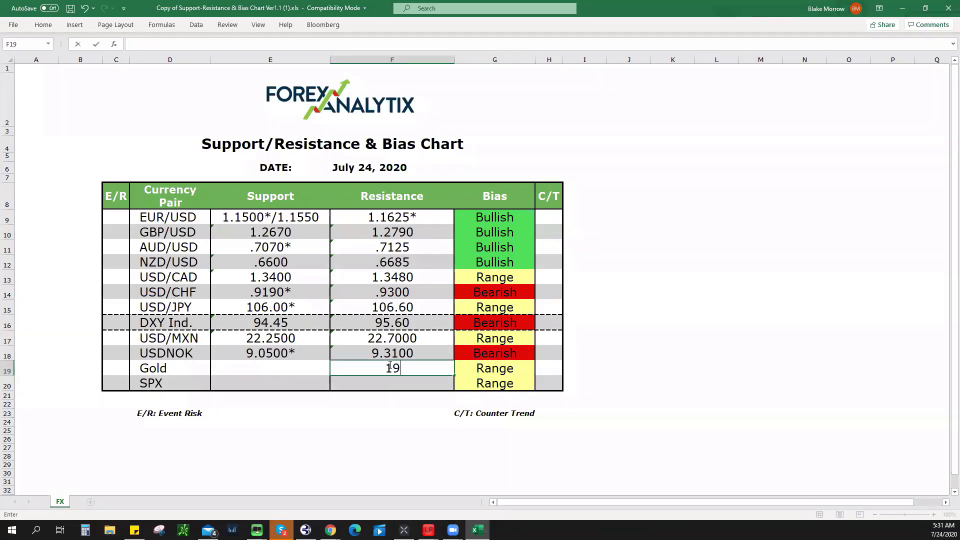
key(BackSpace)
key(BackSpace)
text(1923*)
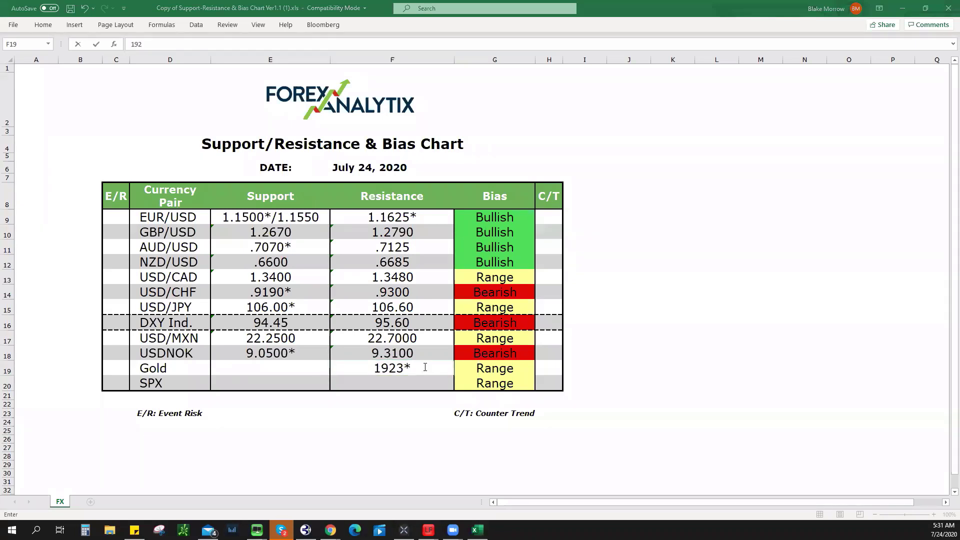
Read the red support line on the gold chart and enter 1820 as Gold's support in E19
key(alt+Tab)
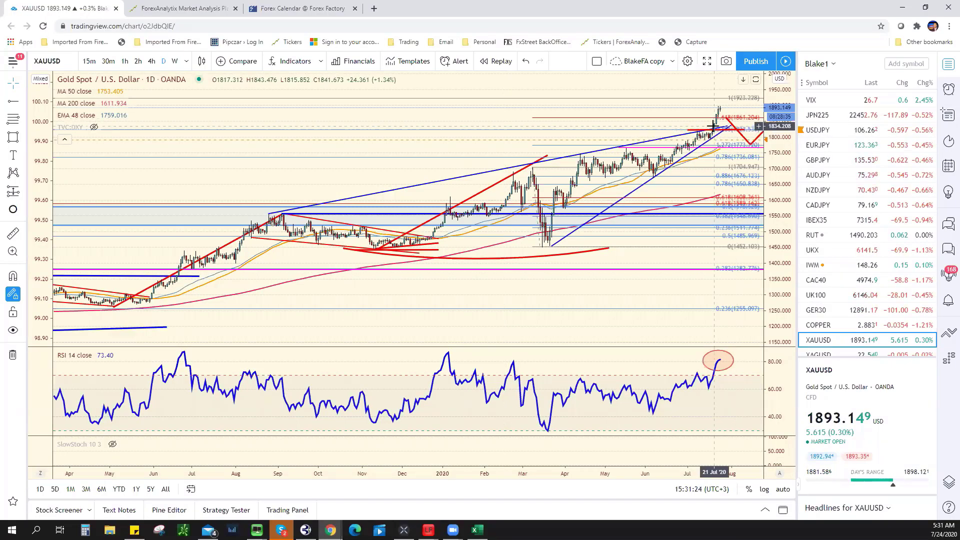
click(711, 131)
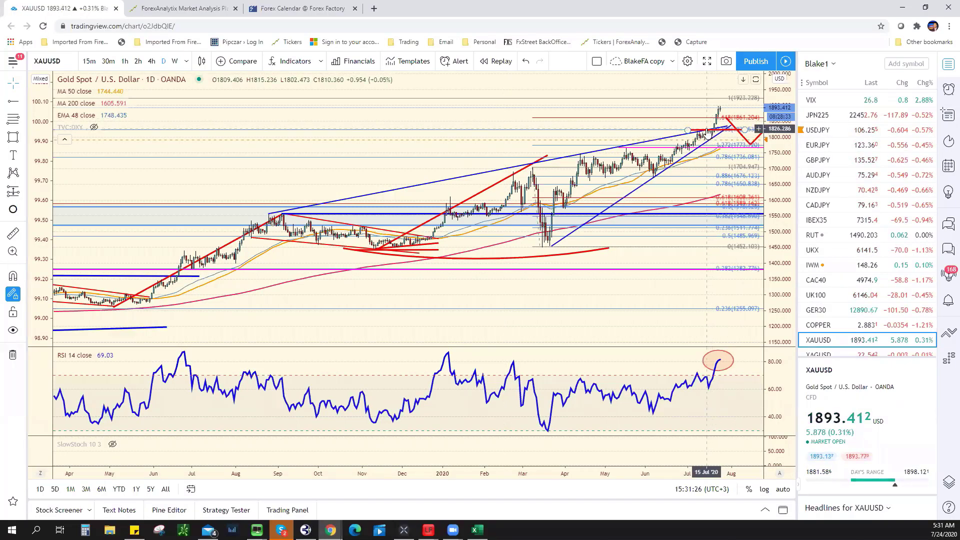
key(alt+Tab)
click(294, 368)
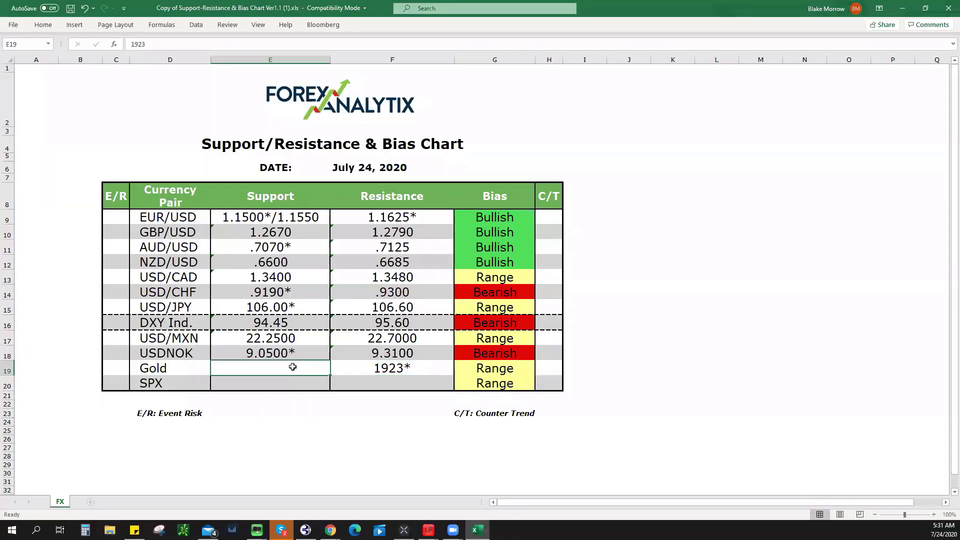
text(1820)
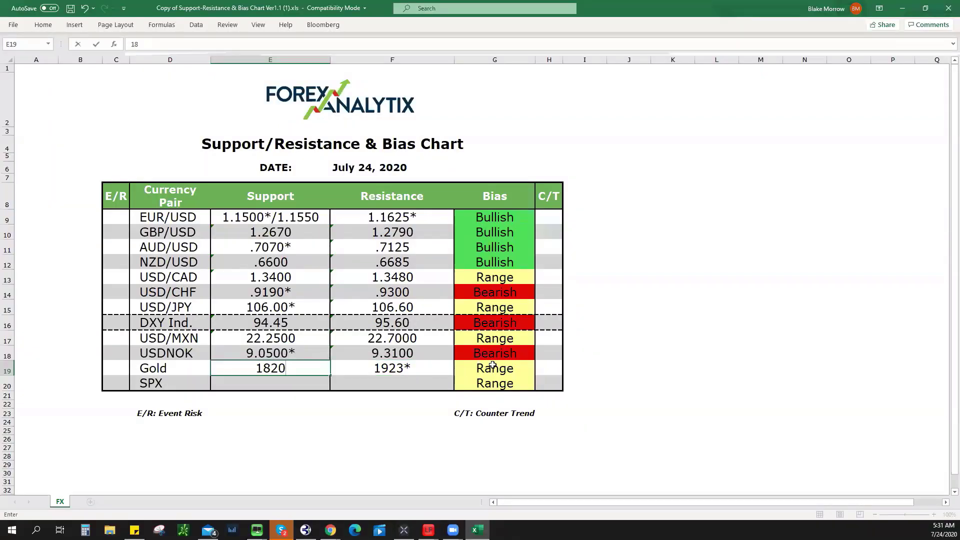
Choose Bullish as Gold's bias in G19
click(508, 368)
click(539, 370)
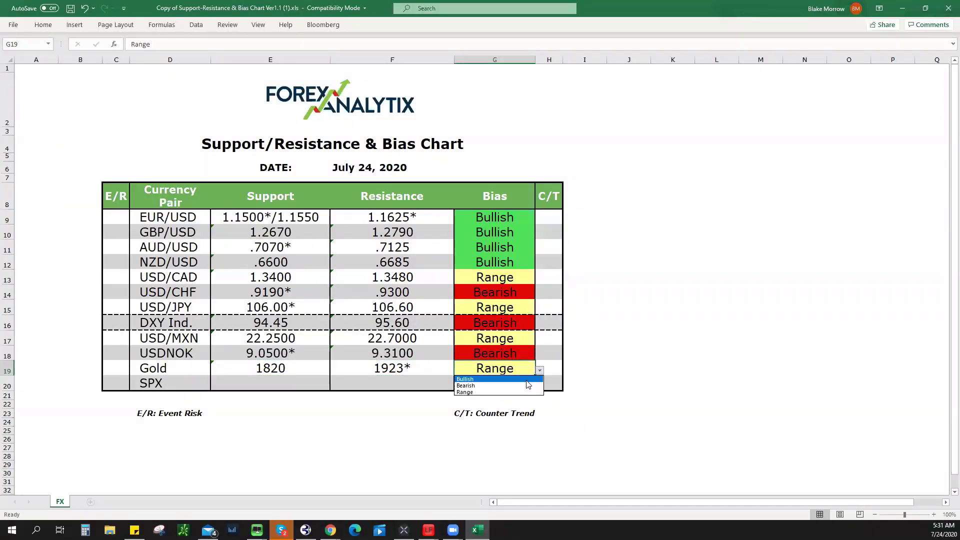
click(523, 380)
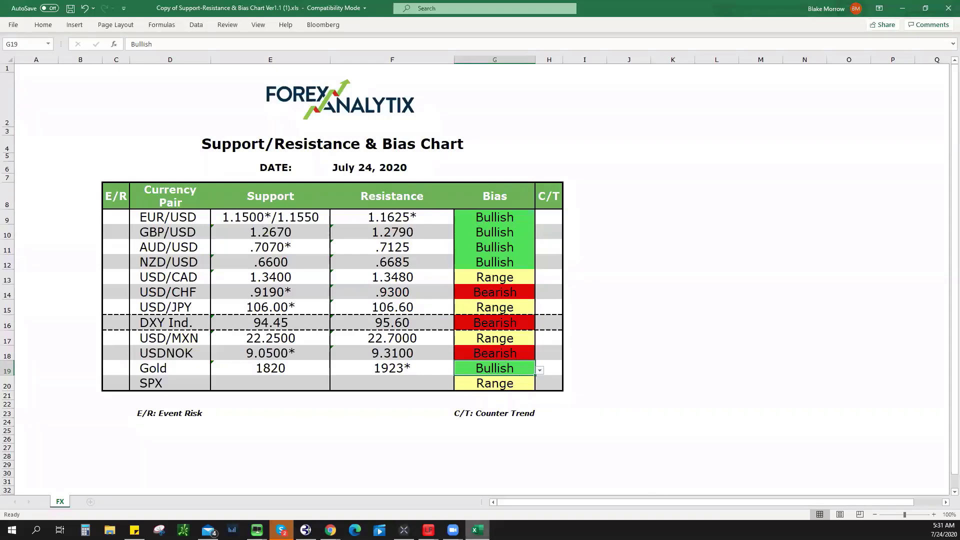
key(alt+Tab)
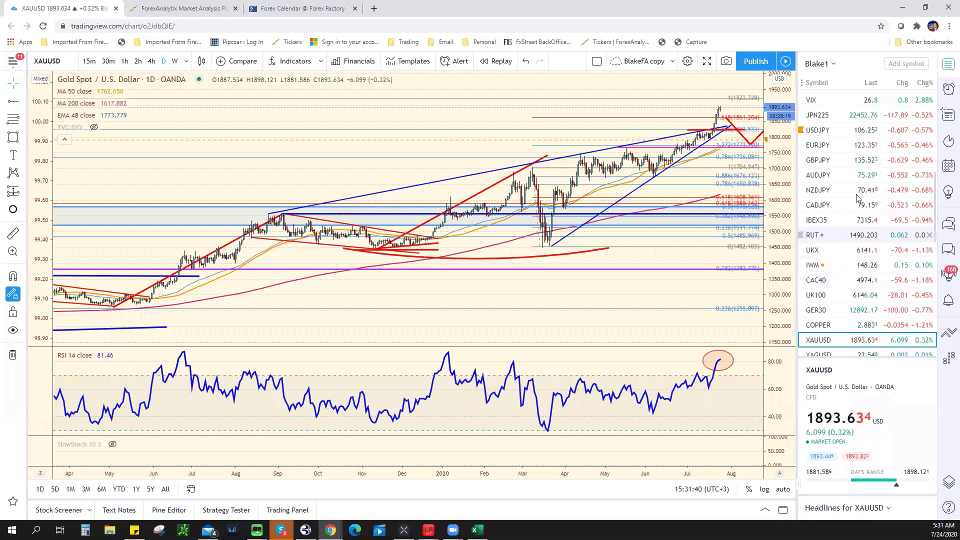
scroll(856, 200, up, 5)
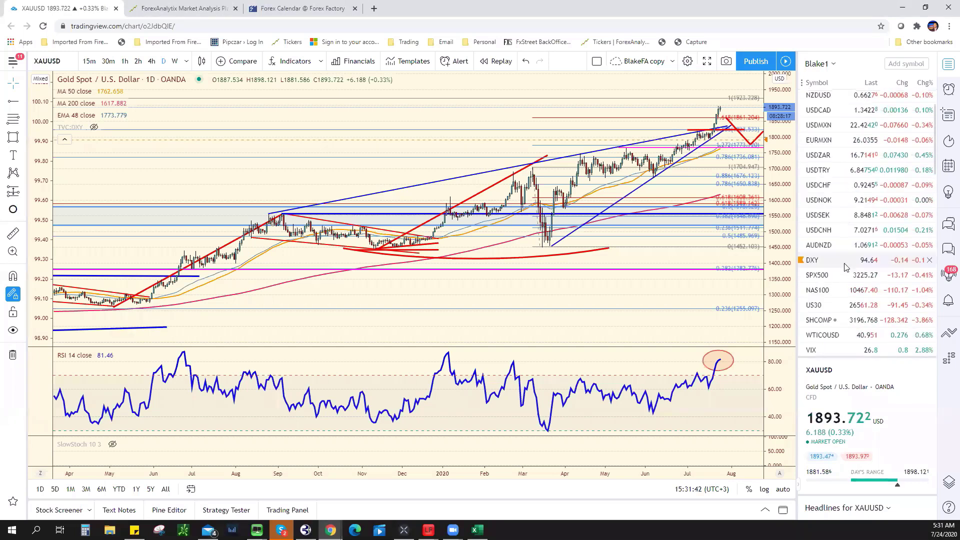
Load the SPX500 daily chart from the watchlist and zoom it in
click(846, 275)
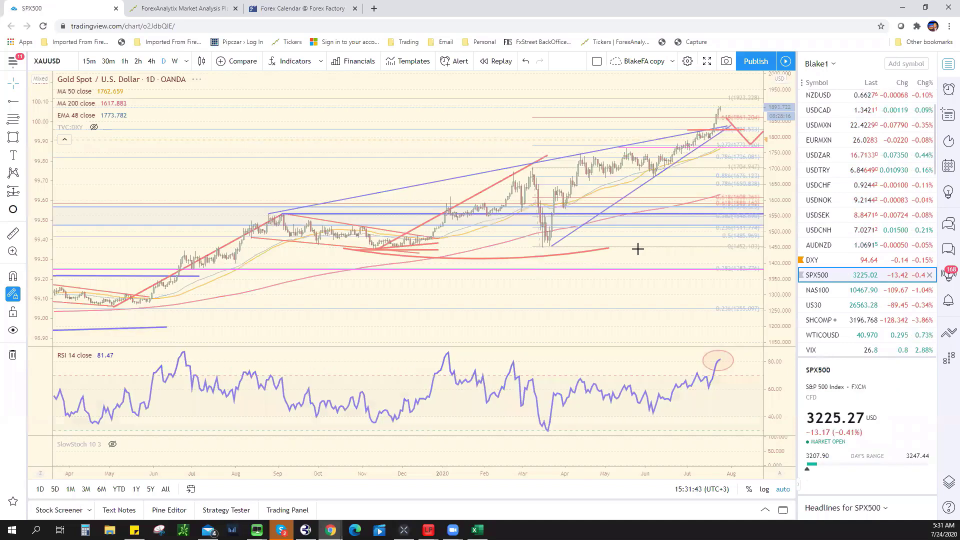
scroll(560, 178, up, 5)
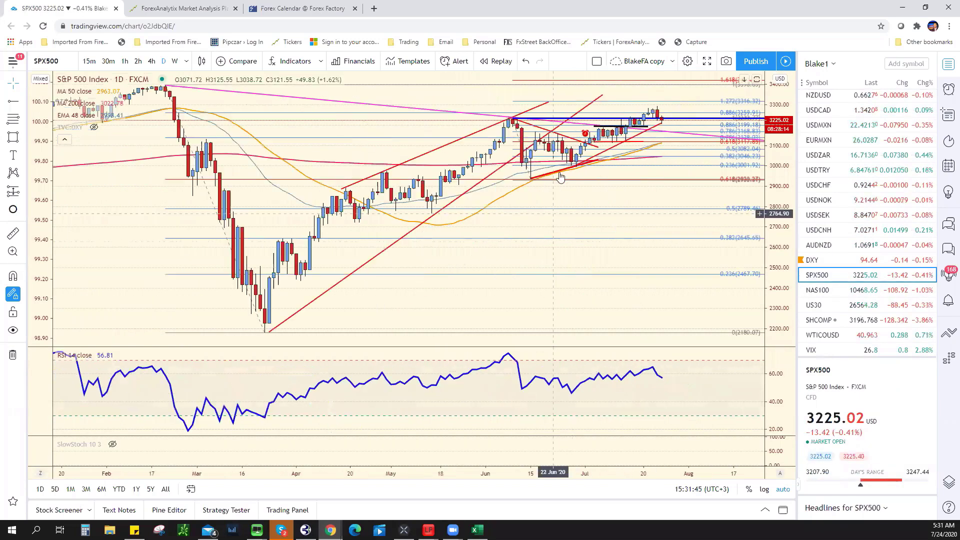
scroll(635, 157, up, 3)
scroll(634, 170, down, 3)
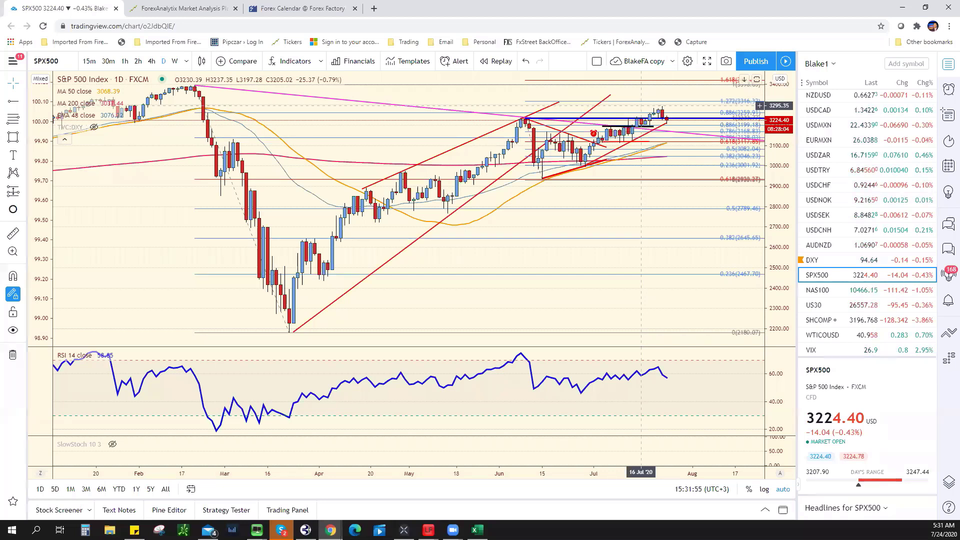
Enter the SPX resistance of 3300 in cell F20
key(alt+Tab)
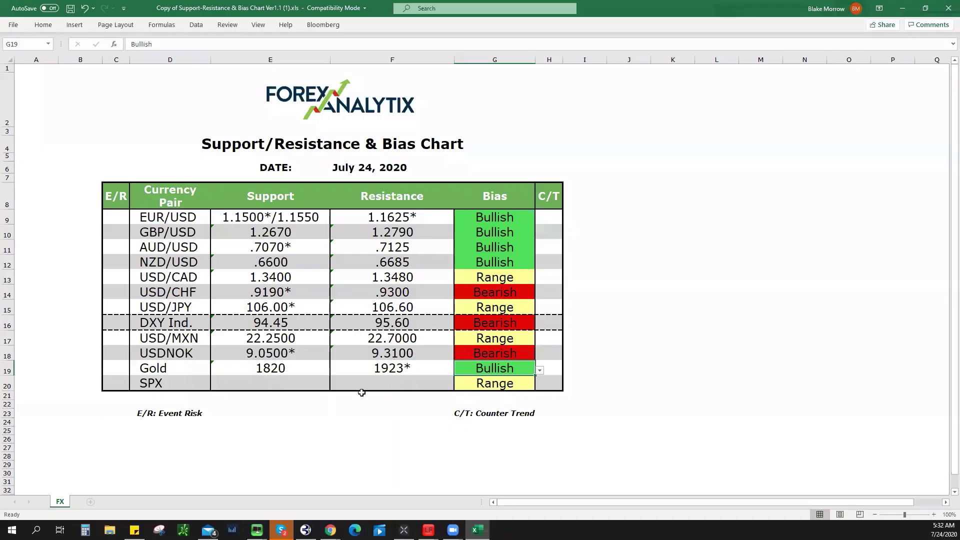
click(388, 384)
text(9)
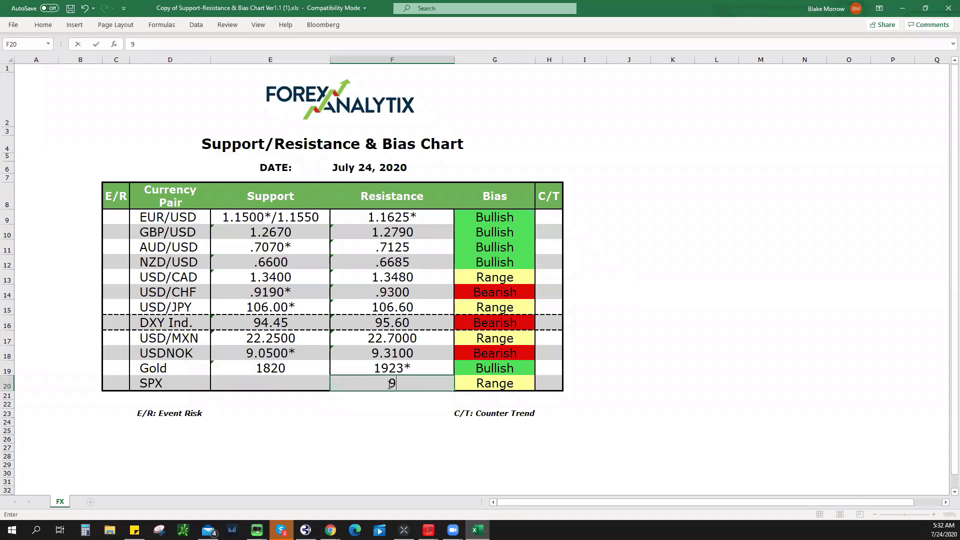
text(3300)
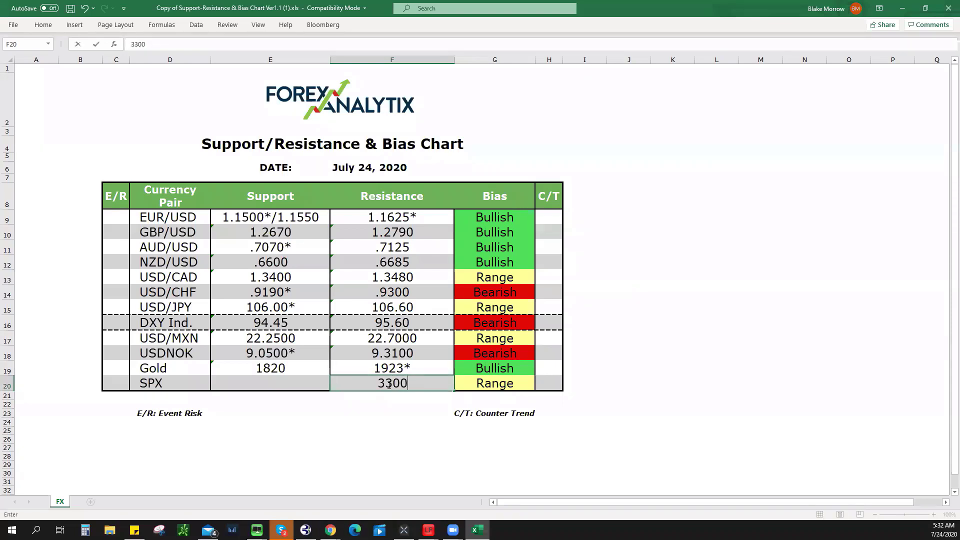
right_click(488, 523)
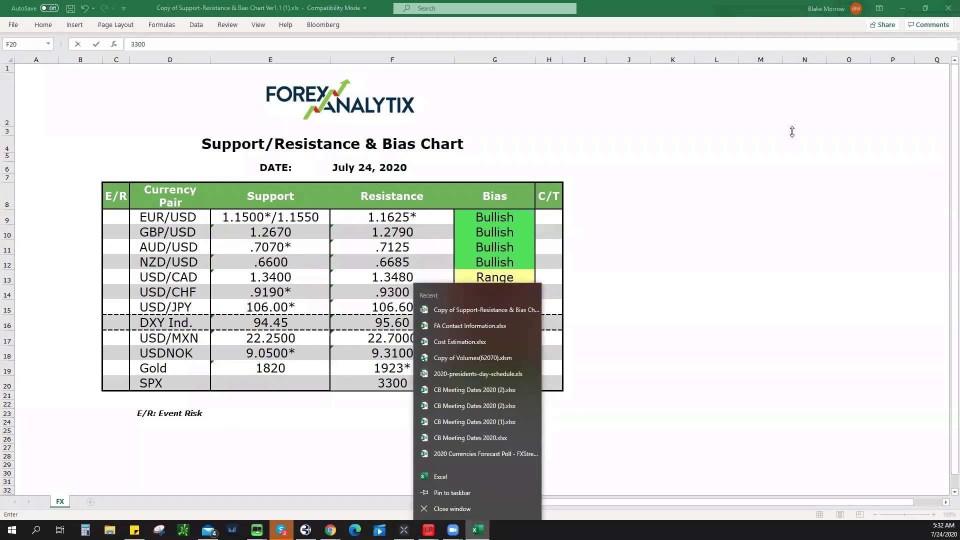
Check the black level line on the S&P 500 chart and extend it further right
key(alt+Tab)
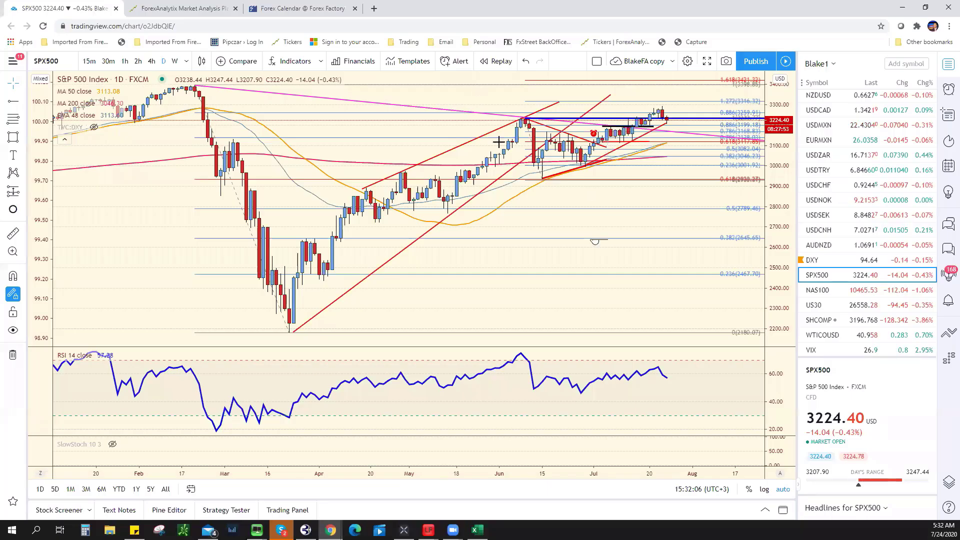
scroll(505, 132, up, 2)
scroll(517, 124, up, 3)
click(552, 126)
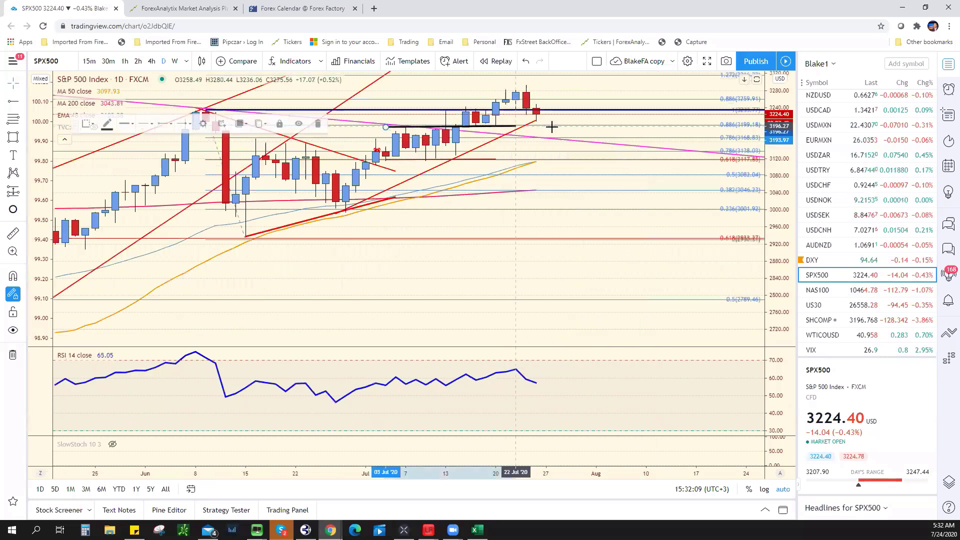
drag(552, 126, 556, 126)
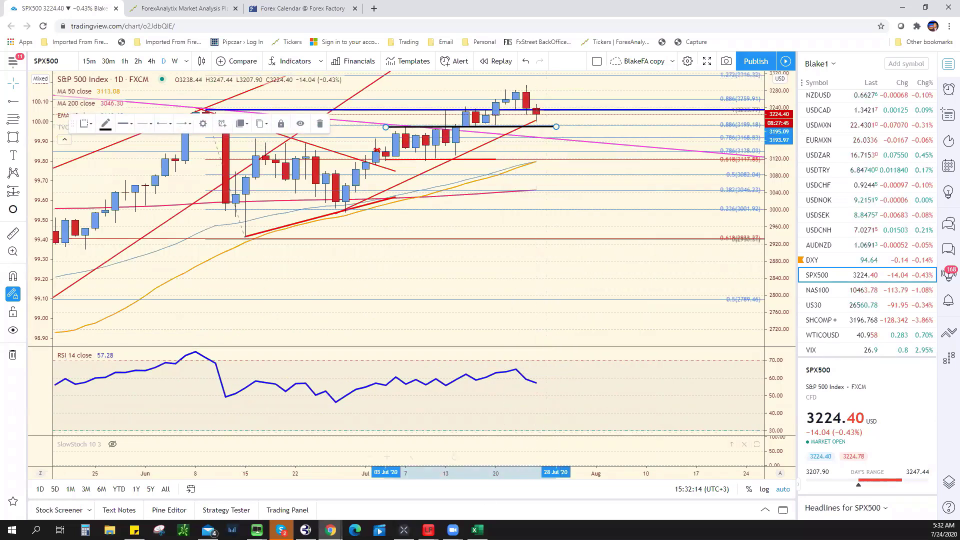
Enter SPX support 3200 in E20 and choose a Bullish bias in G20
key(alt+Tab)
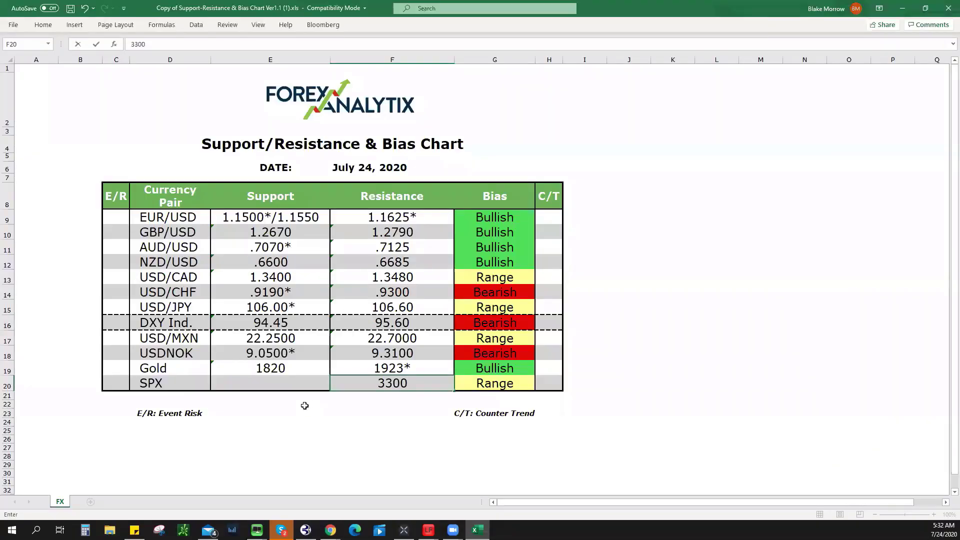
click(293, 385)
text(32200)
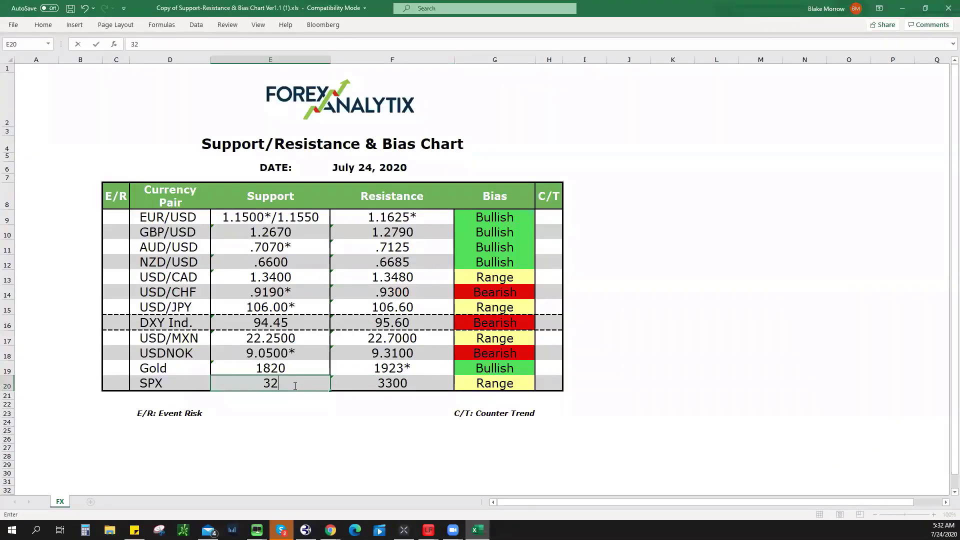
key(BackSpace)
key(BackSpace)
key(BackSpace)
text(00)
click(487, 388)
click(540, 386)
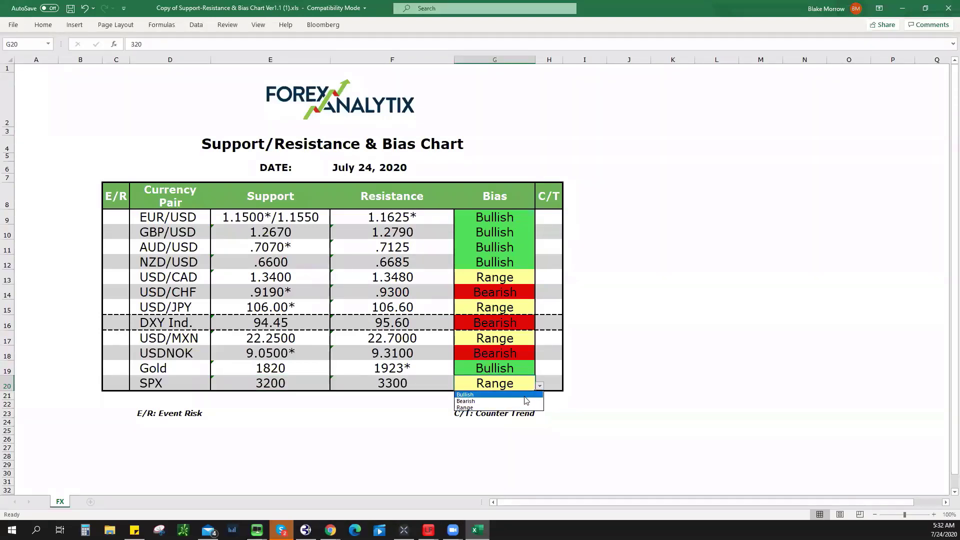
click(524, 395)
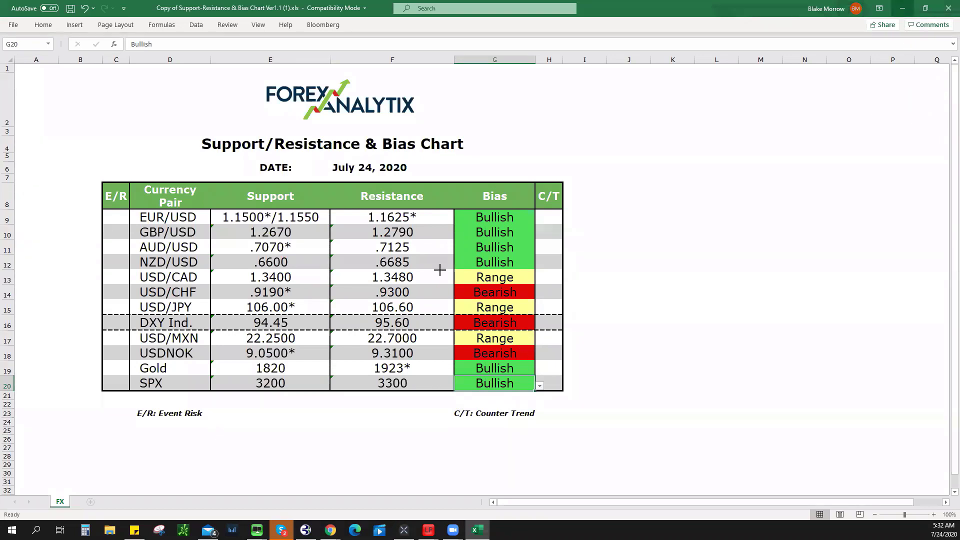
key(alt+Tab)
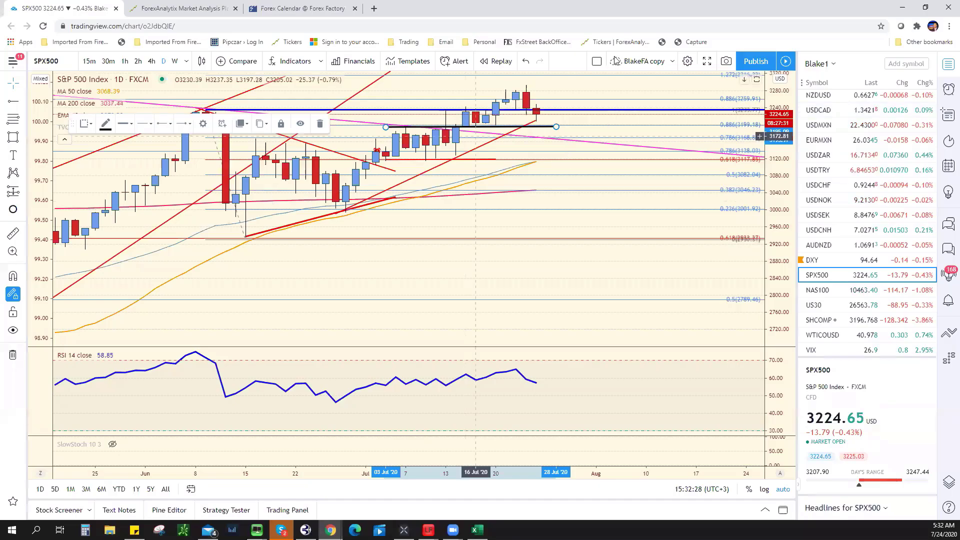
Zoom out the SPX500 chart, then load the U.S. Dollar Index (DXY) from the watchlist
scroll(607, 150, down, 3)
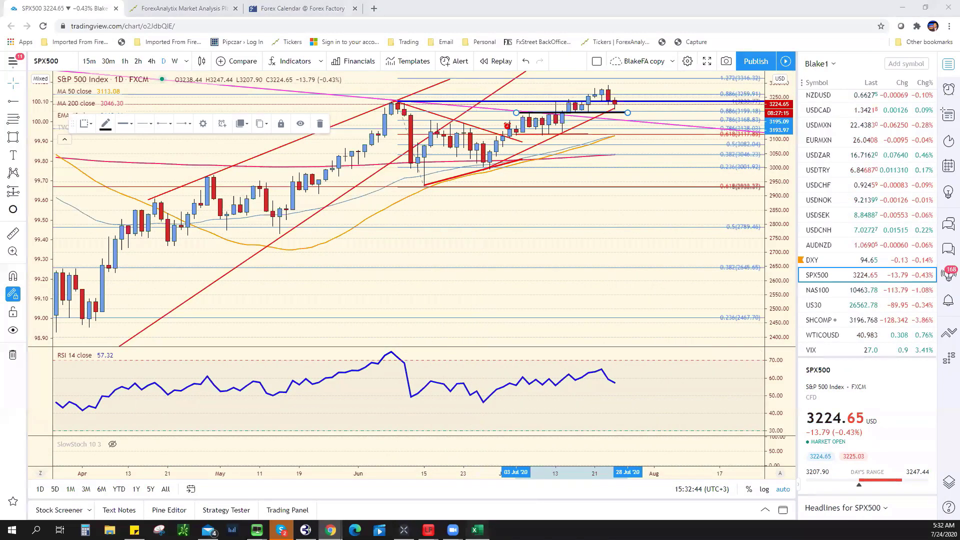
click(477, 529)
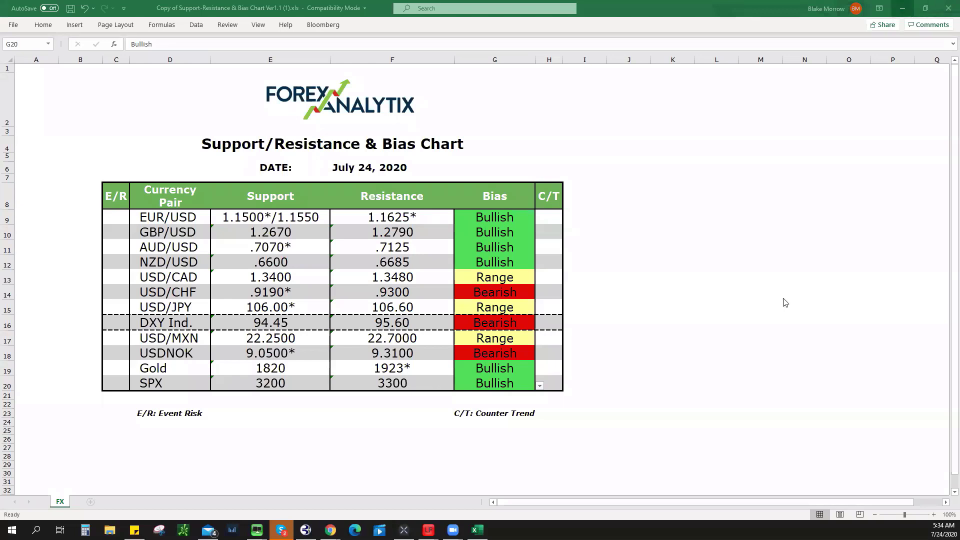
key(alt+Tab)
click(838, 259)
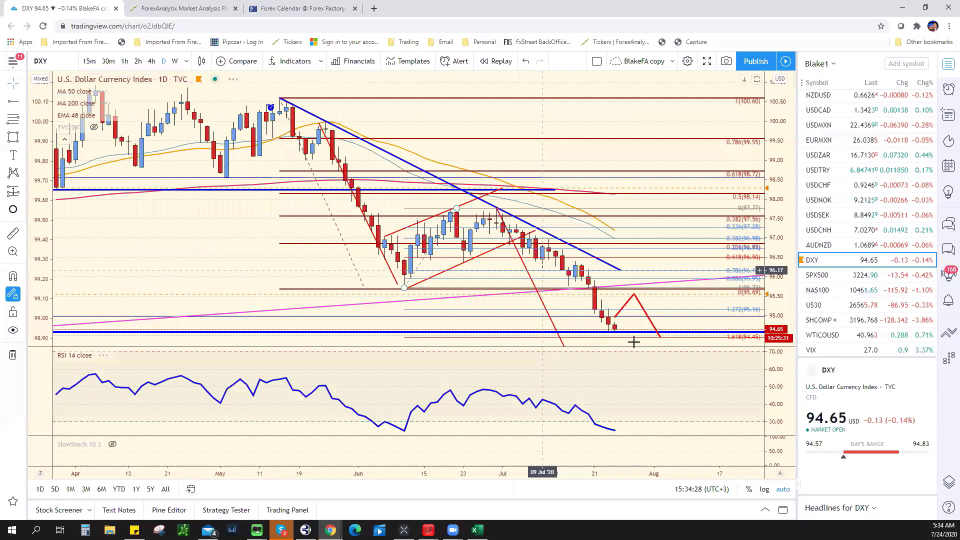
Zoom out the DXY daily time axis to show Nov–Aug instead of Apr–Aug
scroll(658, 352, down, 4)
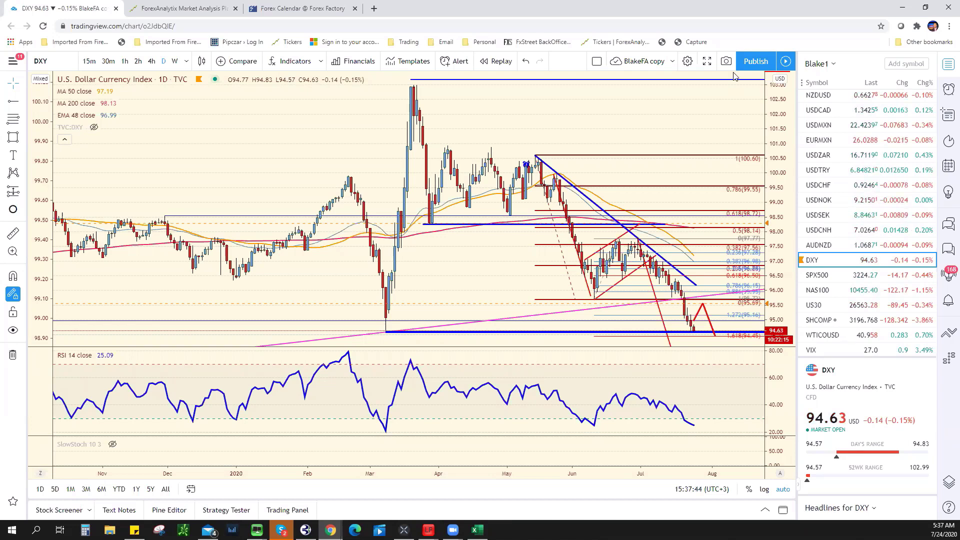
Browse the ForexAnalytix Reimbursement Program page, then go back to the Active Tickers dashboard
key(ctrl+Tab)
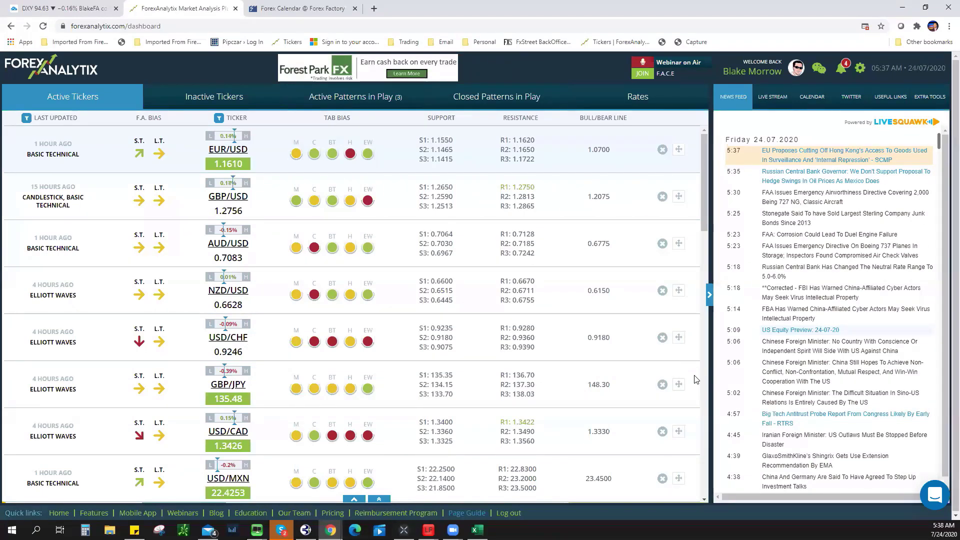
click(360, 66)
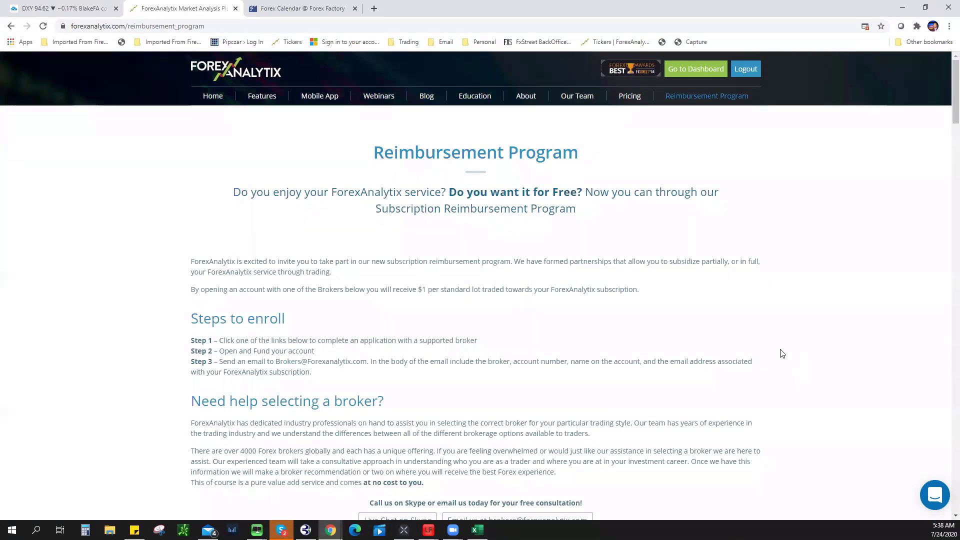
scroll(400, 427, down, 2)
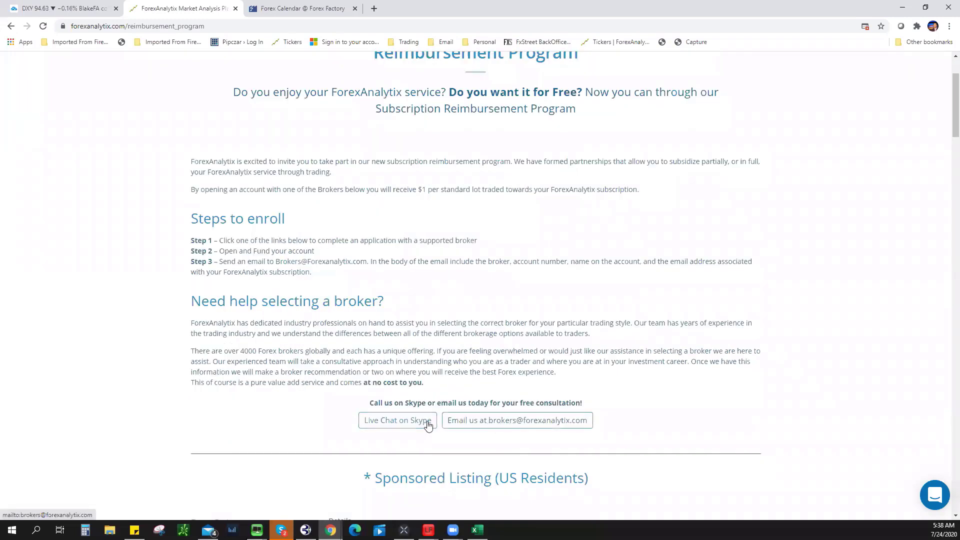
scroll(550, 337, up, 2)
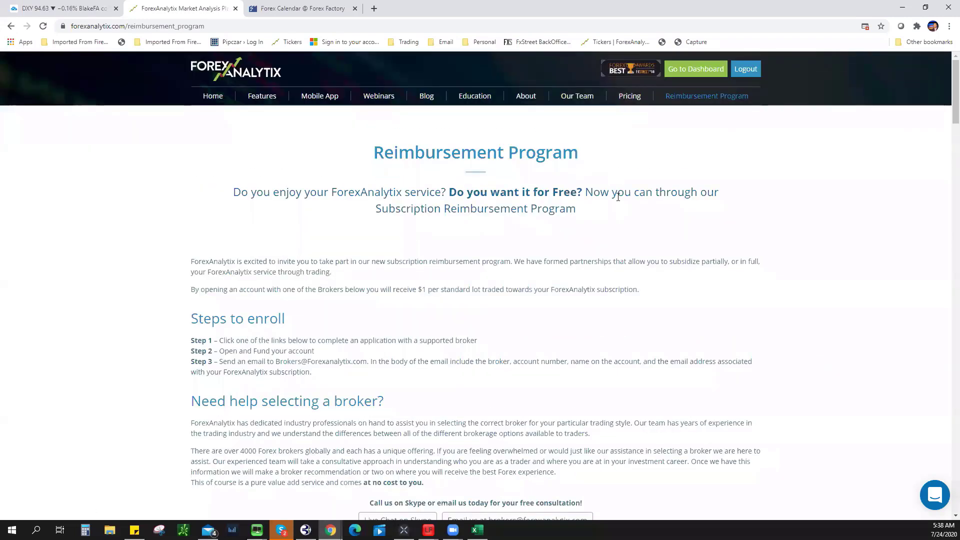
click(666, 77)
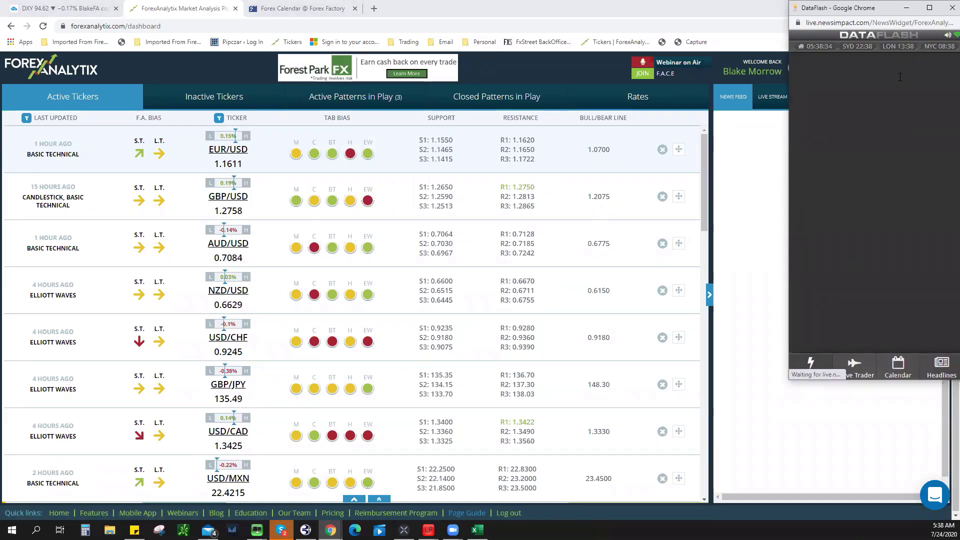
Close the DataFlash news popup window
click(945, 10)
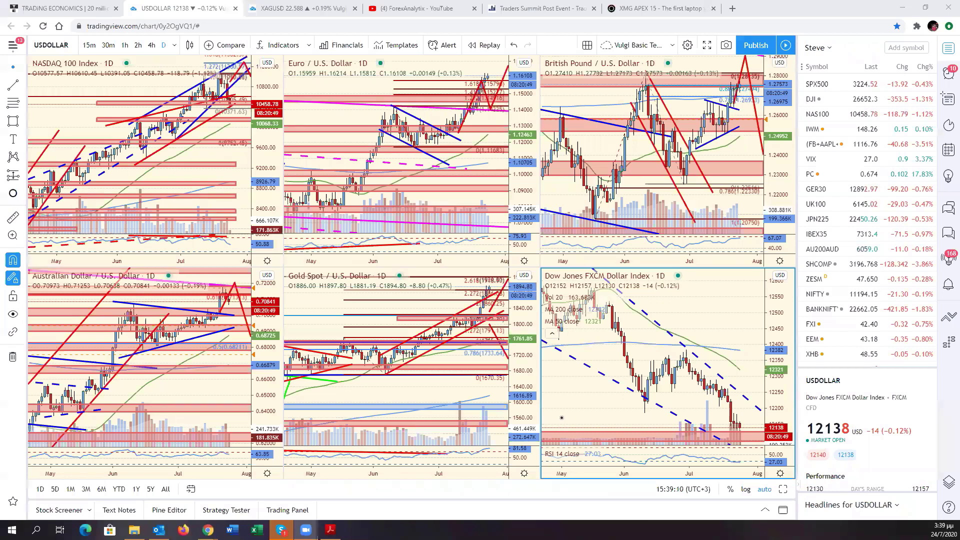
Focus TradingView and activate the NASDAQ 100, Dollar Index and GBP/USD chart panes in turn
click(708, 333)
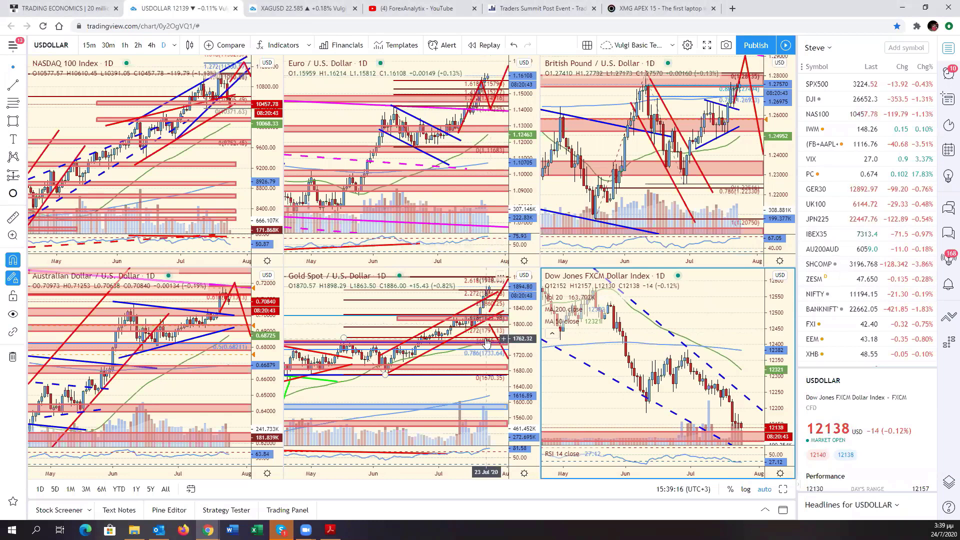
scroll(486, 342, down, 1)
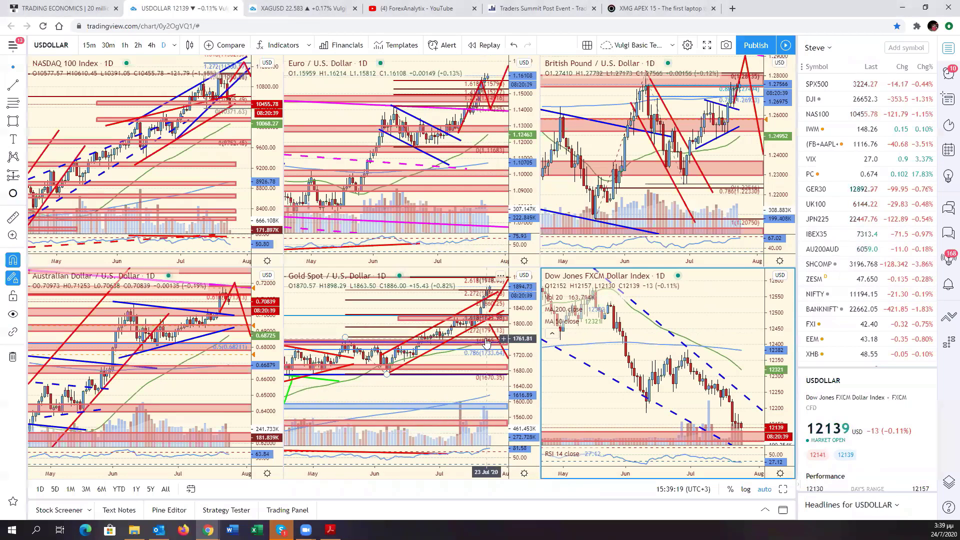
click(235, 153)
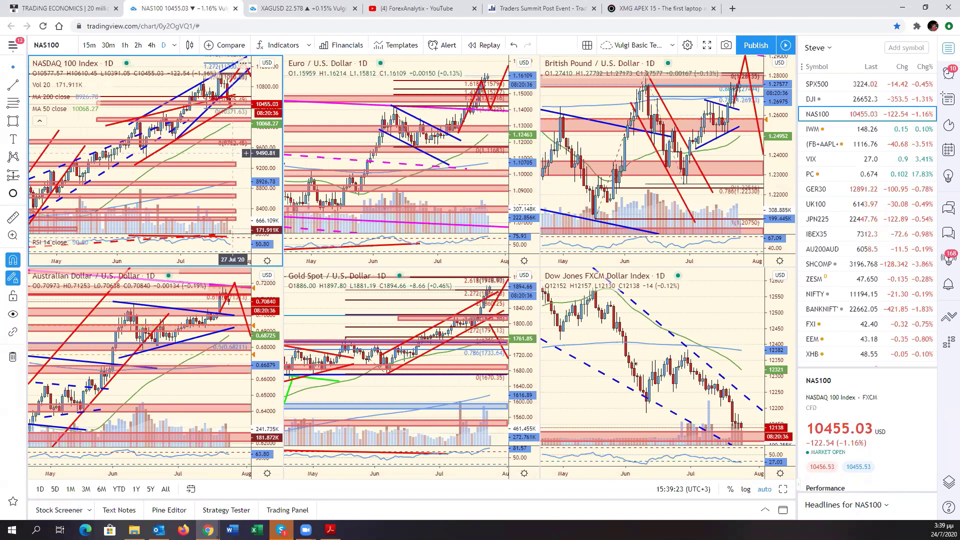
click(700, 328)
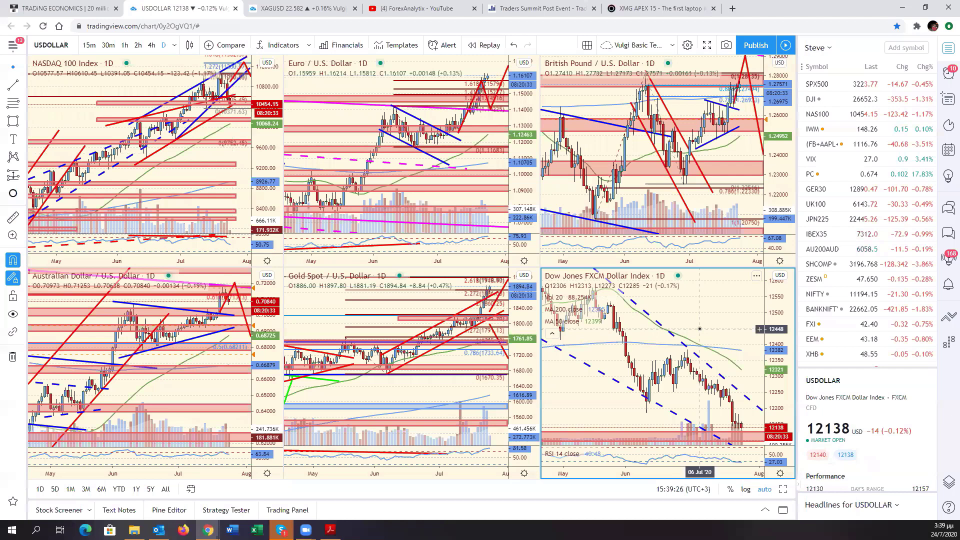
click(725, 156)
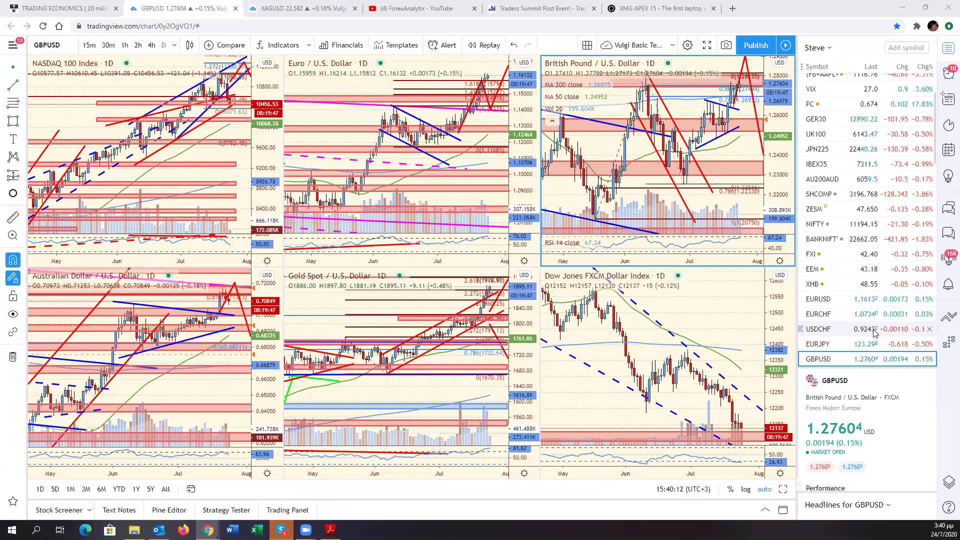
Load DXY from the watchlist into the top-right and bottom-right charts
scroll(874, 332, down, 10)
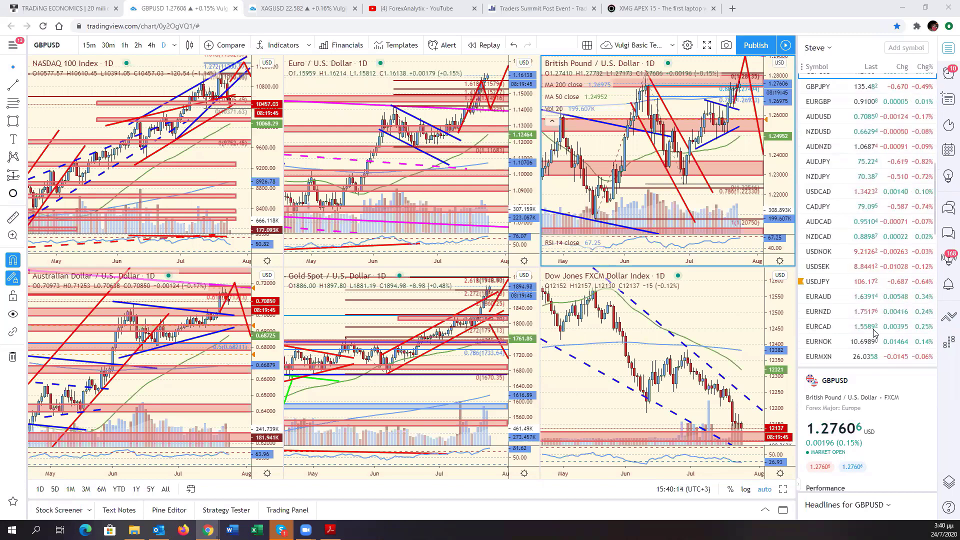
scroll(874, 332, down, 8)
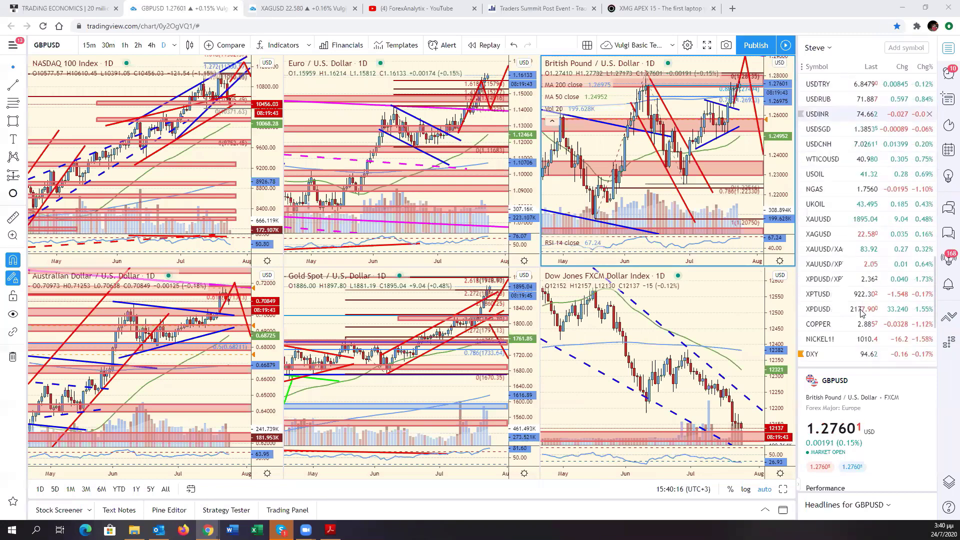
scroll(861, 312, down, 2)
click(850, 304)
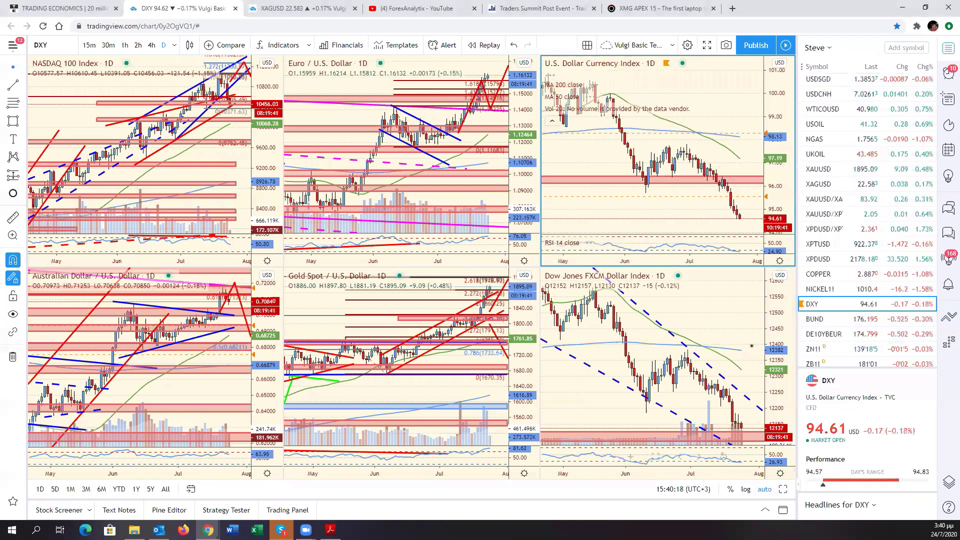
scroll(825, 320, up, 9)
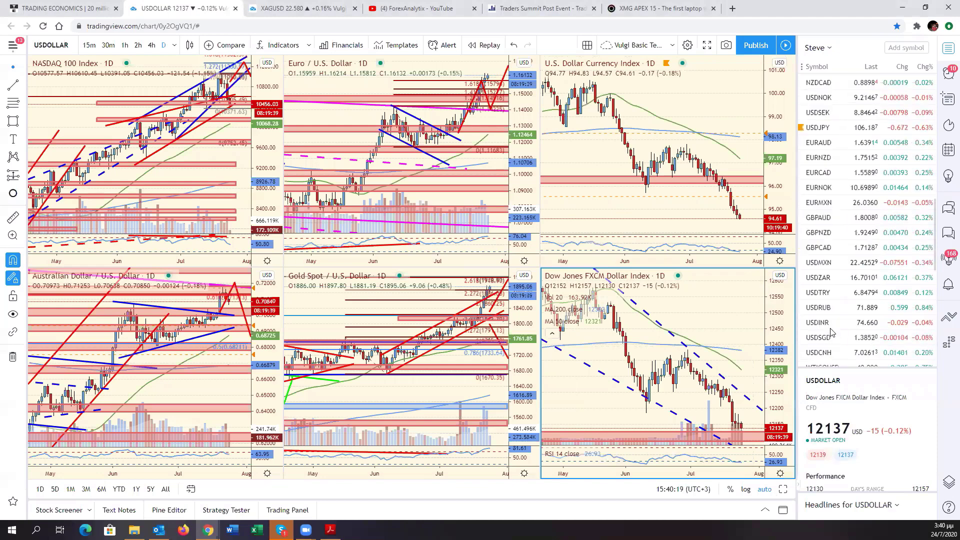
scroll(831, 332, down, 2)
scroll(831, 333, down, 4)
click(812, 224)
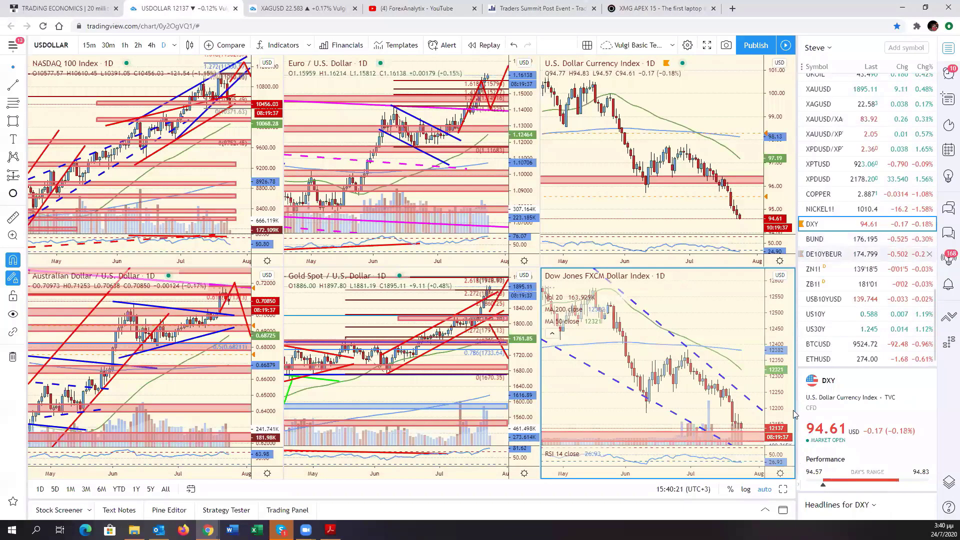
Maximize the DXY chart, zoom out to its history back to 2012, and open the weekly XAGUSD layout
click(784, 490)
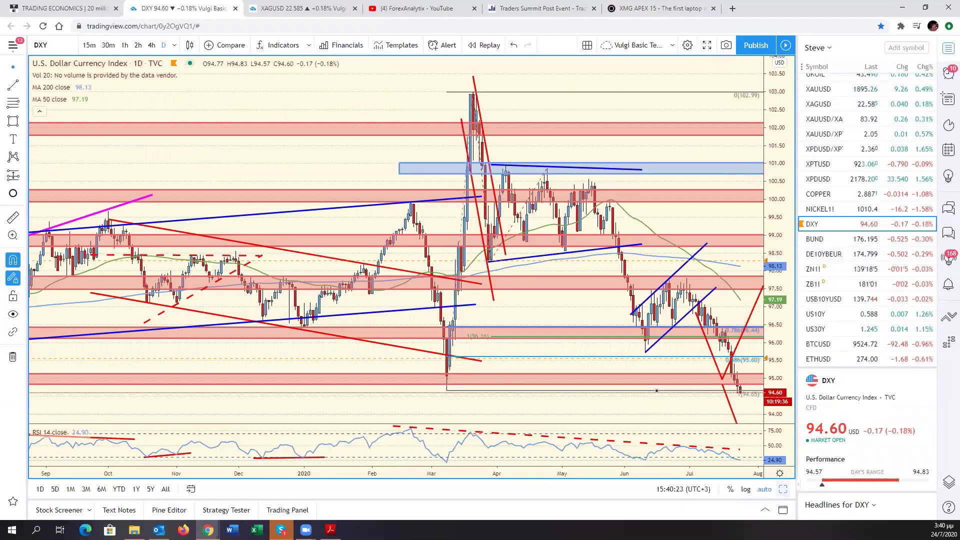
scroll(655, 396, down, 4)
scroll(653, 396, down, 5)
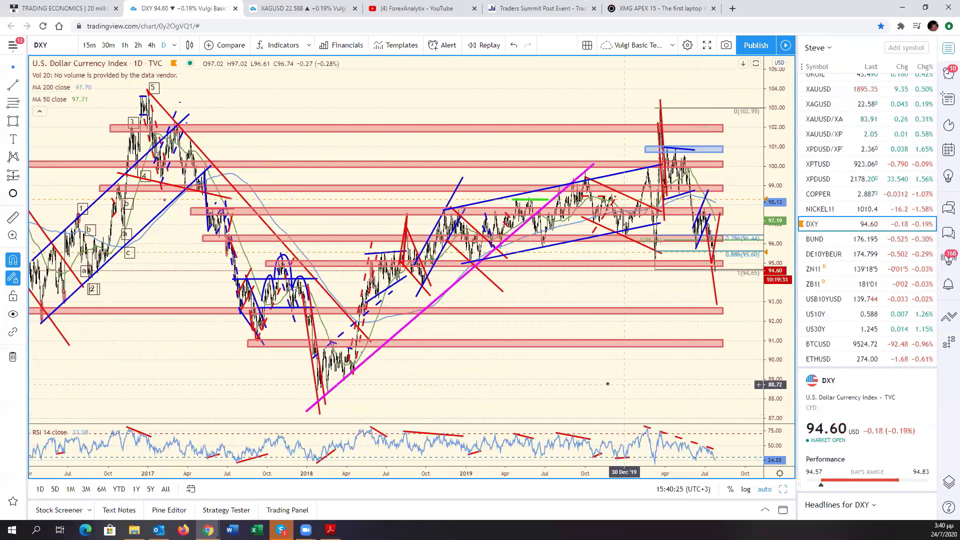
scroll(602, 383, up, 4)
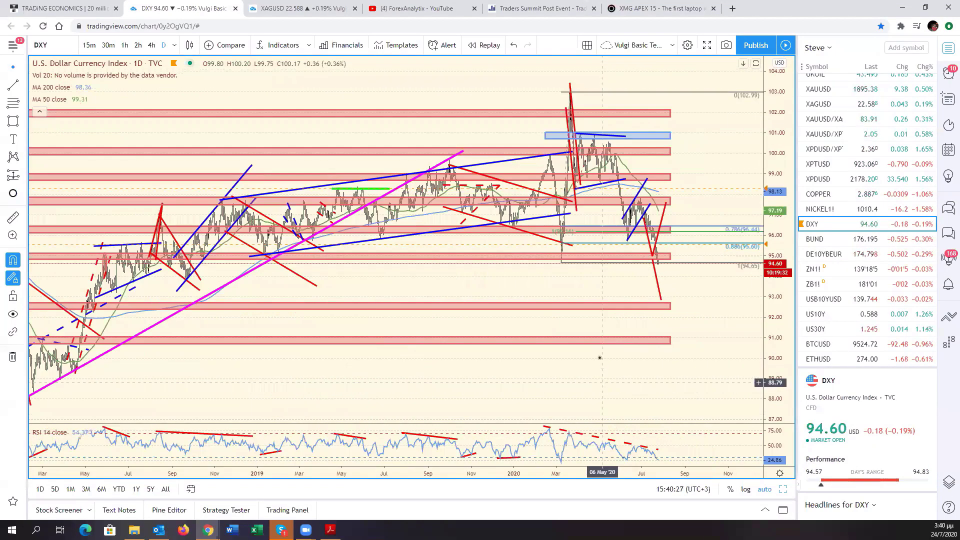
scroll(595, 354, down, 5)
scroll(595, 355, down, 8)
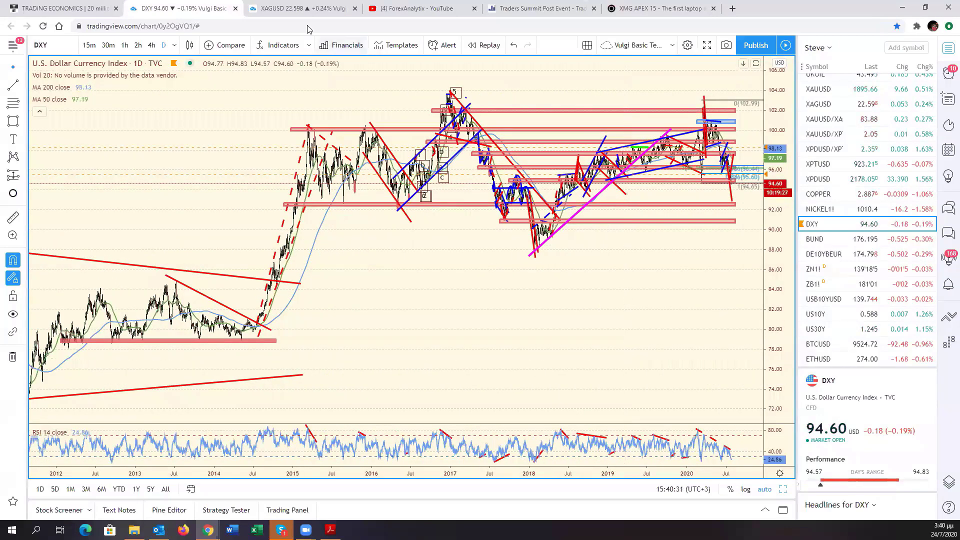
click(300, 8)
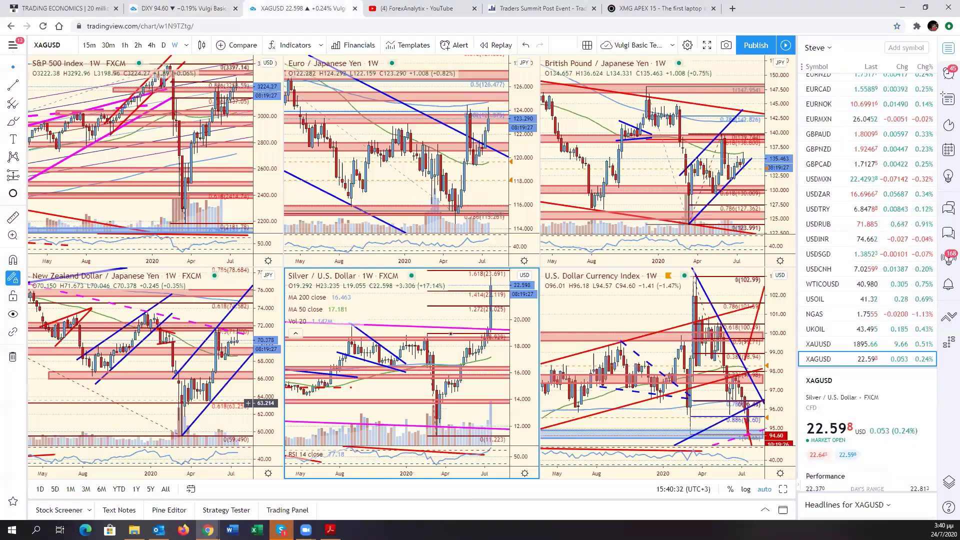
Enlarge the weekly US Dollar Index chart and pan and zoom to earlier years
click(648, 310)
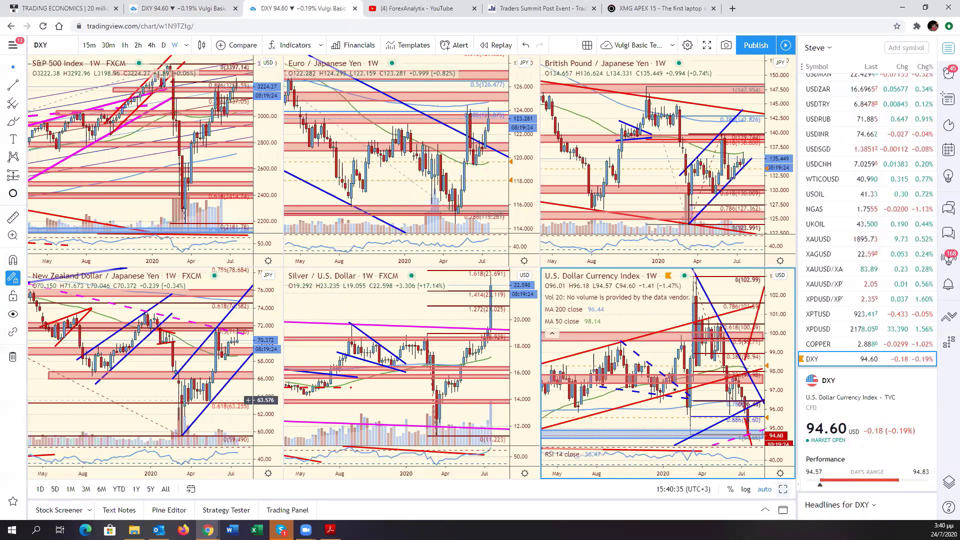
click(783, 489)
drag(678, 300, 597, 283)
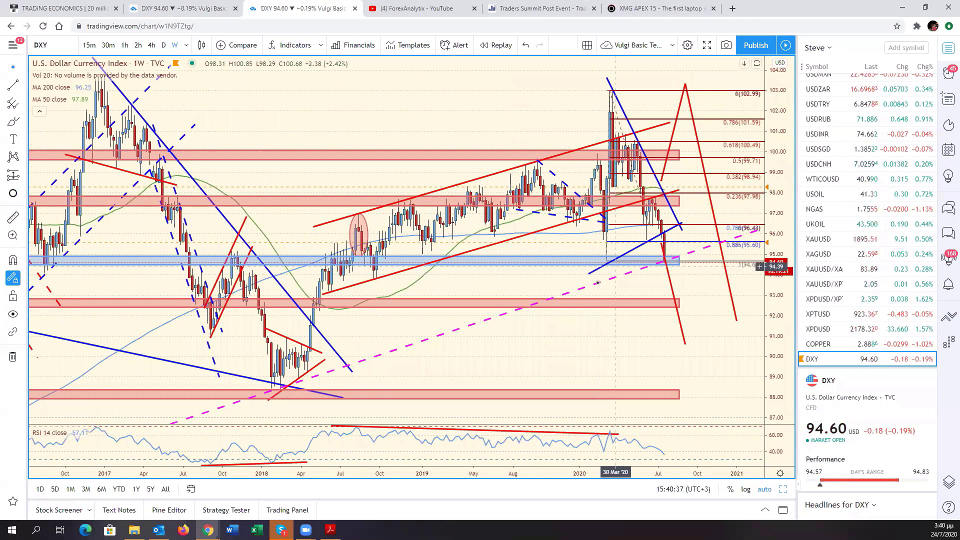
scroll(457, 337, down, 5)
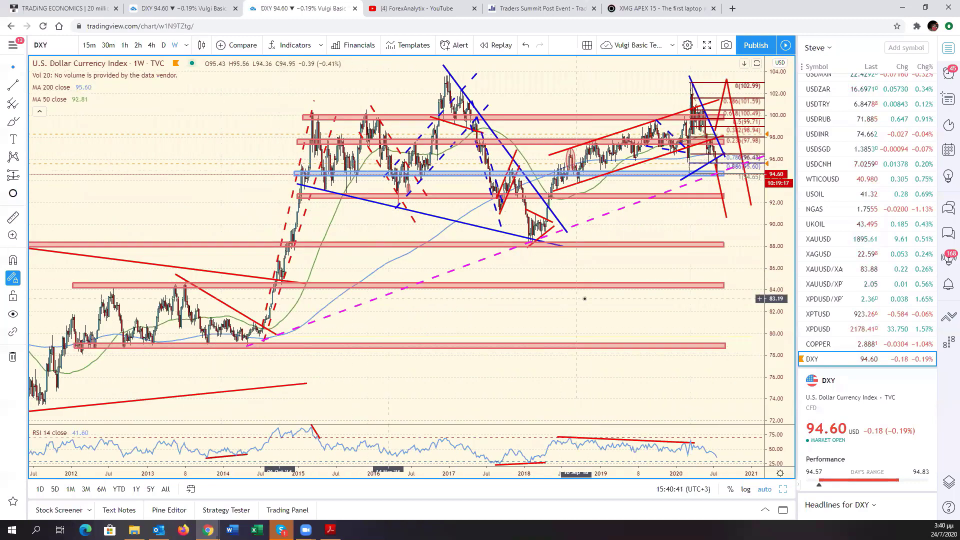
scroll(584, 298, up, 2)
scroll(584, 298, up, 4)
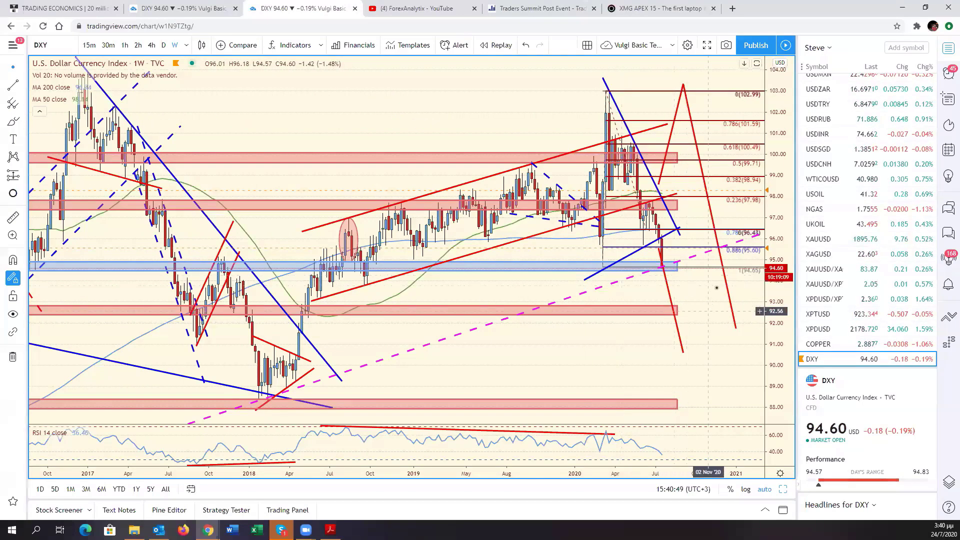
Apply the Fib 1 Extension template to the DXY Fib, adding levels 92.38, 91.20 and 89.49
click(723, 198)
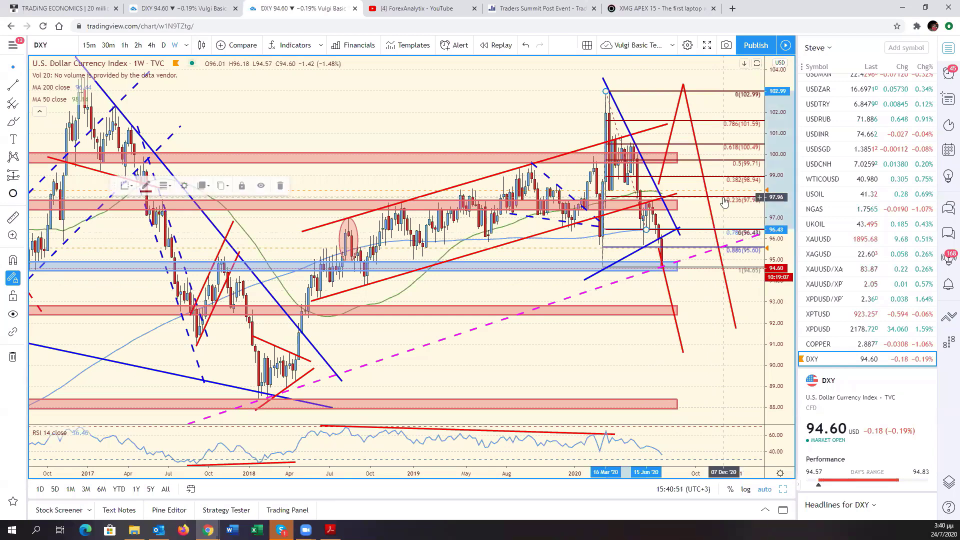
click(745, 300)
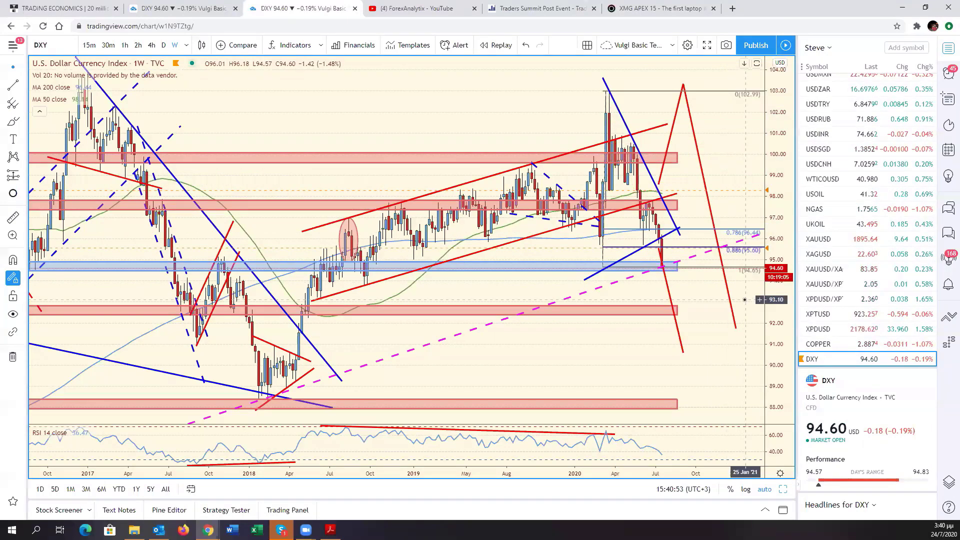
right_click(698, 233)
click(820, 391)
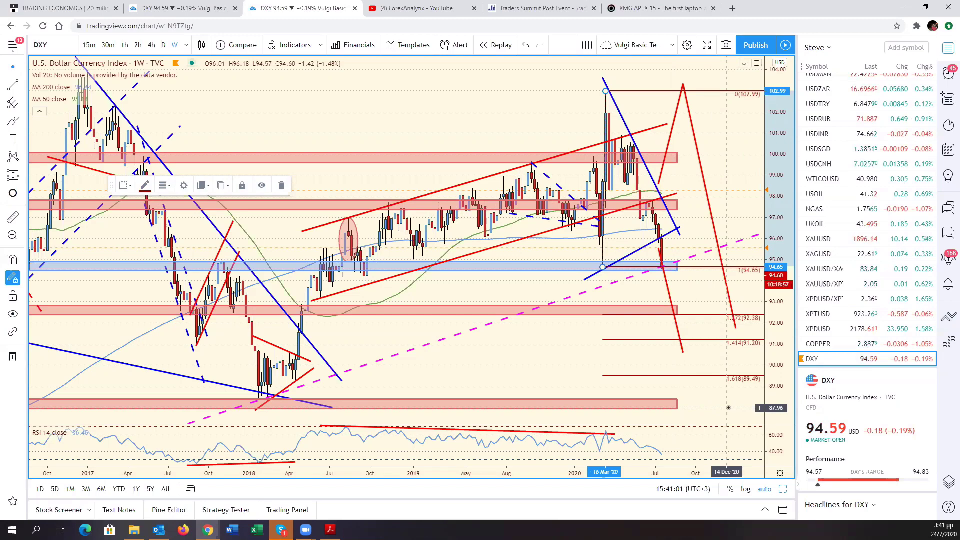
mouse_move(721, 402)
mouse_down()
mouse_move(765, 450)
mouse_move(783, 490)
mouse_up()
click(783, 490)
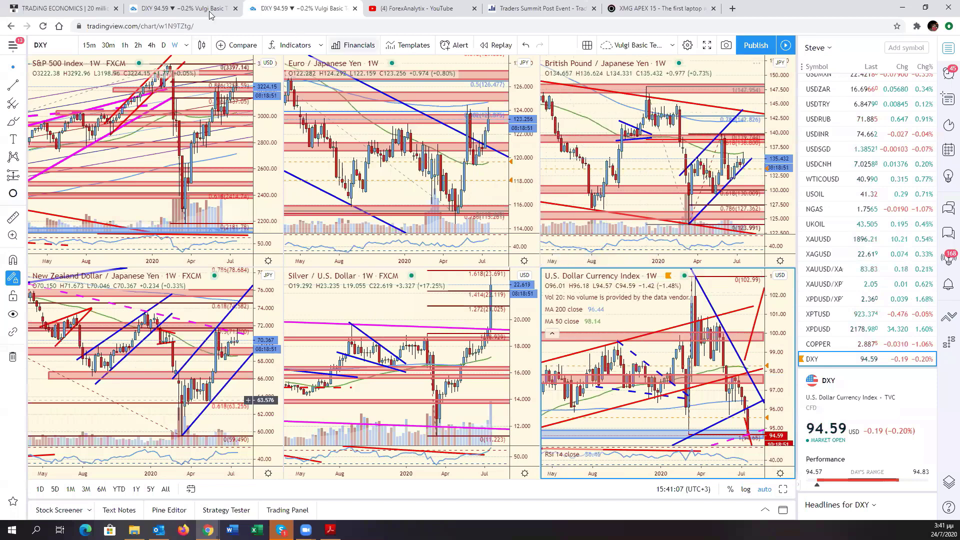
Zoom and pan the daily Dollar Index chart to its most recent bars, then restore the six-chart layout
click(180, 9)
scroll(715, 309, up, 6)
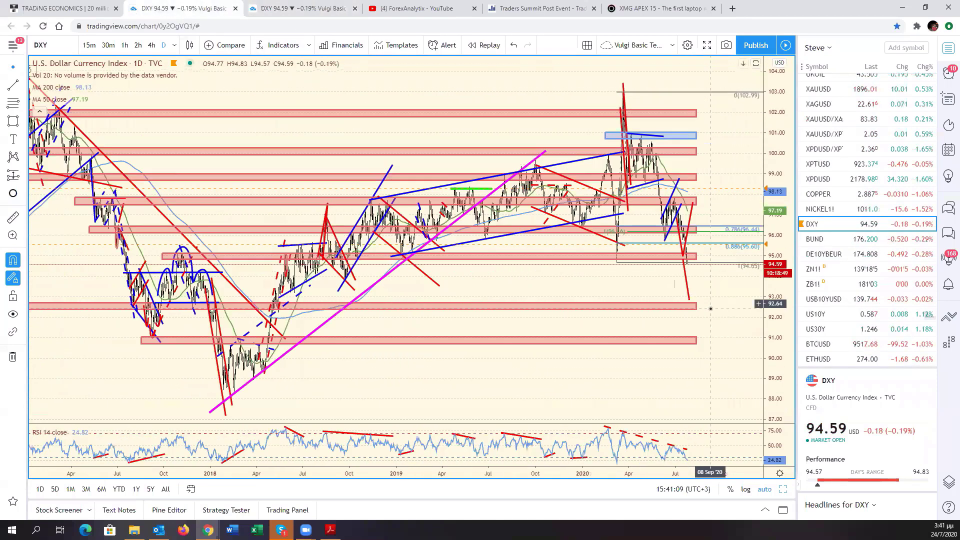
scroll(710, 308, up, 5)
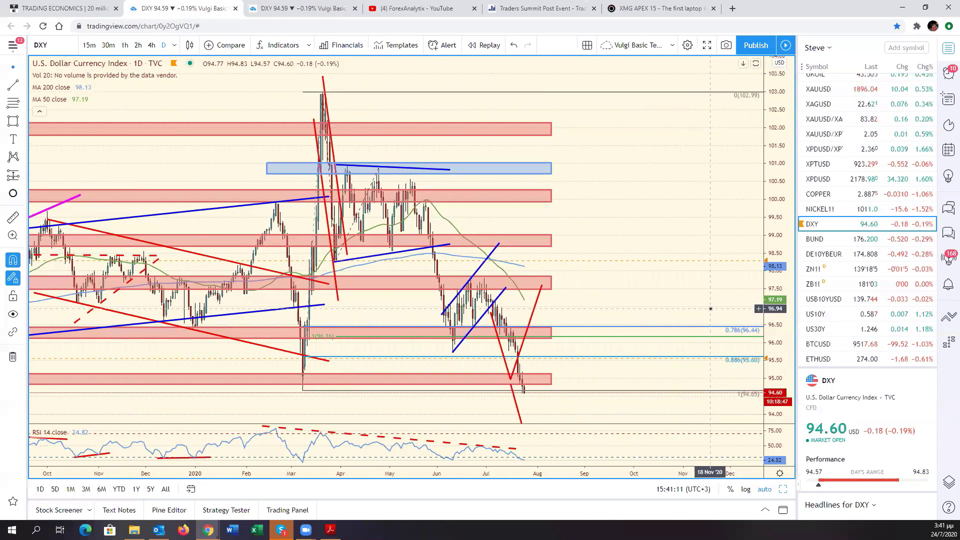
drag(711, 309, 925, 284)
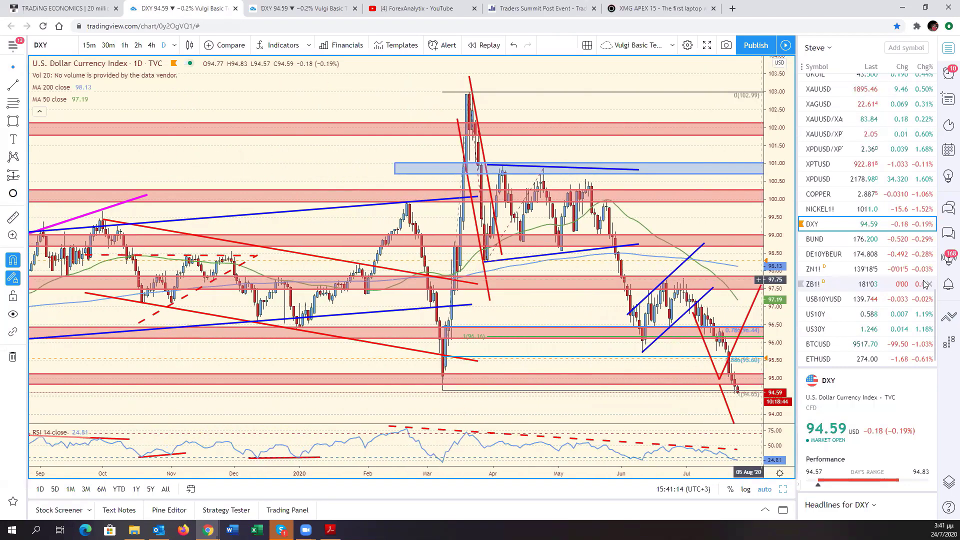
click(784, 489)
Load GBPUSD into the top-right chart and make the NASDAQ 100 chart active
click(721, 252)
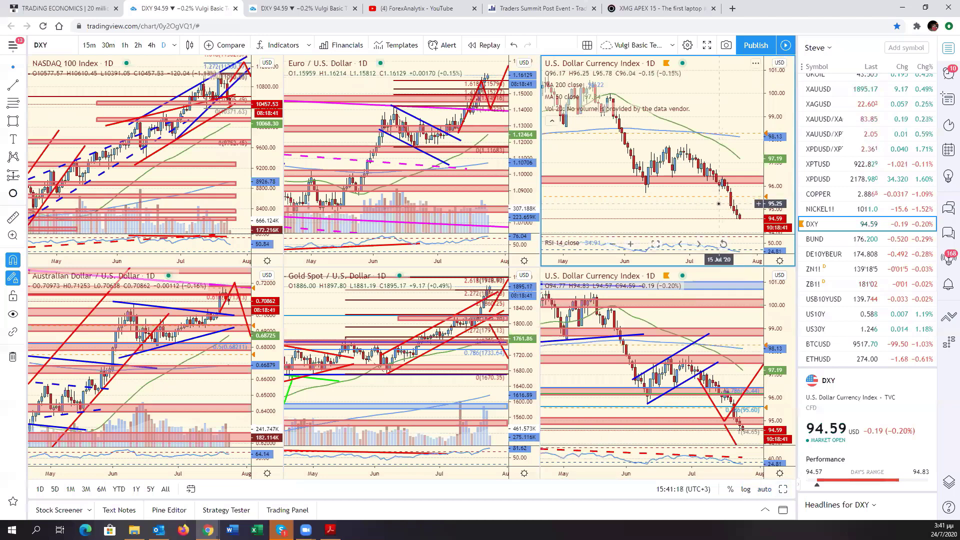
scroll(847, 224, up, 5)
scroll(833, 172, up, 6)
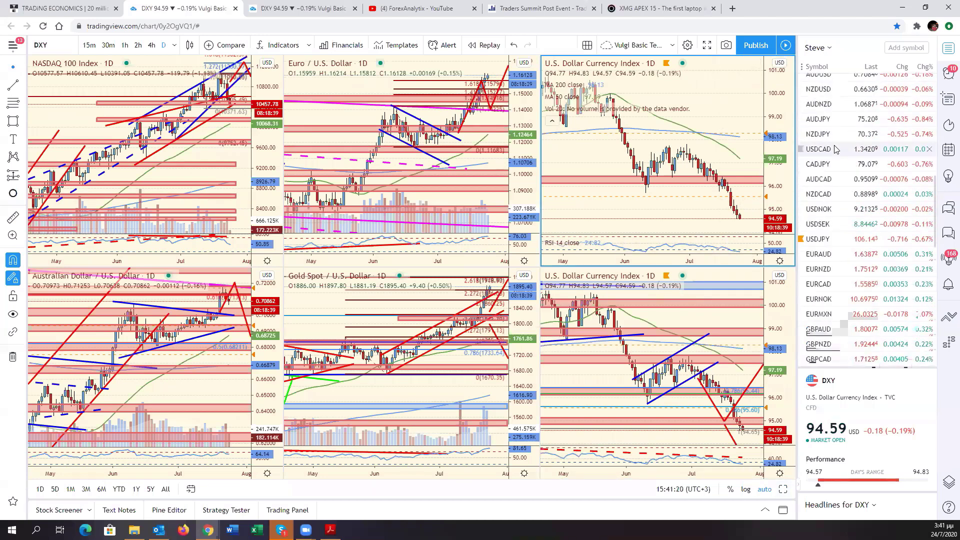
click(830, 178)
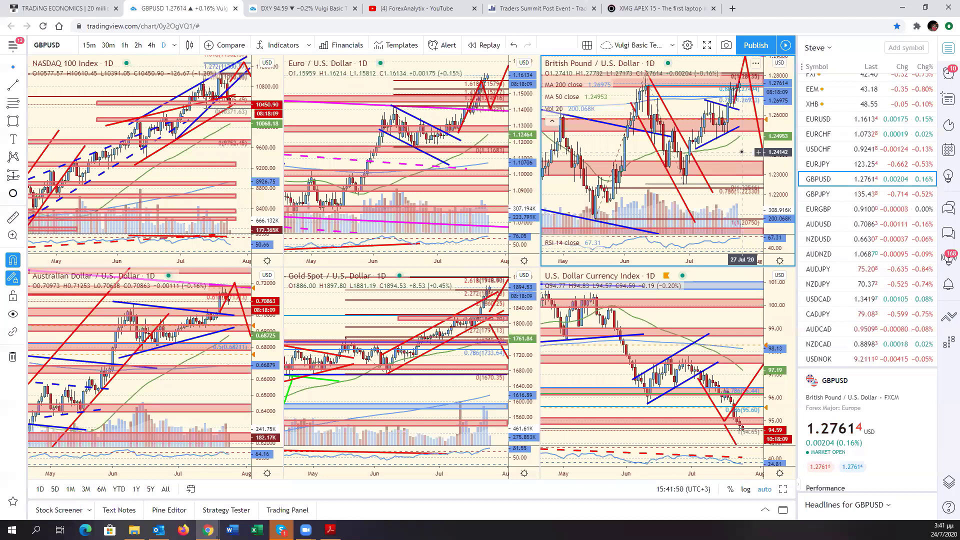
click(235, 157)
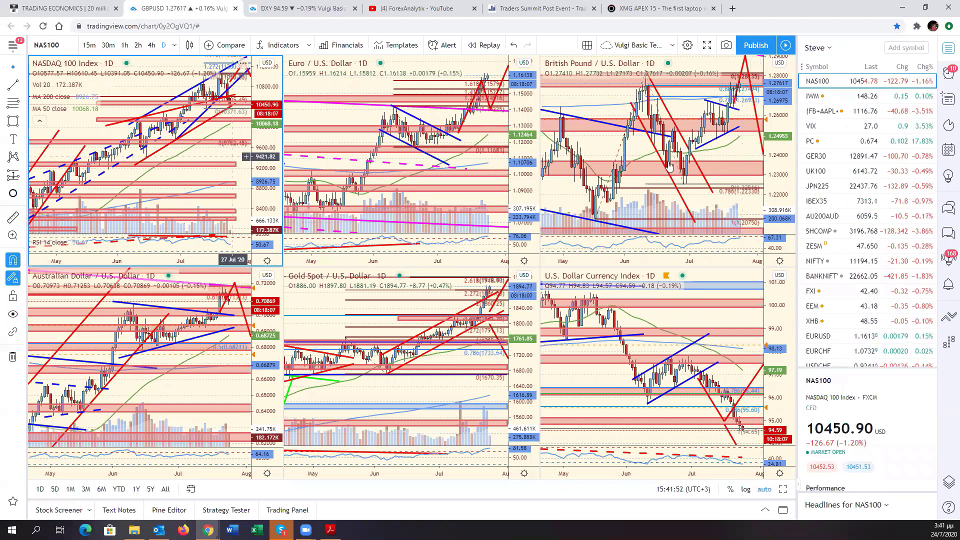
Load AAPL into the top-left chart, maximize it, and leave space right of the latest bar
click(69, 46)
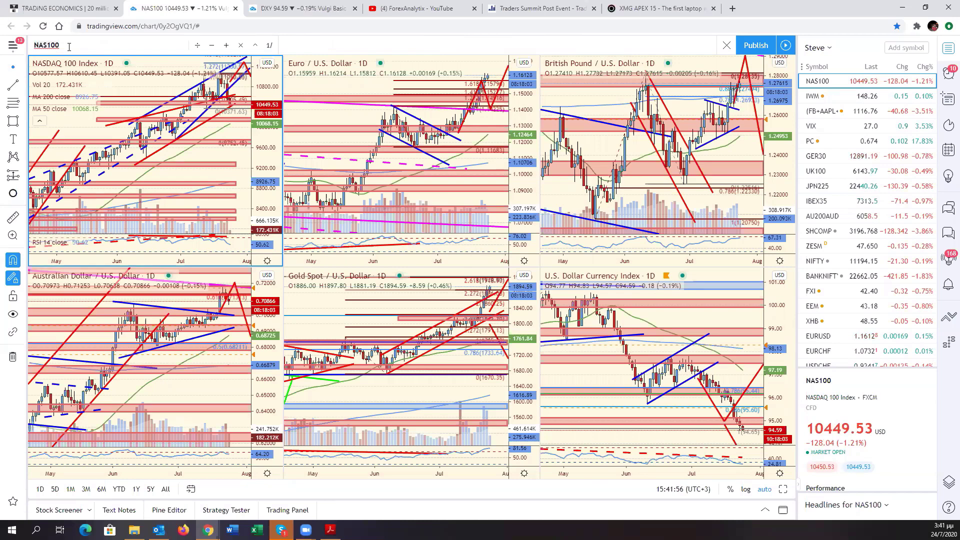
text(A)
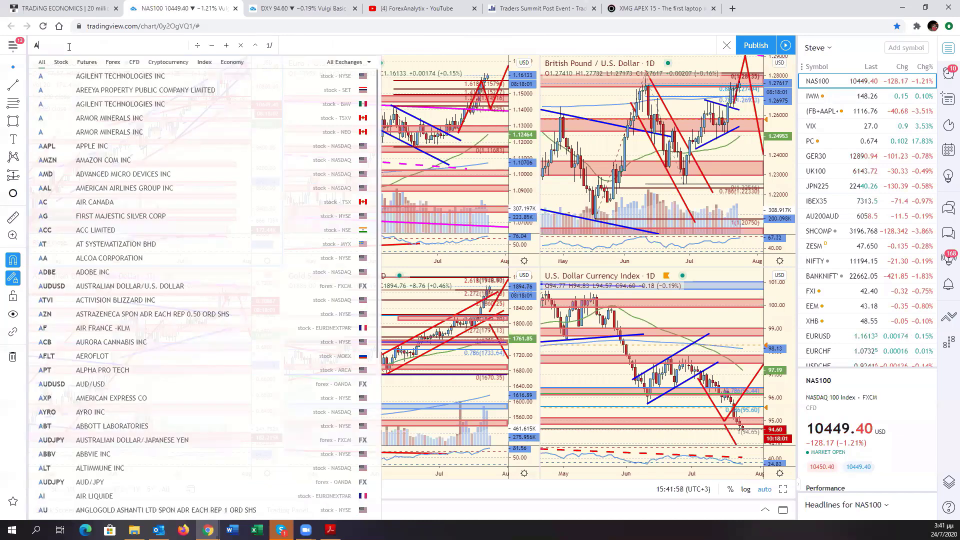
text(APL)
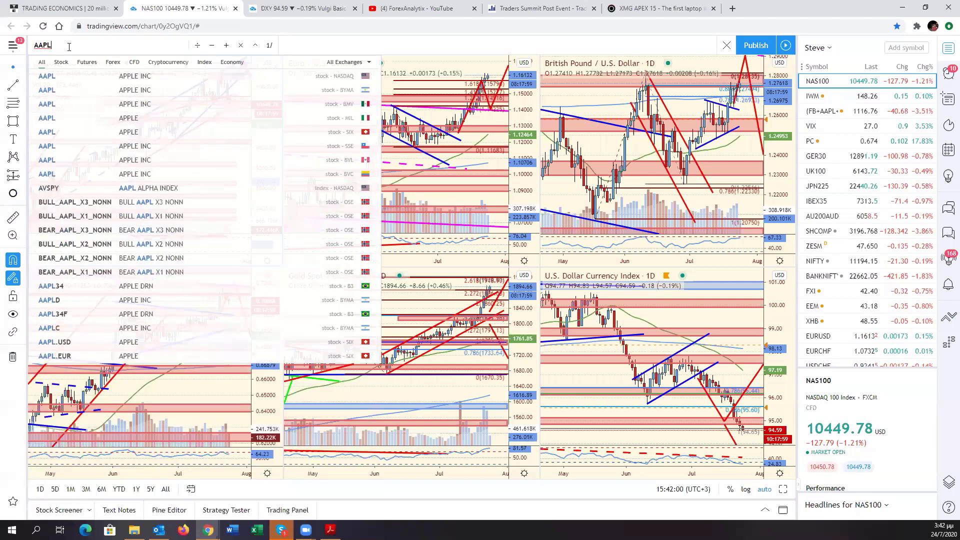
key(Return)
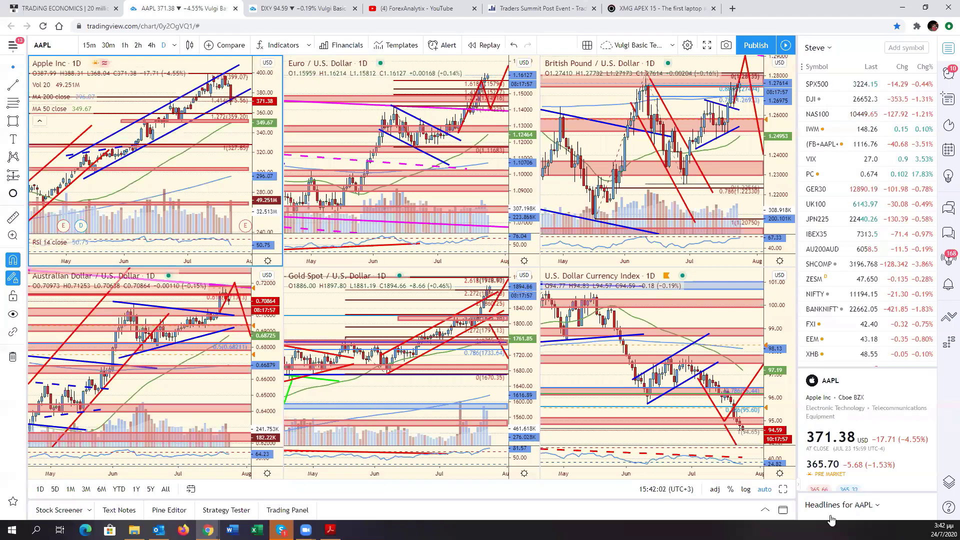
click(783, 489)
drag(730, 177, 687, 146)
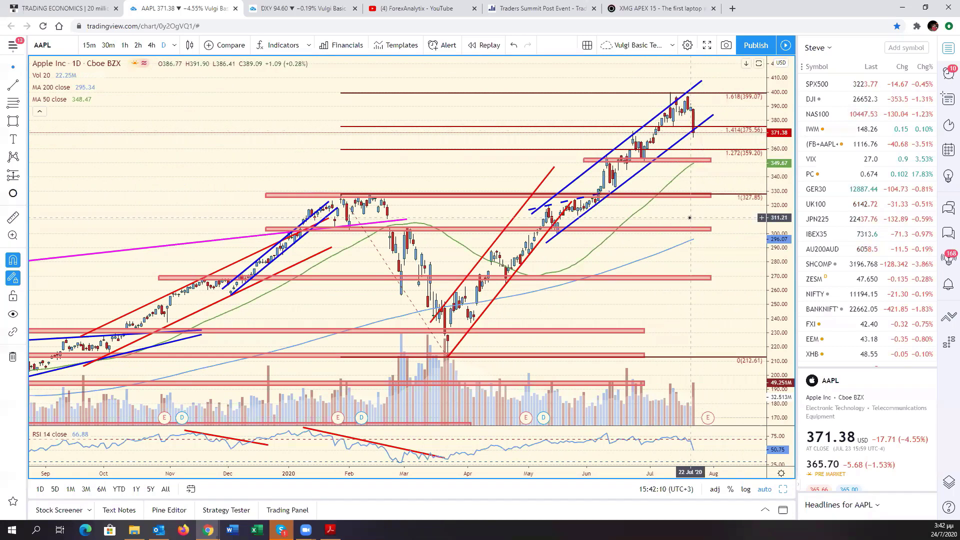
Draw a red trend line across Apple's recent RSI peaks, June into late July
click(13, 85)
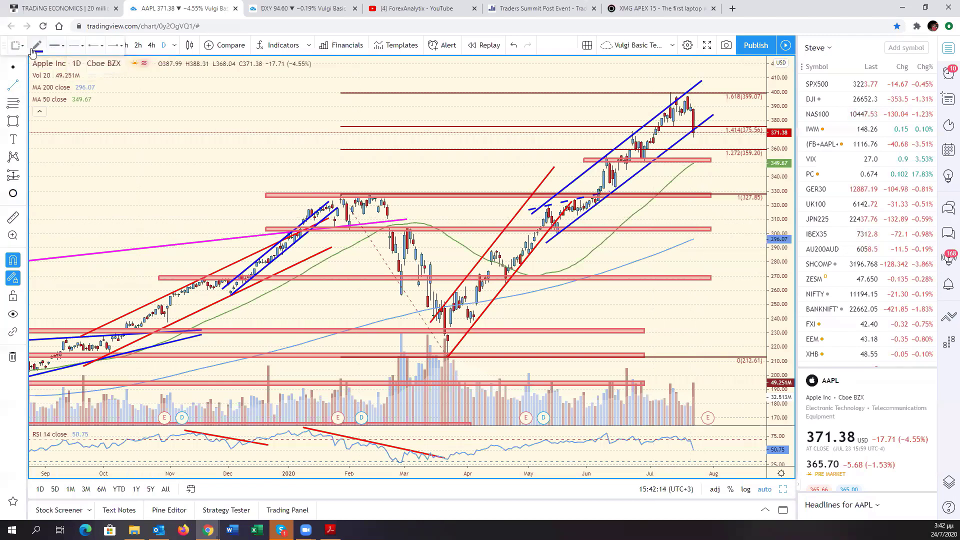
click(37, 45)
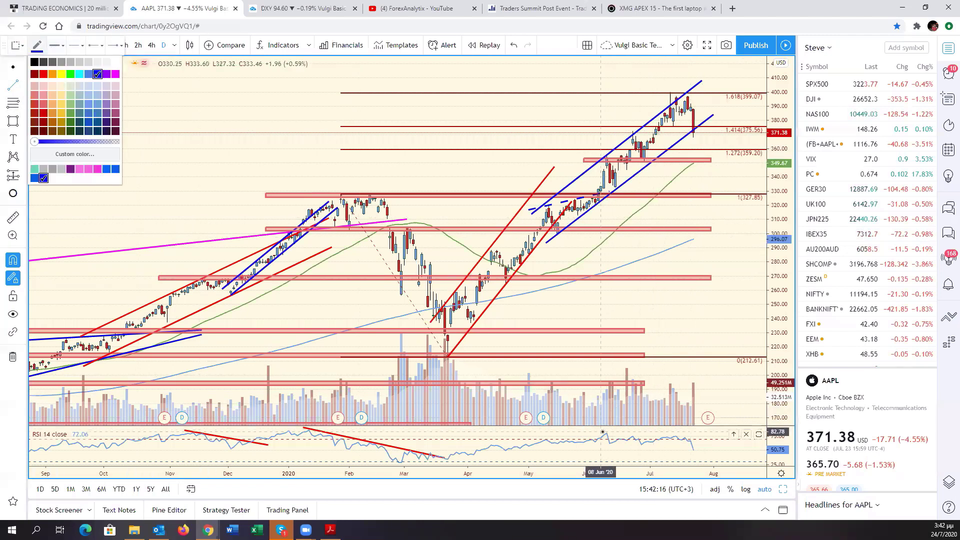
drag(600, 431, 710, 437)
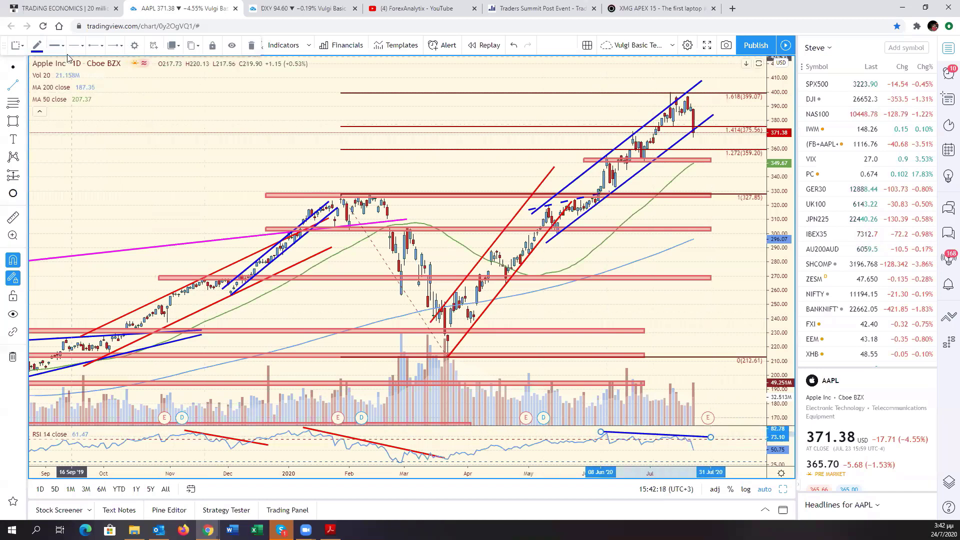
click(38, 46)
click(44, 74)
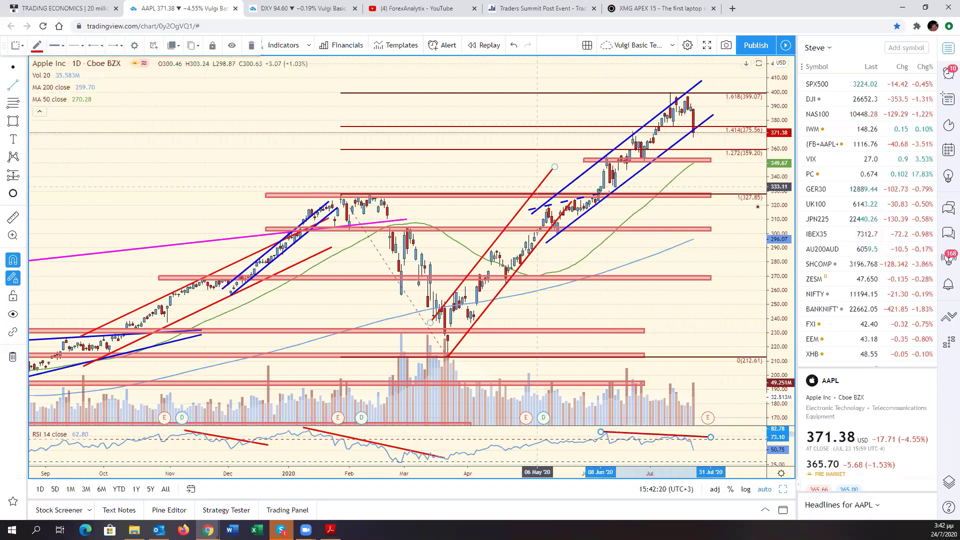
click(698, 141)
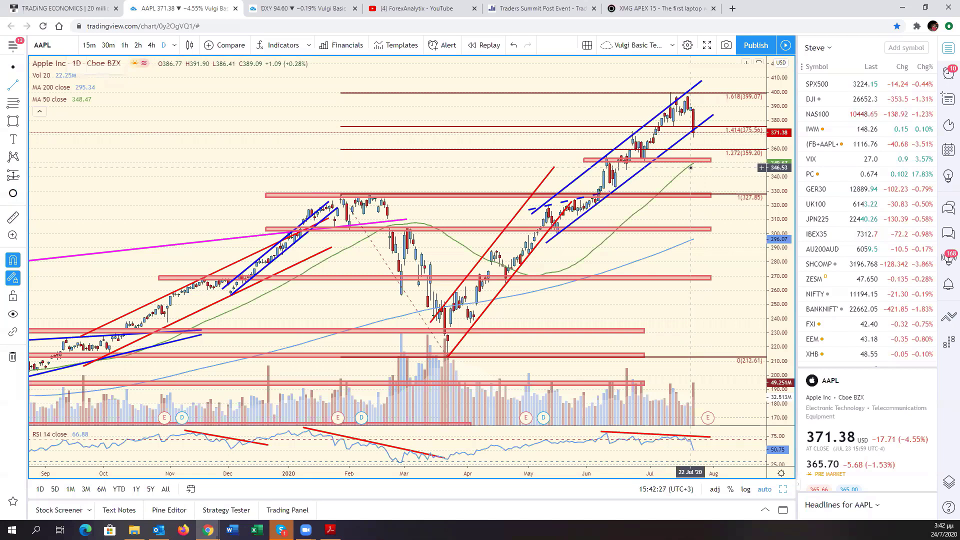
key(Escape)
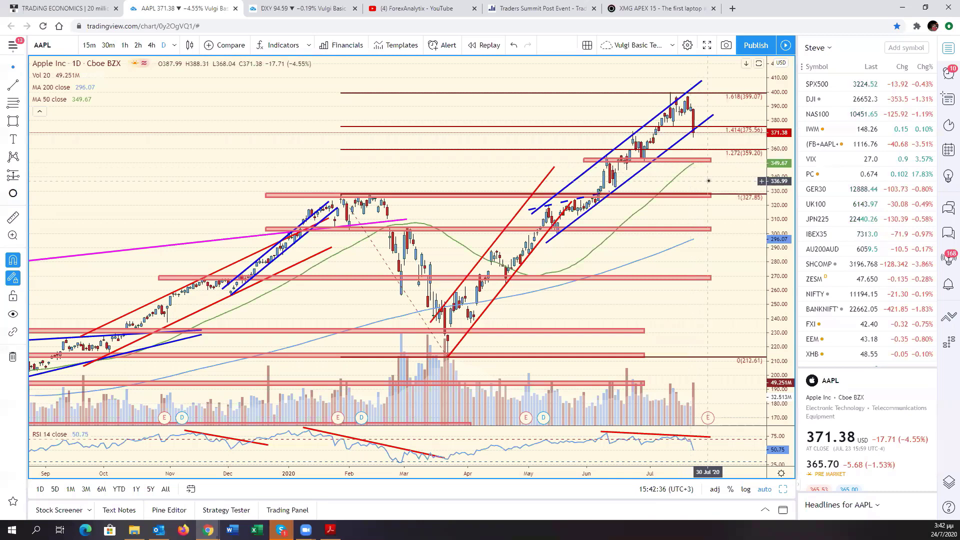
scroll(708, 181, down, 10)
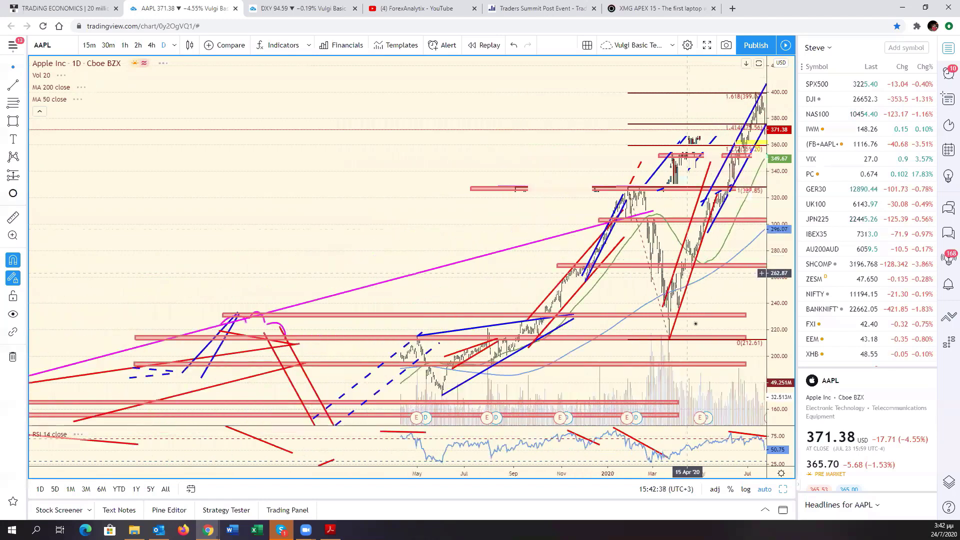
scroll(653, 335, down, 6)
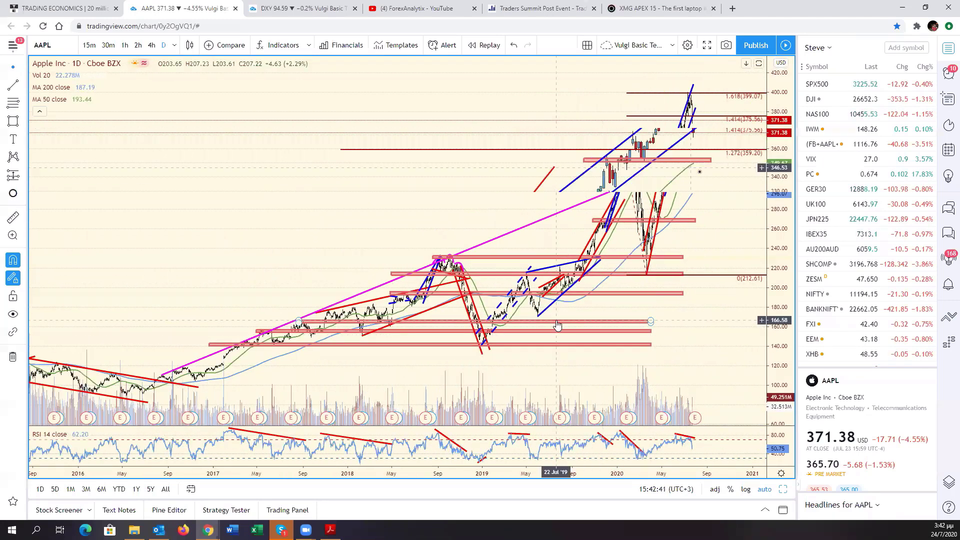
scroll(705, 182, down, 5)
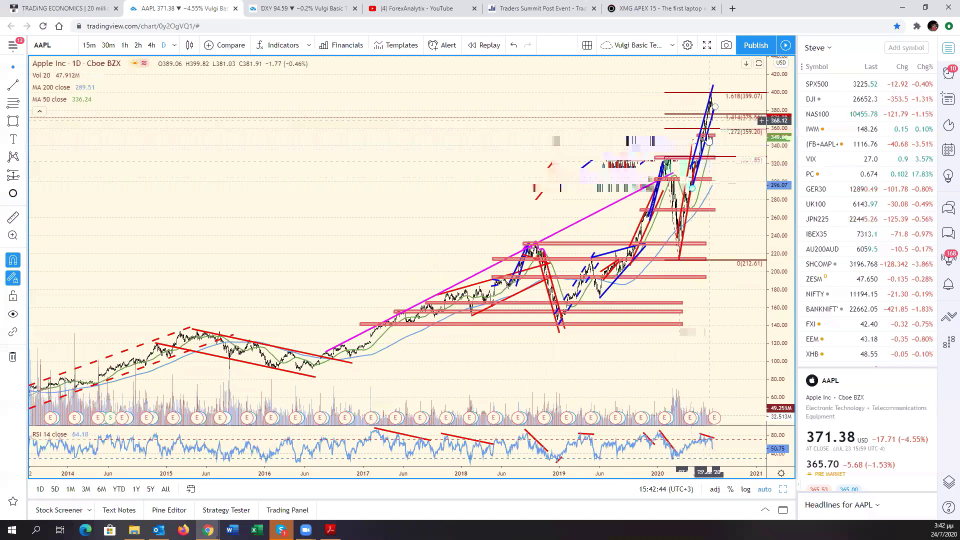
scroll(703, 190, up, 4)
scroll(703, 189, up, 8)
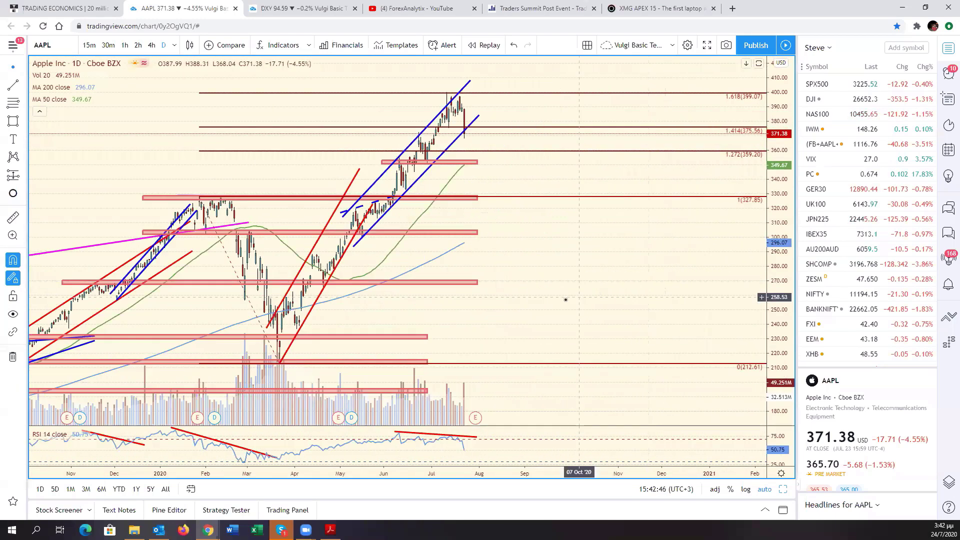
scroll(647, 297, up, 2)
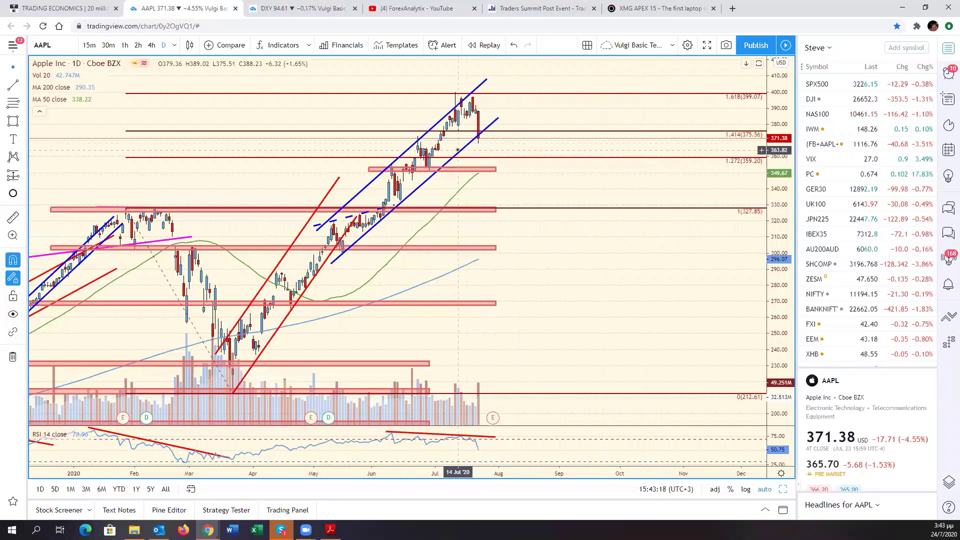
Clone the pink zone near 350 and move the copy up to about 370
right_click(475, 172)
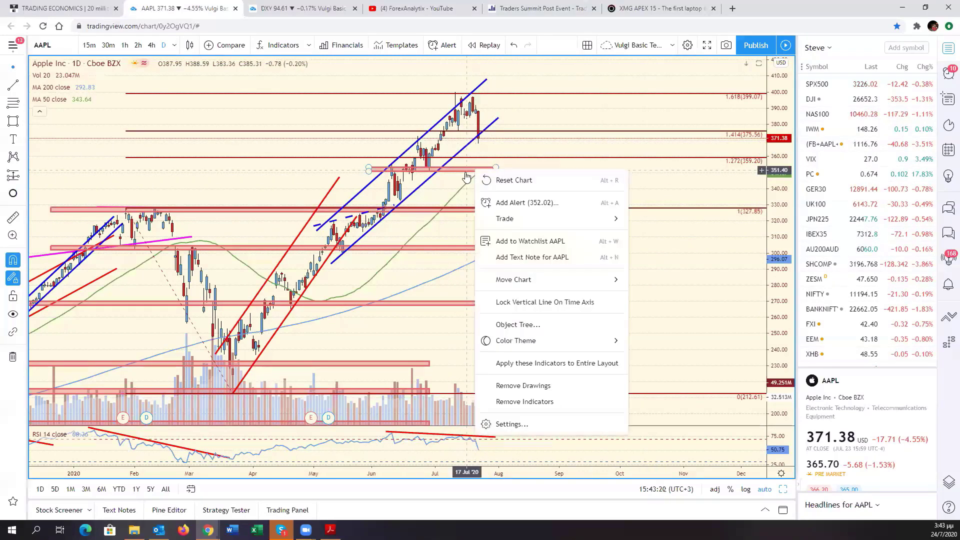
right_click(466, 170)
click(494, 237)
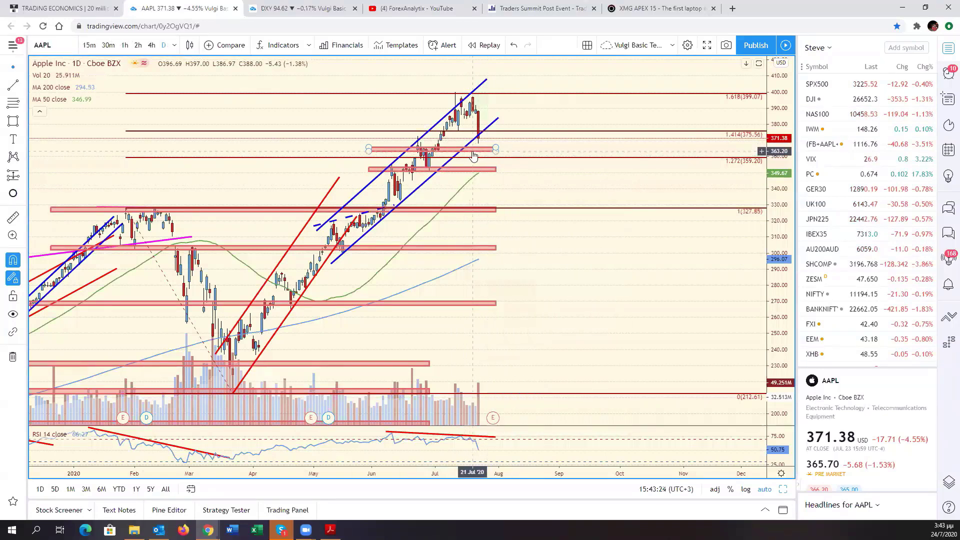
drag(471, 152, 473, 142)
click(536, 168)
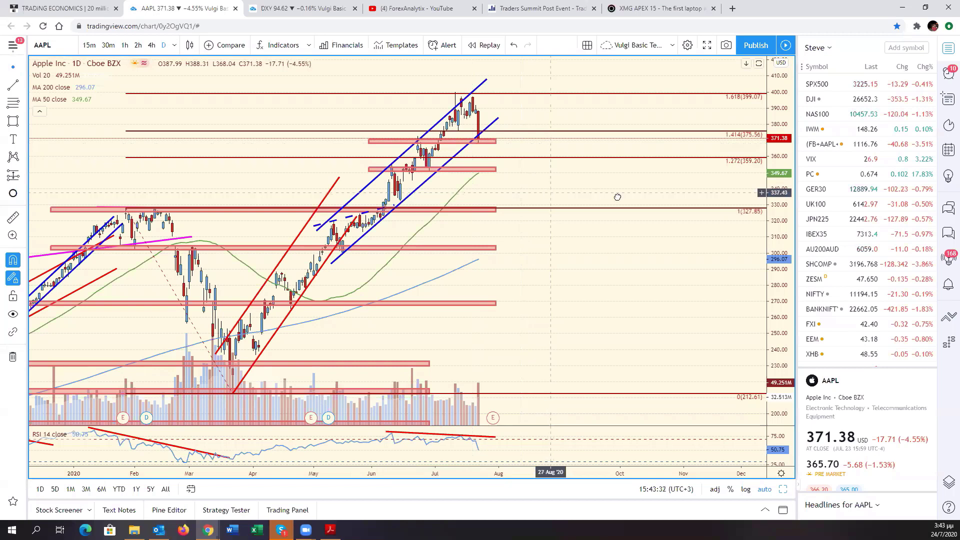
Pan the Apple chart back to show earlier months from October and adjust the zoom
drag(547, 194, 686, 214)
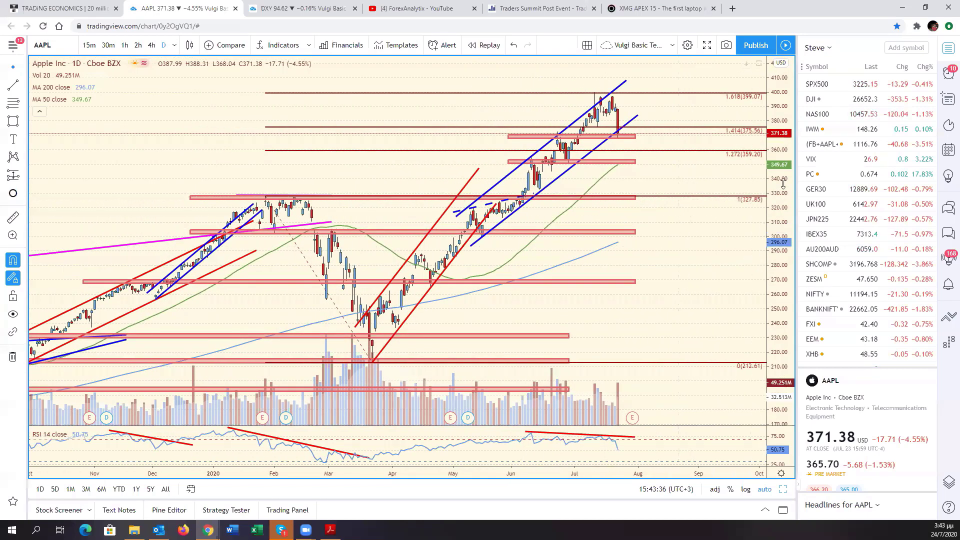
scroll(693, 256, up, 2)
scroll(692, 257, down, 3)
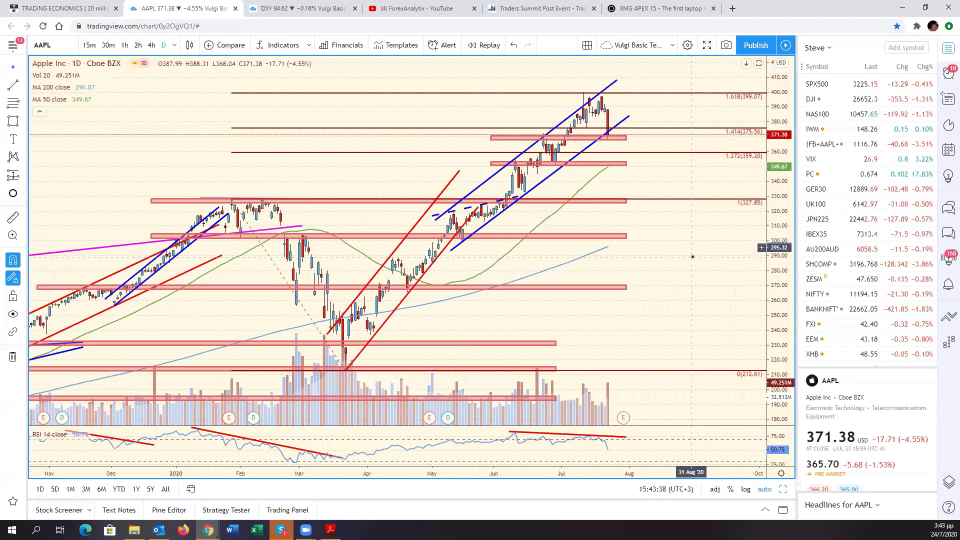
scroll(692, 257, up, 3)
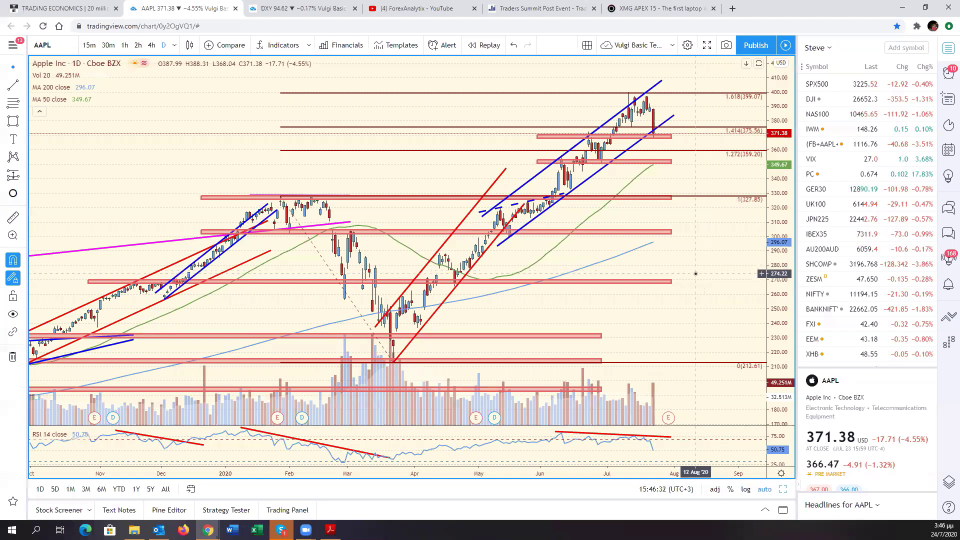
Zoom out on the Apple daily chart to review the zone near 370
scroll(655, 276, down, 2)
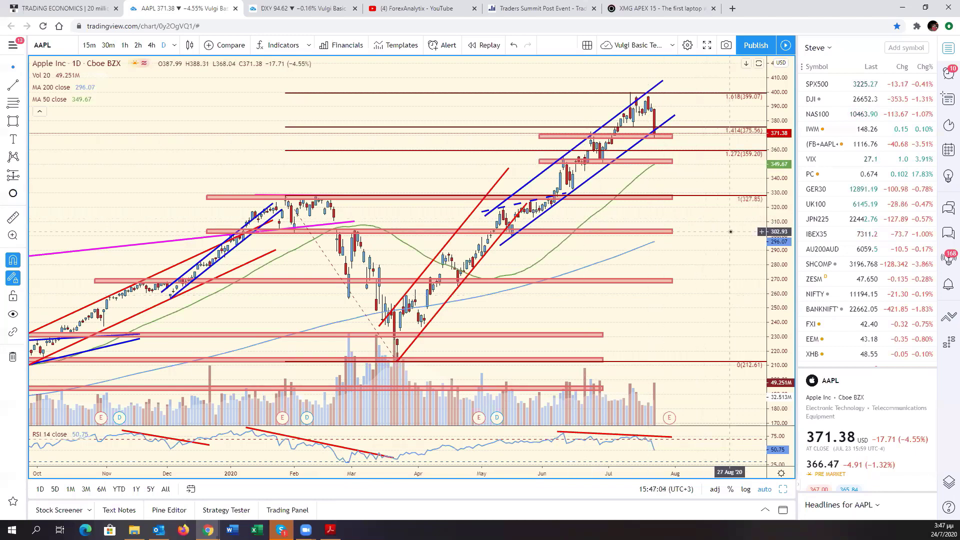
Switch the chart to TSLA and tweak its red pattern line and pink zone near 1400
click(68, 46)
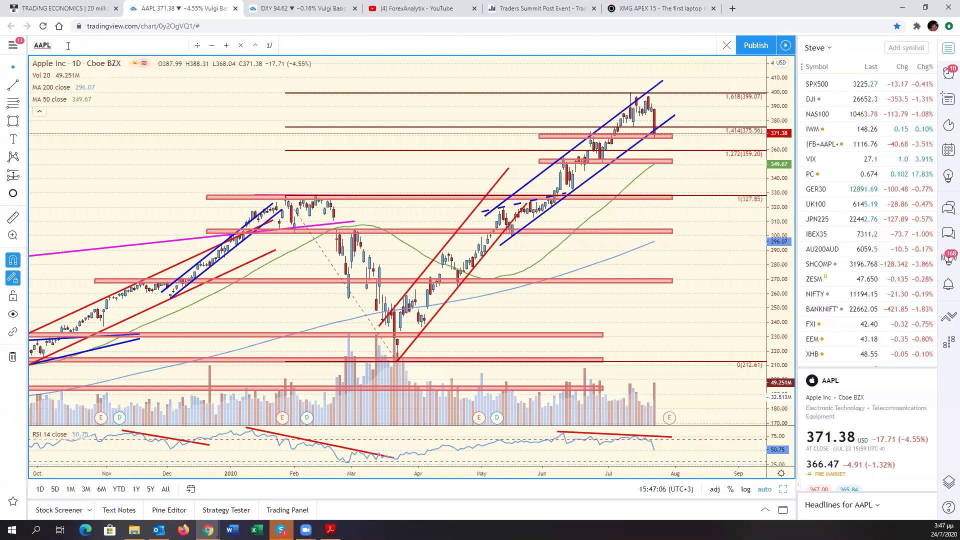
text(TSLA)
key(Return)
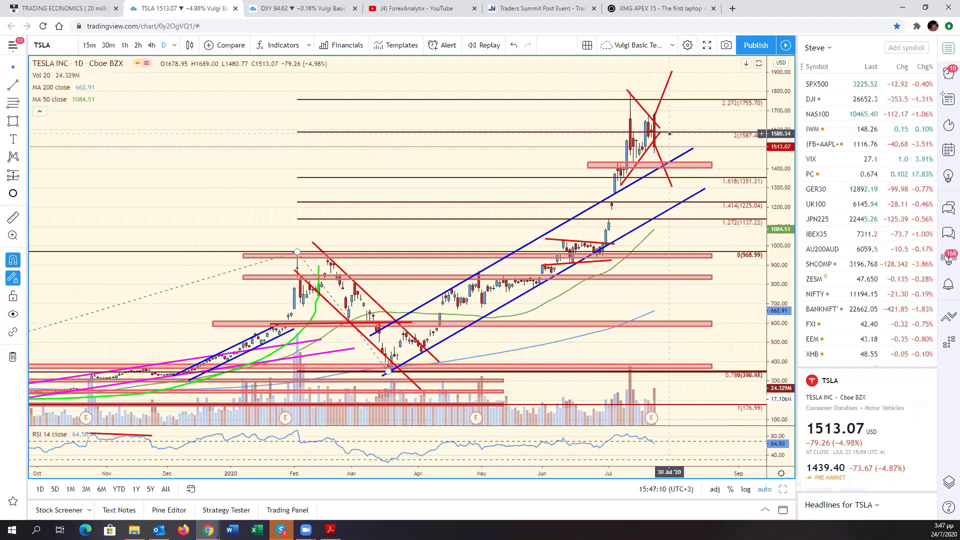
mouse_move(660, 128)
mouse_down()
mouse_move(669, 125)
mouse_move(660, 127)
mouse_up()
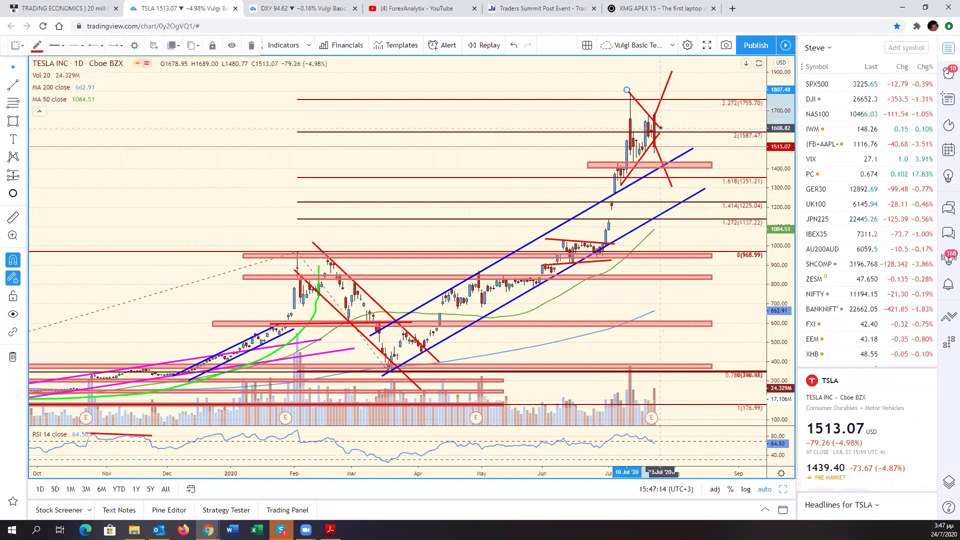
click(661, 134)
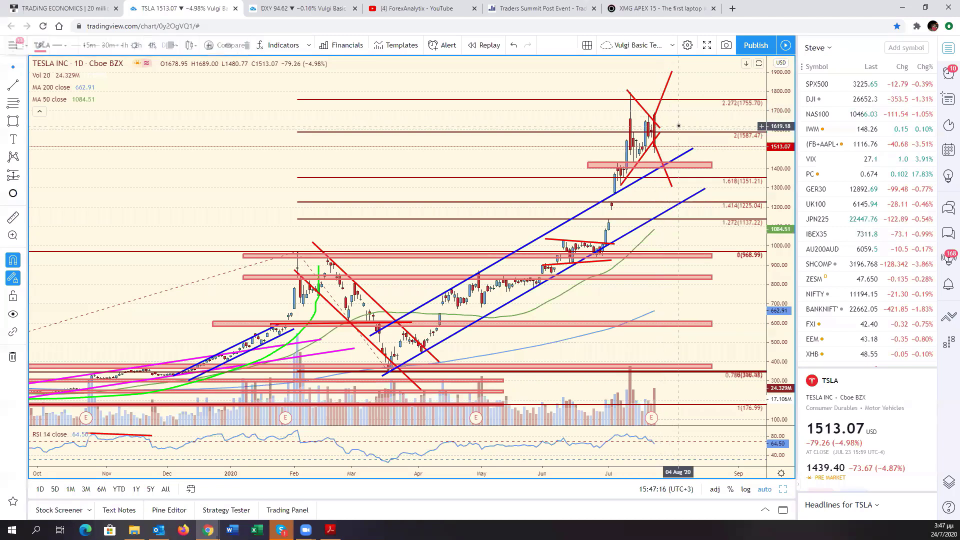
click(682, 166)
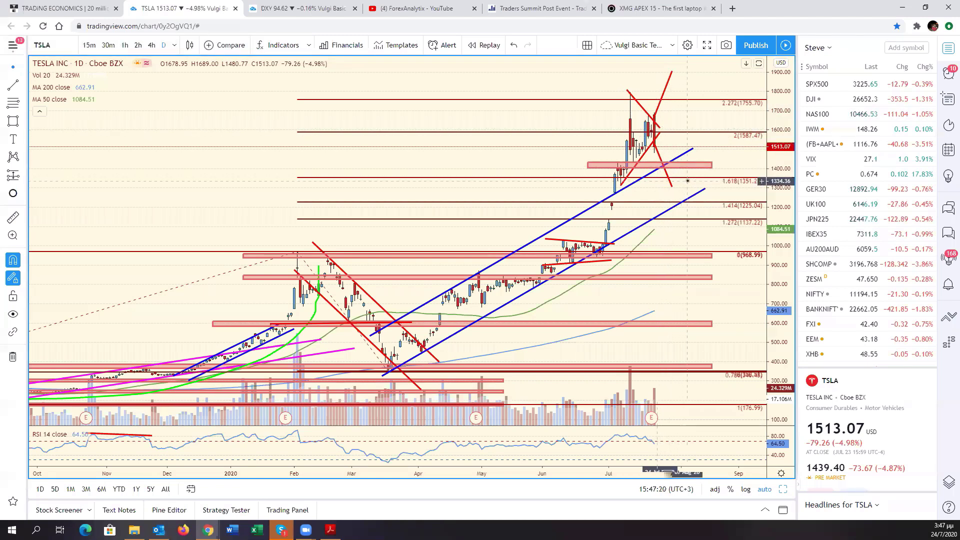
click(506, 182)
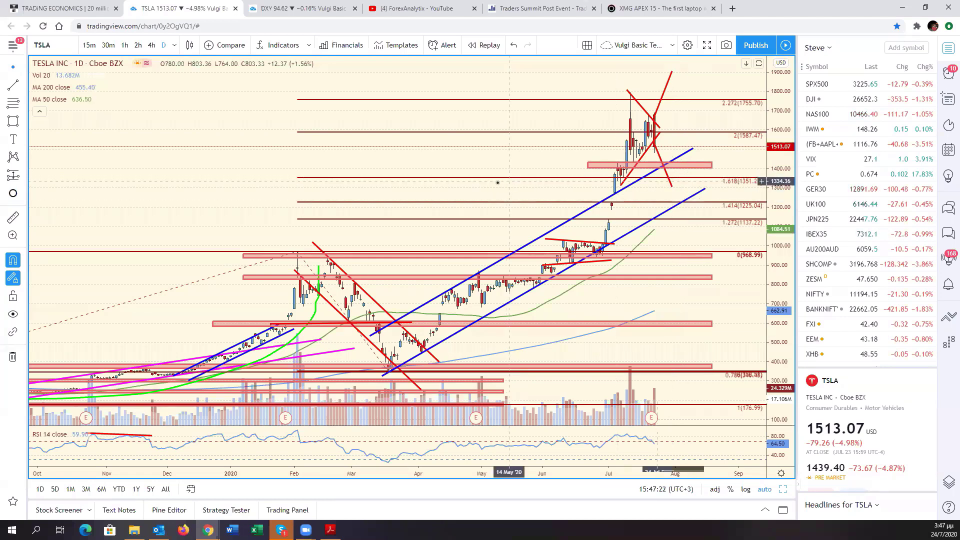
Draw a TSLA RSI trend line from the 06 Jul peak, then switch to NAS100
click(14, 86)
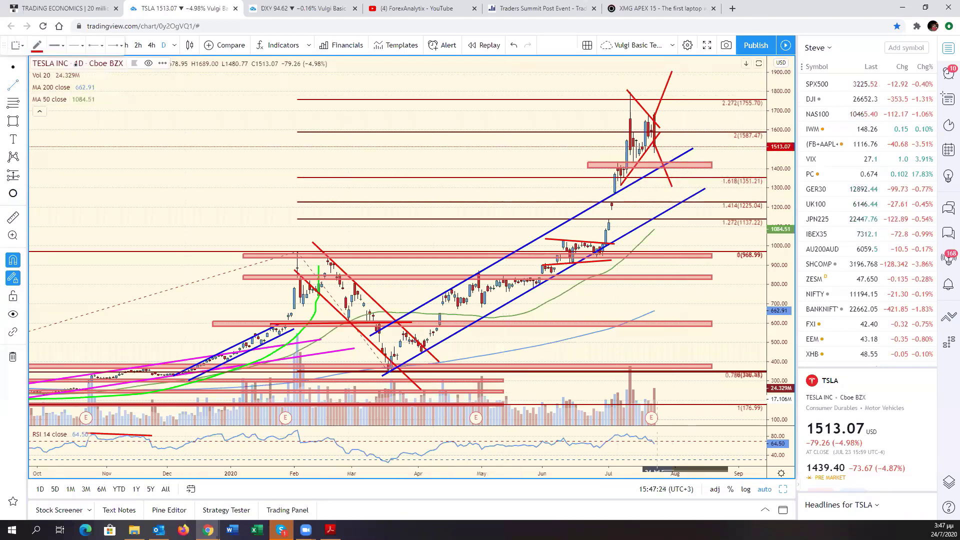
click(614, 433)
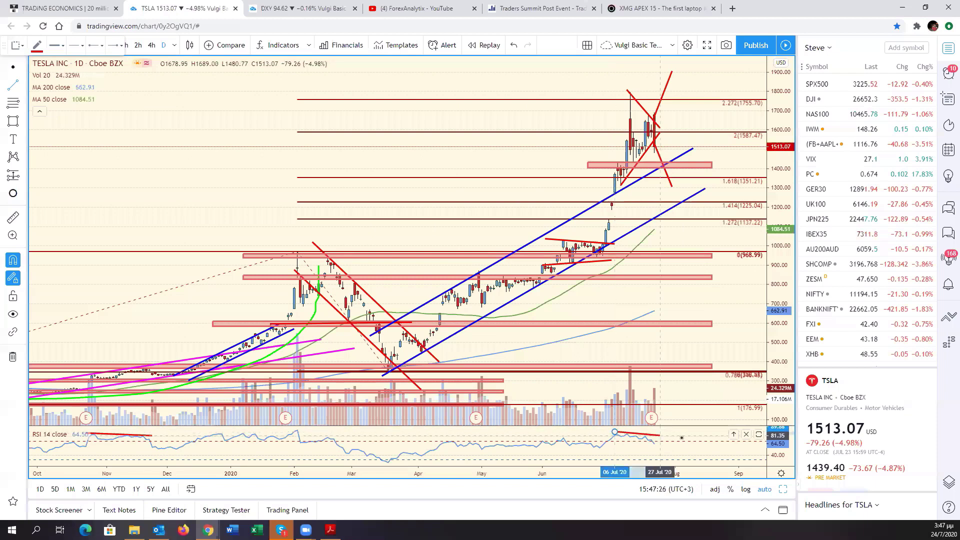
click(667, 438)
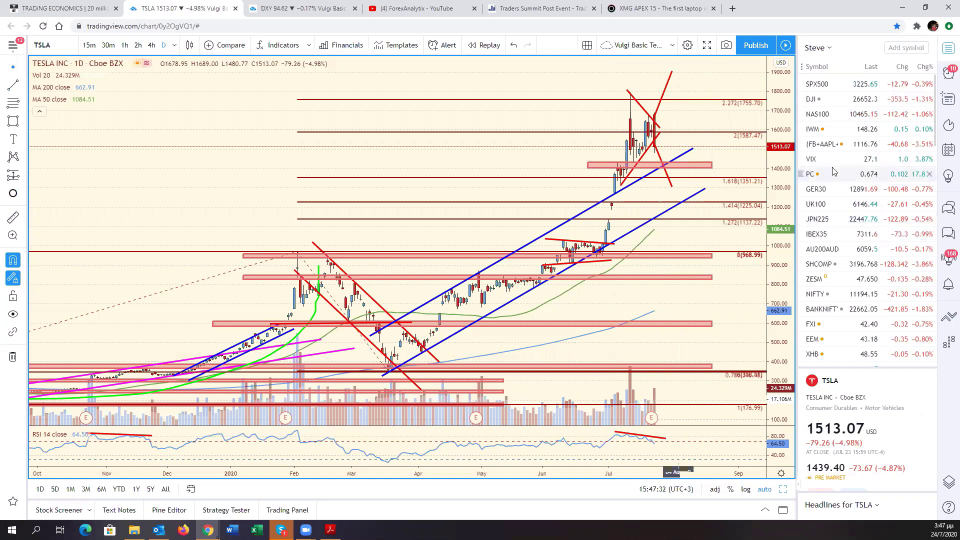
drag(747, 244, 820, 235)
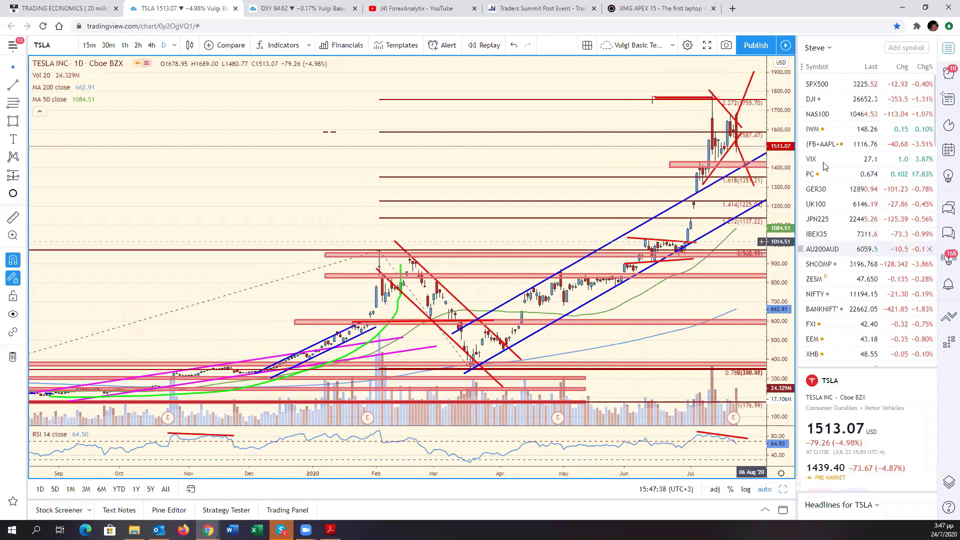
click(826, 116)
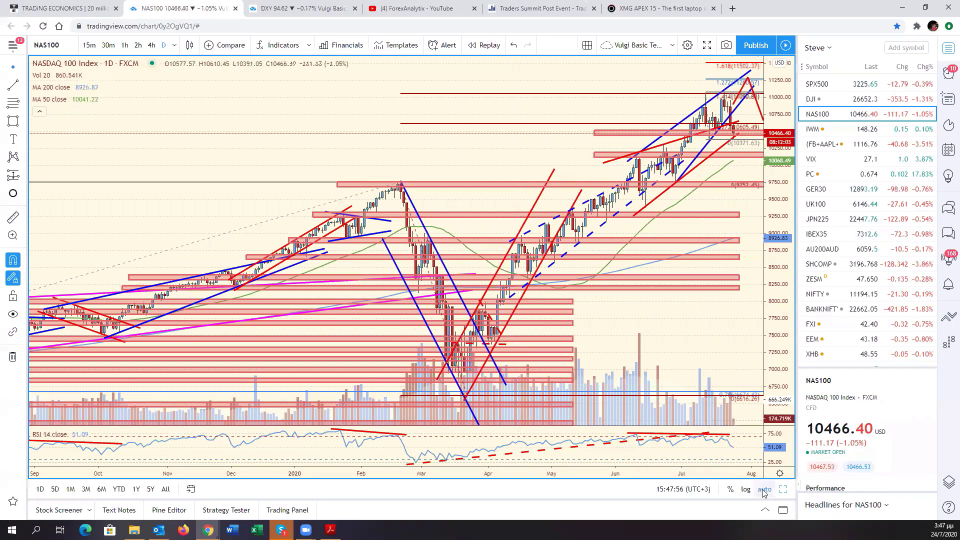
Restore the six-chart grid from the maximized NASDAQ 100 chart with Alt+Enter
key(alt+Return)
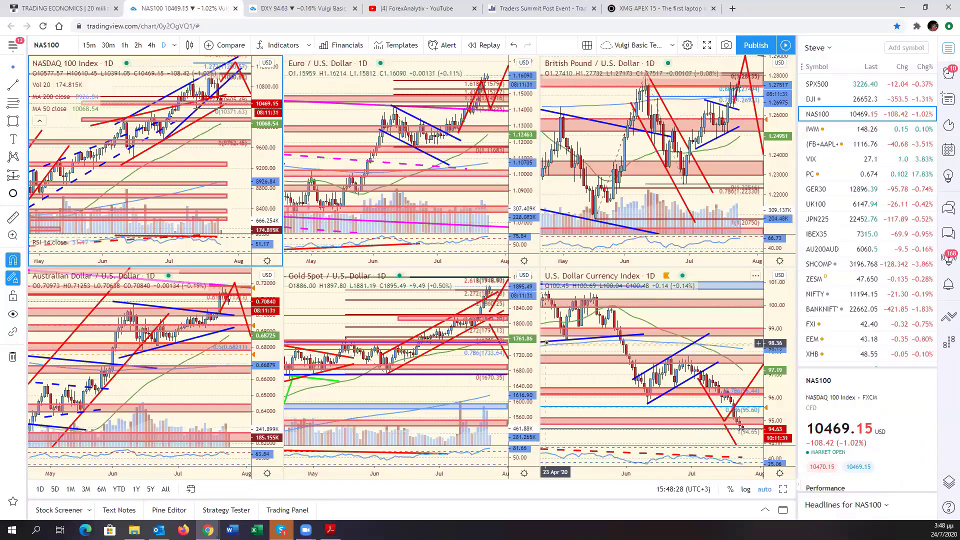
Make the NASDAQ 100 pane active and maximize it to full size
click(481, 361)
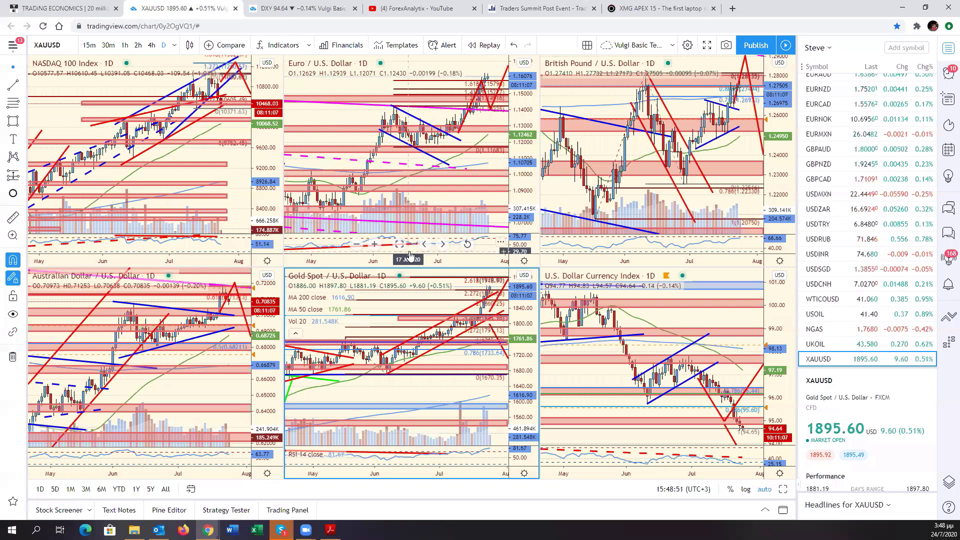
click(235, 189)
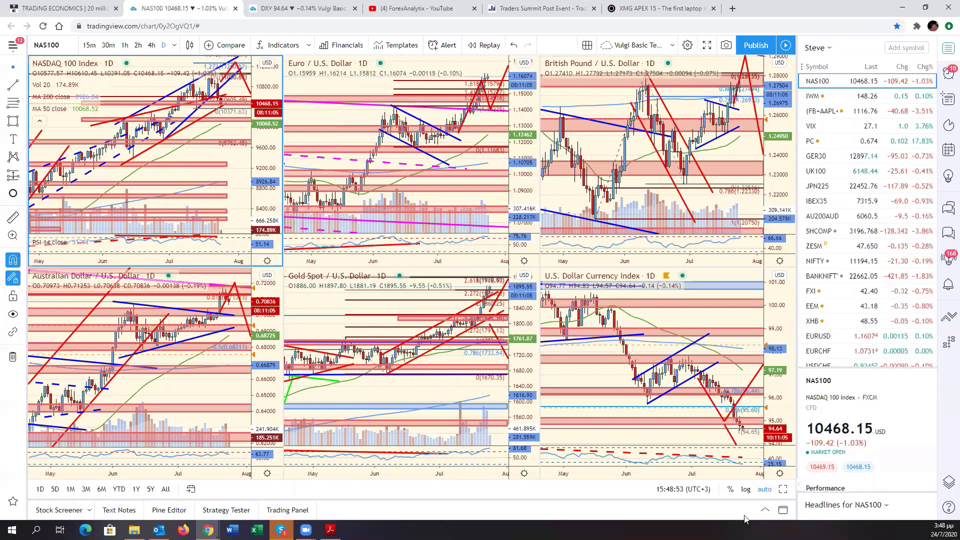
click(783, 490)
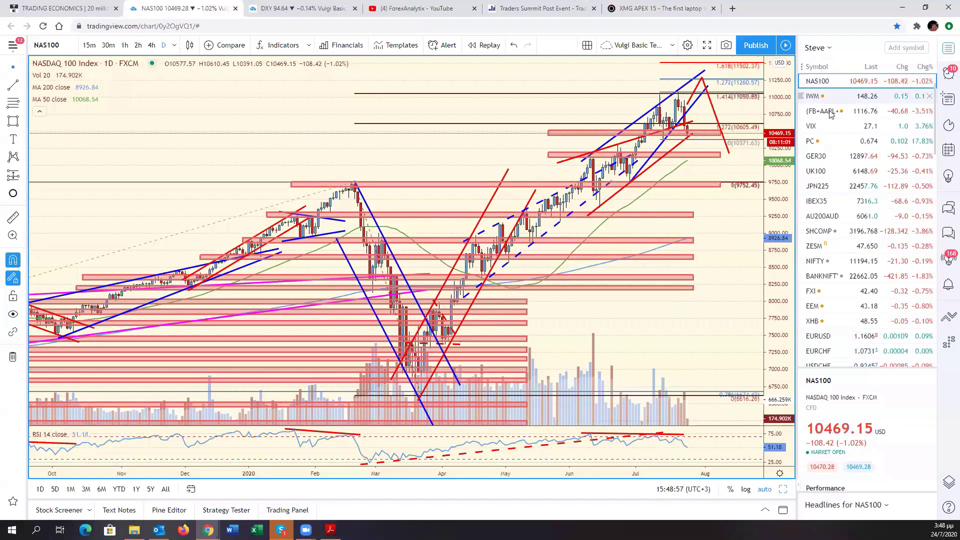
View SPX500, then NAS100, then open the (FB+AAPL+AMZN+NFLX+GOOG)/5 composite chart
scroll(831, 103, up, 1)
click(820, 84)
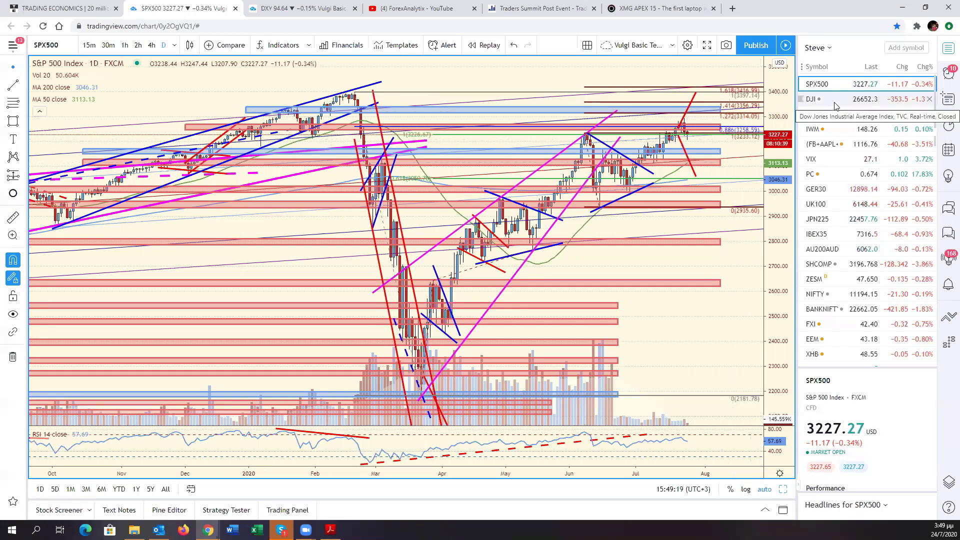
click(838, 114)
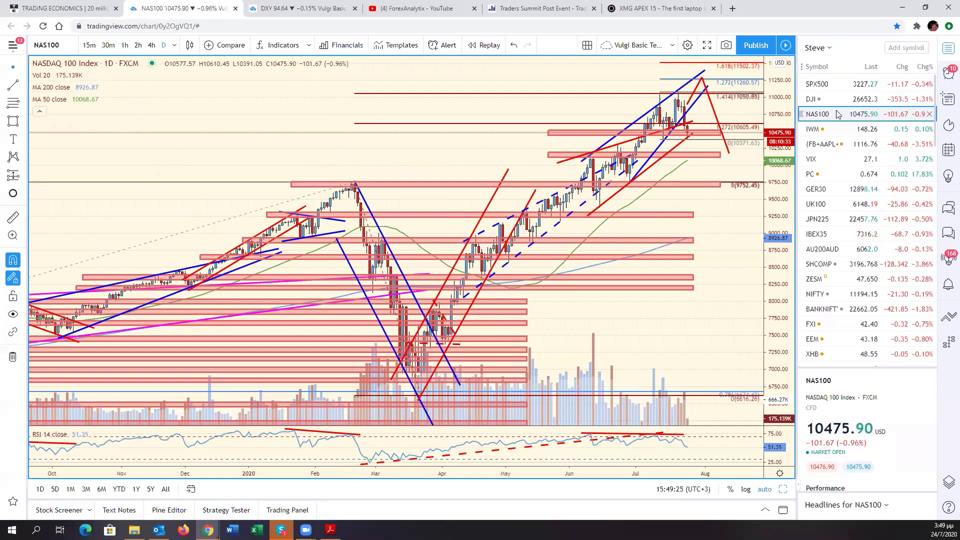
click(864, 145)
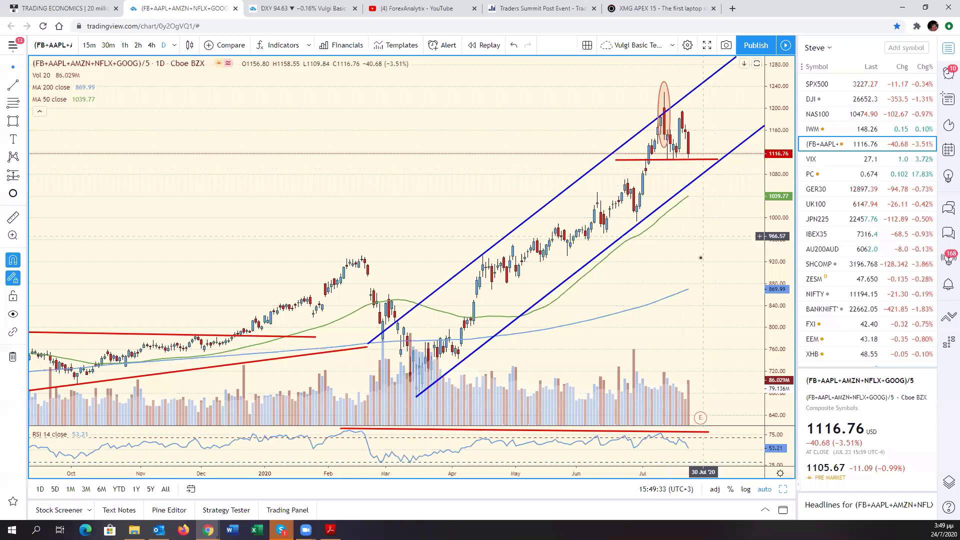
Pan the composite chart slightly and zoom out the time axis back to June 2019
drag(674, 253, 668, 252)
scroll(669, 252, down, 2)
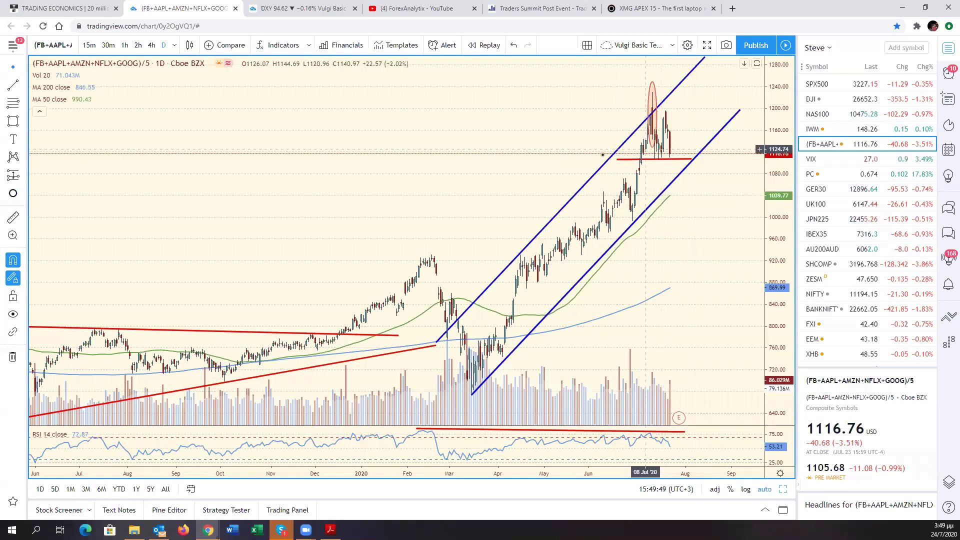
Draw a green vertical target line projecting from 1101.78 support down to about 1008
click(13, 85)
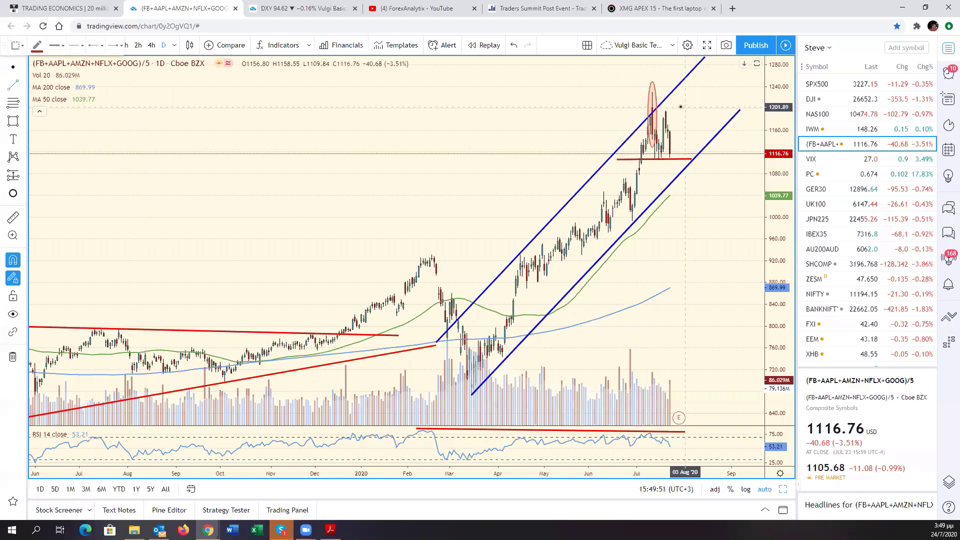
drag(682, 108, 682, 158)
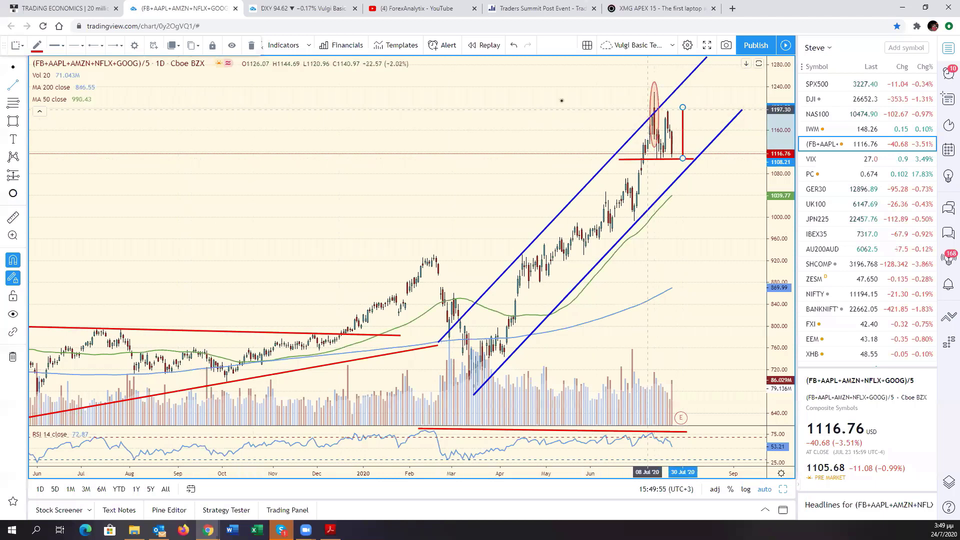
click(37, 45)
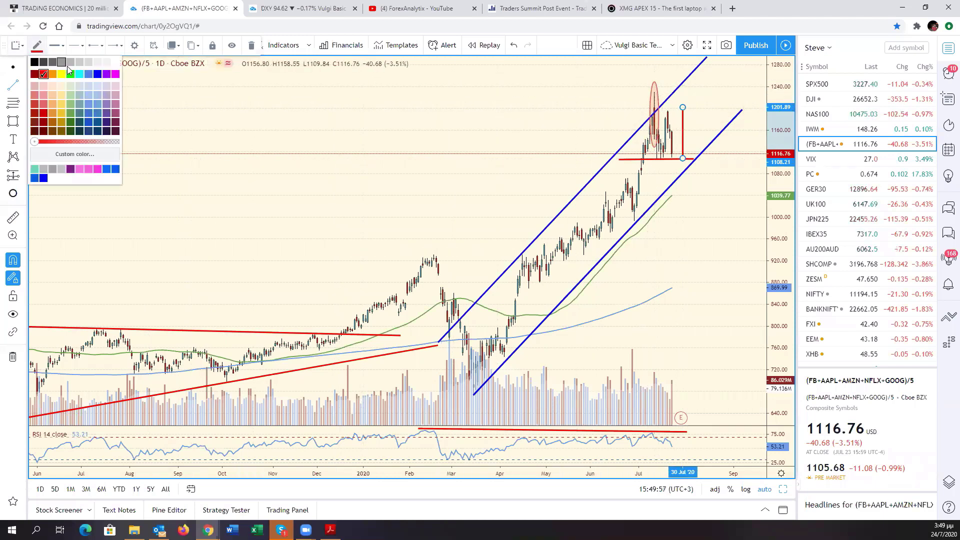
click(74, 74)
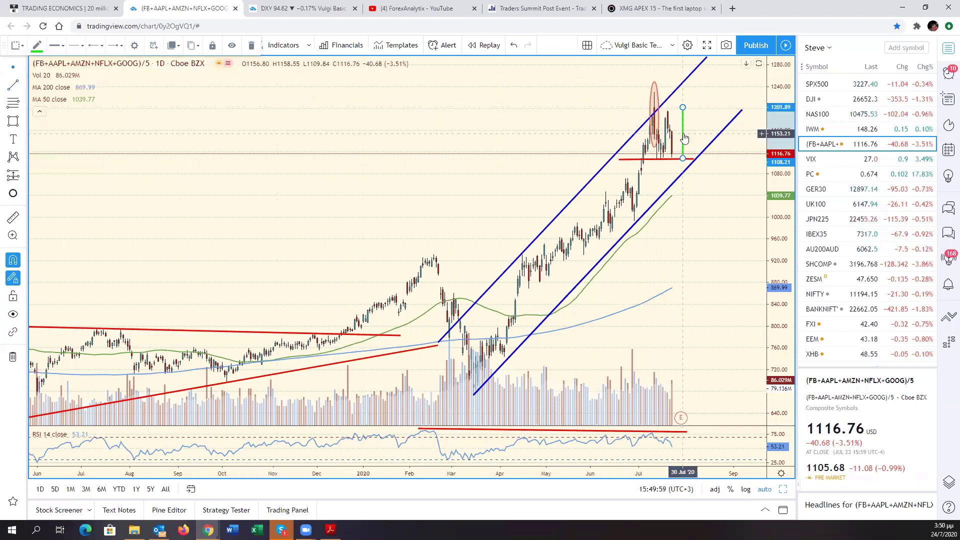
drag(681, 134, 681, 188)
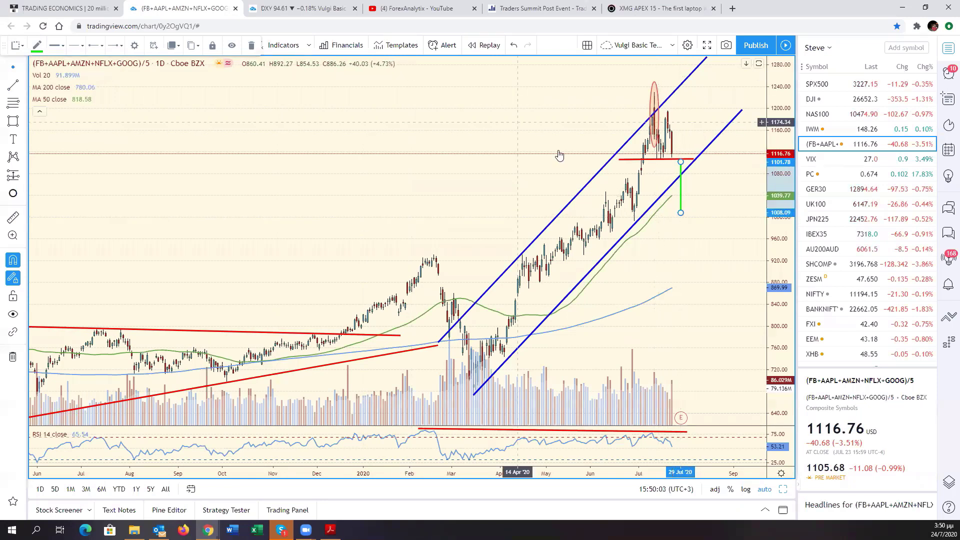
Zoom the composite chart out and back in, then view SPX500 and return to NAS100
click(687, 214)
scroll(585, 232, down, 3)
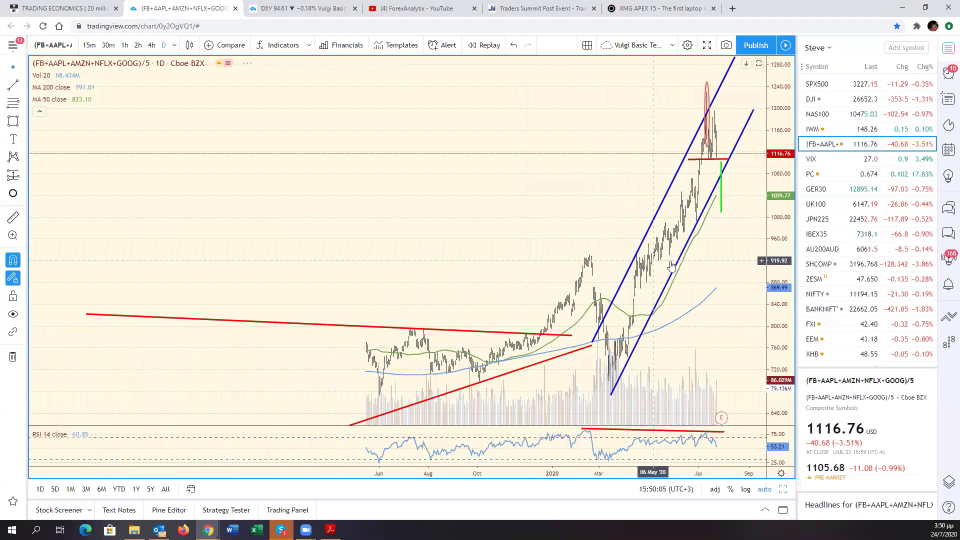
scroll(668, 260, down, 3)
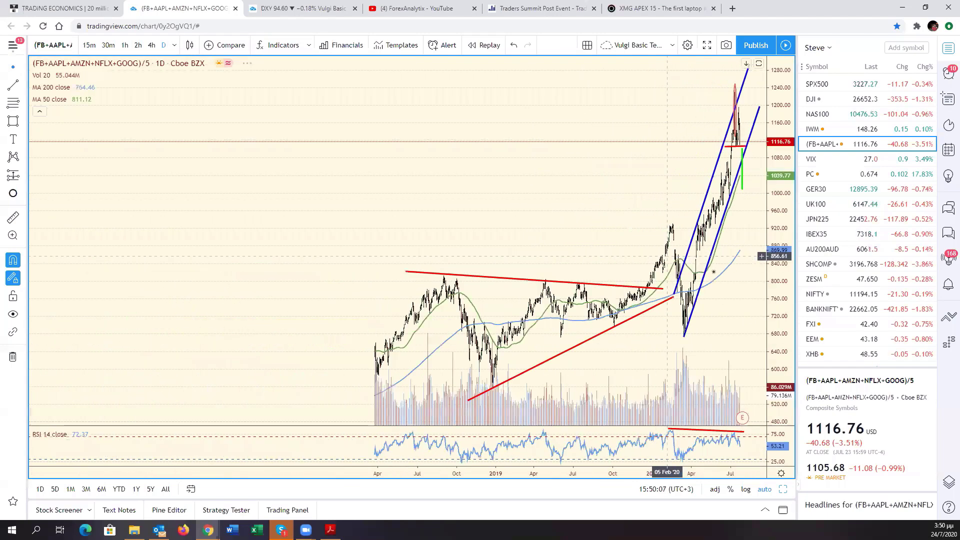
scroll(709, 277, up, 5)
scroll(709, 276, up, 5)
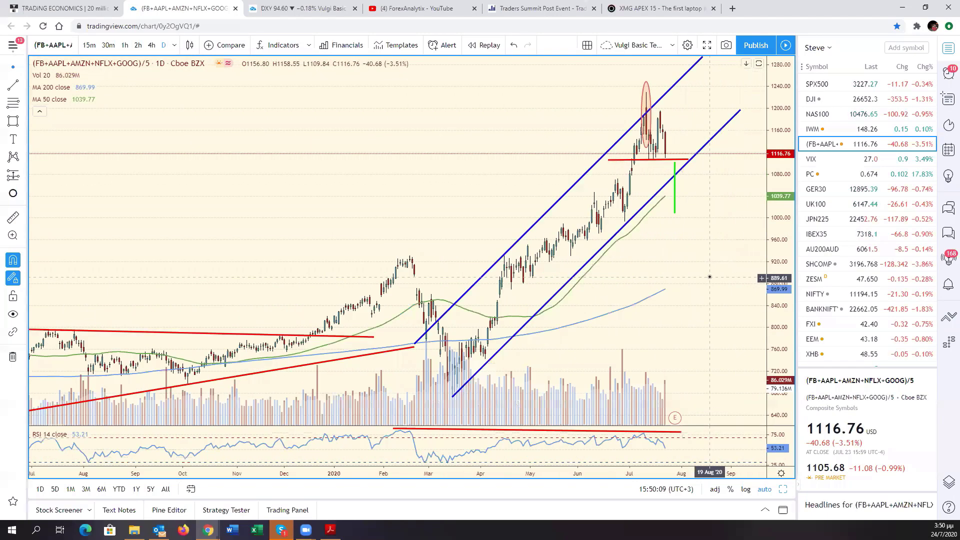
click(840, 84)
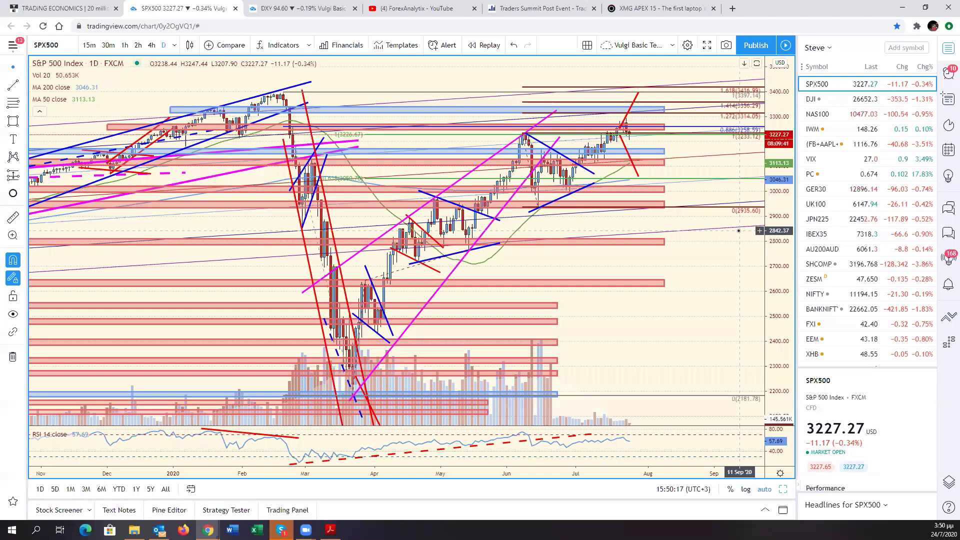
click(820, 114)
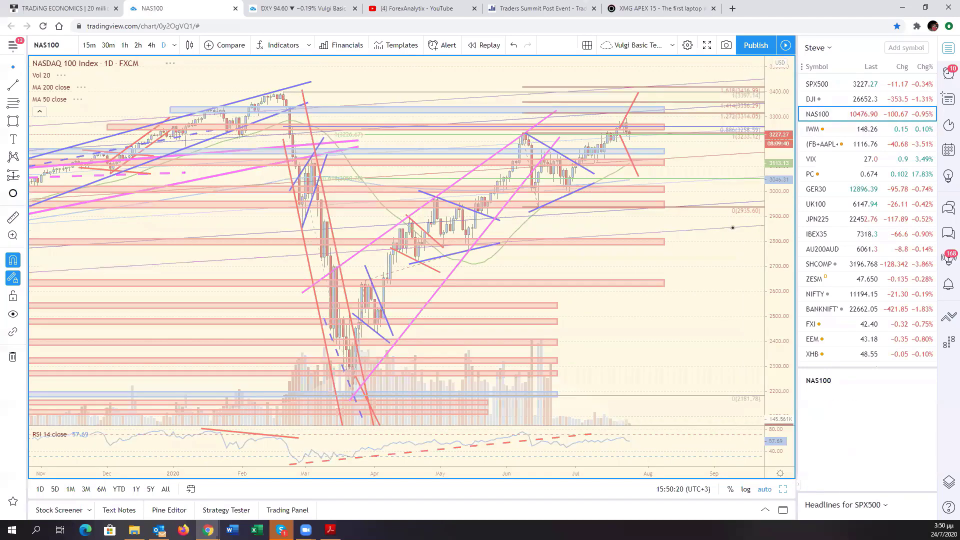
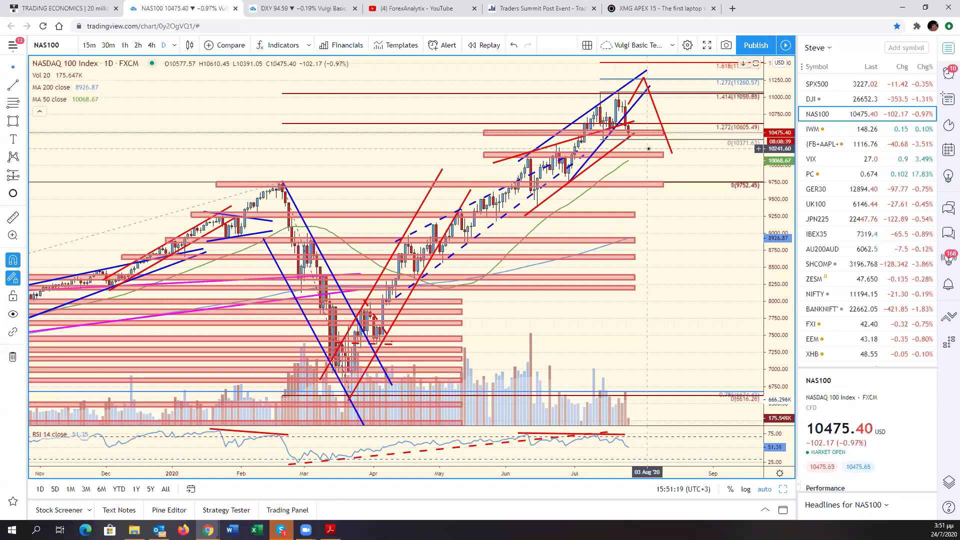
Glance at the S&P 500, then maximize the DXY daily chart from the six-chart grid
click(817, 84)
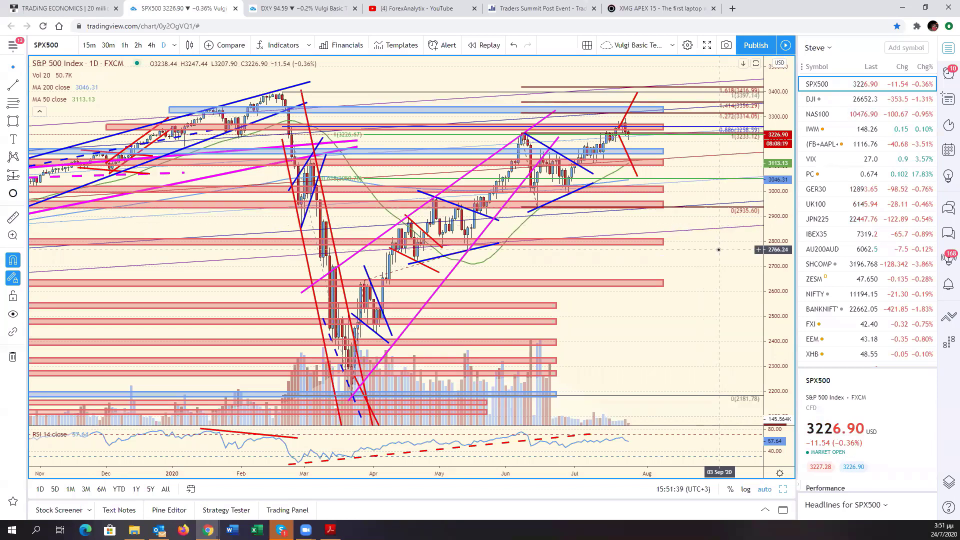
scroll(705, 214, left, 5)
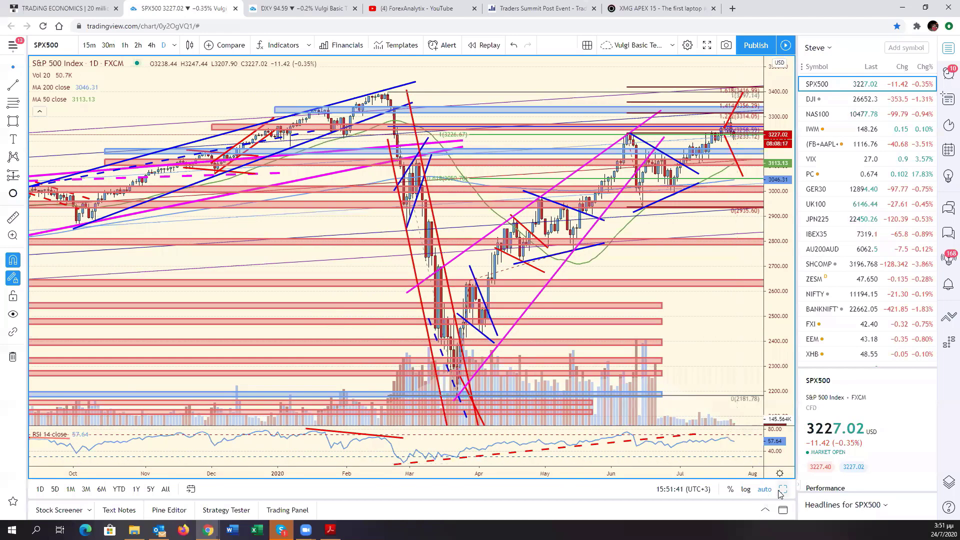
key(alt+Return)
click(741, 376)
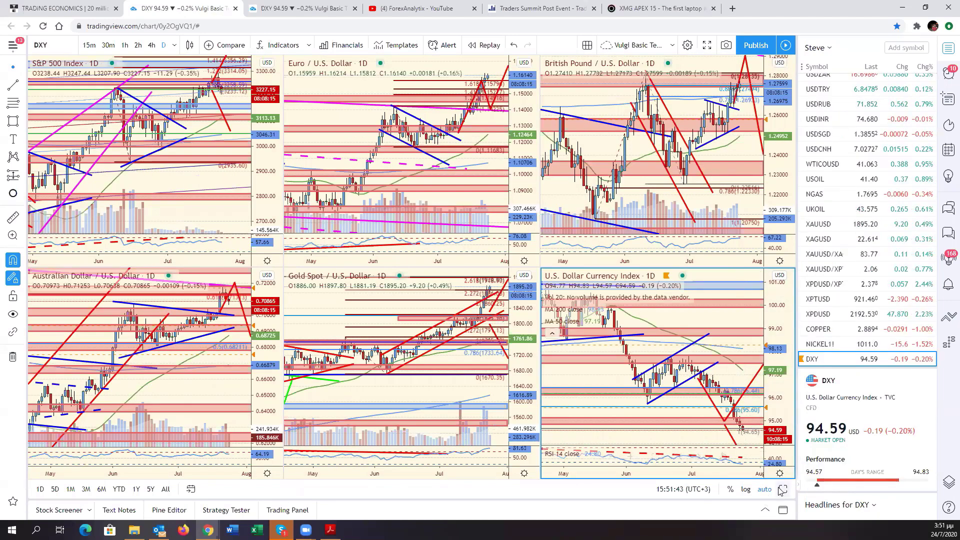
click(783, 492)
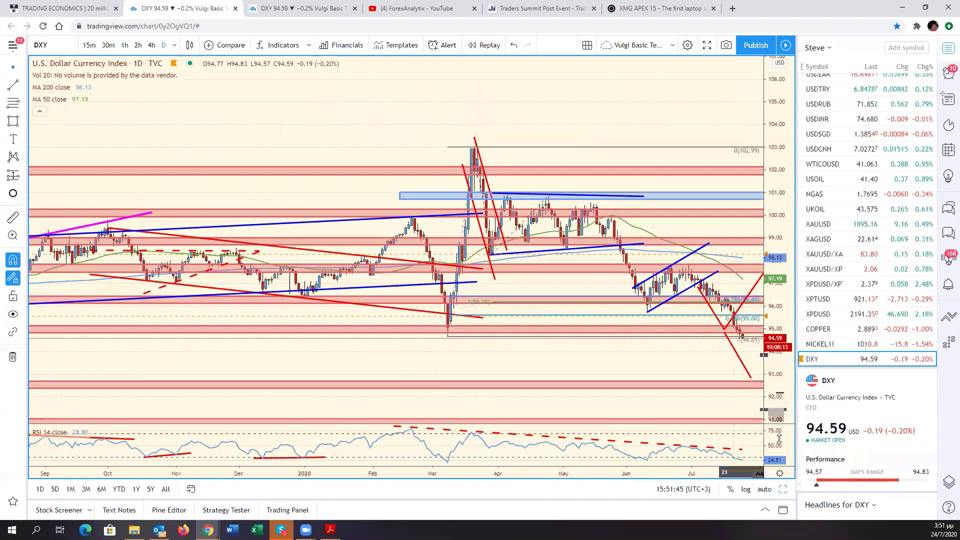
Zoom DXY out to several years and measure the rally: 8.47 (8.96%) over 386 bars
scroll(685, 363, down, 6)
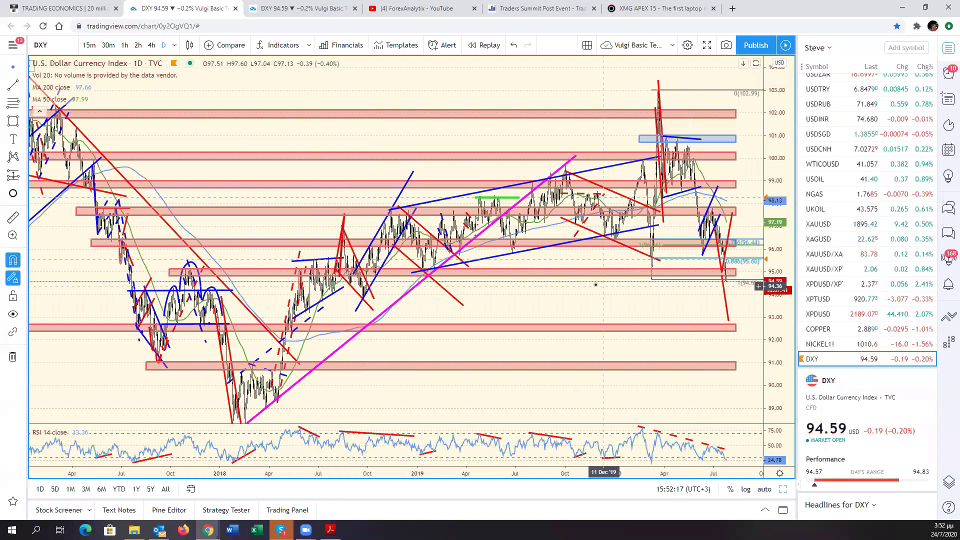
scroll(604, 285, down, 3)
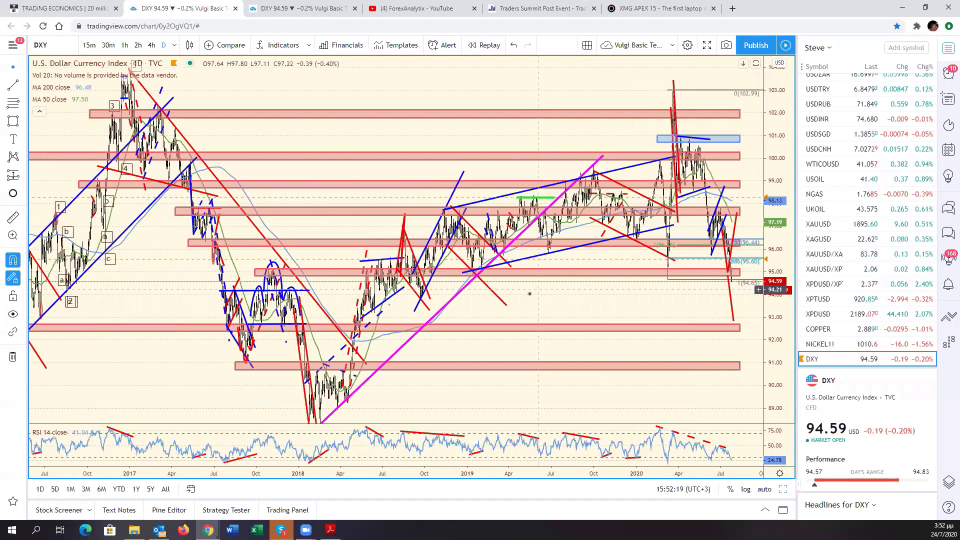
scroll(476, 306, up, 3)
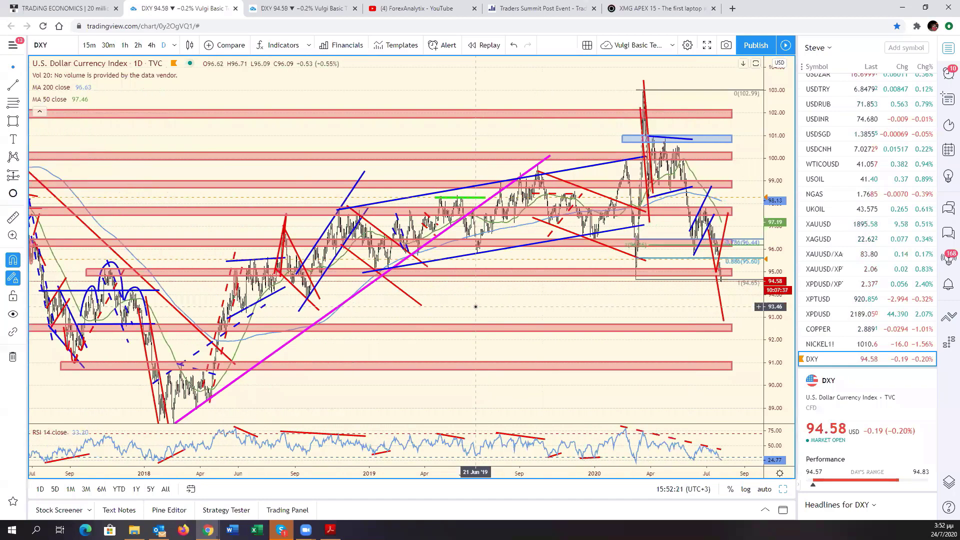
scroll(413, 319, down, 2)
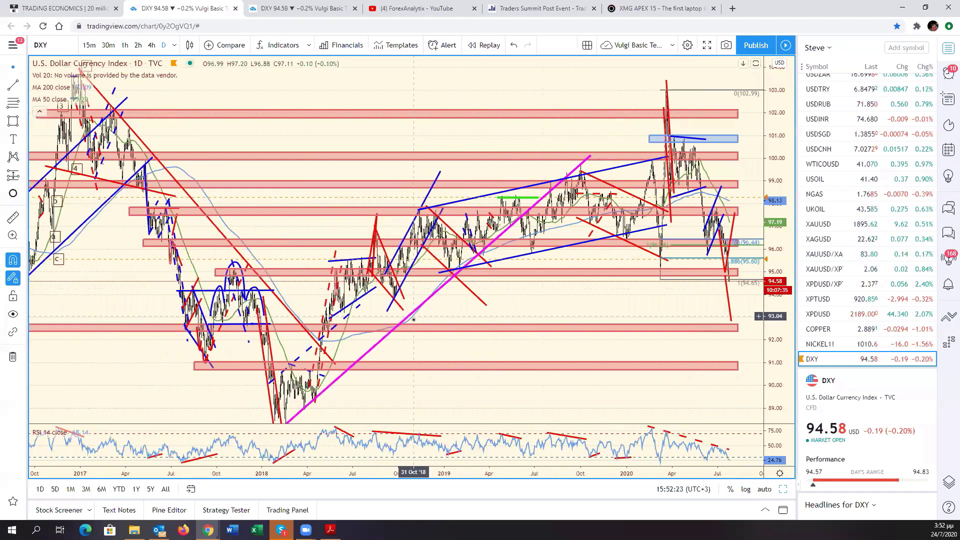
scroll(414, 319, down, 1)
drag(525, 317, 478, 285)
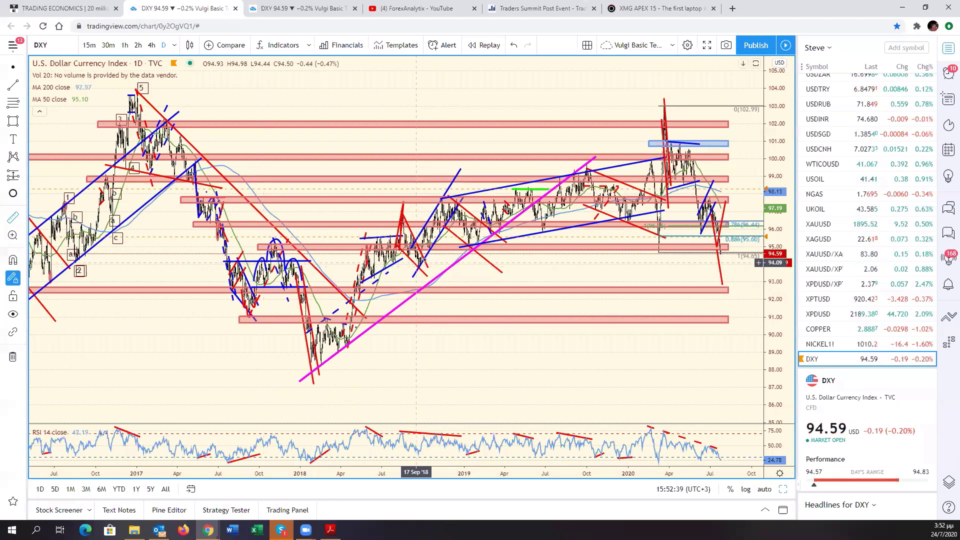
click(423, 254)
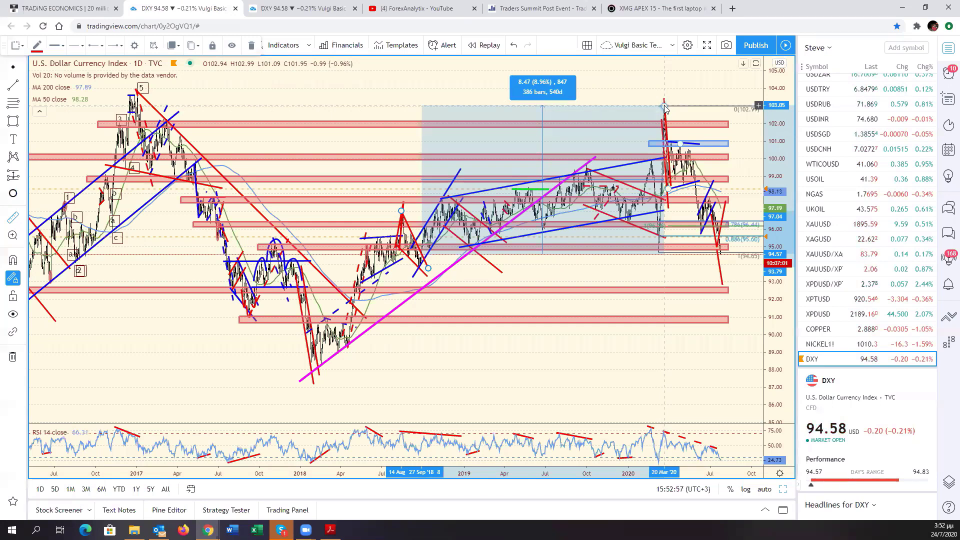
Remove the upward measurement and gauge DXY's fall from the March 2020 high to 94.58
click(665, 107)
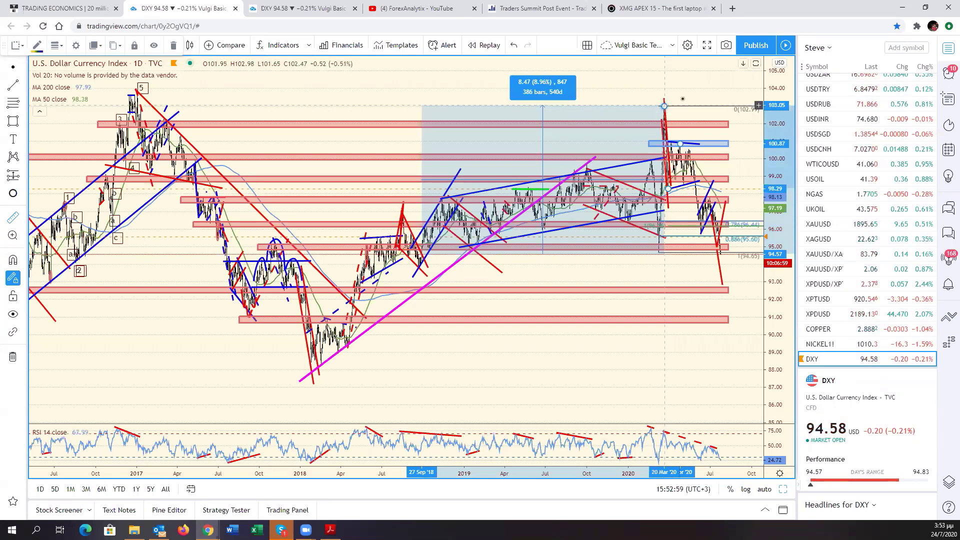
click(683, 100)
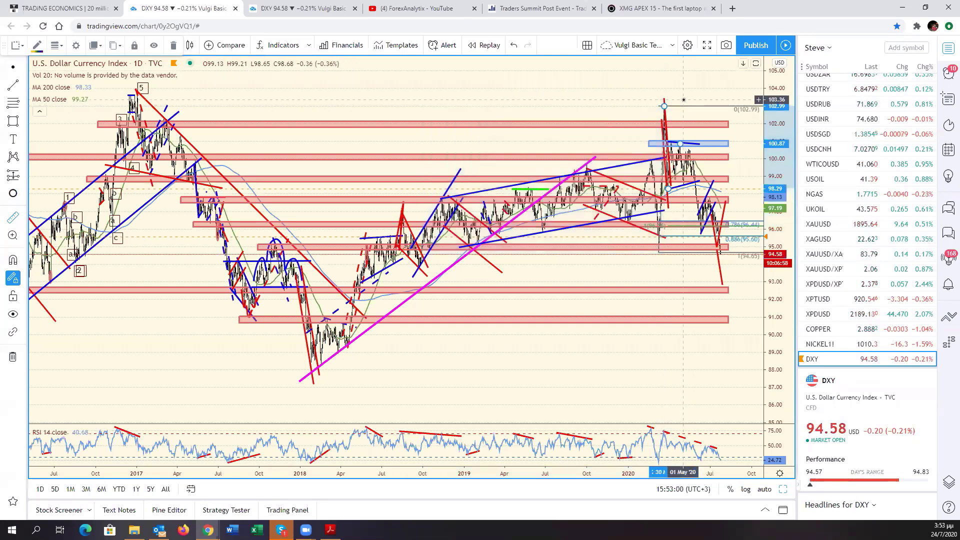
click(13, 219)
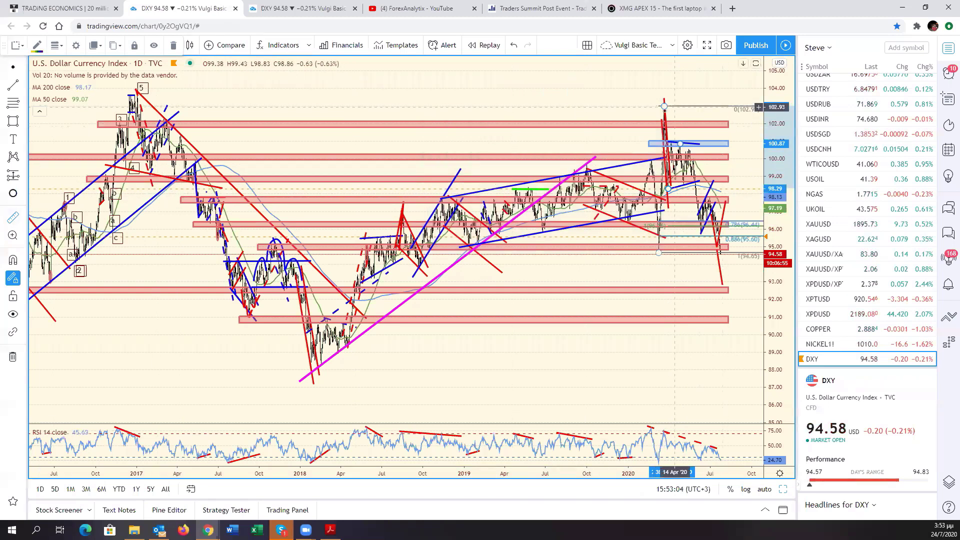
click(664, 107)
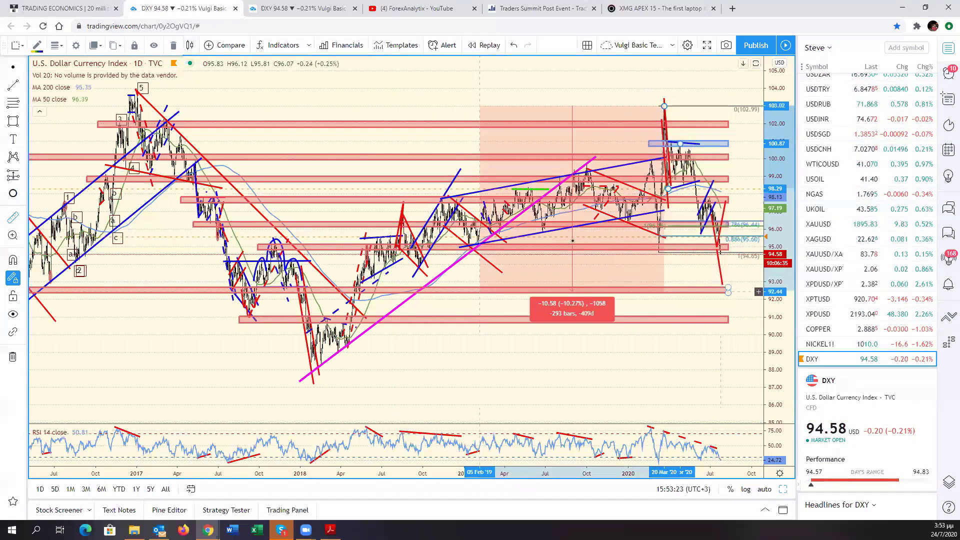
click(500, 250)
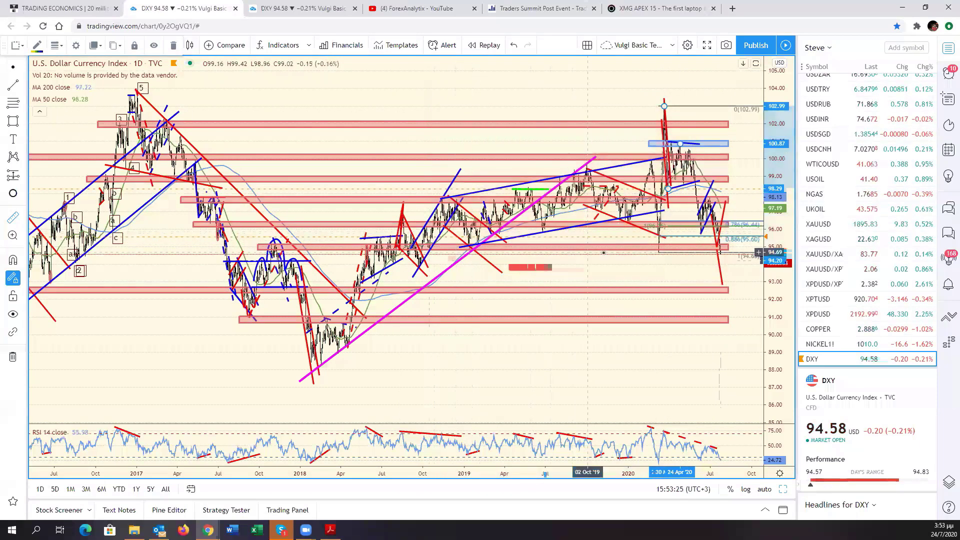
scroll(662, 274, up, 3)
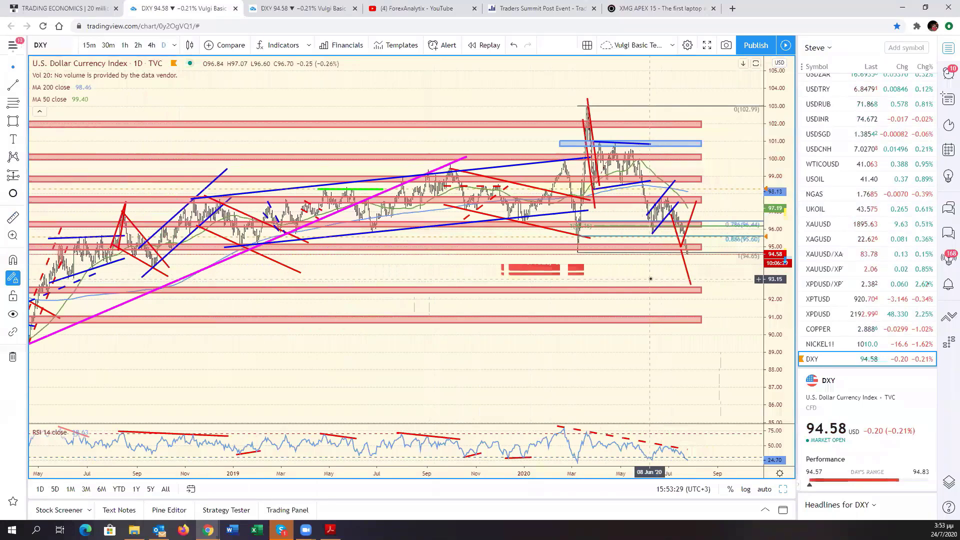
Extend the dashed red RSI trendline on DXY further to the right
click(687, 450)
drag(687, 450, 705, 451)
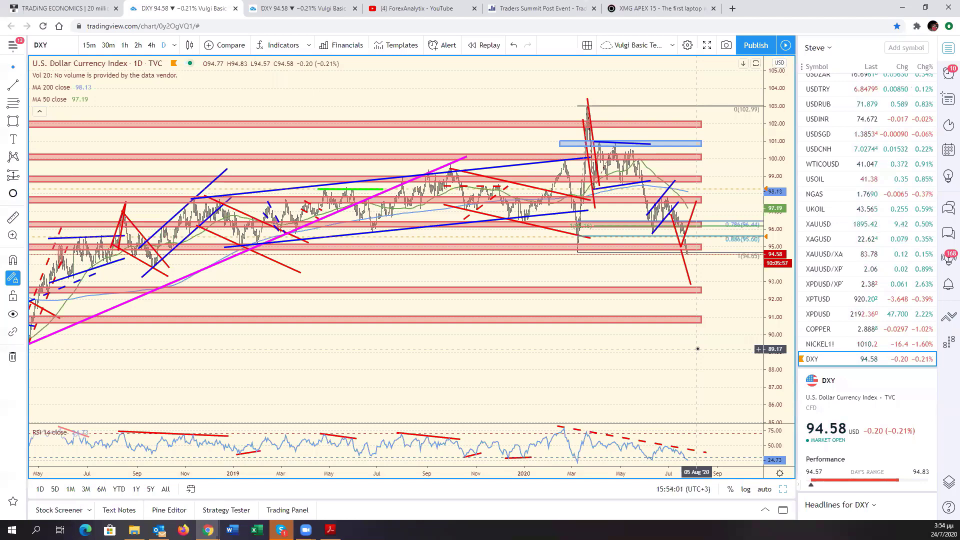
scroll(602, 320, up, 4)
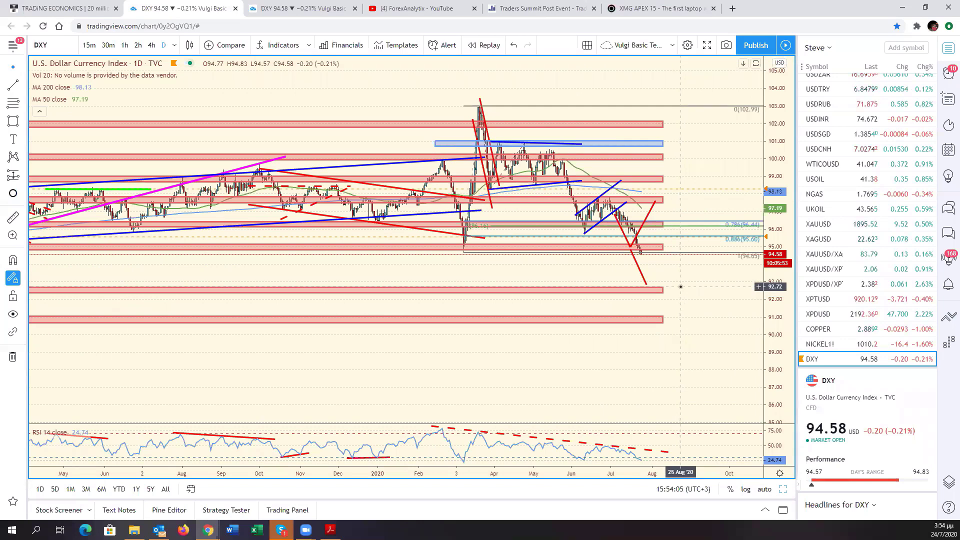
scroll(680, 287, up, 3)
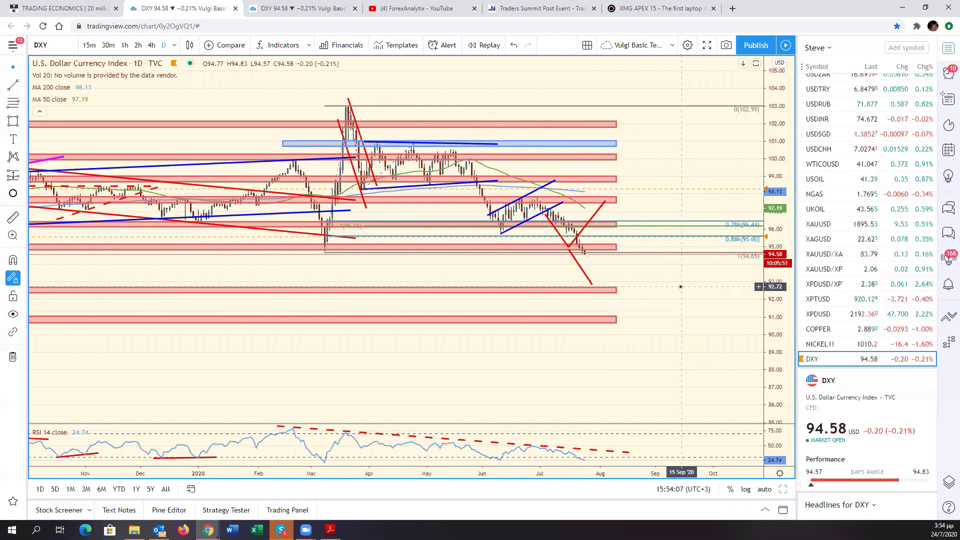
Pan DXY back to late 2019, auto-fit the price scale, and return to the grid
drag(663, 290, 743, 286)
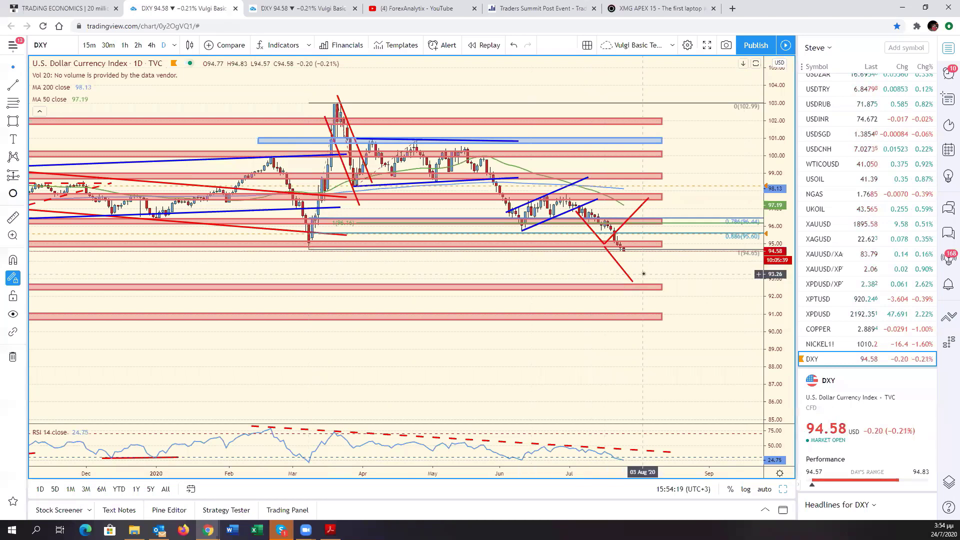
drag(643, 273, 761, 291)
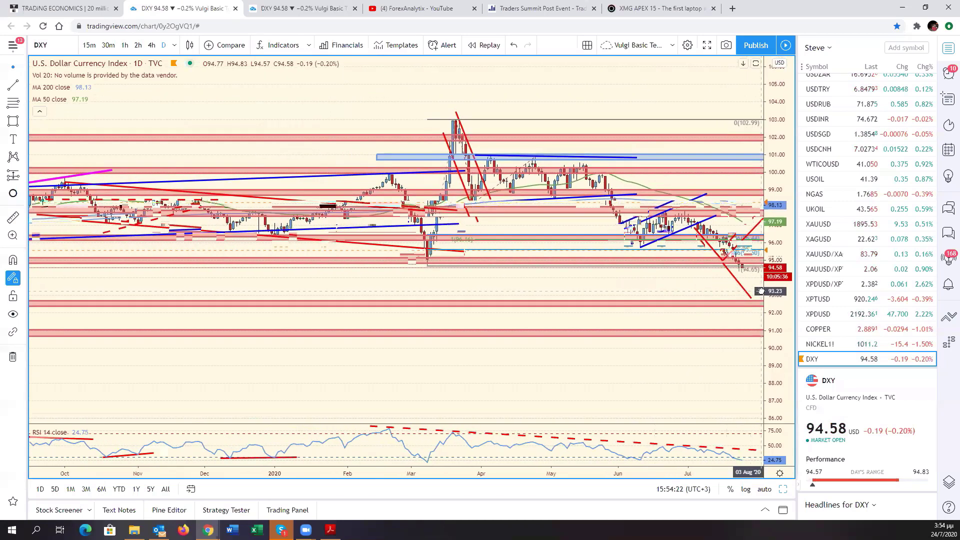
click(764, 489)
key(alt+Return)
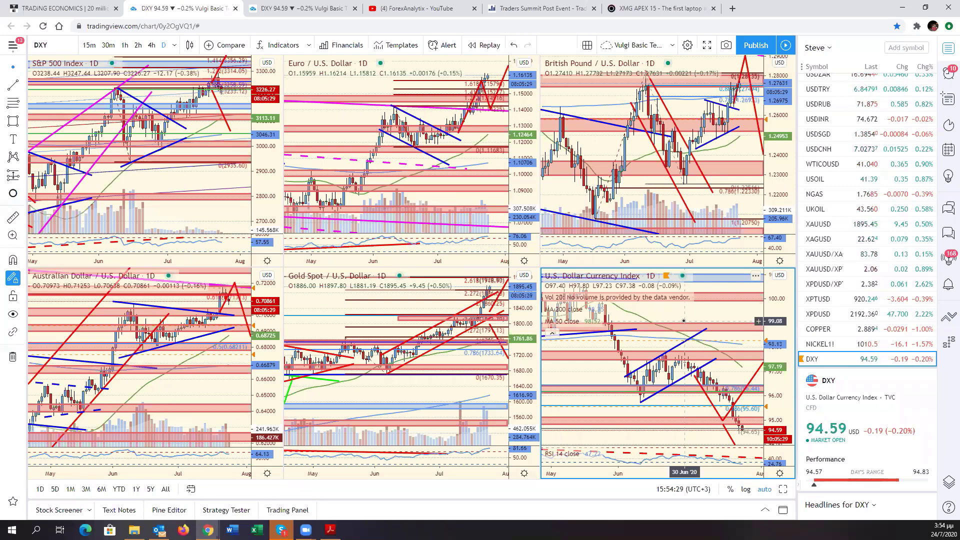
Review AUD/USD full-size, then switch the chart to NZDUSD from the watchlist
click(227, 206)
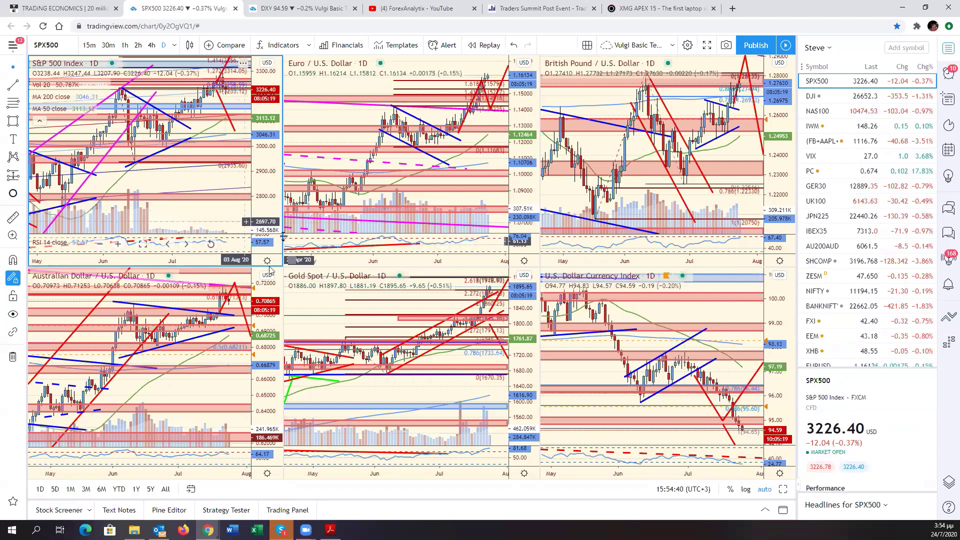
click(219, 353)
key(alt+Return)
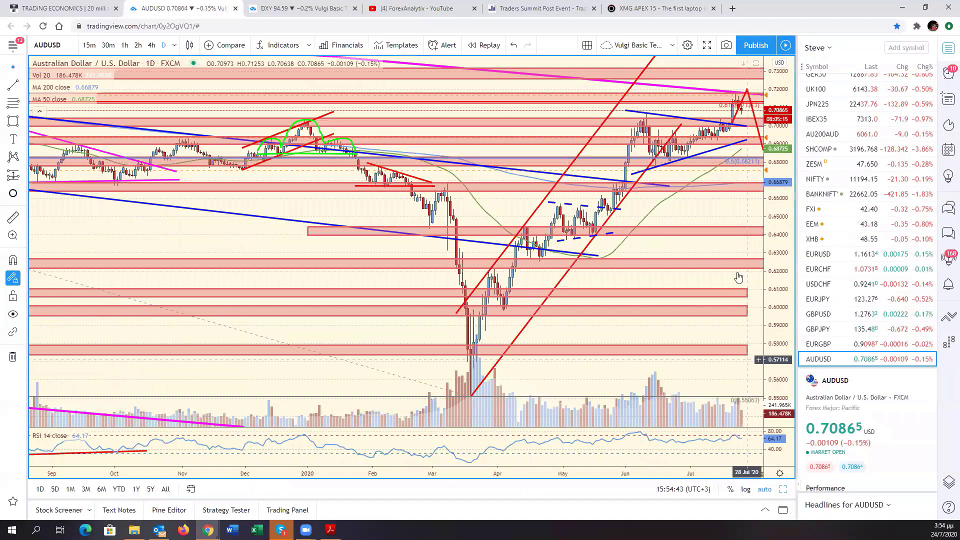
scroll(783, 254, down, 2)
scroll(783, 254, down, 3)
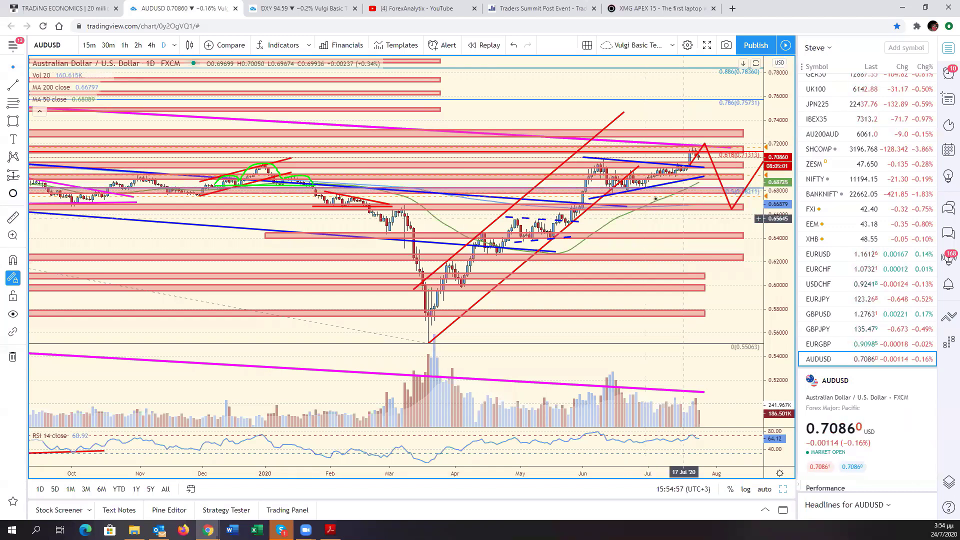
scroll(844, 285, down, 3)
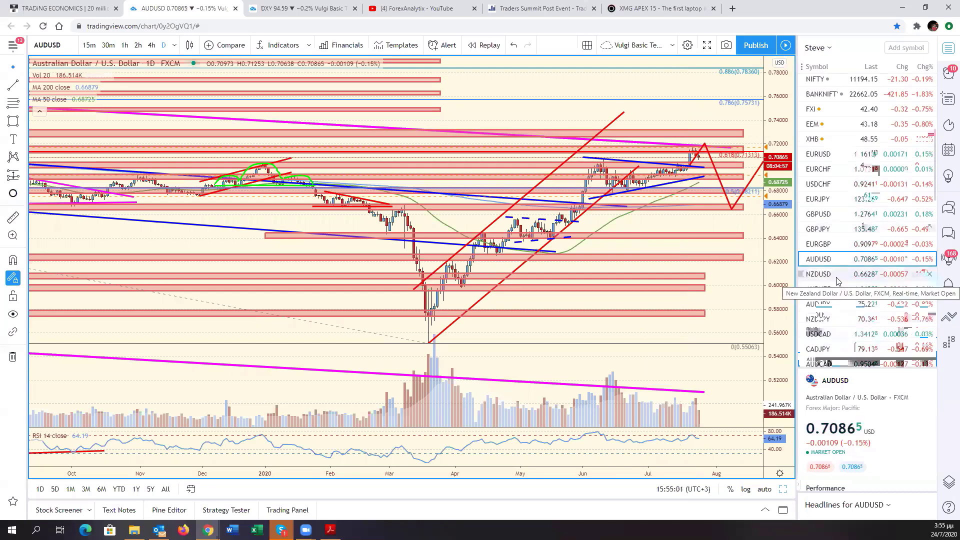
click(838, 275)
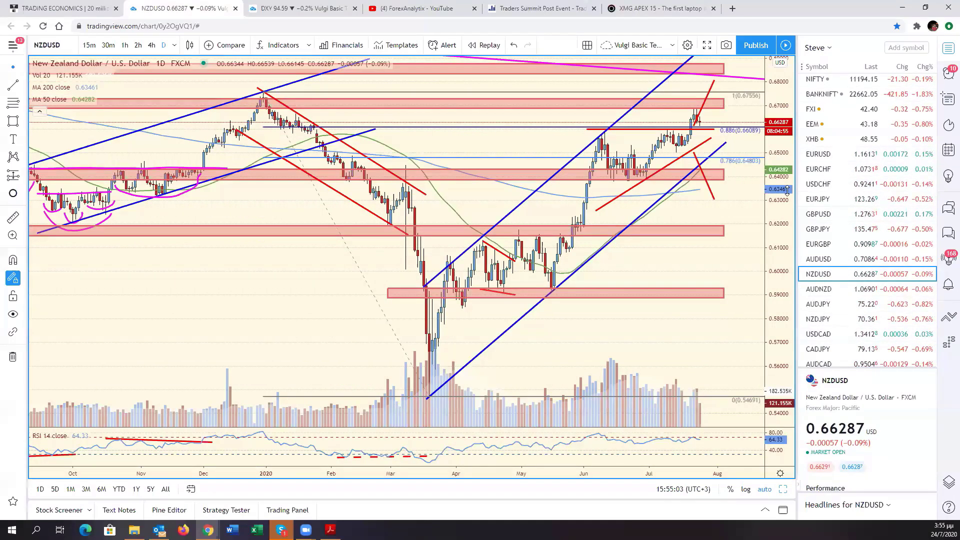
Nudge NZDUSD's red projected path right, then load AUDJPY with a compressed price scale
drag(786, 190, 782, 220)
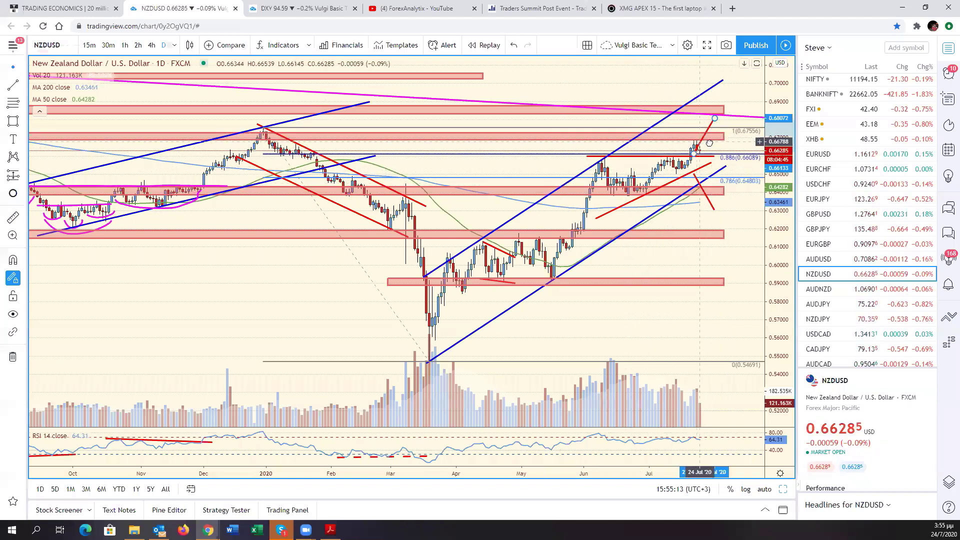
drag(701, 145, 710, 148)
drag(706, 198, 714, 190)
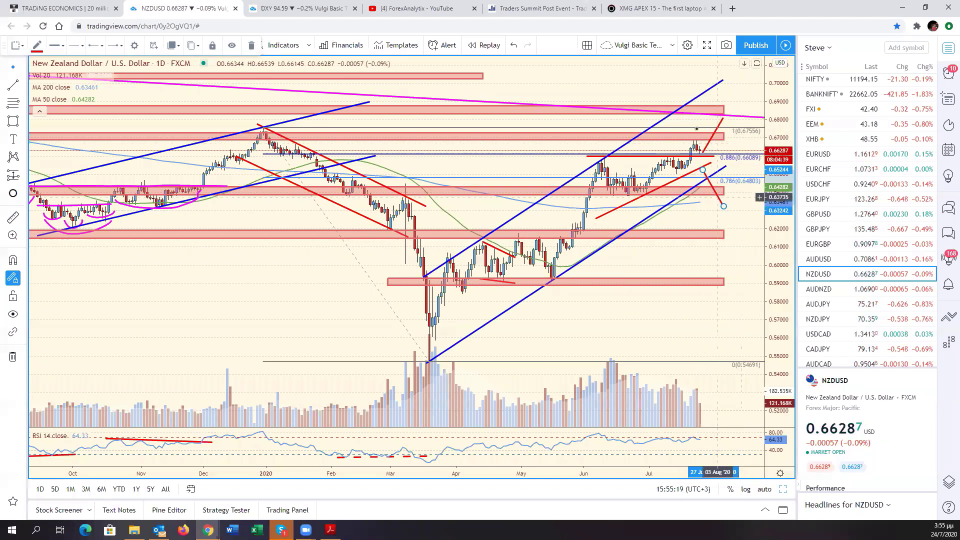
click(841, 304)
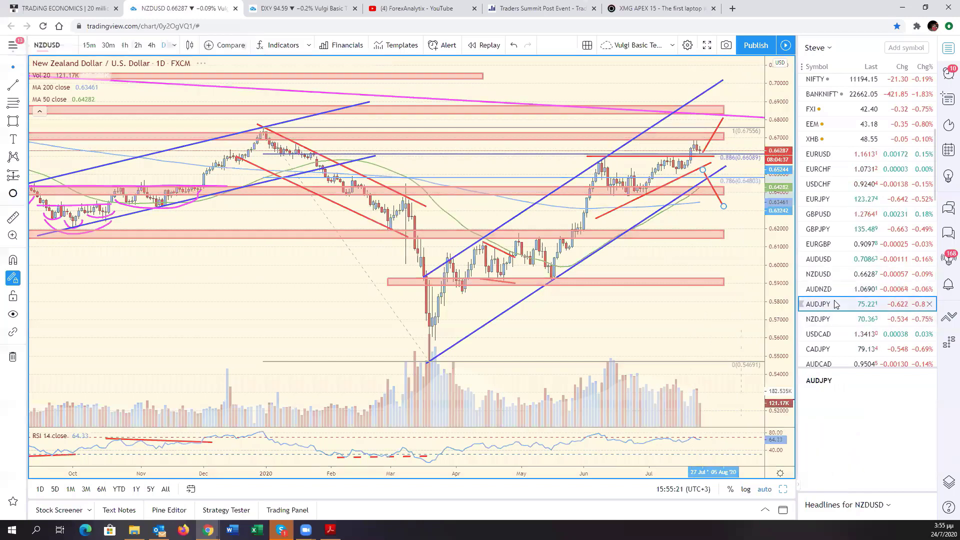
drag(775, 293, 774, 294)
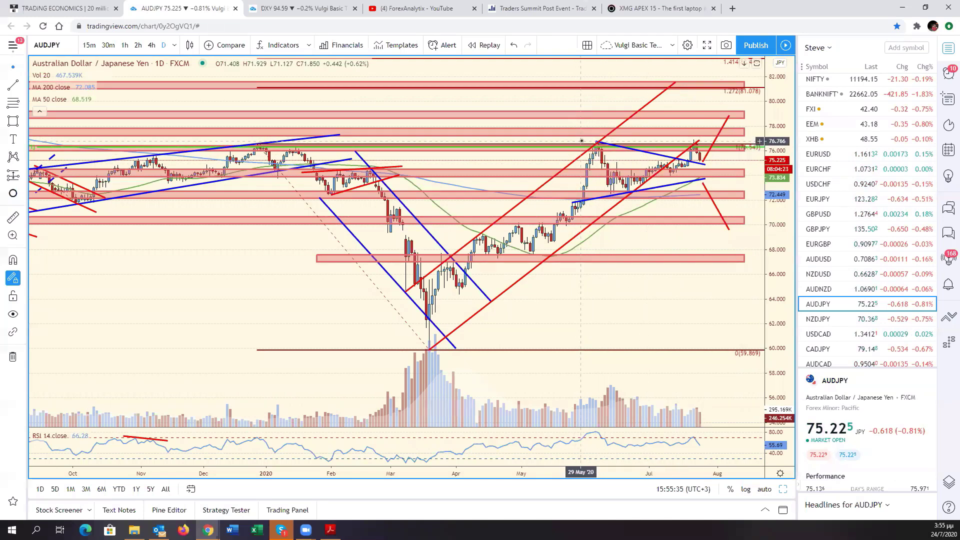
Flatten the right end of AUDJPY's upper blue trendline
click(820, 319)
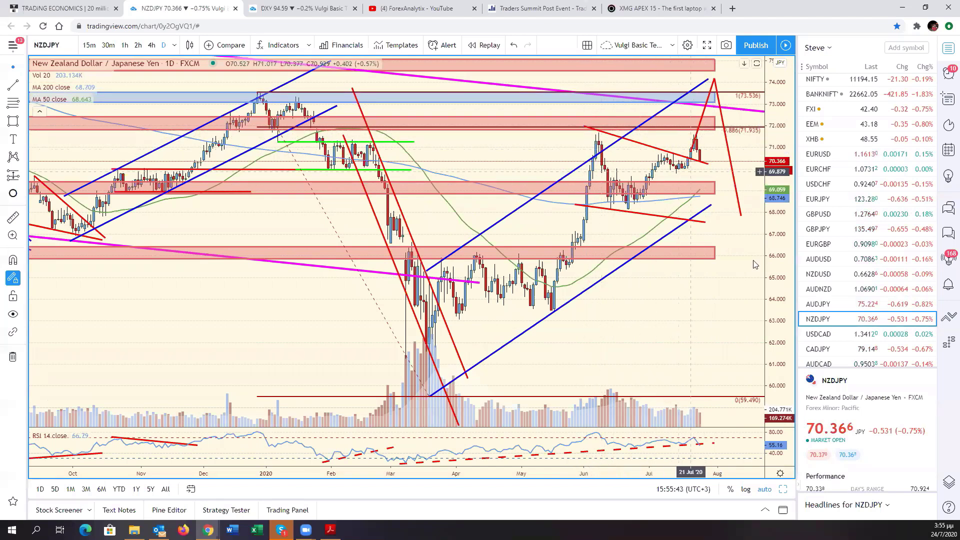
click(840, 303)
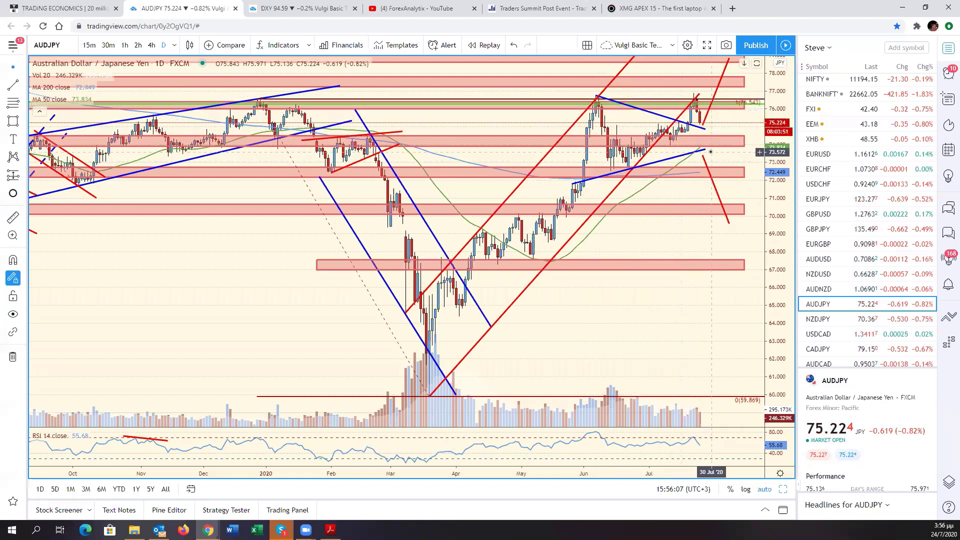
mouse_move(705, 129)
mouse_down()
mouse_move(710, 94)
mouse_move(712, 131)
mouse_up()
Move on to NZDJPY, pan to earlier dates, and restore the six-chart grid
key(Down)
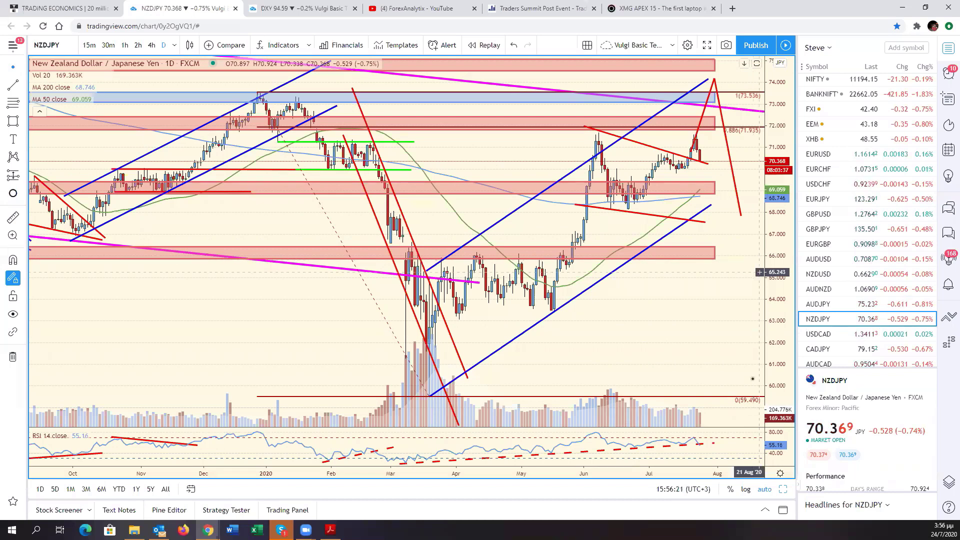
drag(738, 375, 786, 374)
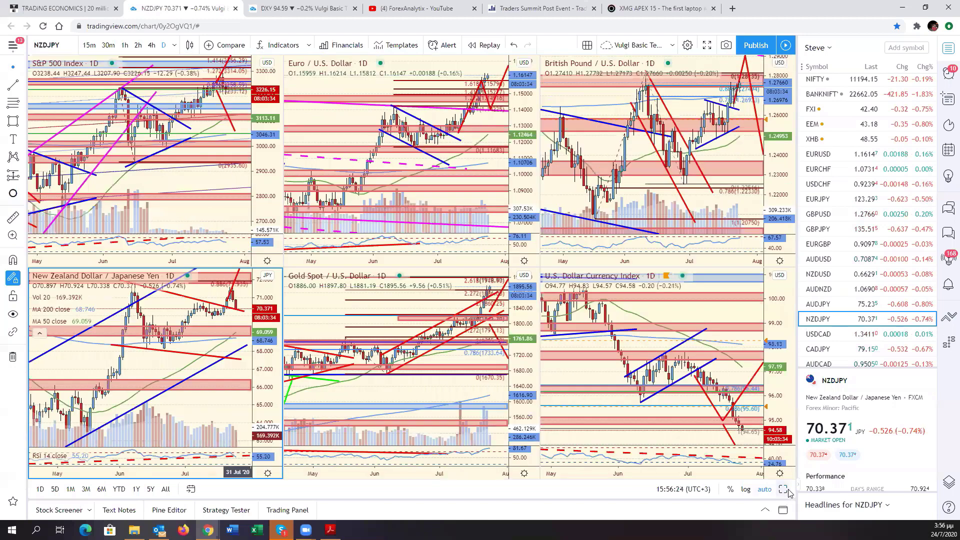
click(784, 489)
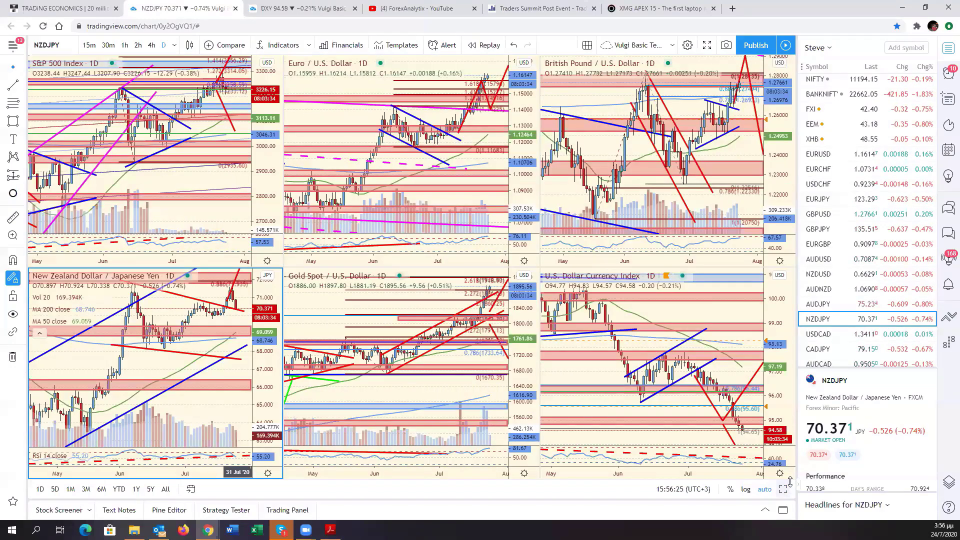
Load USDJPY into the DXY pane and maximize it
click(741, 380)
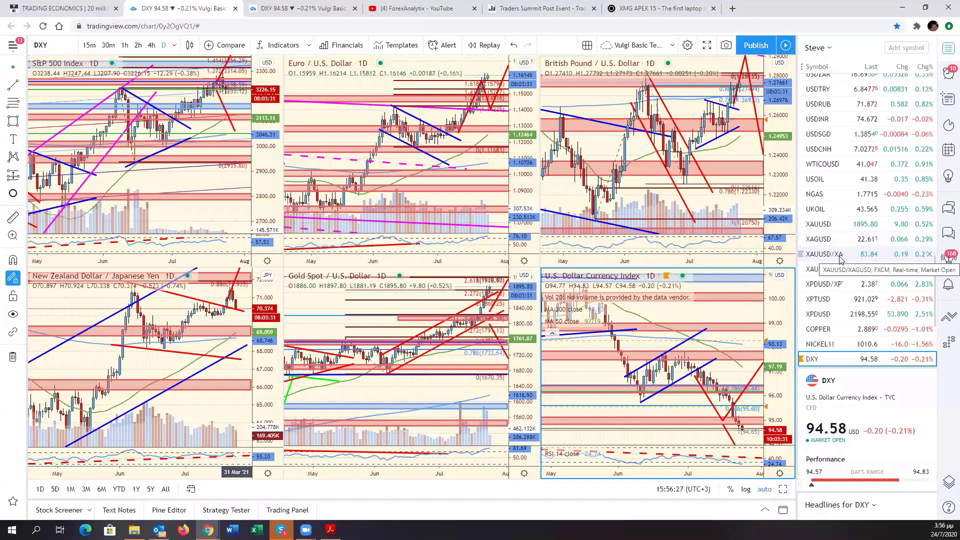
scroll(851, 265, up, 6)
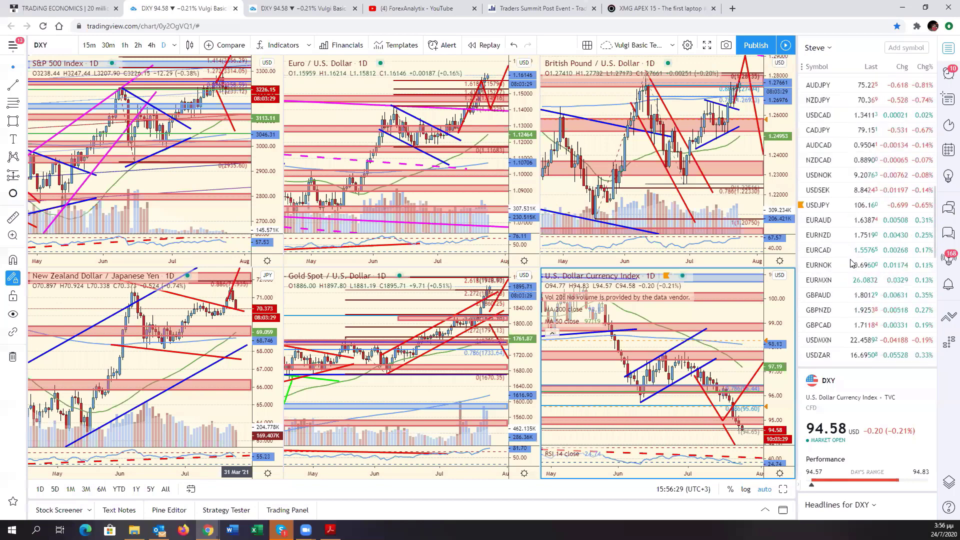
click(822, 226)
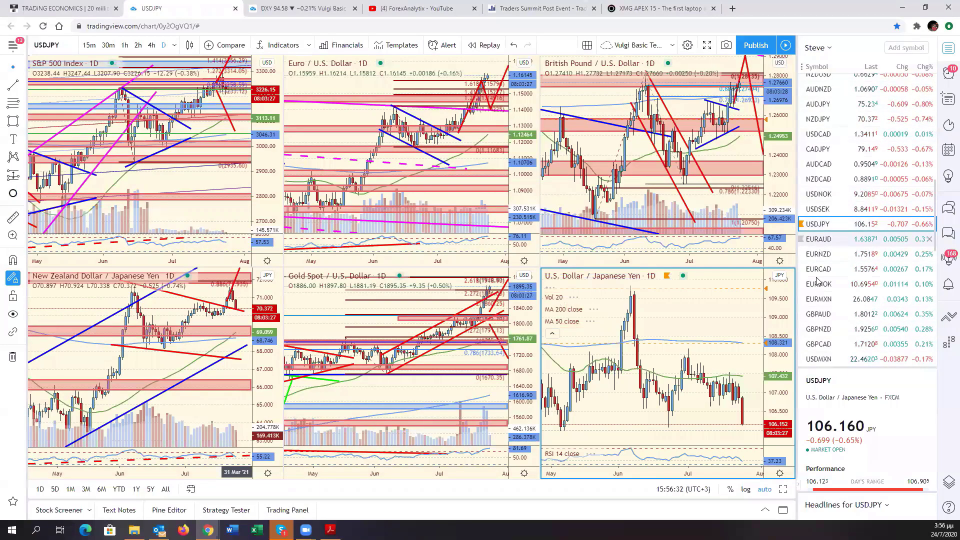
click(784, 490)
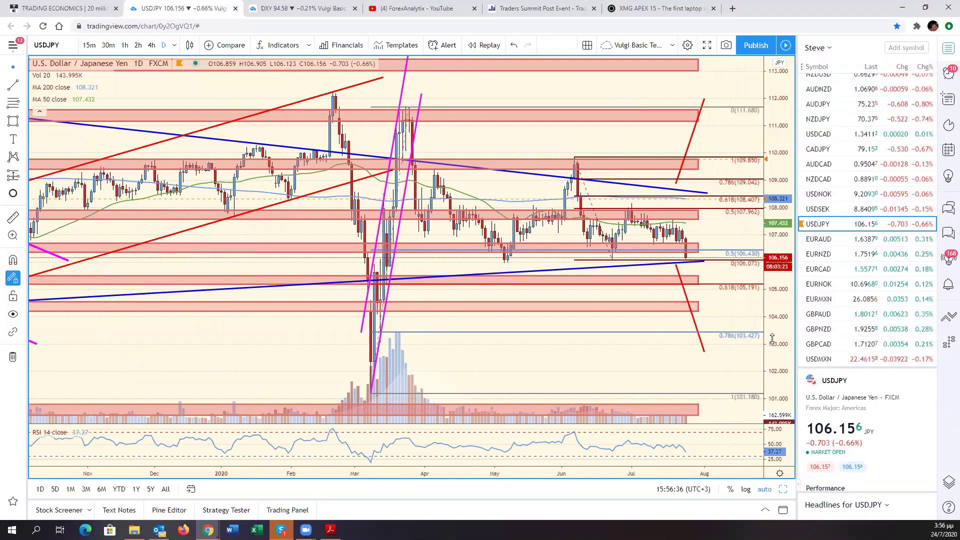
scroll(717, 375, down, 2)
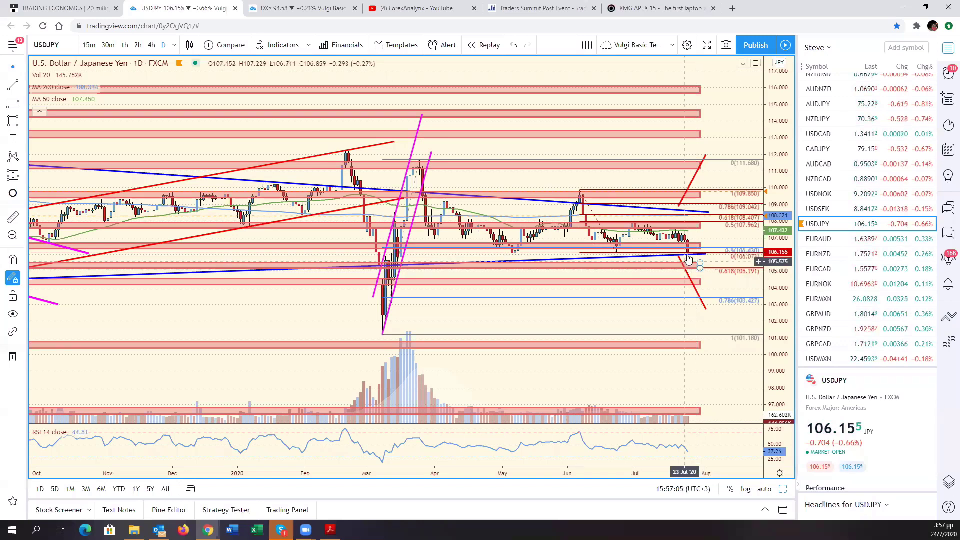
Shift USDJPY's lower and upper red projection lines slightly to the right
drag(688, 267, 700, 270)
drag(693, 200, 704, 187)
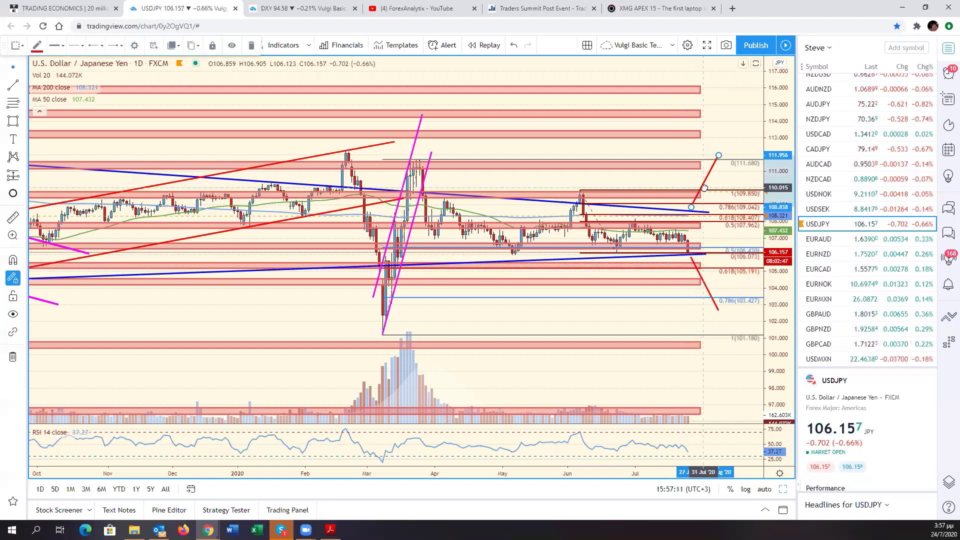
click(721, 174)
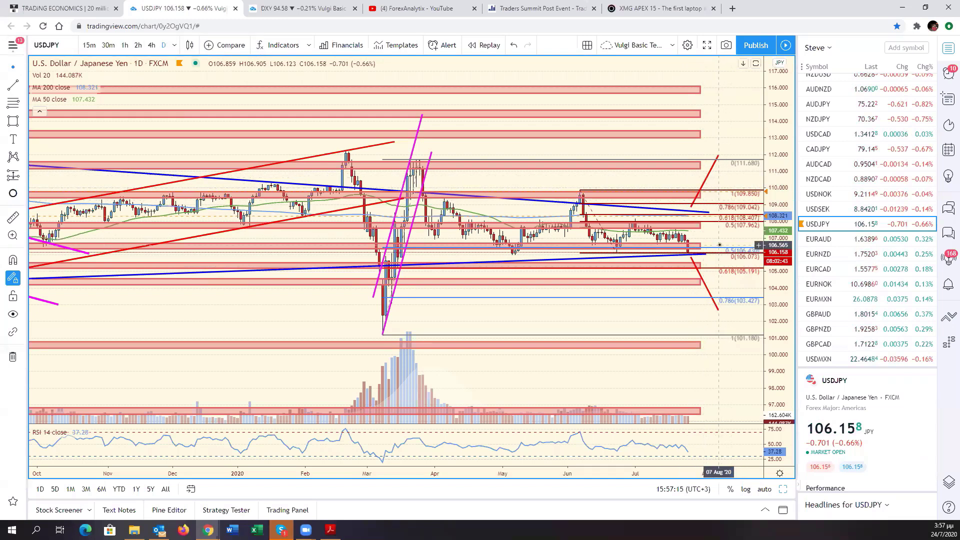
scroll(719, 244, down, 10)
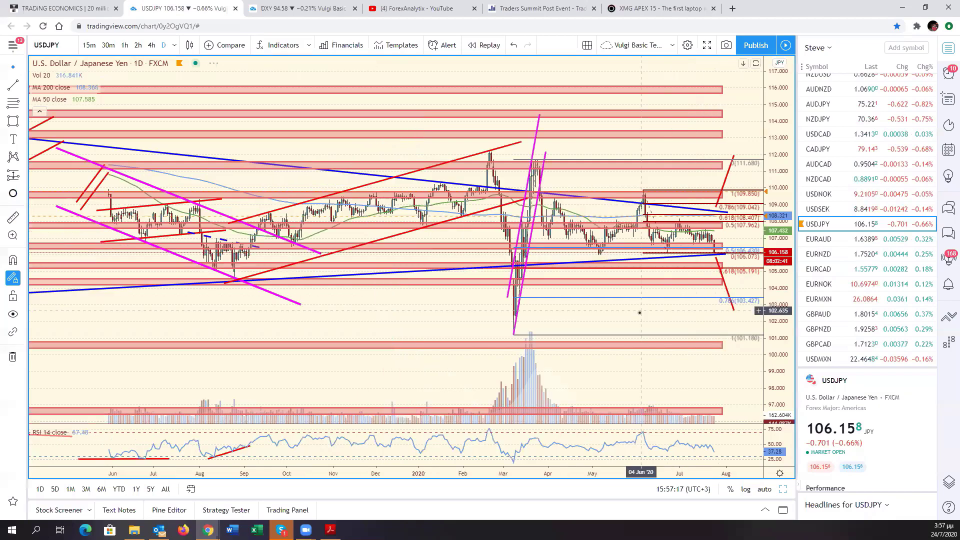
scroll(747, 245, up, 5)
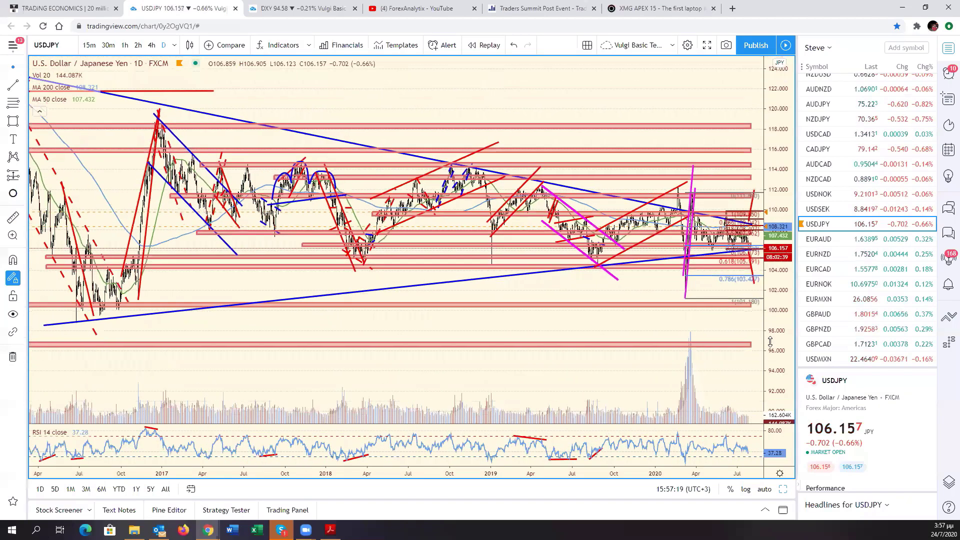
scroll(650, 262, up, 6)
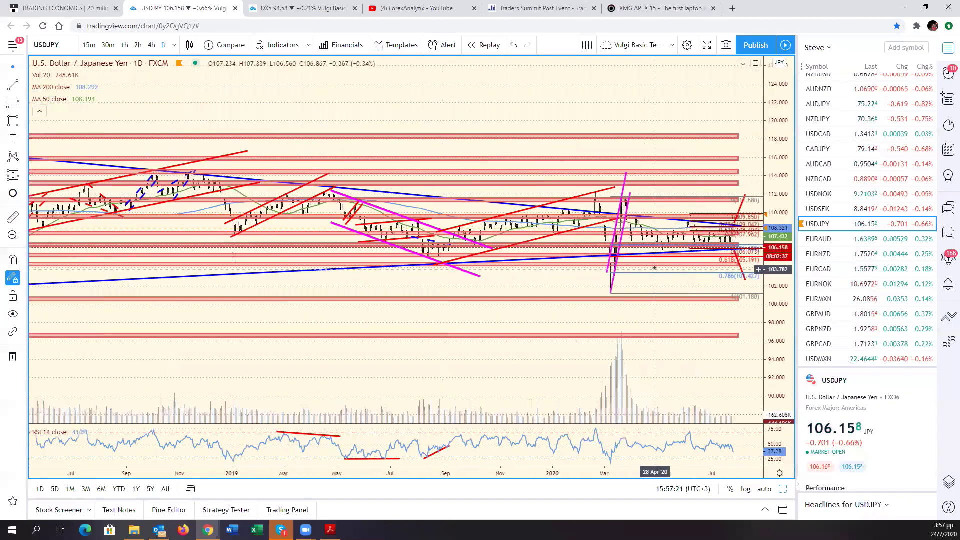
scroll(655, 268, up, 3)
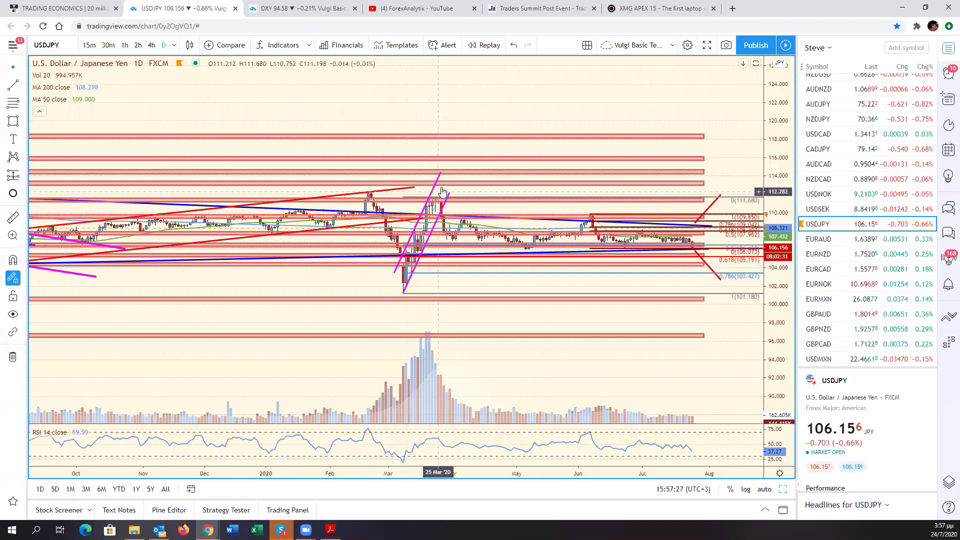
Rescale USDJPY, bring September into view, and return to the six-chart grid
click(767, 490)
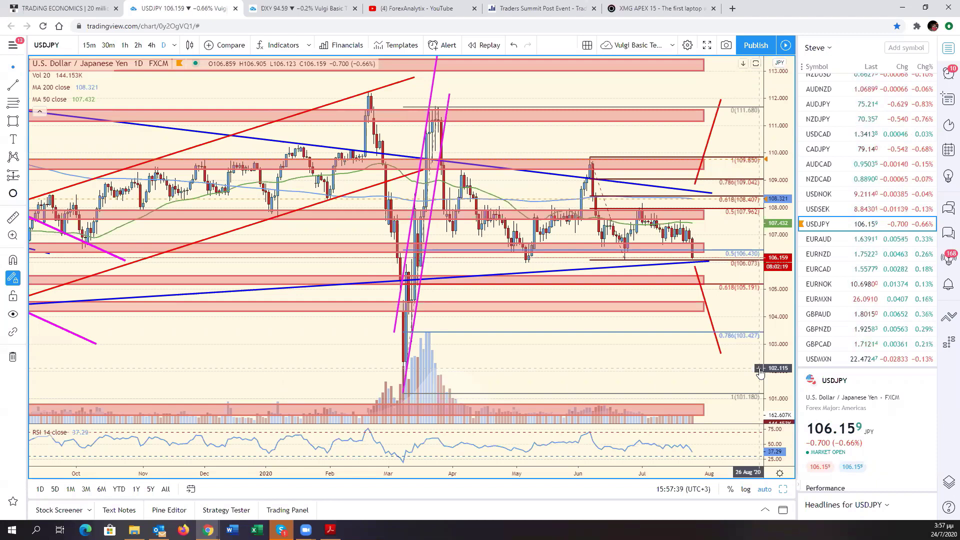
drag(777, 350, 777, 366)
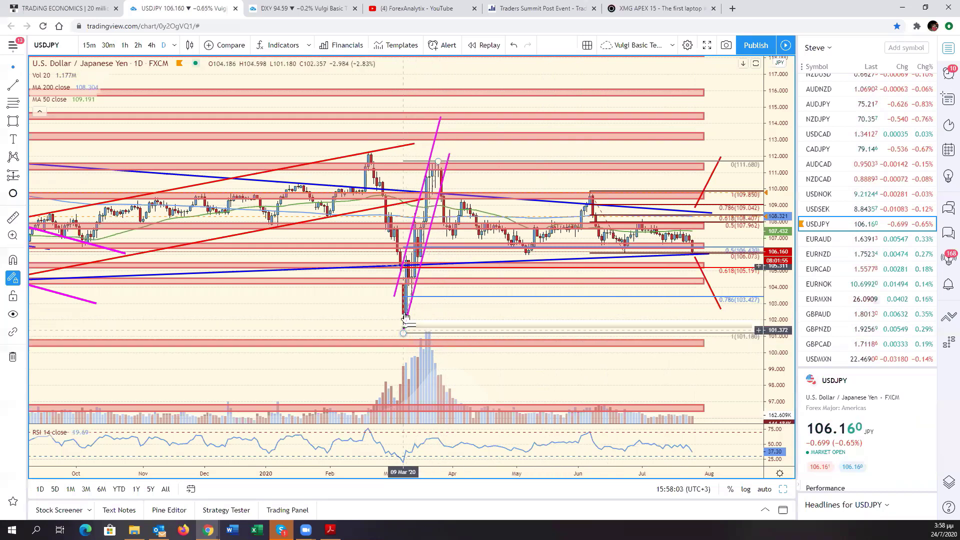
drag(405, 315, 455, 314)
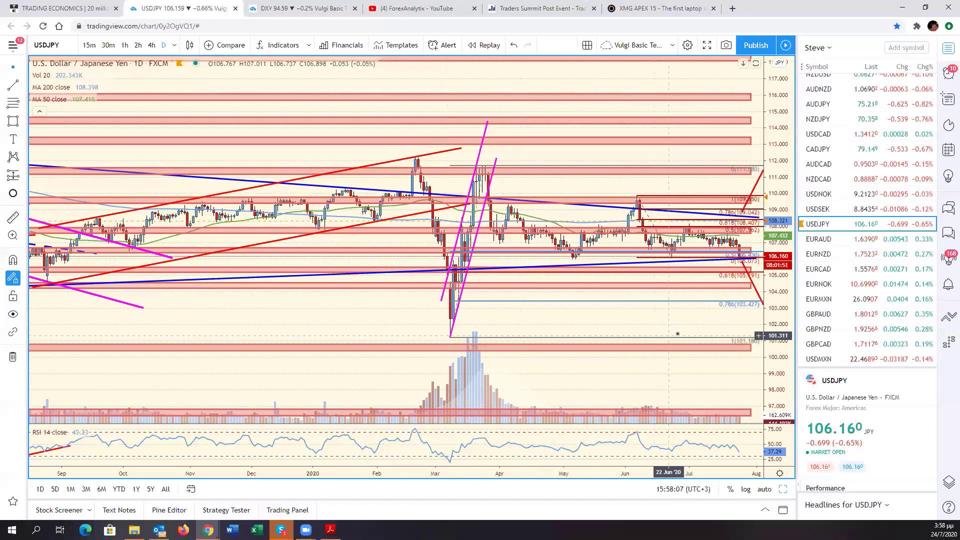
drag(681, 328, 687, 330)
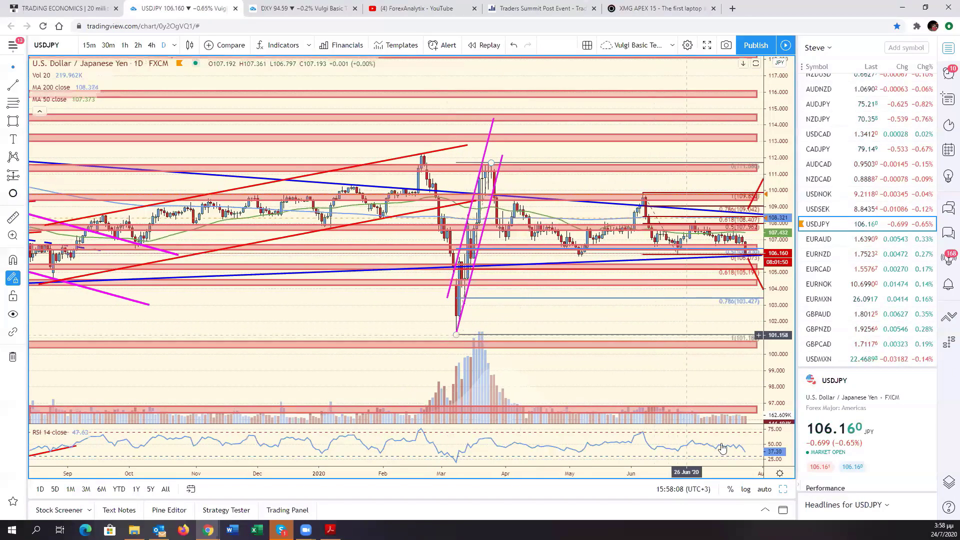
click(764, 489)
key(alt+Return)
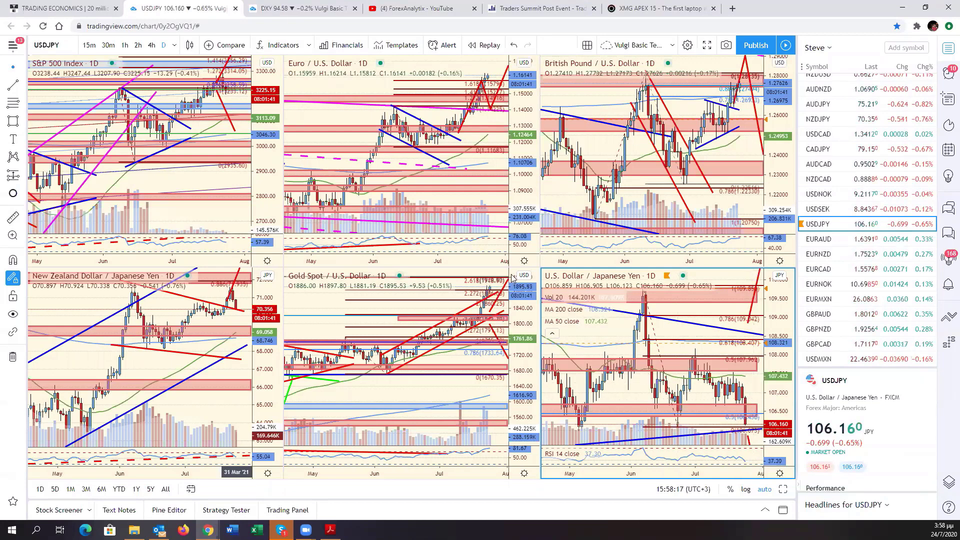
Open EUR/USD full-size, widen its price range to show all zones, then restore the grid
click(483, 180)
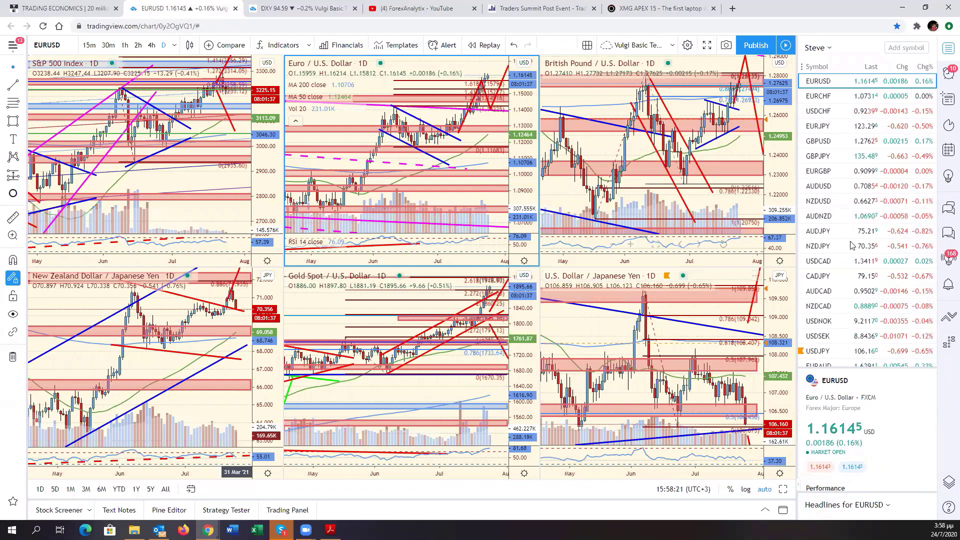
scroll(865, 250, up, 3)
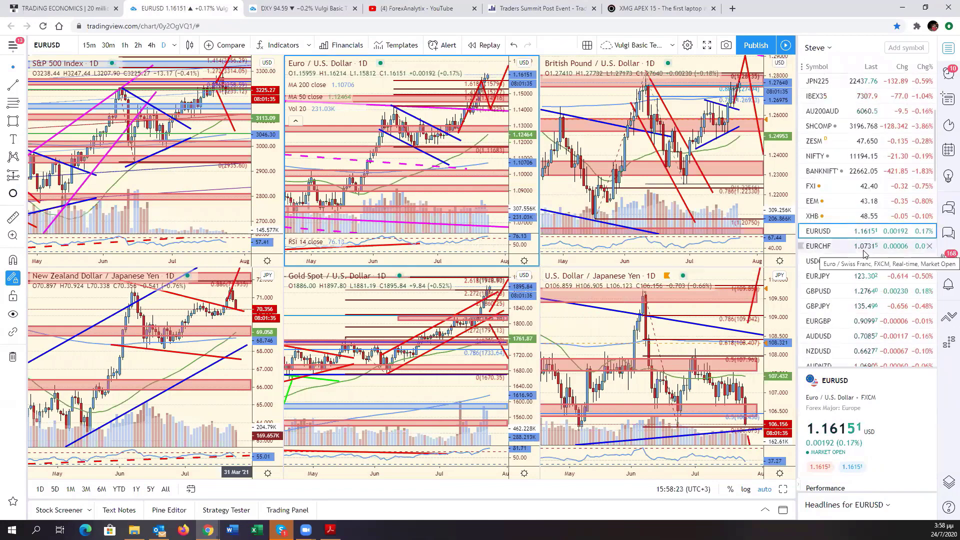
click(784, 488)
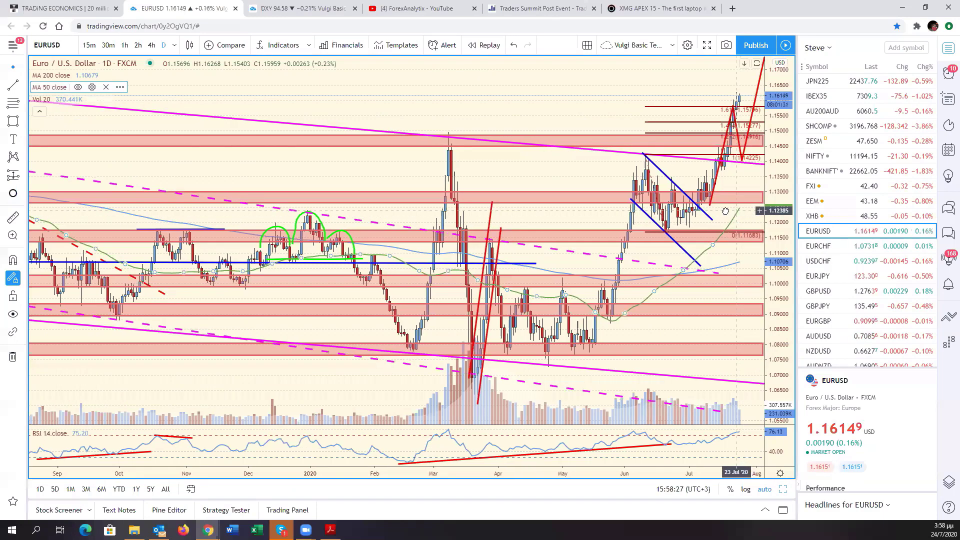
drag(790, 209, 790, 290)
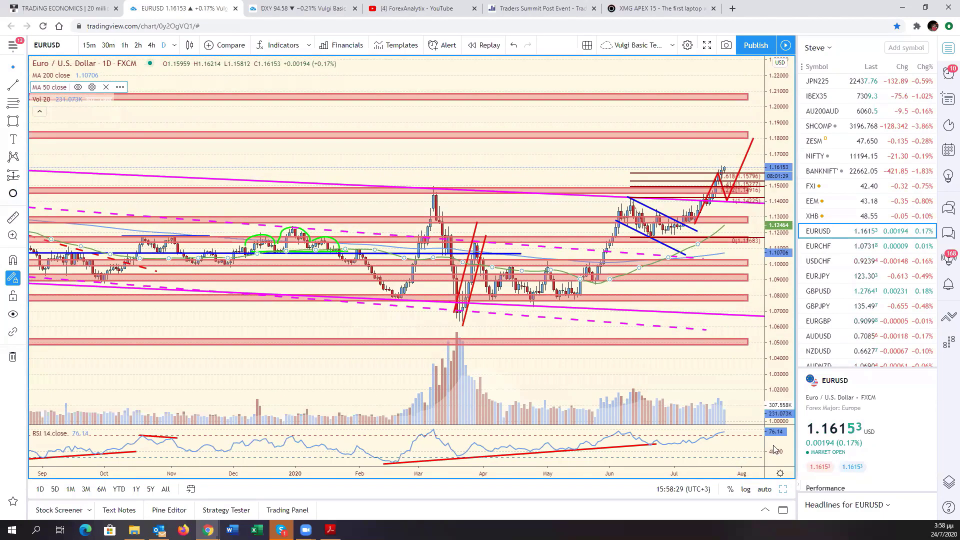
key(alt+Return)
Maximize GBP/USD and compress its price scale to reveal all its zones
click(750, 240)
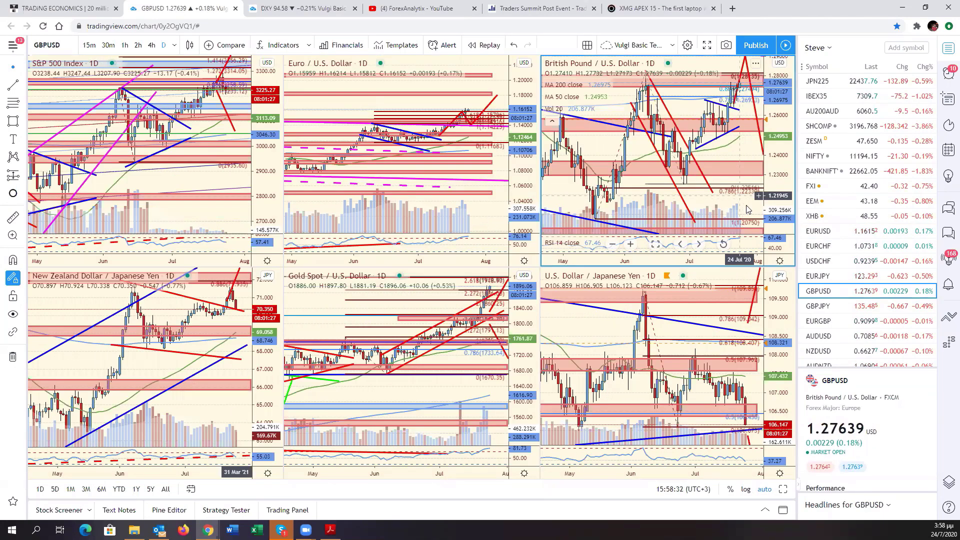
click(783, 489)
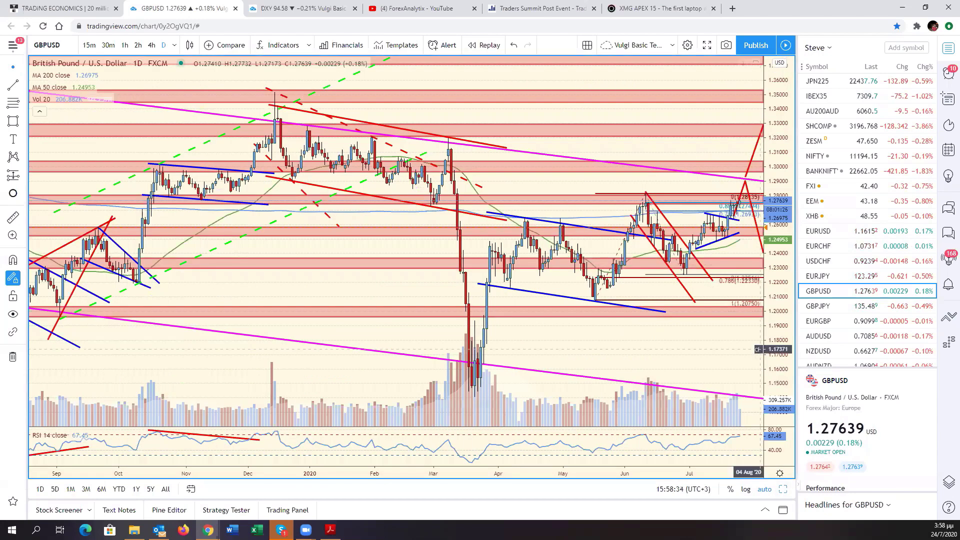
scroll(763, 345, right, 1)
drag(781, 349, 783, 364)
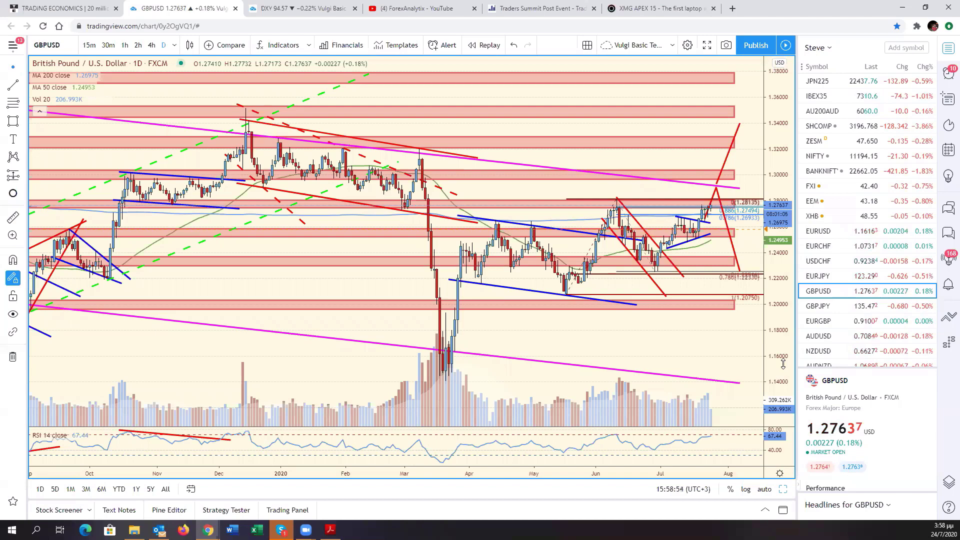
Load EUR/USD into the GBP/USD pane and review it full-size from September with auto-fitted prices
click(843, 237)
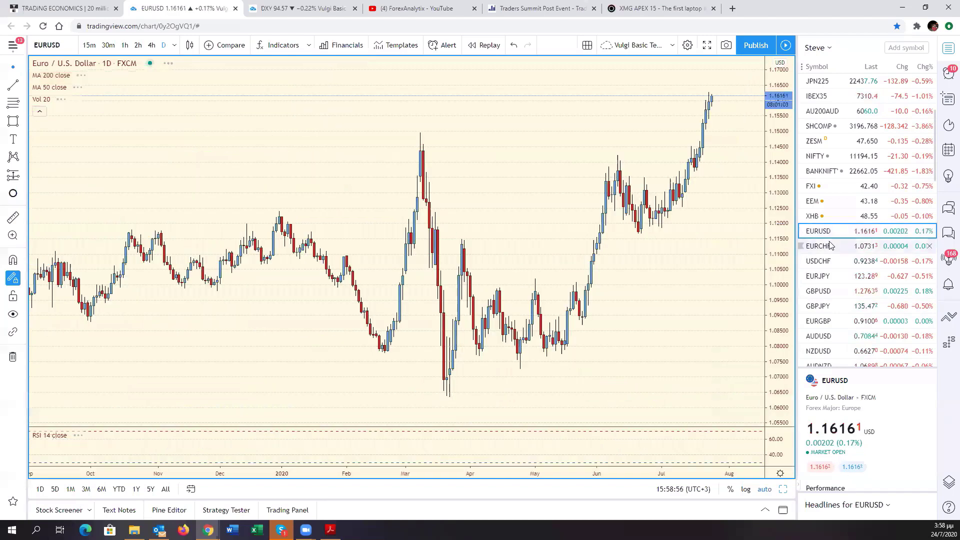
click(783, 490)
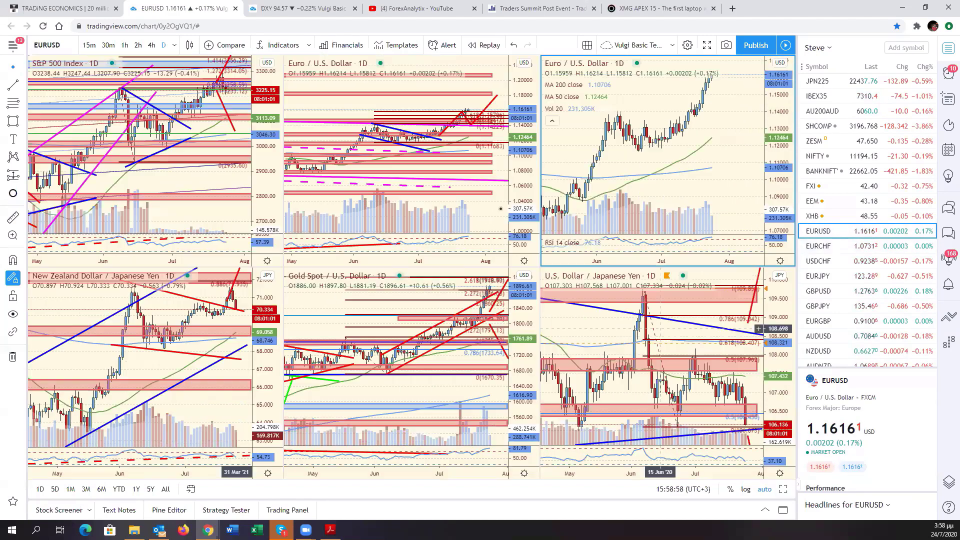
click(783, 489)
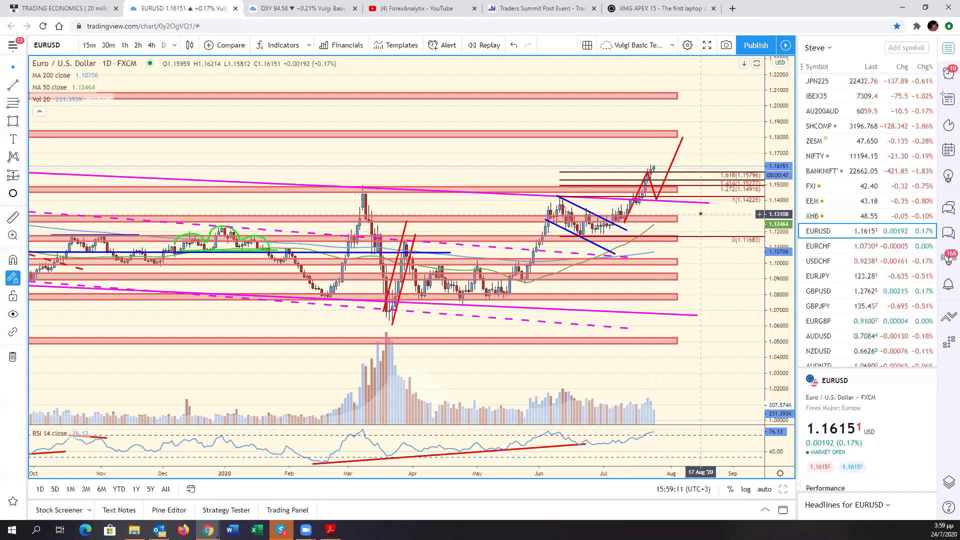
drag(700, 213, 790, 233)
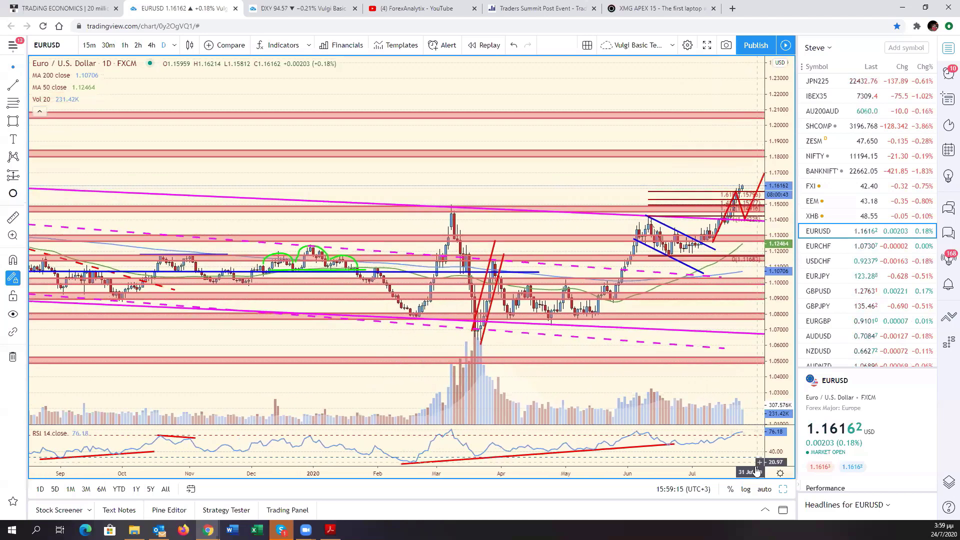
click(766, 489)
click(782, 489)
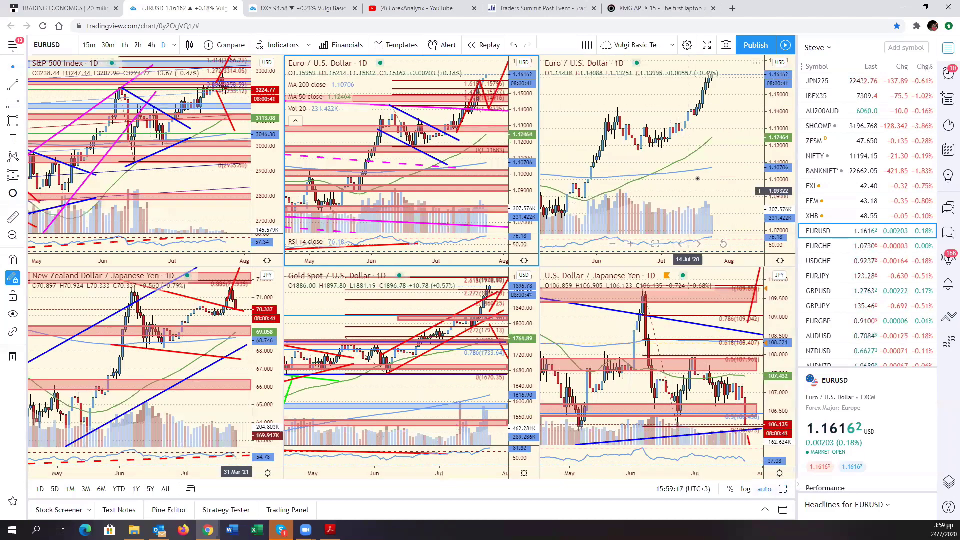
Reload GBP/USD into the top-right pane, then activate the EUR/USD, NZD/JPY and Gold charts
click(844, 298)
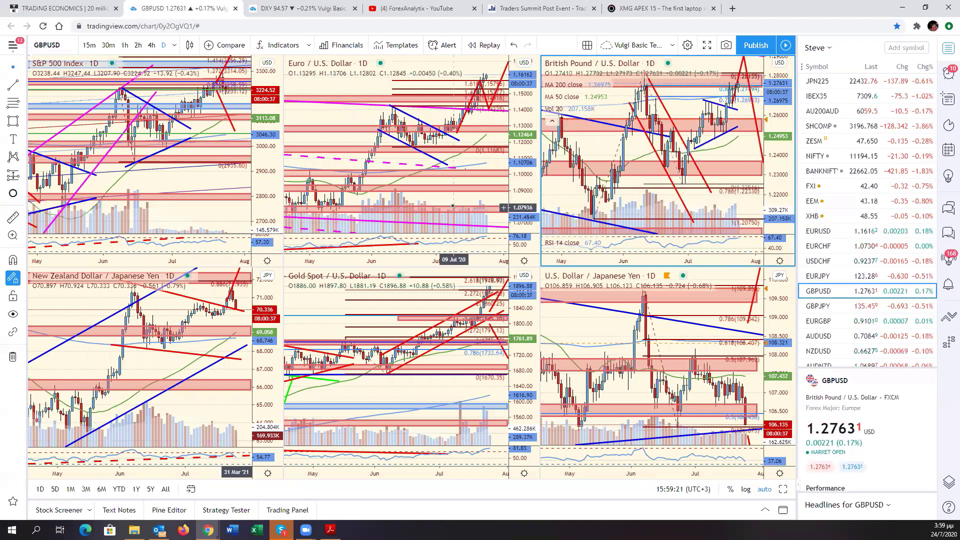
click(471, 220)
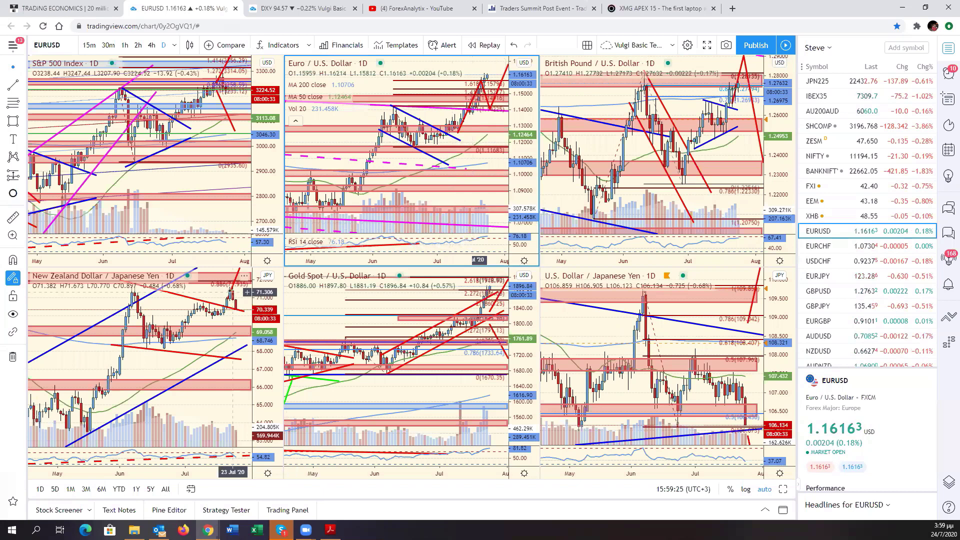
click(280, 328)
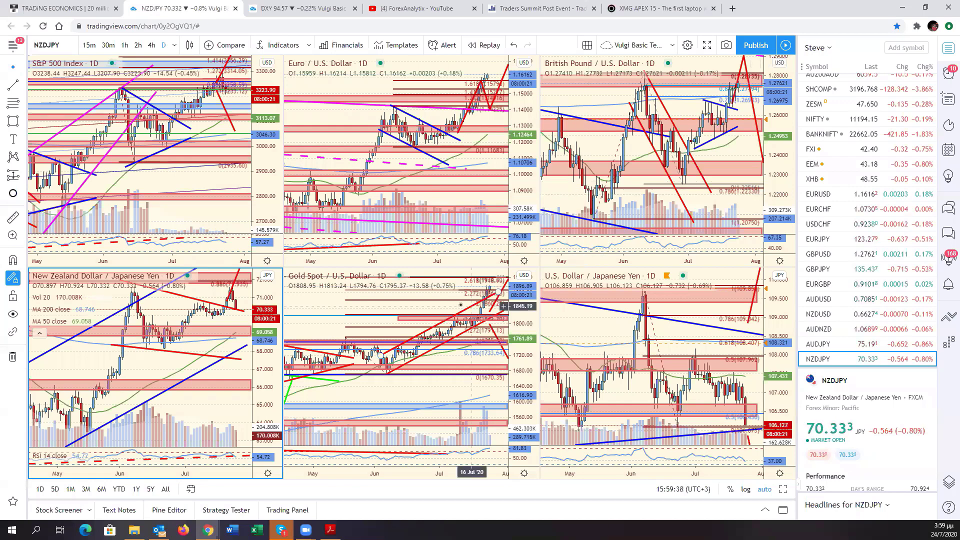
click(472, 306)
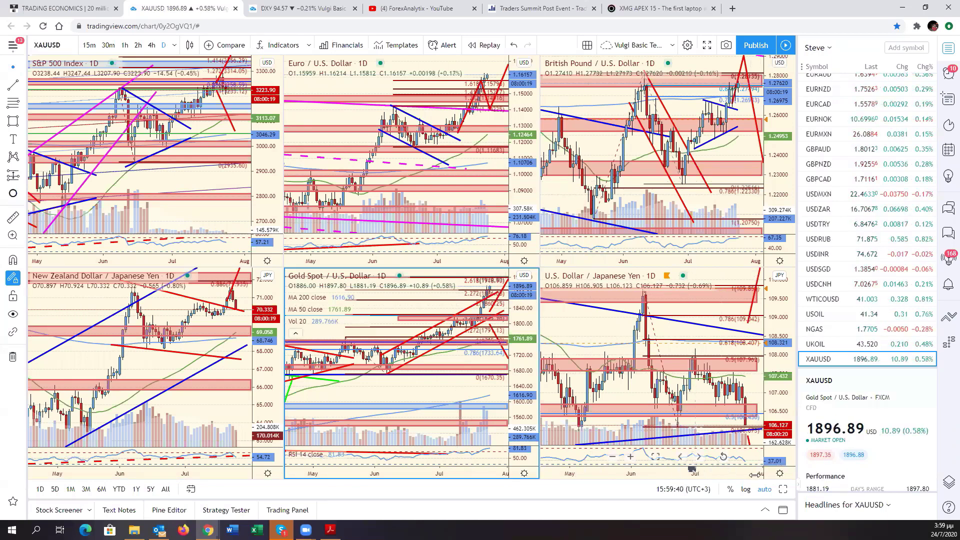
View Gold full-size with room right of the last candle and prices compressed to fit all zones
click(784, 489)
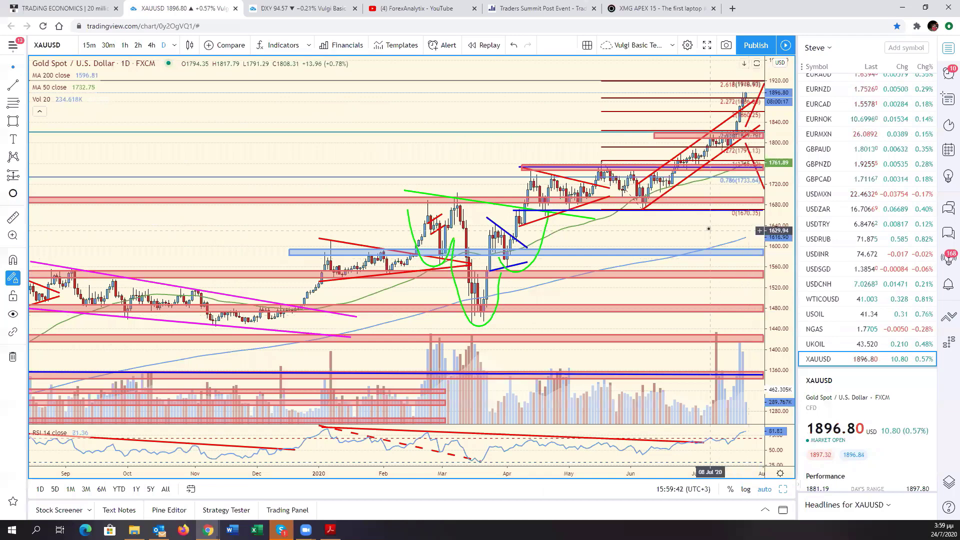
drag(708, 229, 626, 222)
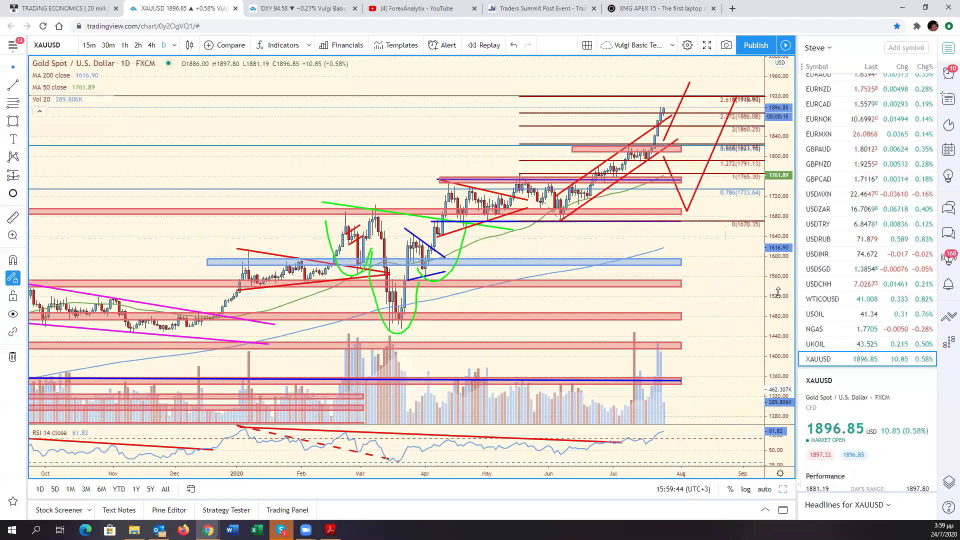
drag(778, 293, 775, 320)
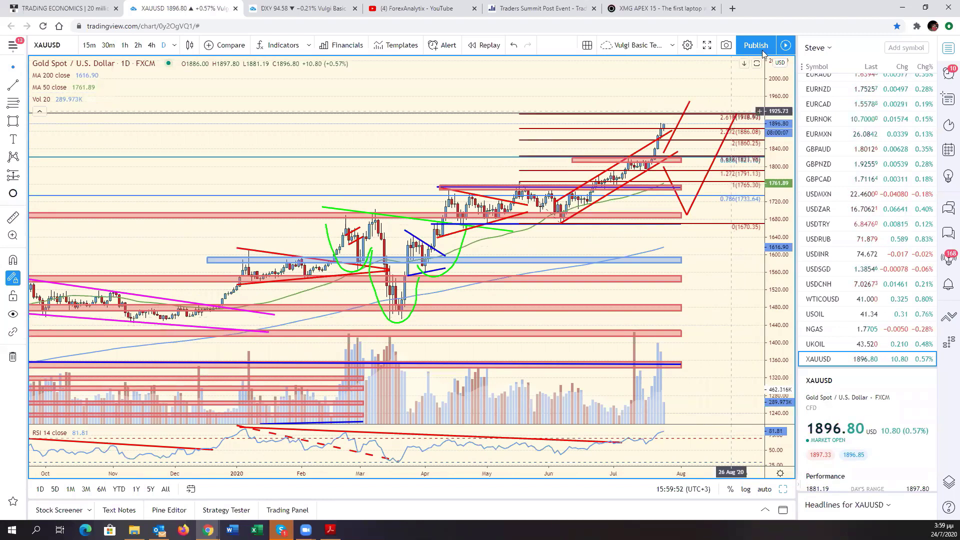
scroll(690, 256, down, 1)
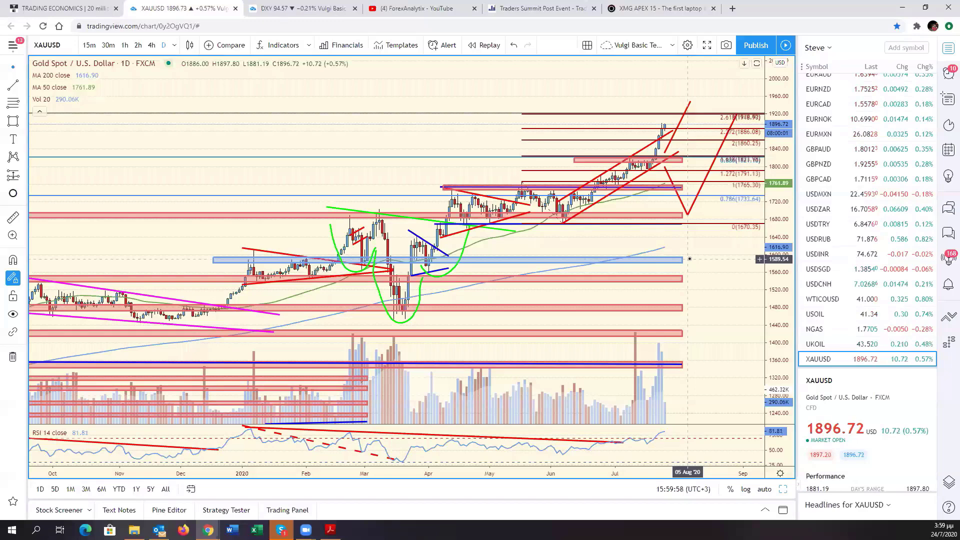
click(682, 260)
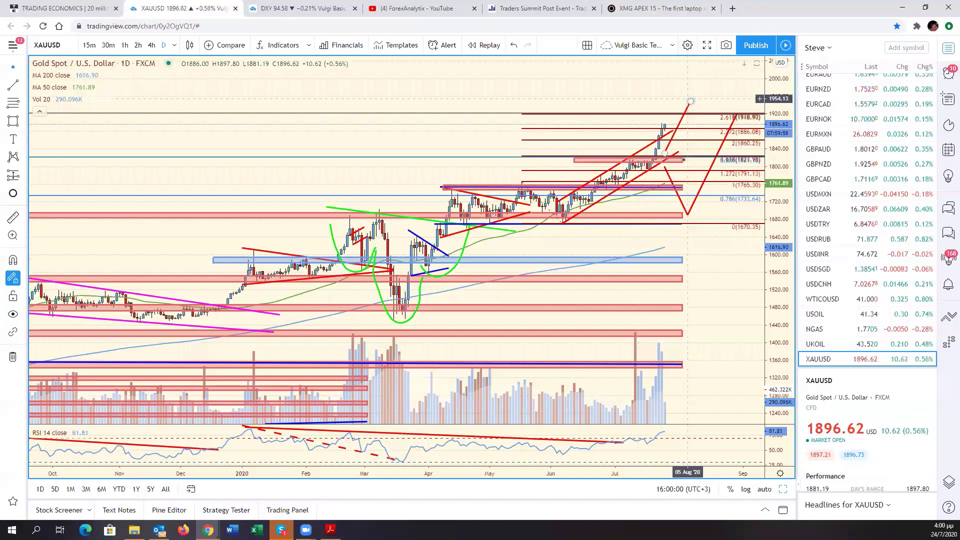
click(697, 213)
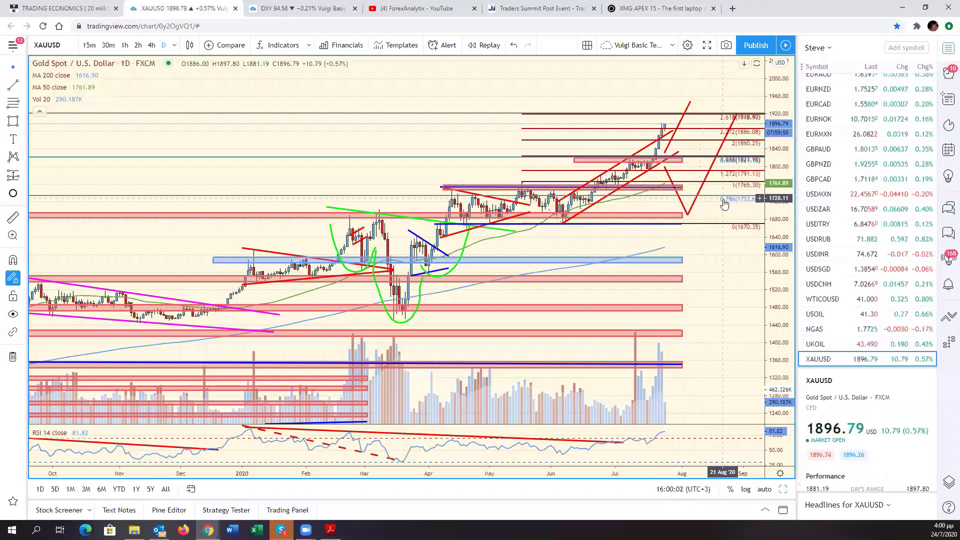
click(783, 489)
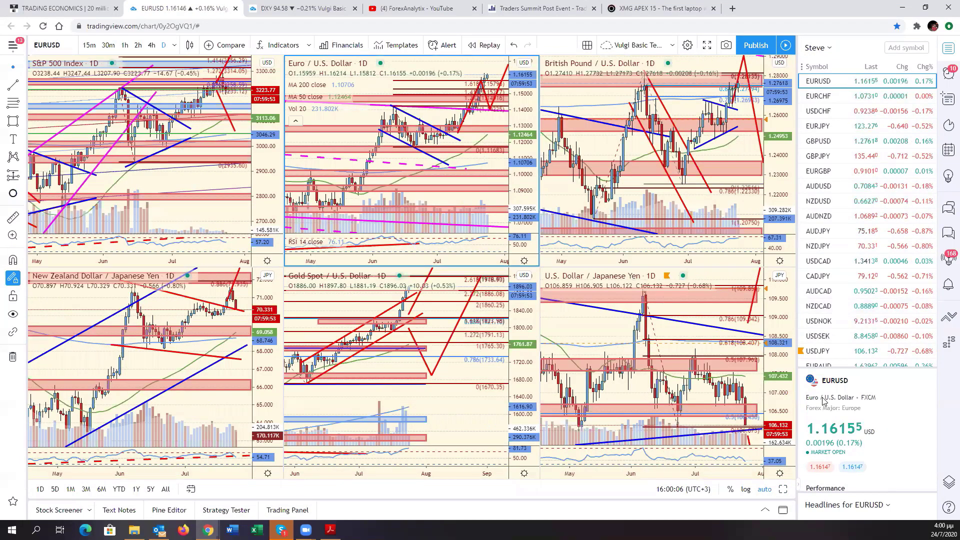
View EUR/USD full-size from October 2019 to August 2020, then restore the grid with alt+Enter
click(783, 489)
scroll(693, 212, down, 10)
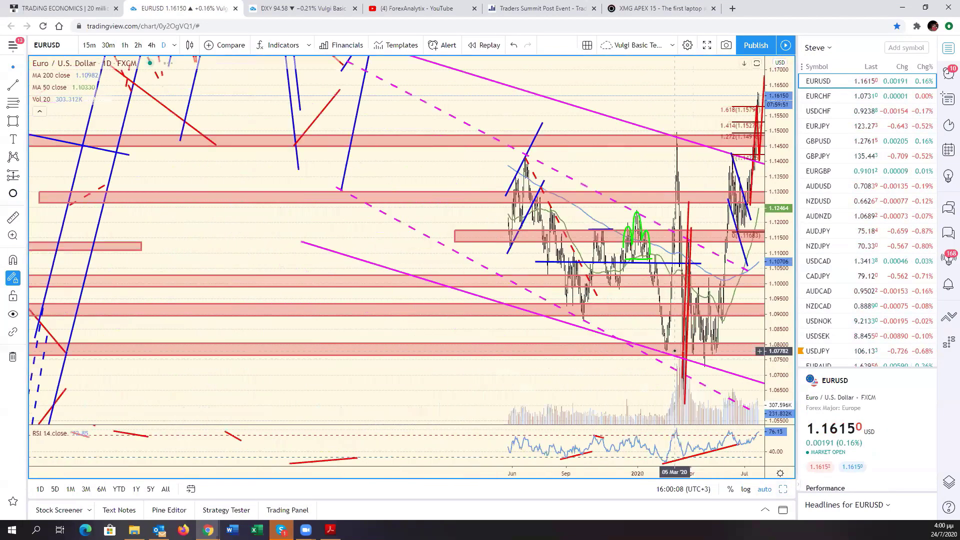
drag(693, 212, 622, 225)
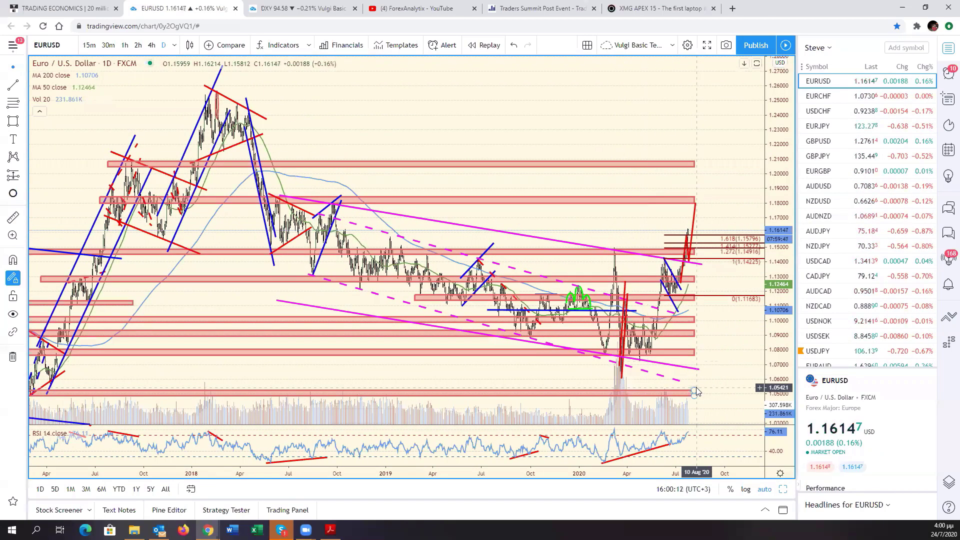
scroll(696, 392, up, 3)
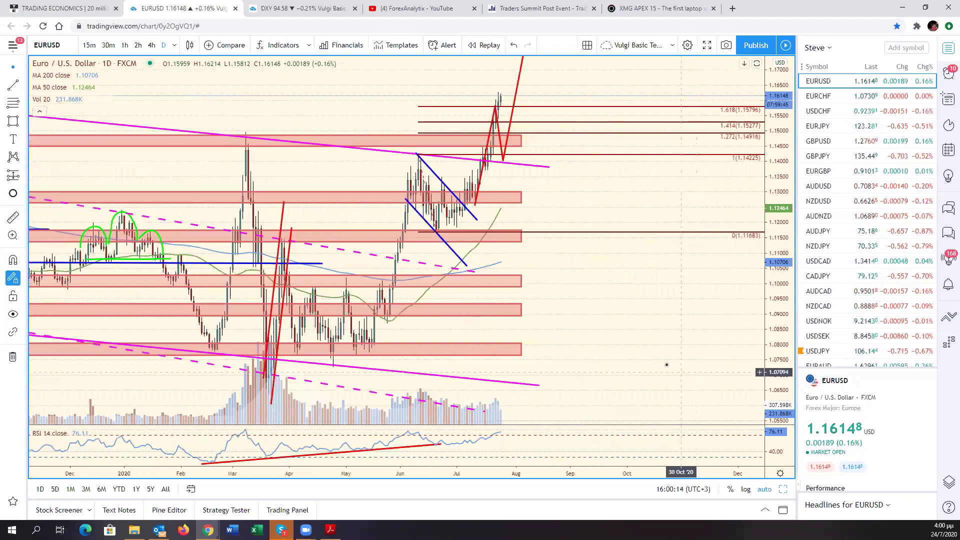
scroll(645, 353, up, 2)
drag(643, 325, 891, 327)
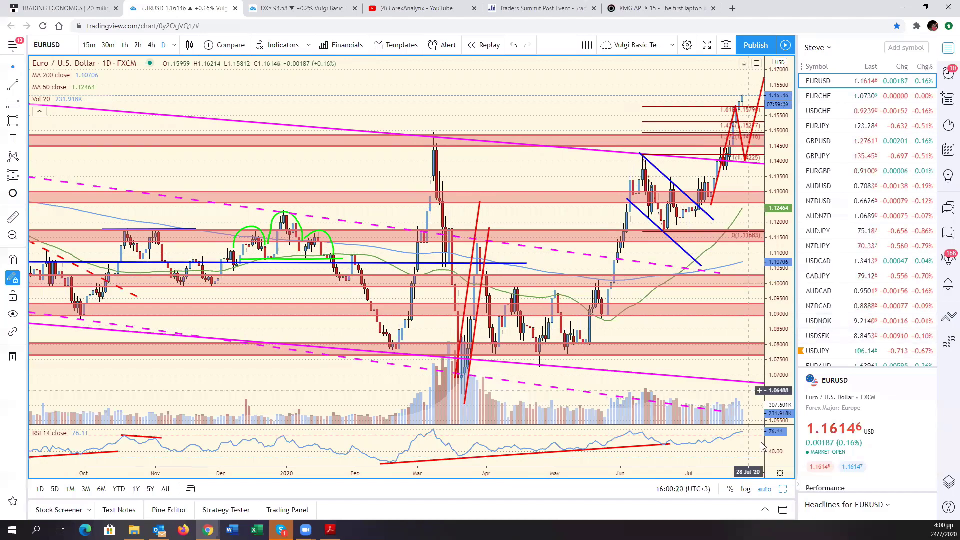
key(alt+Return)
Maximize Gold, widen its price range to show more levels, then load Silver XAGUSD
click(517, 380)
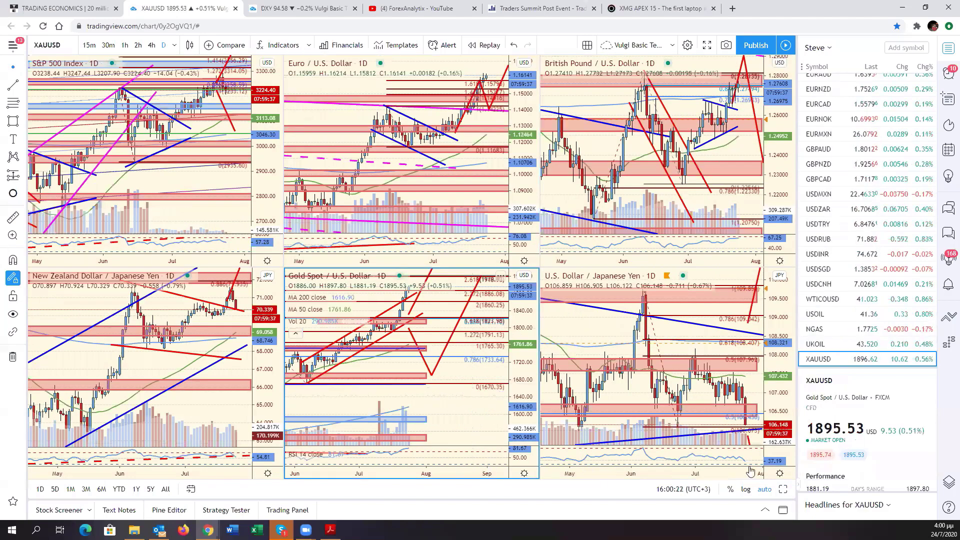
key(alt+Return)
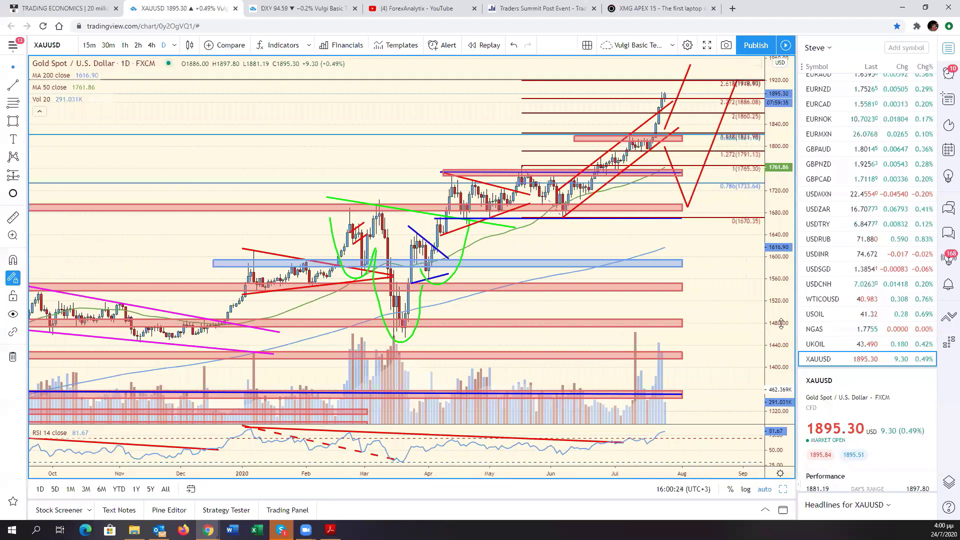
drag(780, 345, 780, 361)
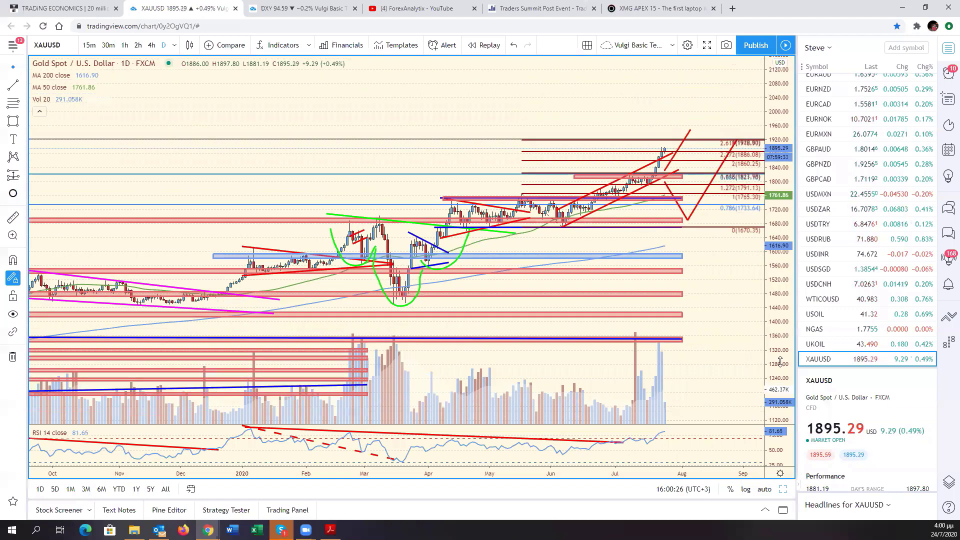
scroll(842, 292, down, 2)
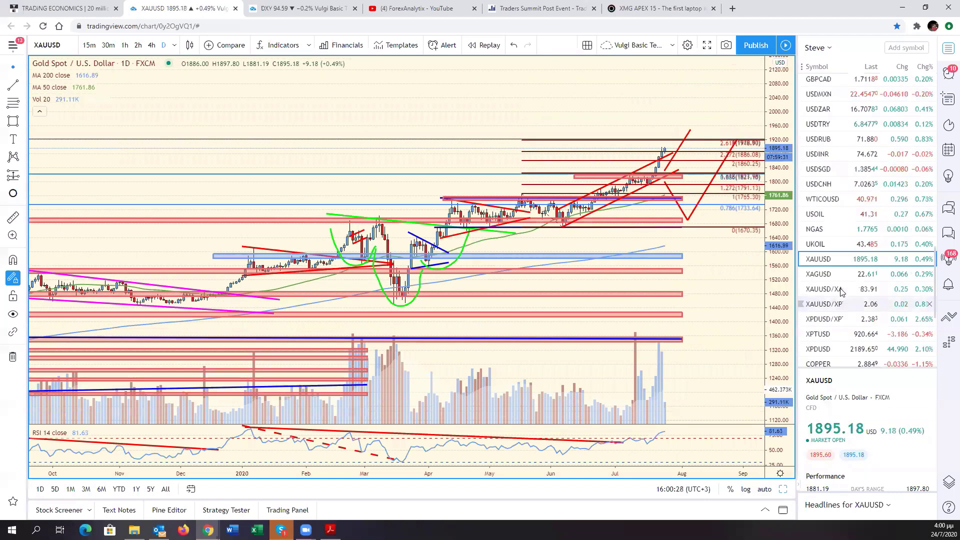
key(Down)
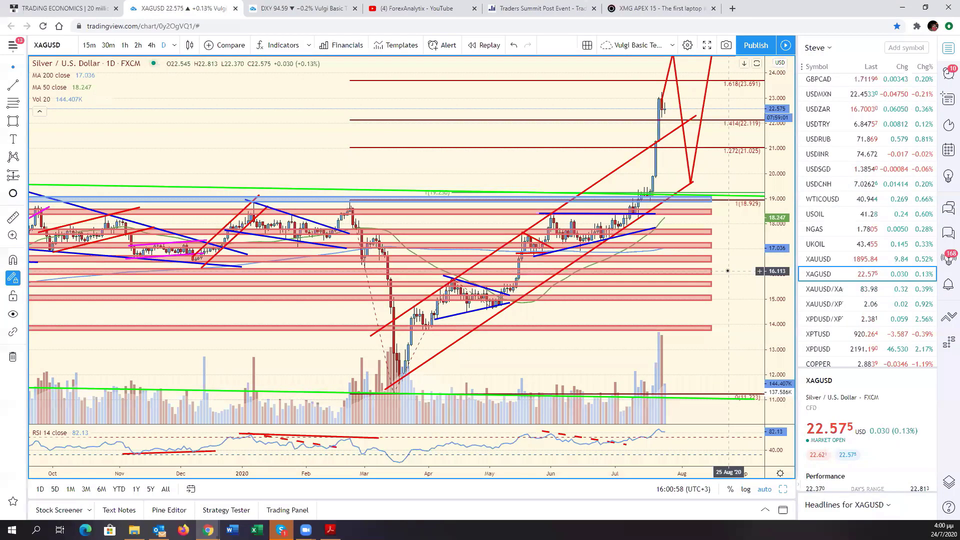
Pan the silver chart to earlier history, then switch to gold spot XAUUSD
drag(727, 270, 753, 283)
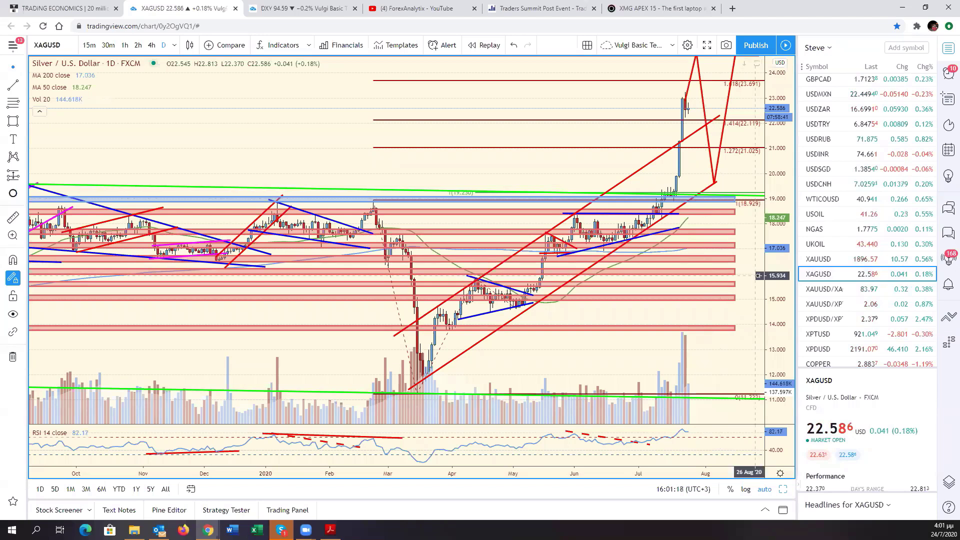
key(Up)
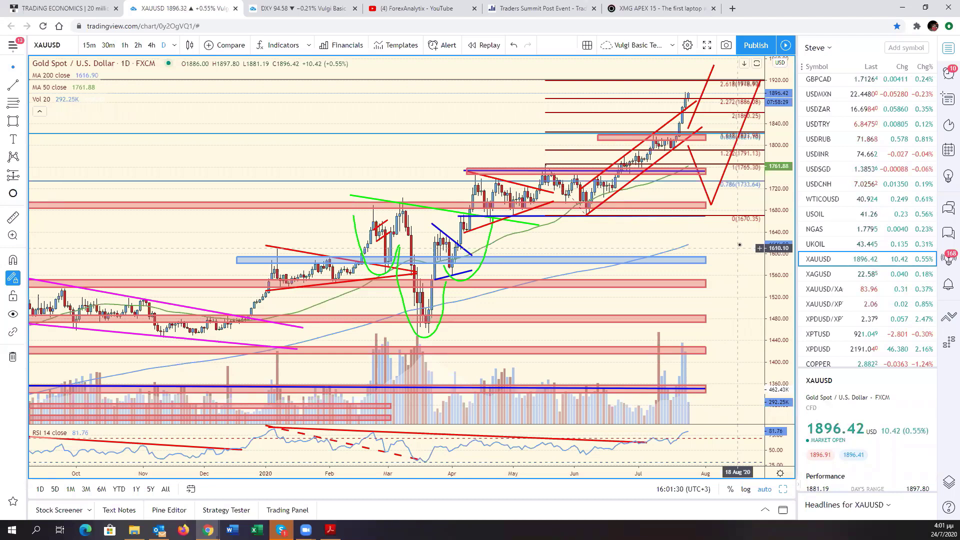
Compress the gold price scale to span roughly 1200 to 2040 and adjust the time zoom
drag(776, 259, 774, 316)
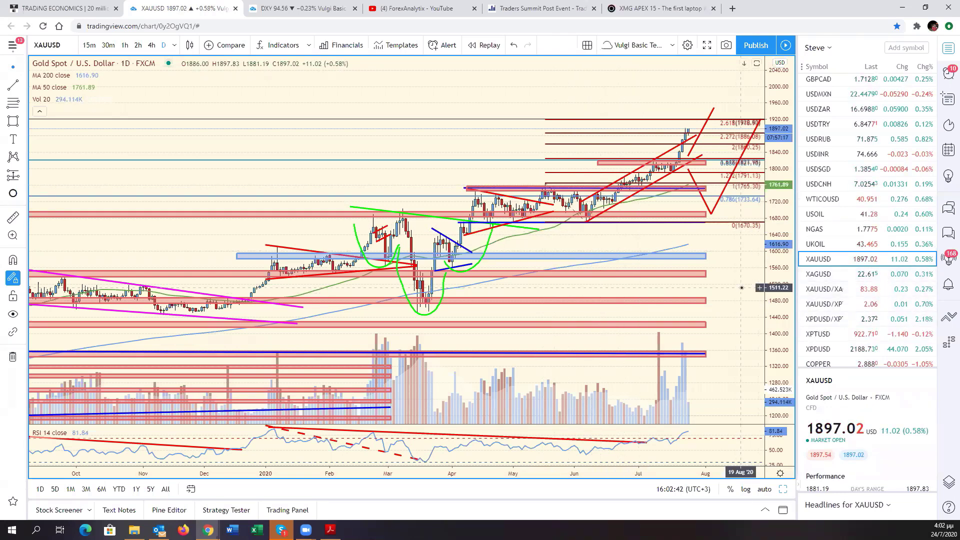
scroll(741, 287, down, 1)
scroll(741, 287, up, 1)
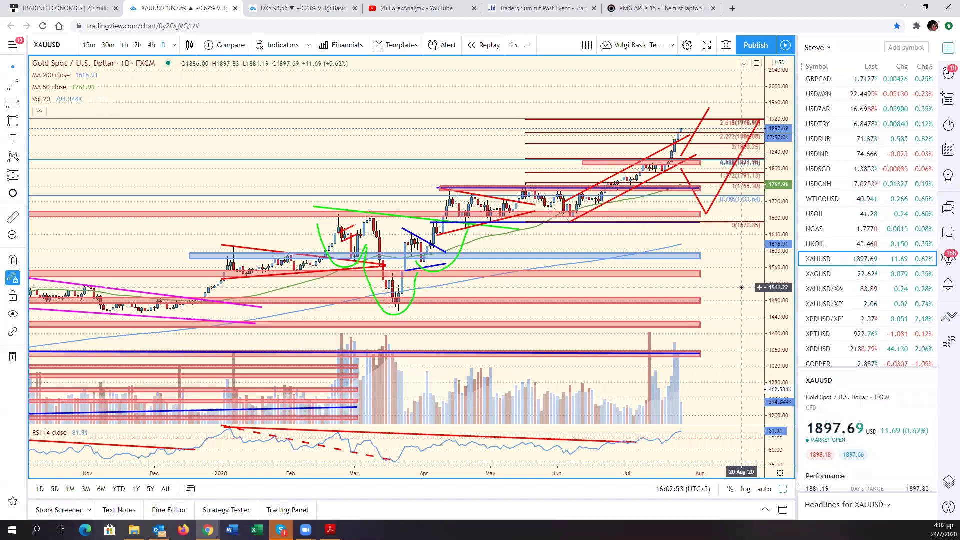
Change the chart symbol to XAUEUR, the Gold/Euro pair
click(50, 46)
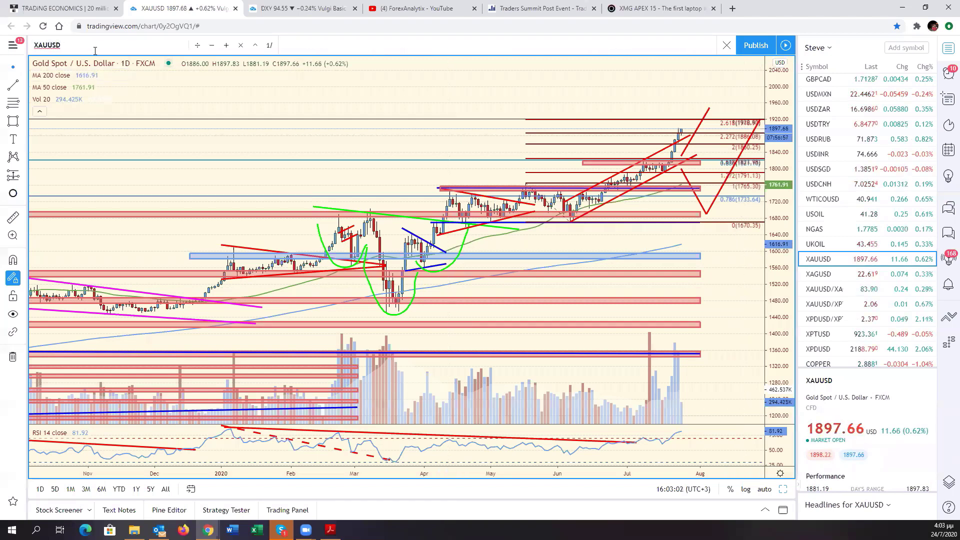
key(BackSpace)
key(BackSpace)
key(BackSpace)
text(EUR)
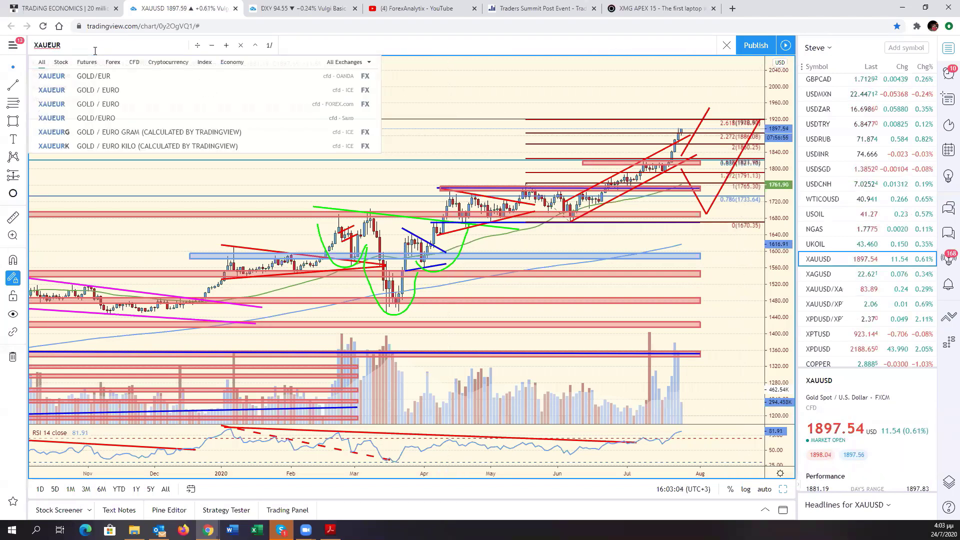
key(Return)
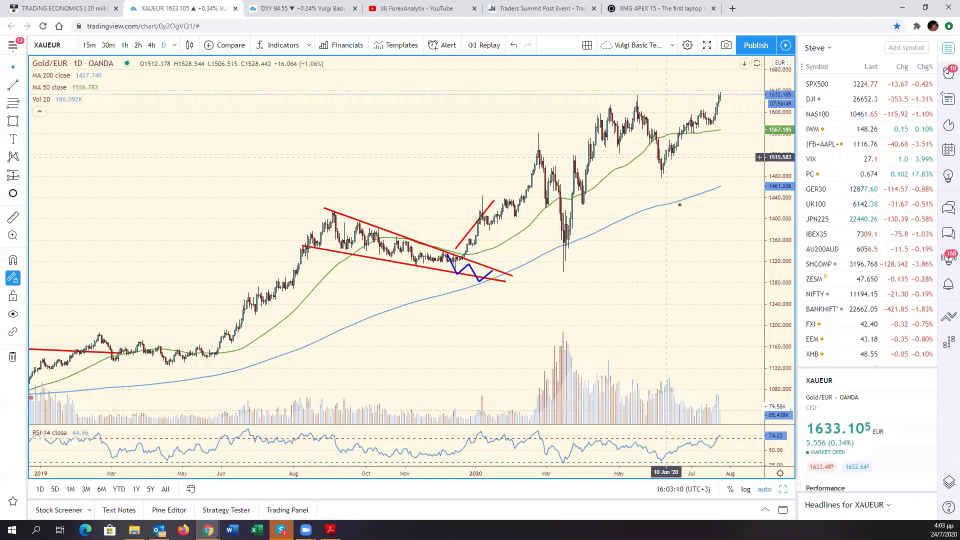
Zoom around the Gold/Euro chart, then load West Texas Oil WTICOUSD from the watchlist
scroll(686, 223, down, 2)
scroll(686, 223, up, 2)
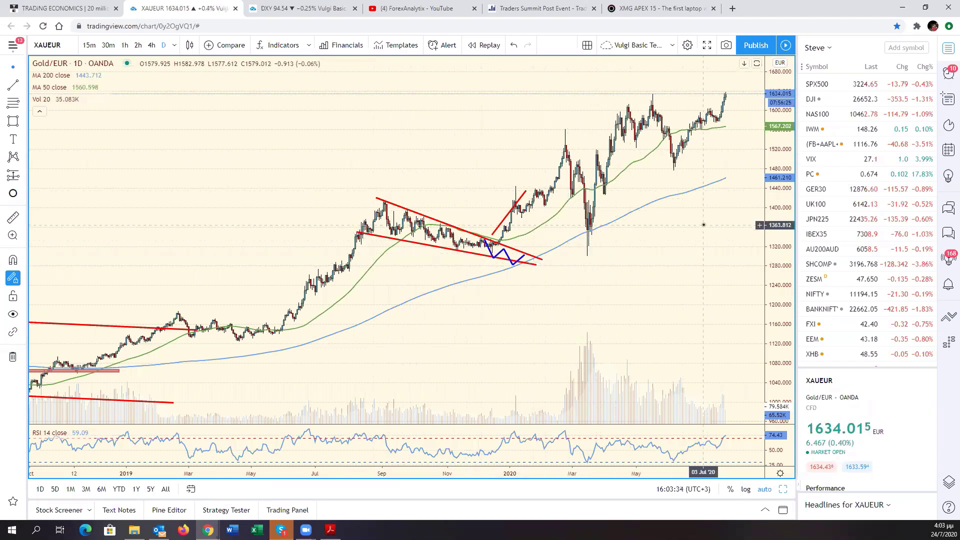
scroll(703, 224, up, 1)
scroll(703, 224, up, 2)
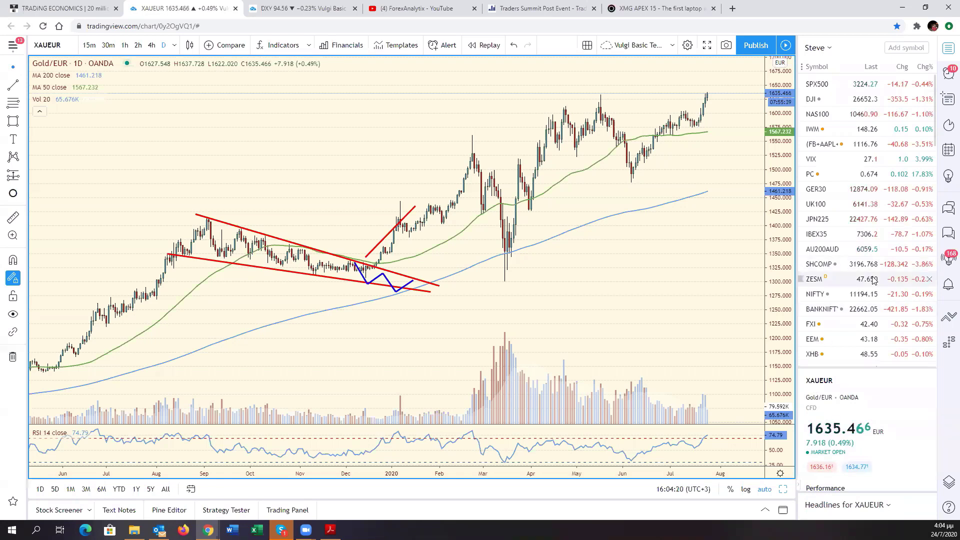
scroll(873, 280, down, 10)
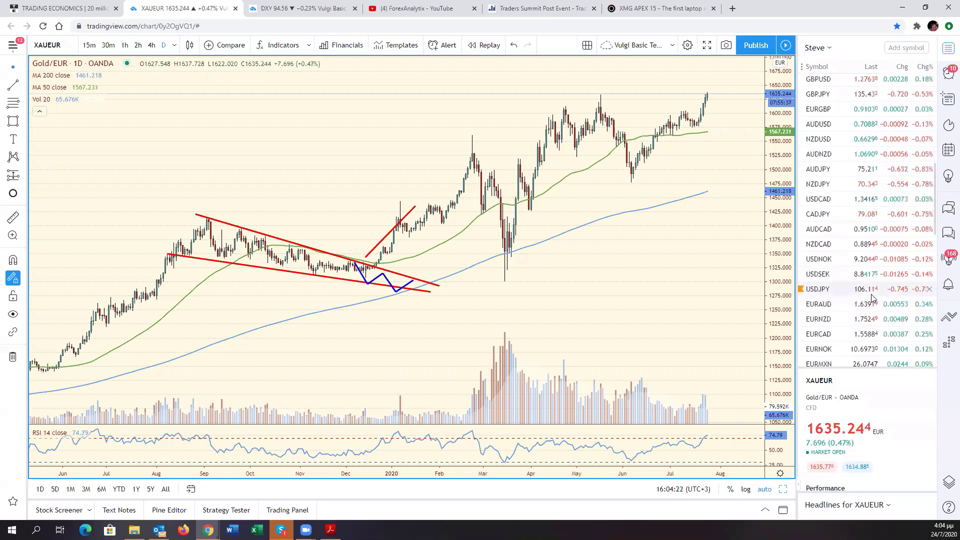
scroll(870, 295, down, 8)
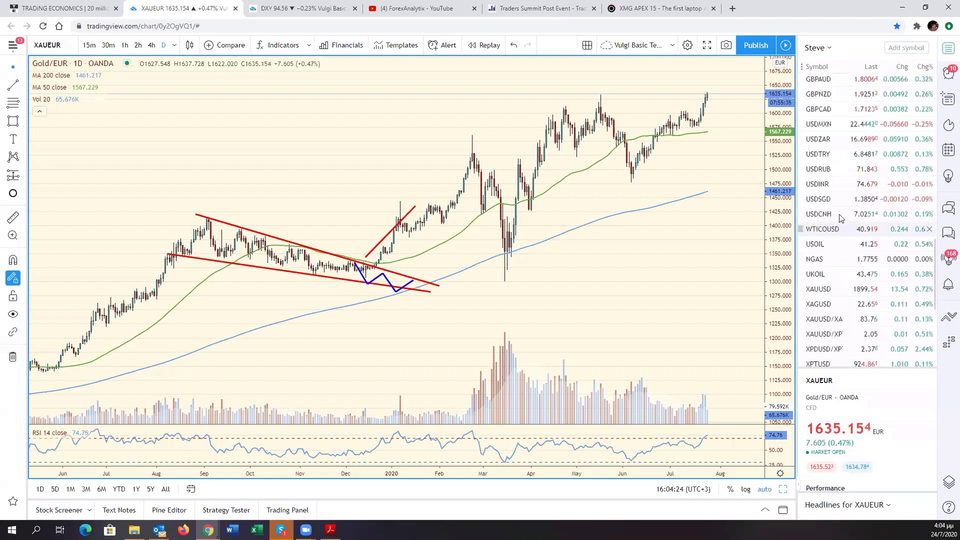
click(840, 229)
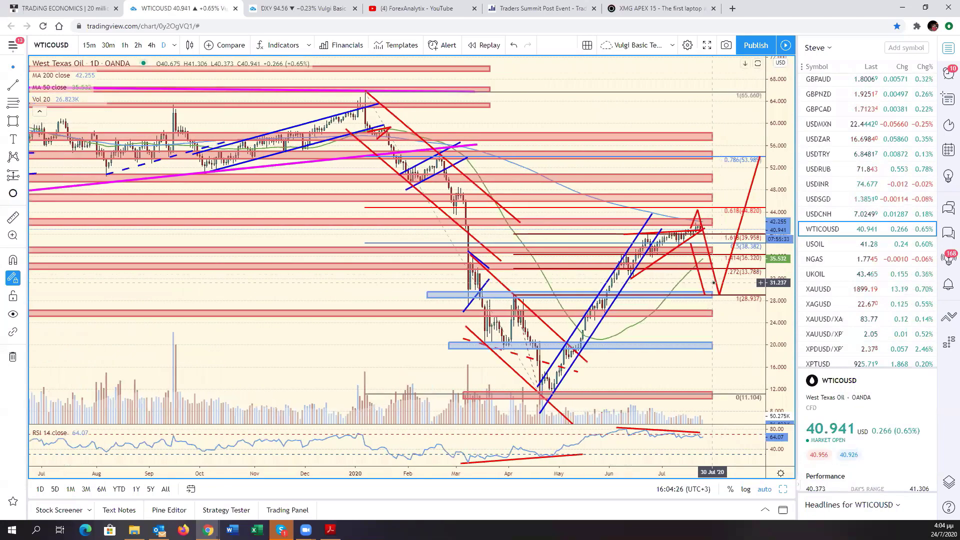
Zoom into the WTICOUSD chart, then switch back to gold spot XAUUSD
scroll(713, 283, up, 3)
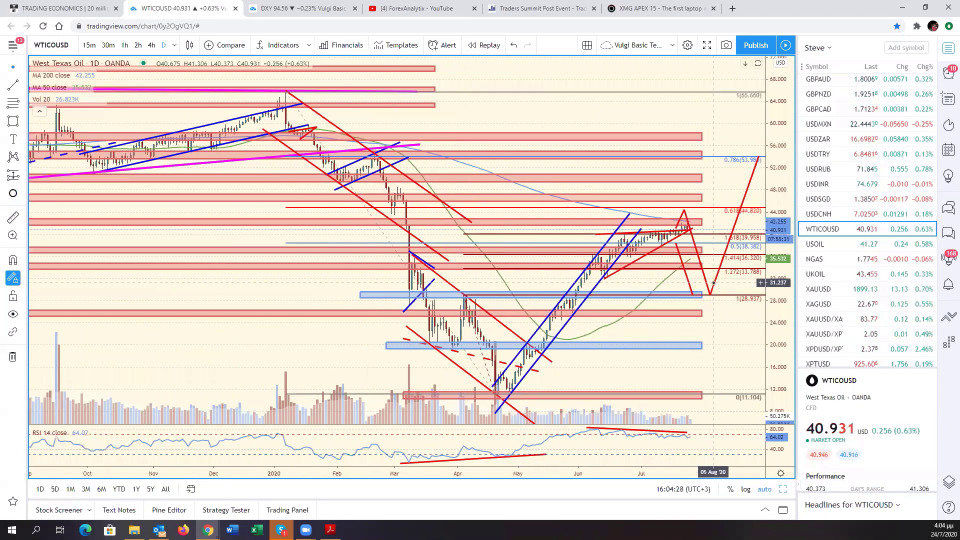
scroll(714, 282, up, 1)
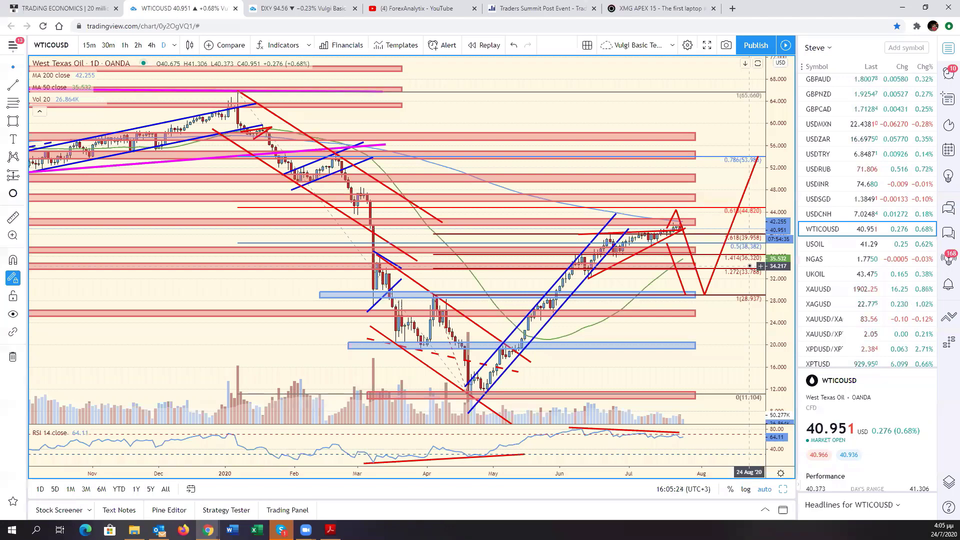
click(832, 290)
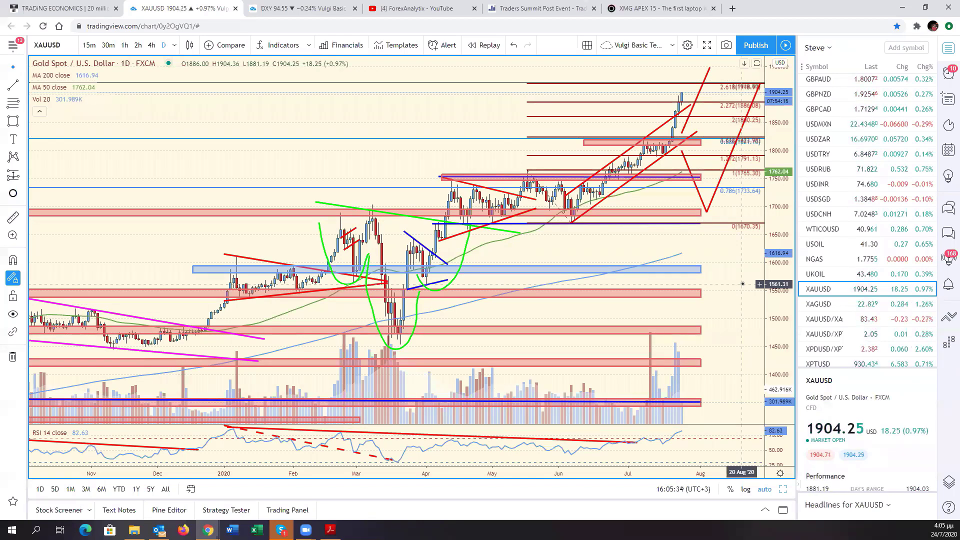
Load silver XAGUSD and pan to bring the upper 25–28 zones into view
click(856, 308)
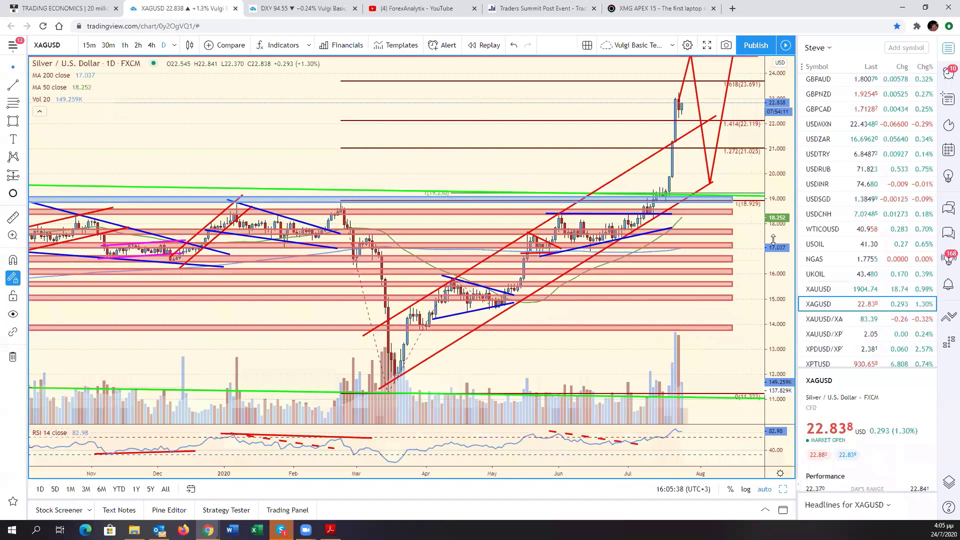
drag(773, 264, 773, 273)
drag(665, 82, 622, 115)
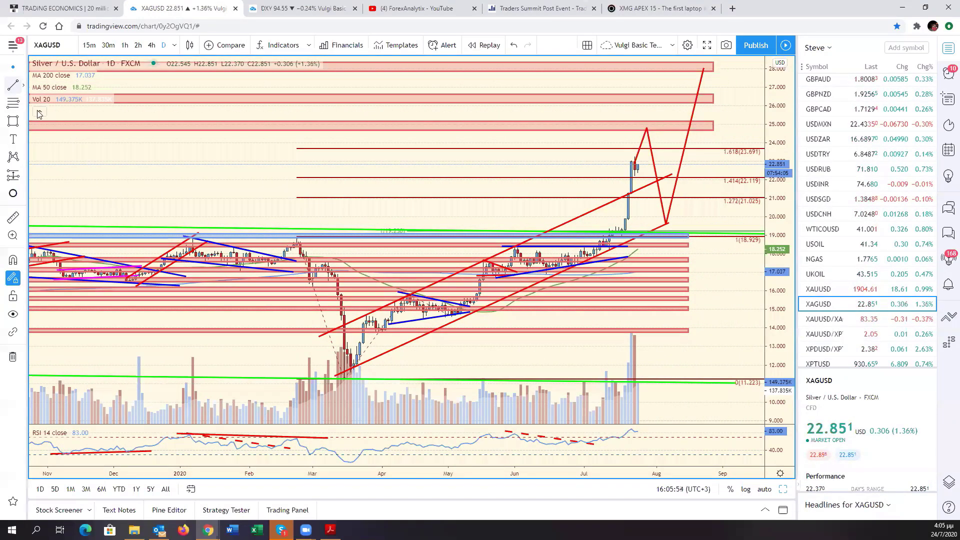
Draw a falling blue trend line from the silver spike top and a rising blue line below it
click(13, 85)
click(37, 45)
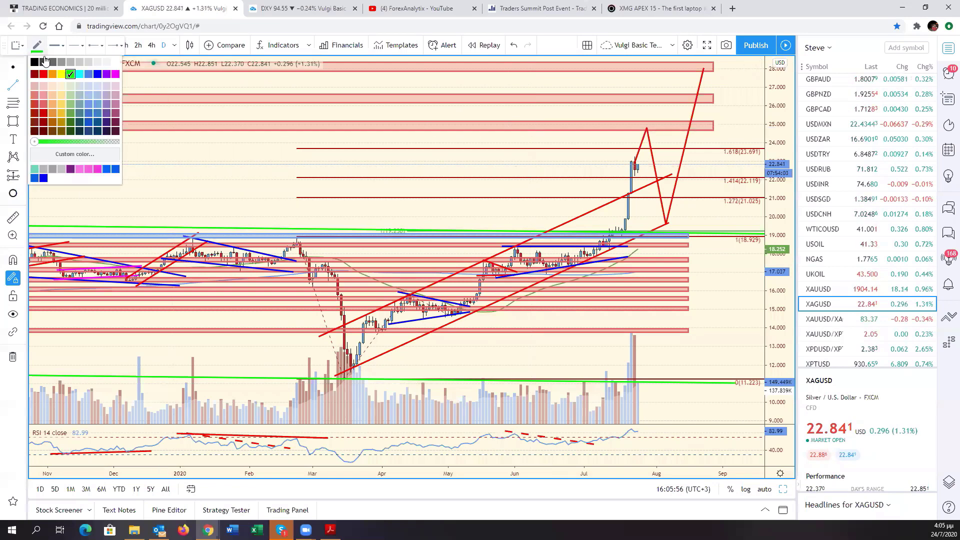
click(46, 76)
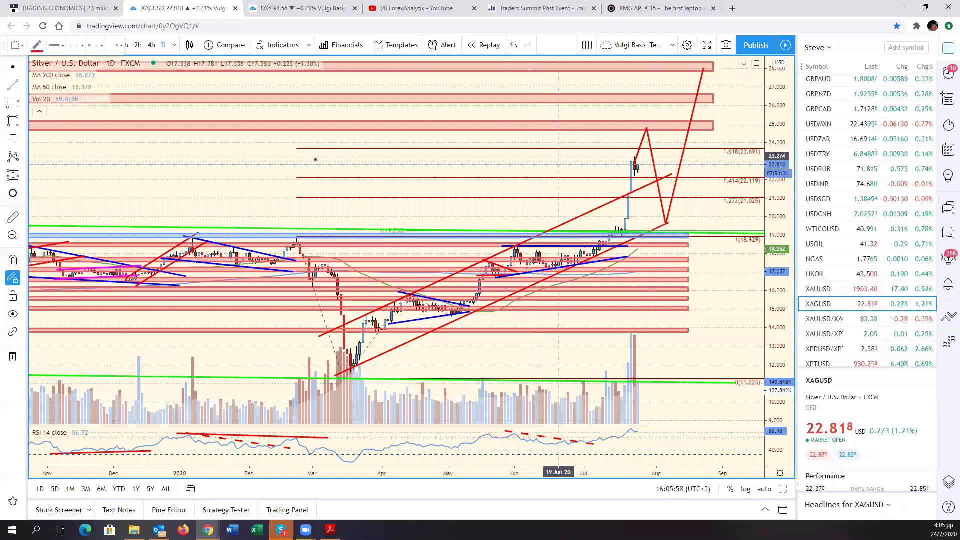
click(37, 45)
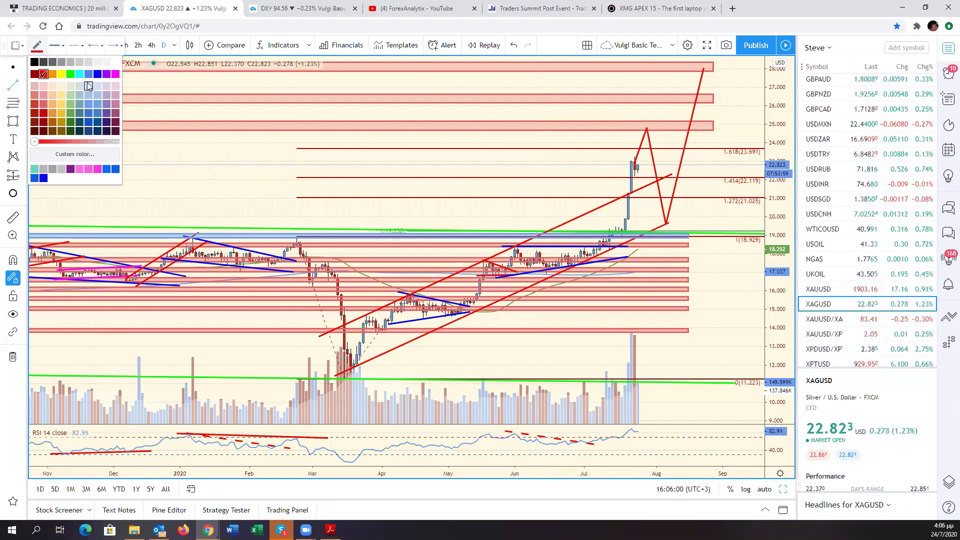
click(97, 75)
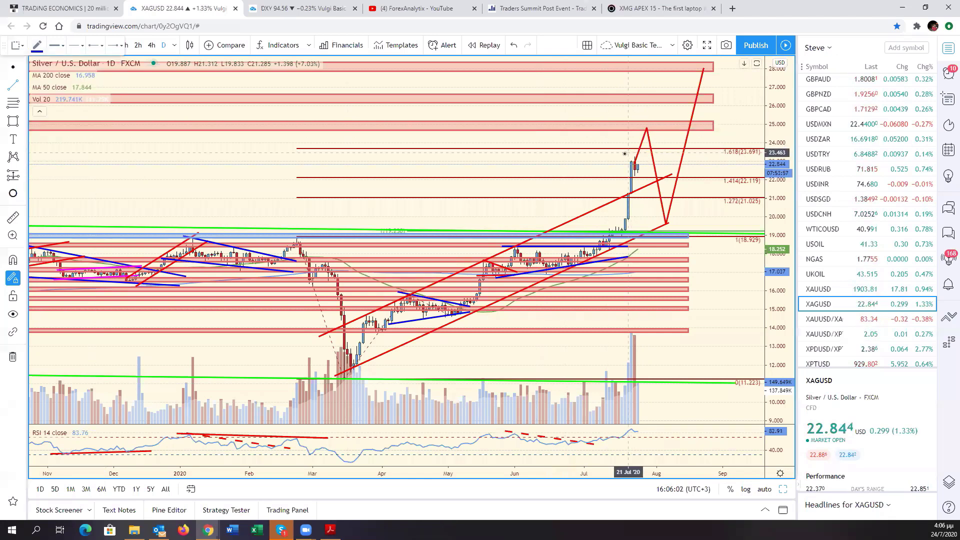
drag(625, 154, 726, 172)
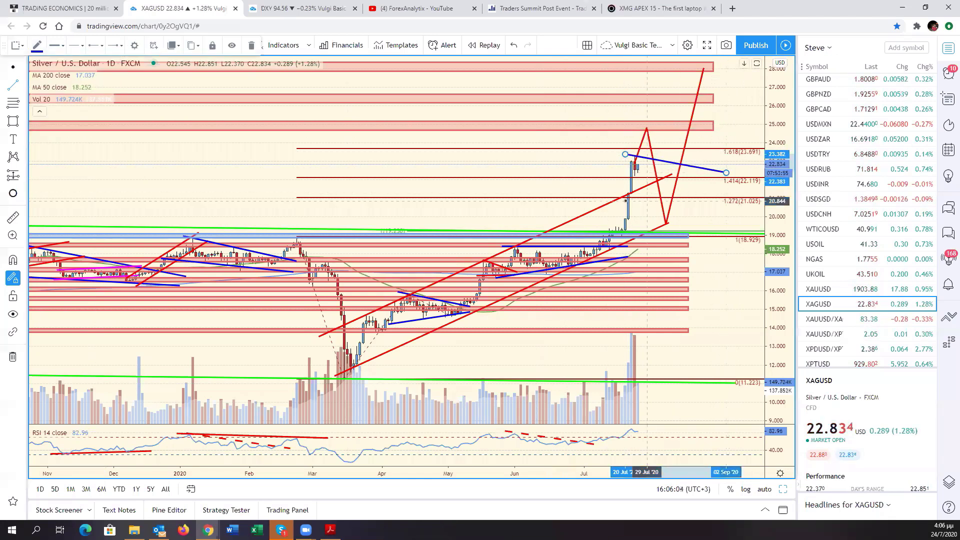
mouse_move(621, 211)
mouse_down()
mouse_move(726, 184)
mouse_move(688, 218)
mouse_up()
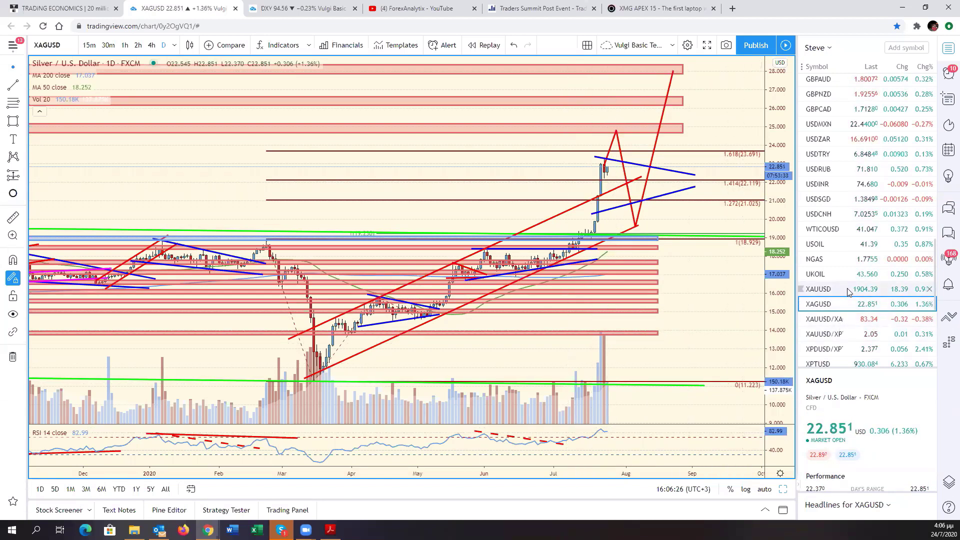
scroll(845, 320, down, 1)
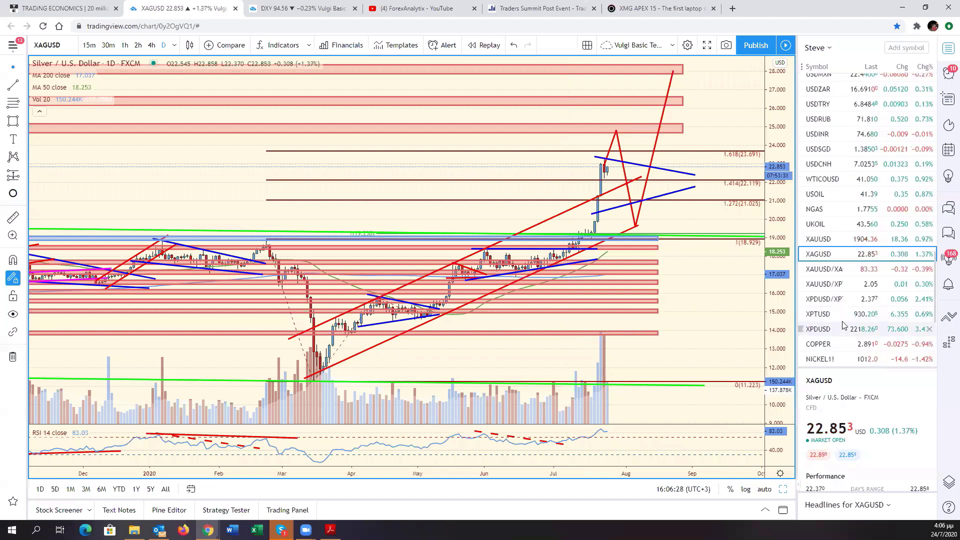
click(843, 321)
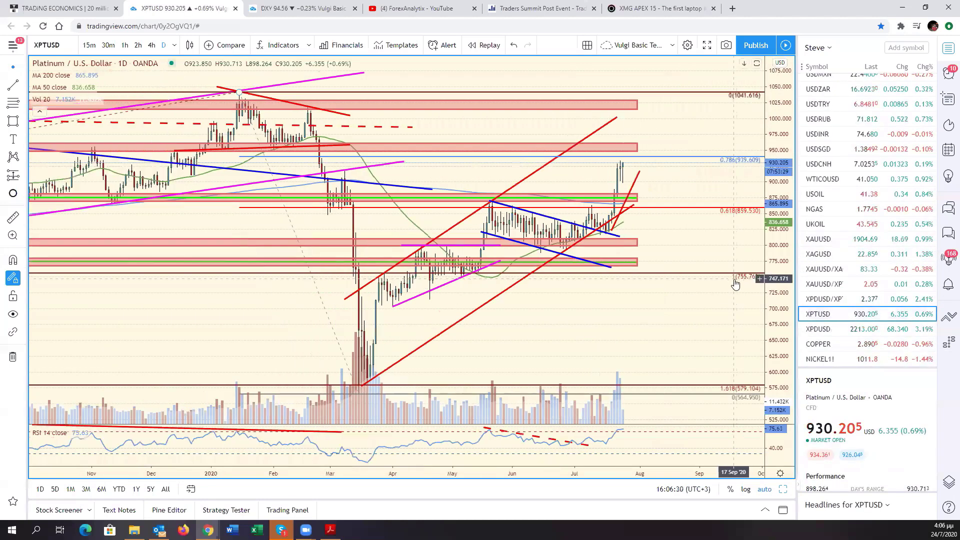
scroll(735, 284, up, 3)
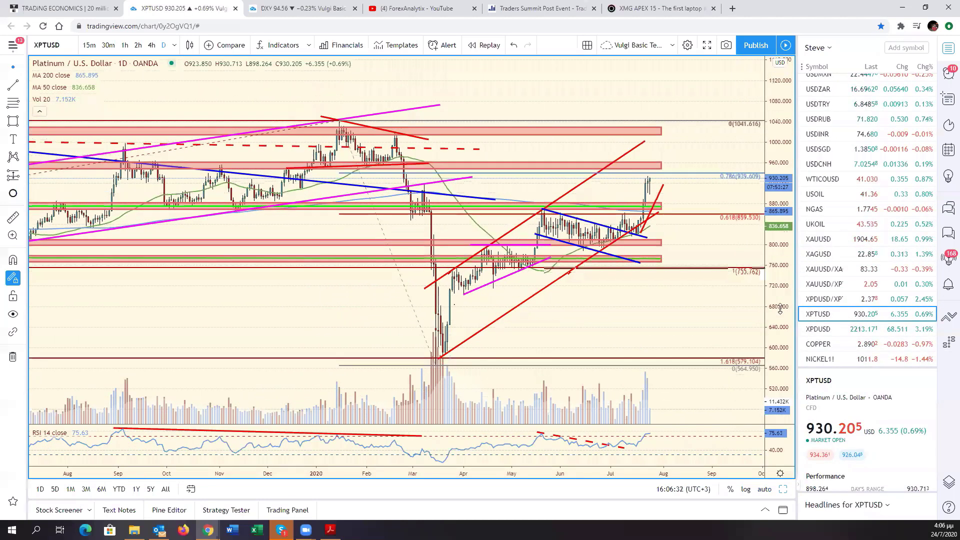
scroll(645, 330, down, 3)
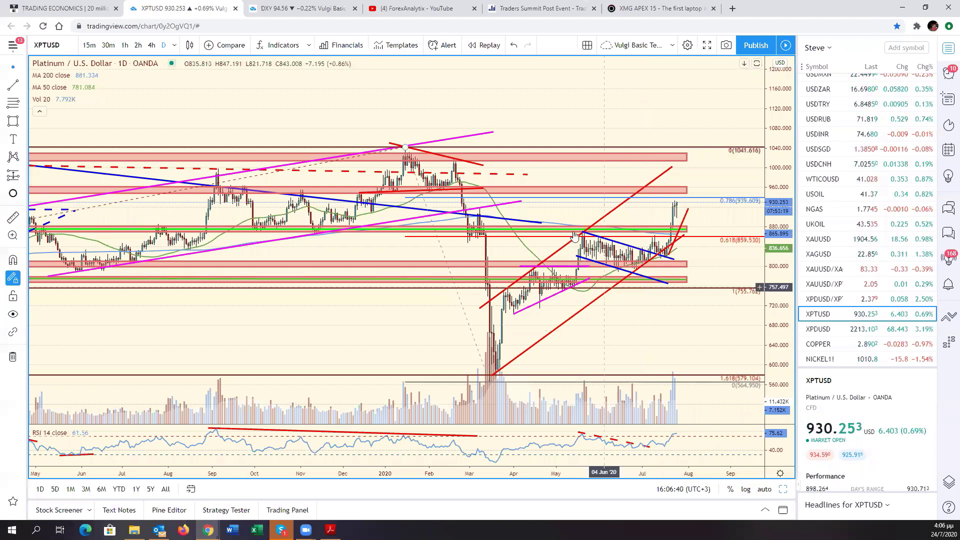
scroll(622, 260, up, 3)
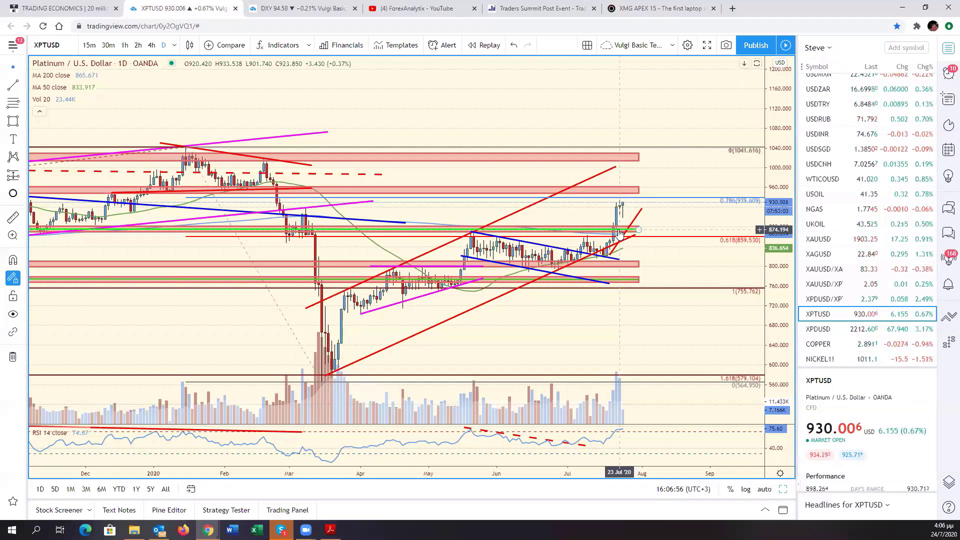
scroll(620, 233, down, 10)
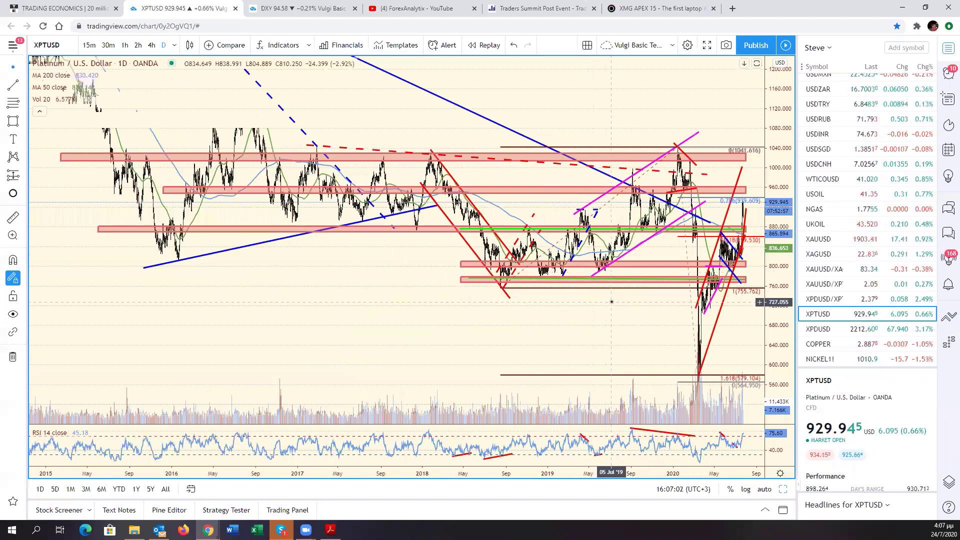
scroll(611, 301, up, 8)
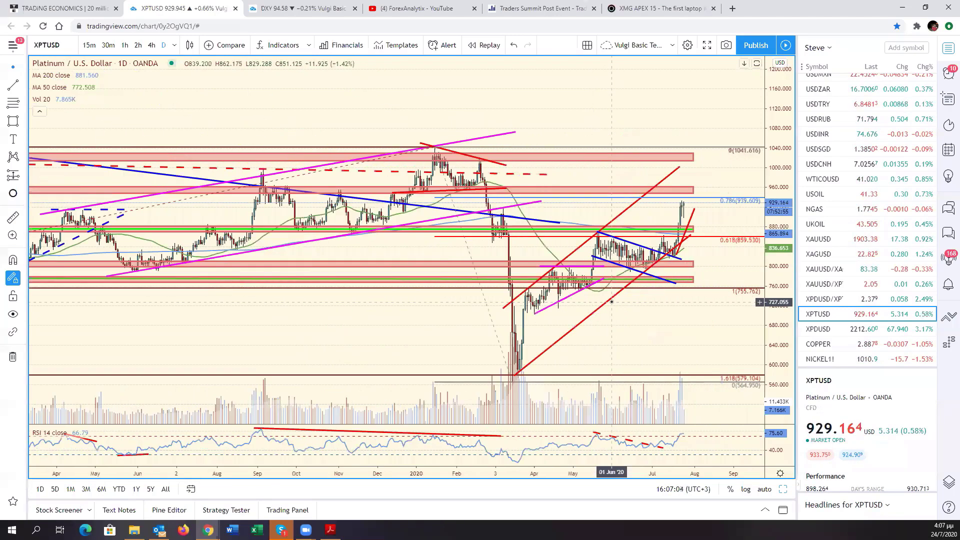
scroll(612, 301, up, 2)
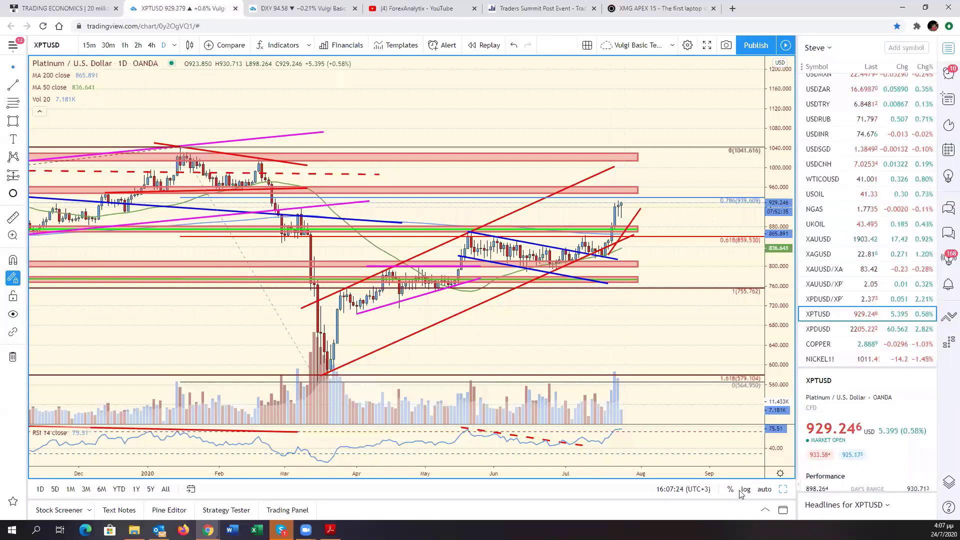
Load XAUUSD from the watchlist, then zoom the gold daily chart out and back in
click(841, 242)
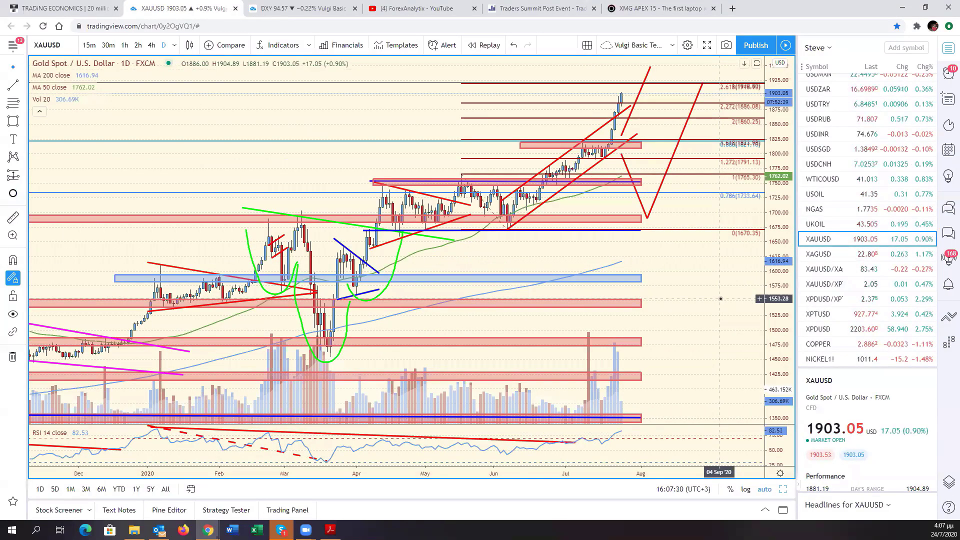
scroll(721, 299, down, 5)
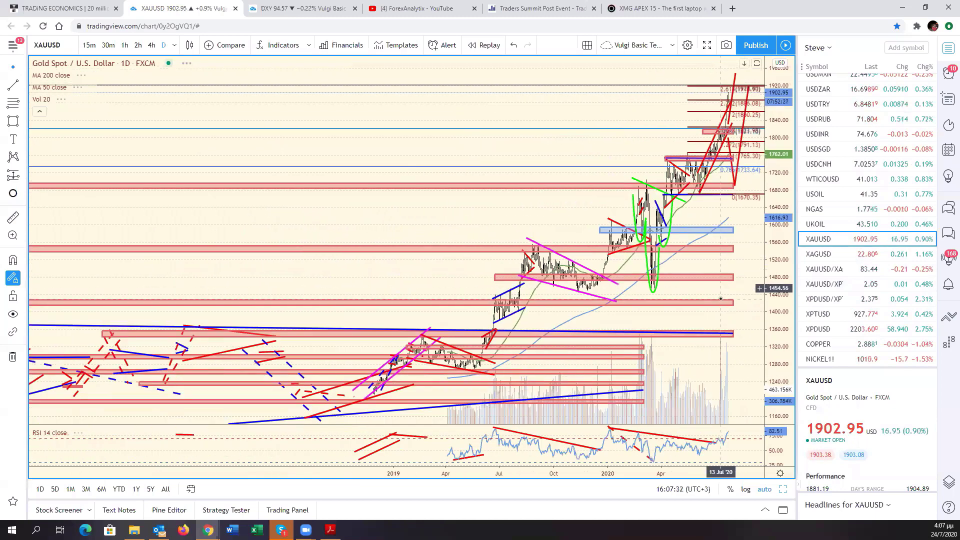
scroll(721, 299, down, 5)
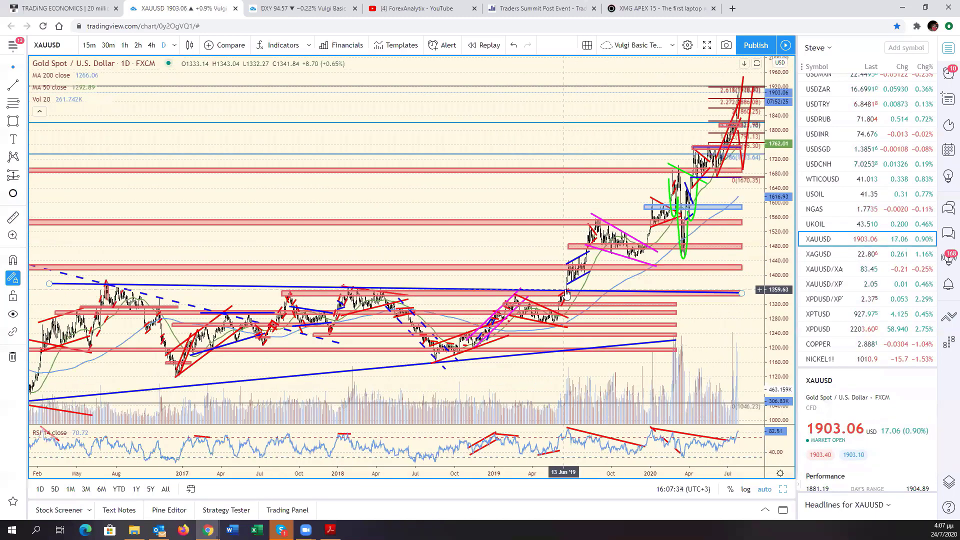
scroll(711, 294, up, 3)
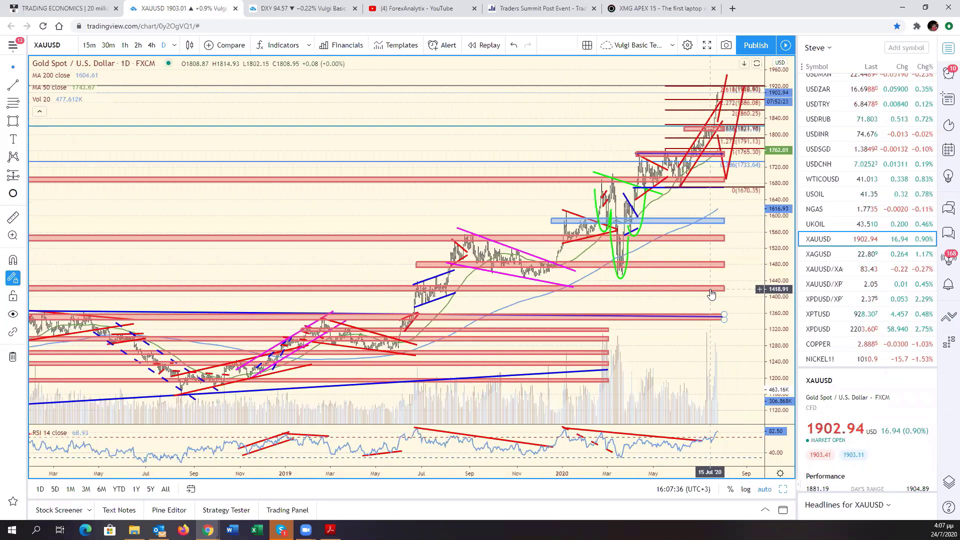
scroll(711, 294, up, 6)
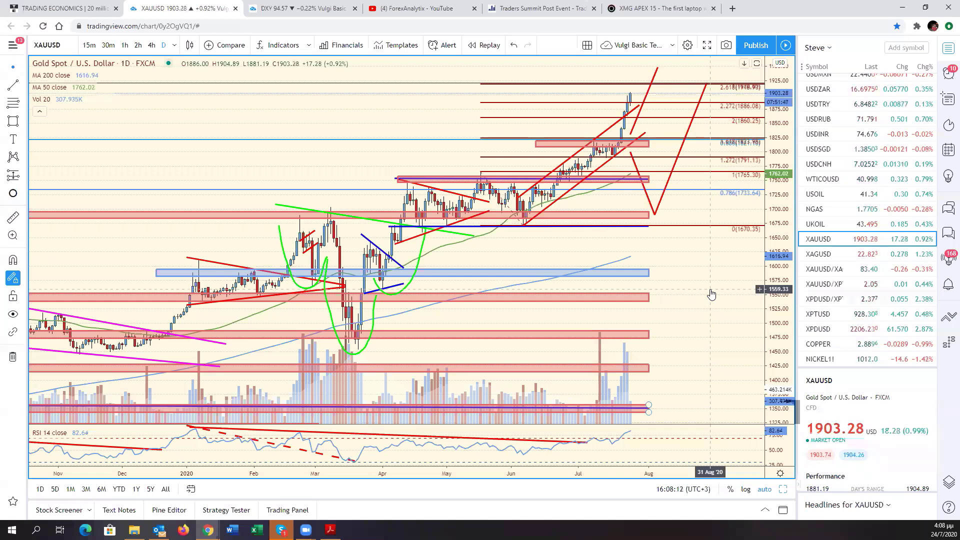
Inspect gold's blue support line and red 1815 zone, pan to earlier months, and restore the six-chart grid
click(710, 294)
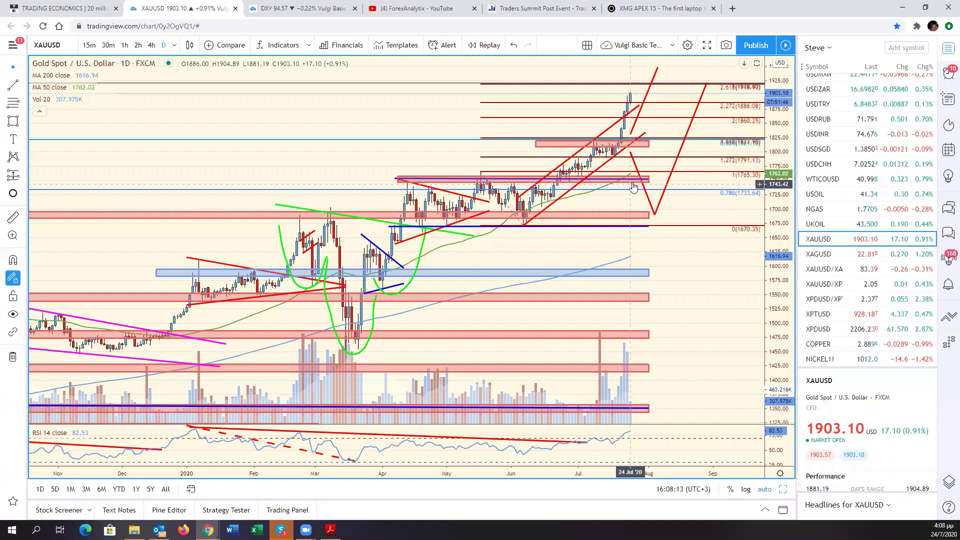
click(632, 180)
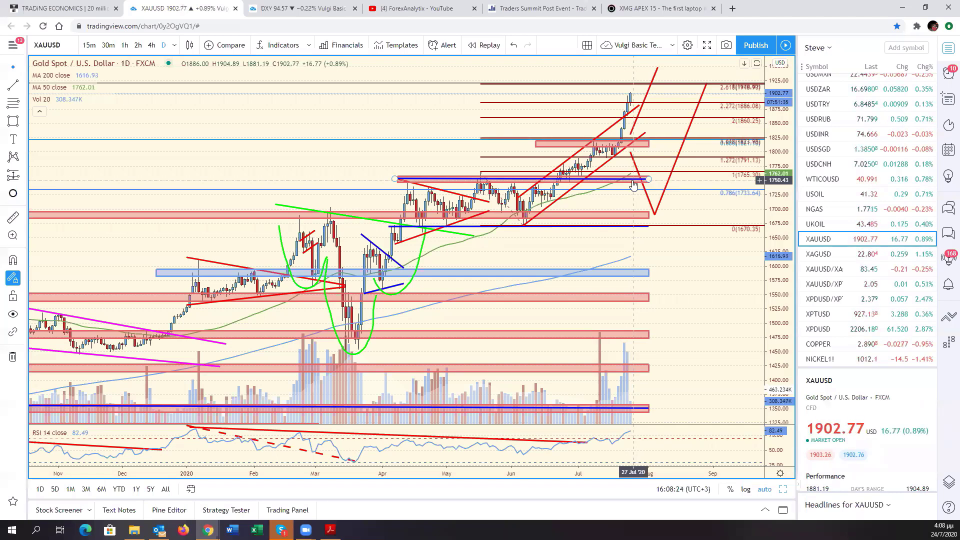
click(634, 185)
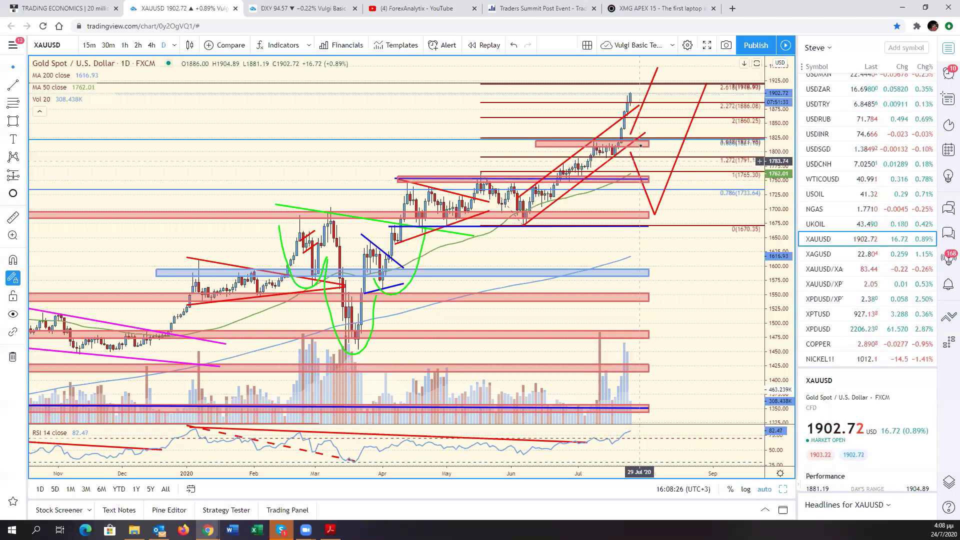
click(643, 147)
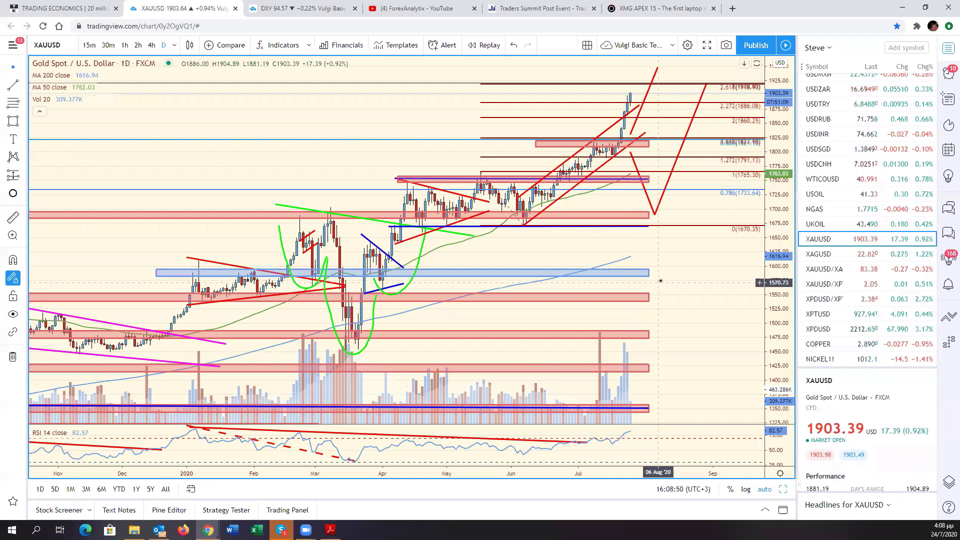
drag(725, 283, 813, 274)
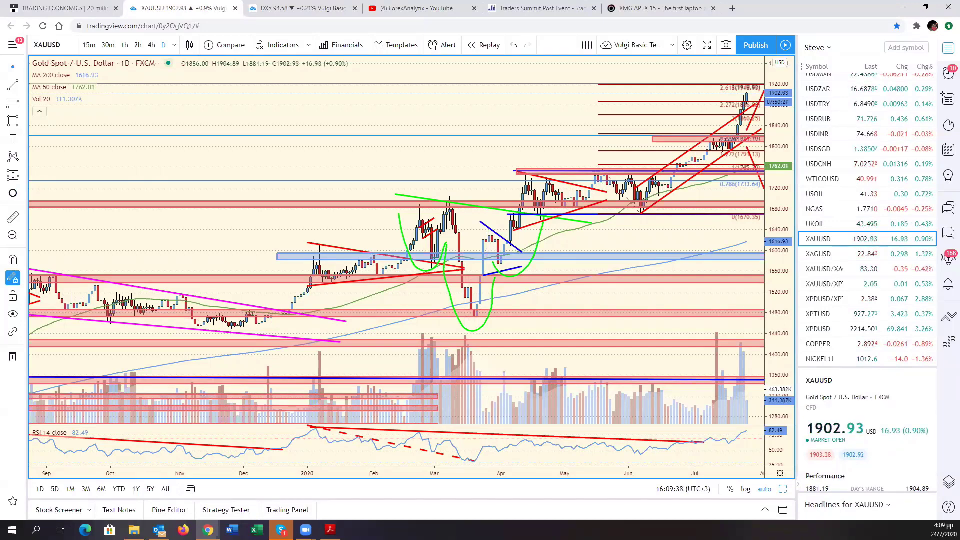
click(783, 489)
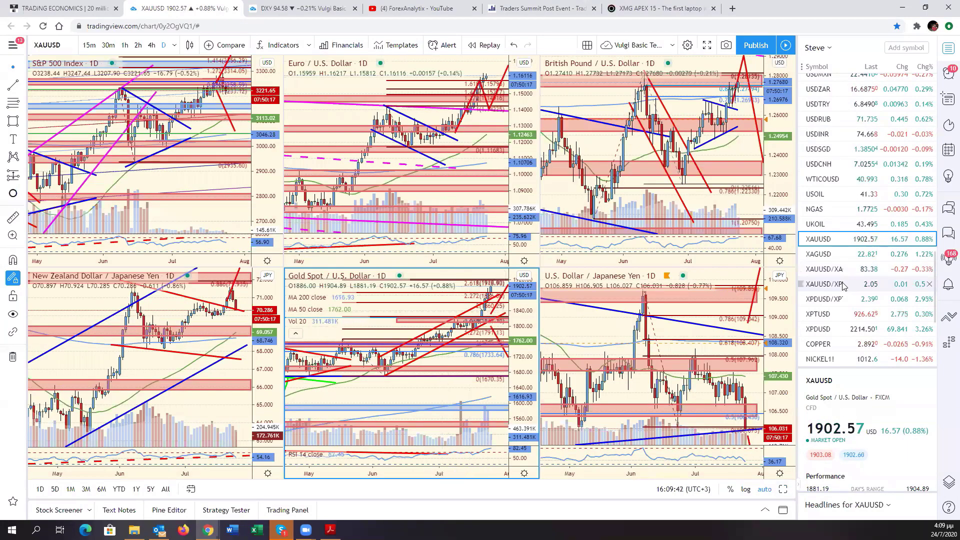
Load USDCAD from the watchlist into the active pane and maximize it full size
scroll(856, 190, up, 2)
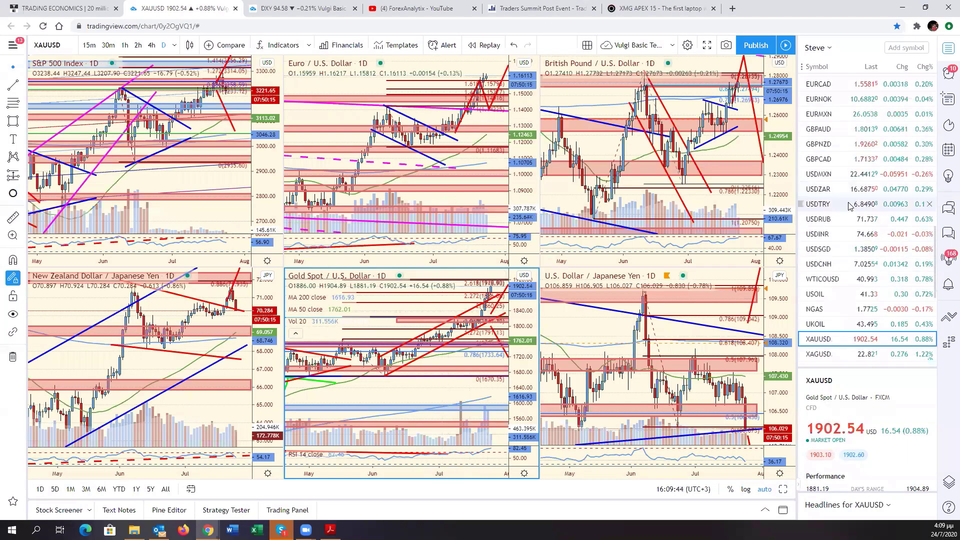
scroll(854, 294, up, 4)
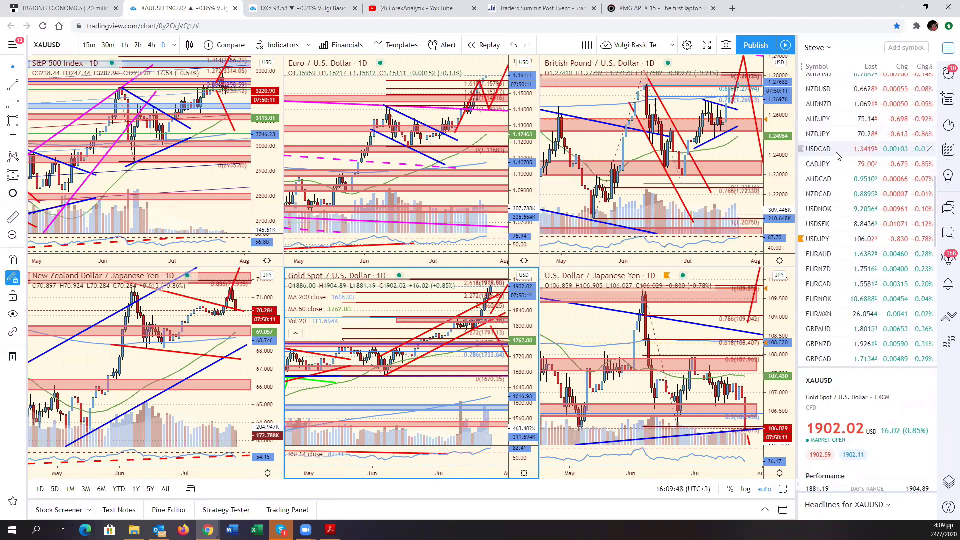
click(820, 149)
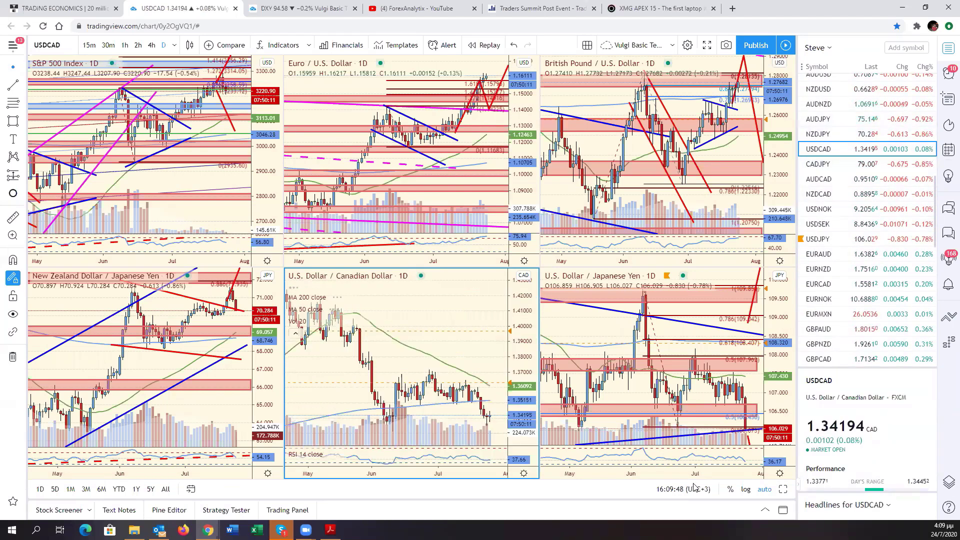
click(783, 489)
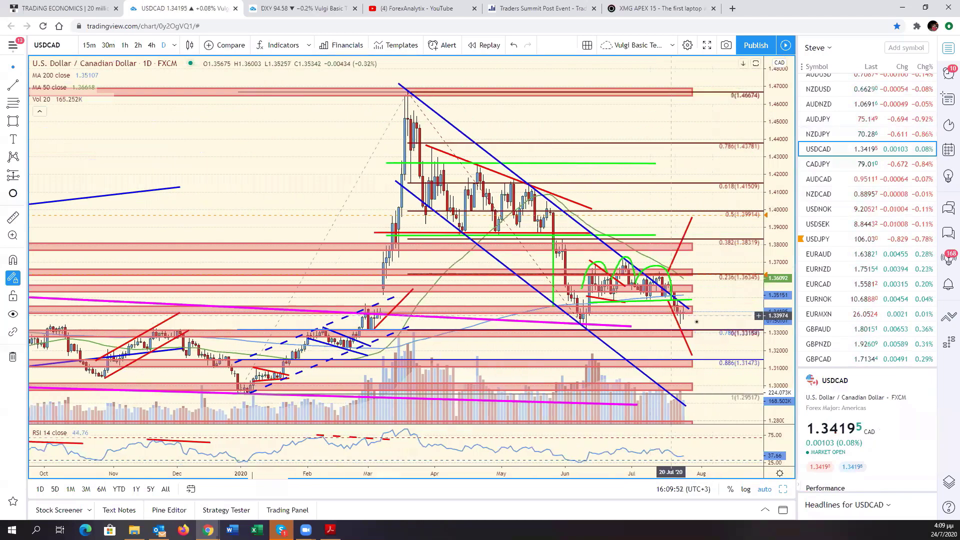
Compress the USD/CAD price scale and shift the rising and falling red projection paths further right
drag(783, 361, 782, 392)
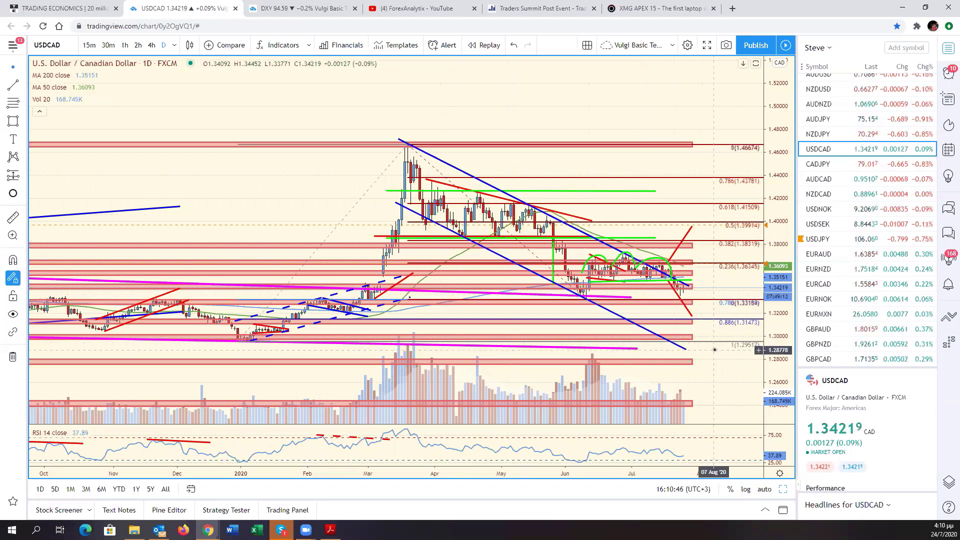
drag(679, 280, 698, 274)
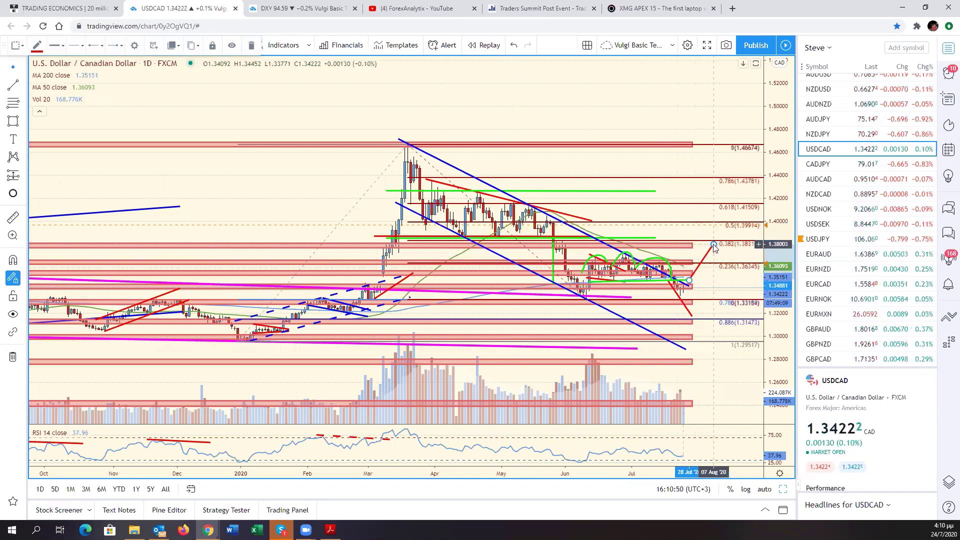
drag(682, 309, 709, 322)
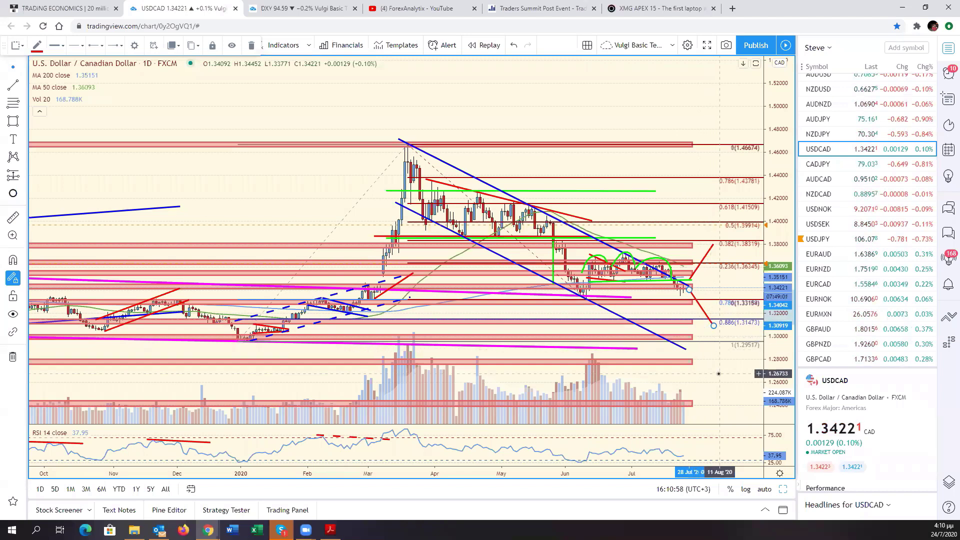
drag(718, 373, 770, 370)
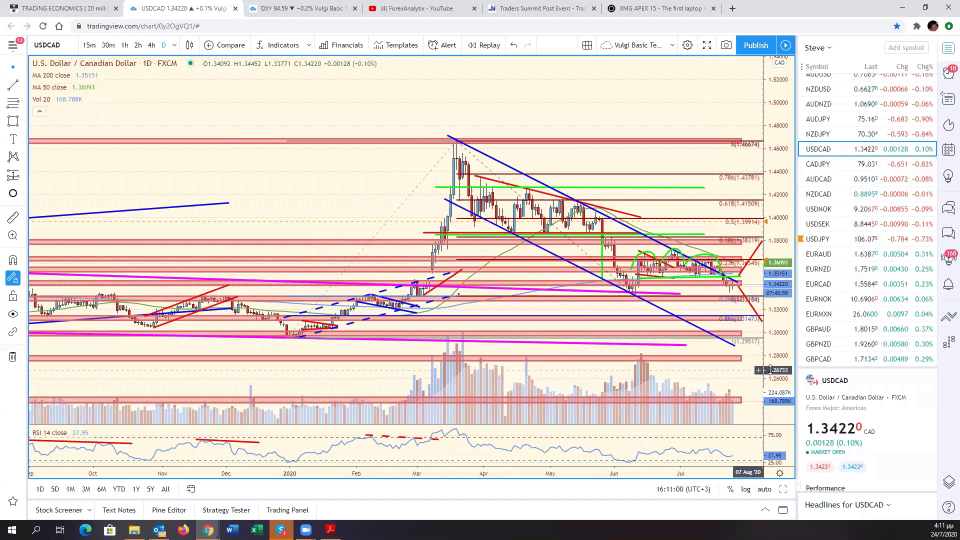
Restore the six-chart grid, activate the top-middle pane, and maximize it showing EURGBP
click(783, 489)
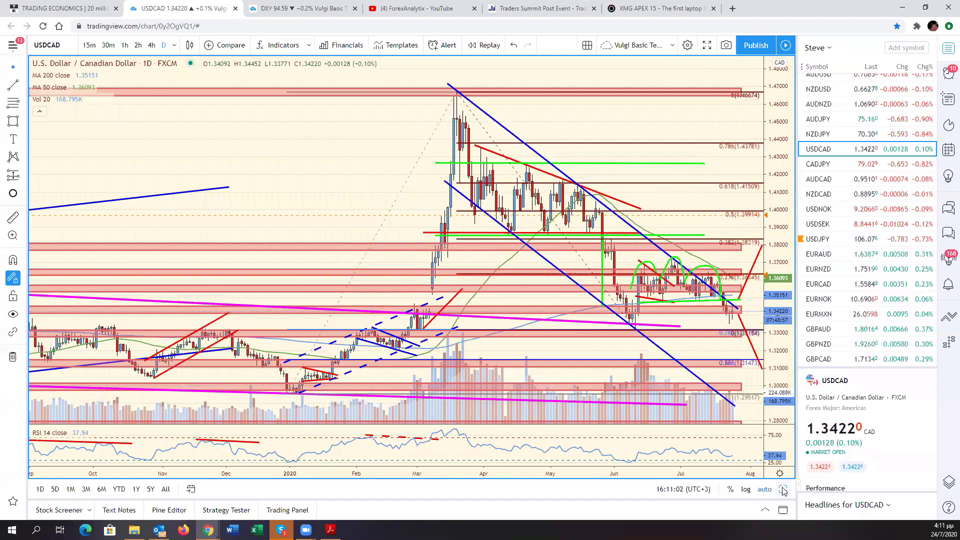
click(783, 489)
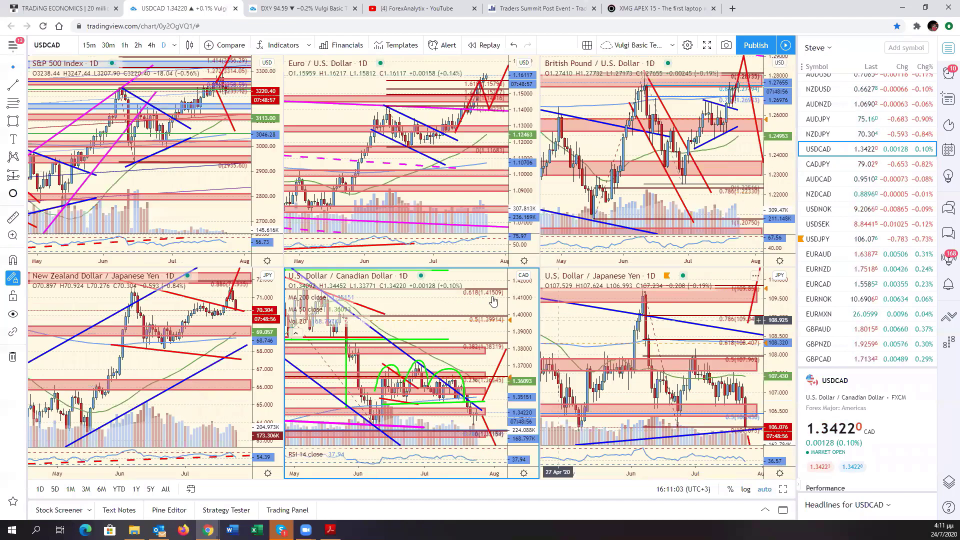
click(475, 177)
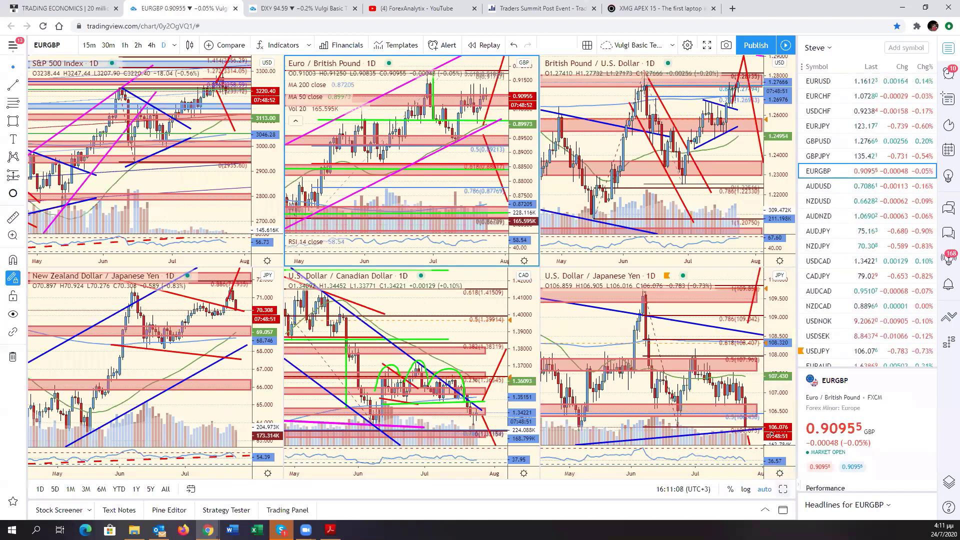
click(783, 489)
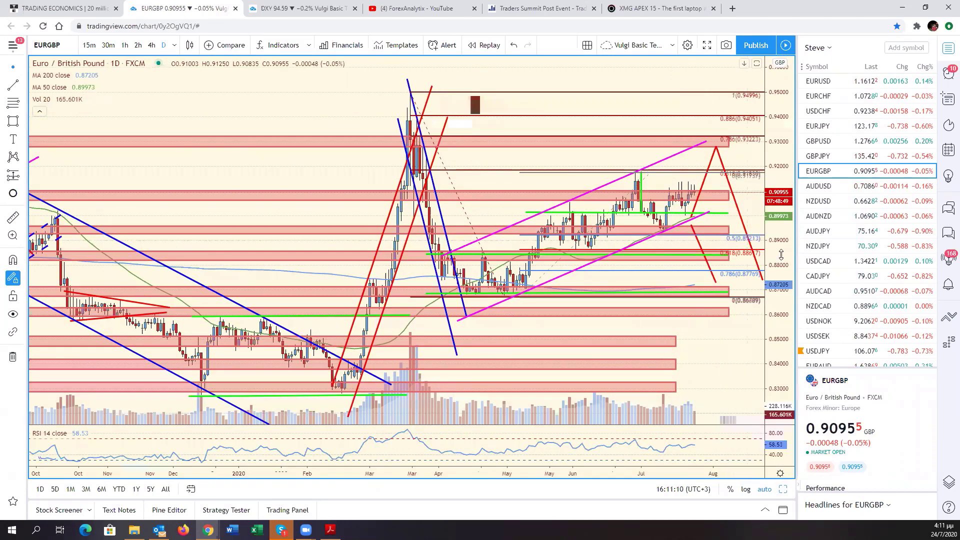
Compress the EURGBP price scale, zoom, and pan to frame about a year of the magenta channel
drag(781, 255, 785, 320)
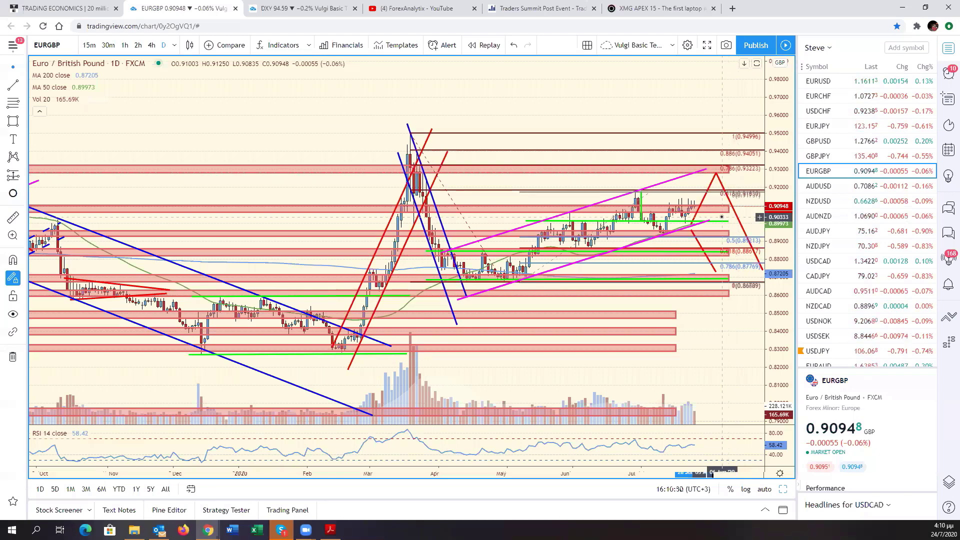
scroll(722, 217, down, 6)
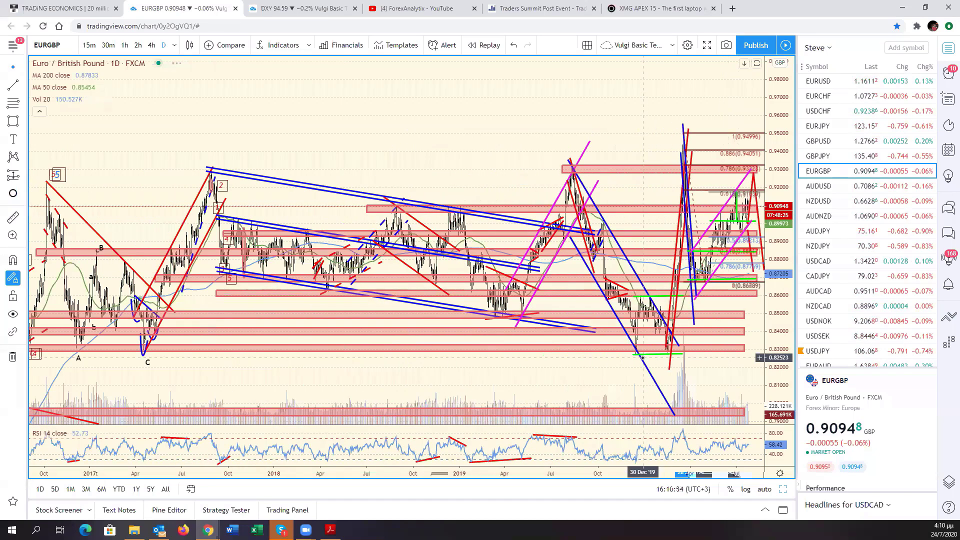
scroll(642, 357, up, 6)
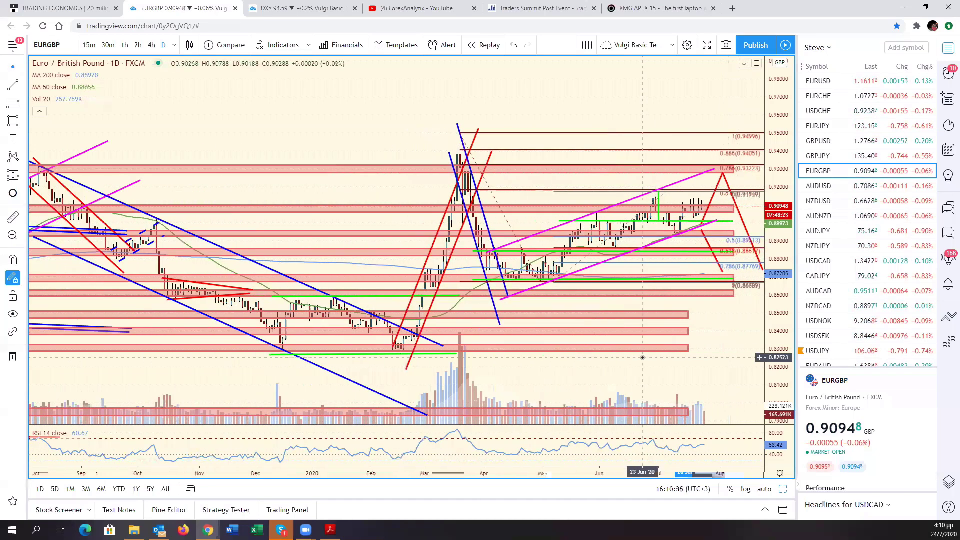
scroll(643, 358, up, 1)
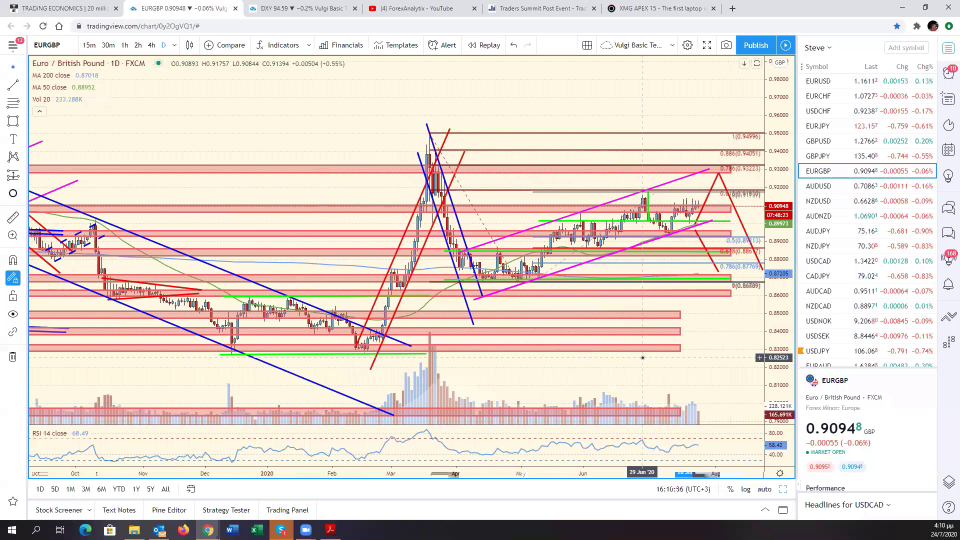
click(711, 170)
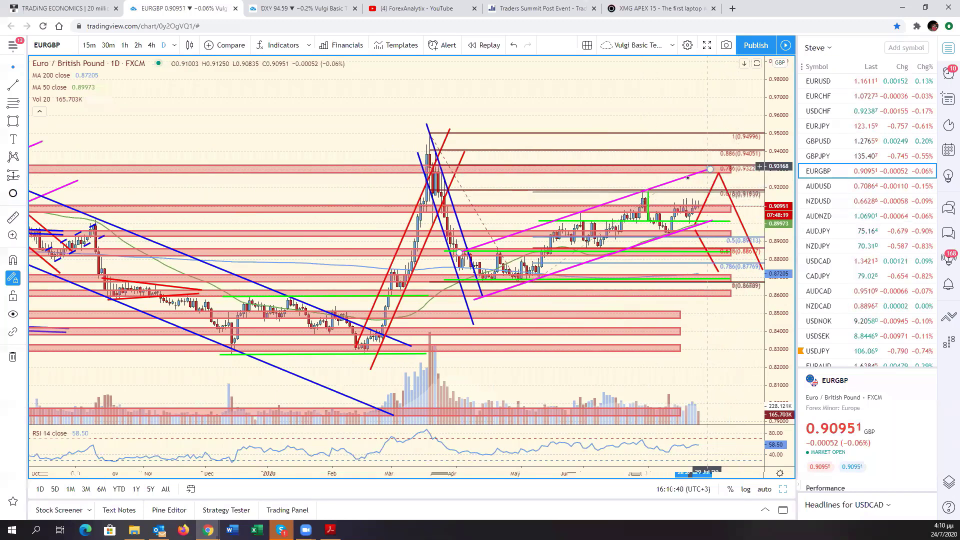
click(713, 197)
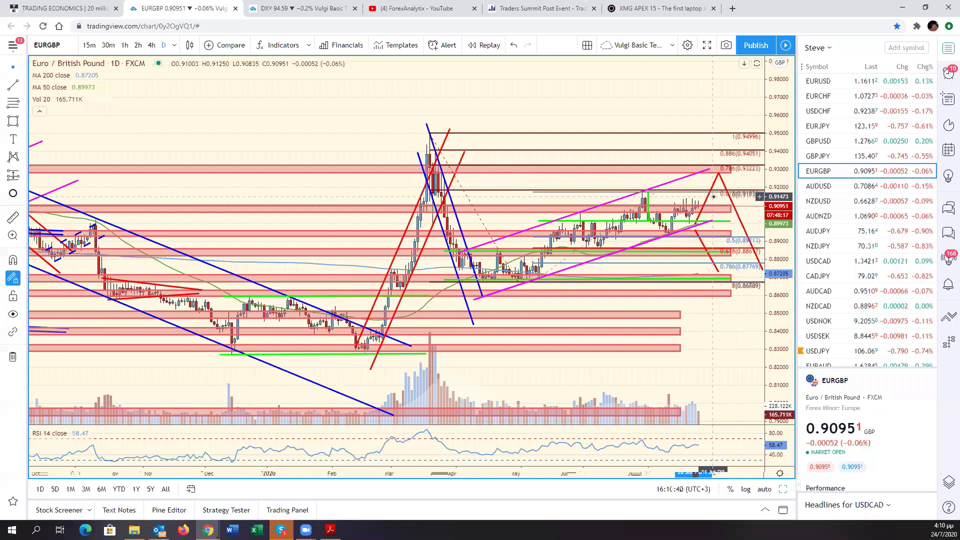
drag(714, 197, 685, 199)
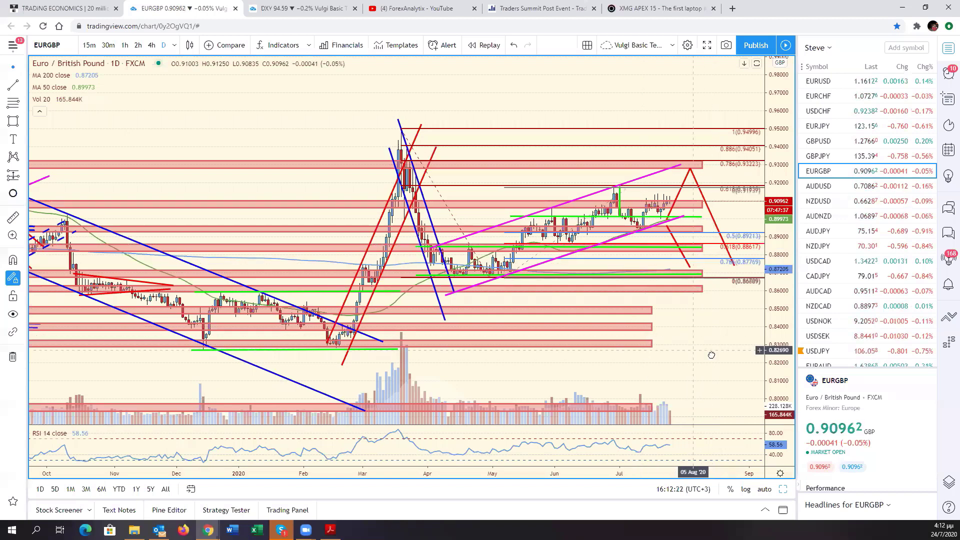
drag(711, 354, 775, 354)
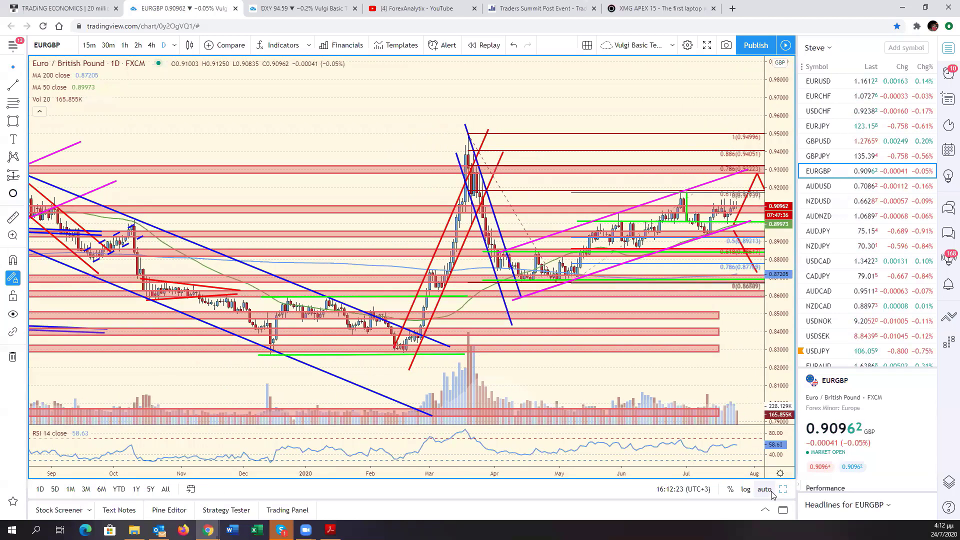
Load GBPUSD, leave space after the latest bar, zoom, and auto-fit the price scale
click(818, 141)
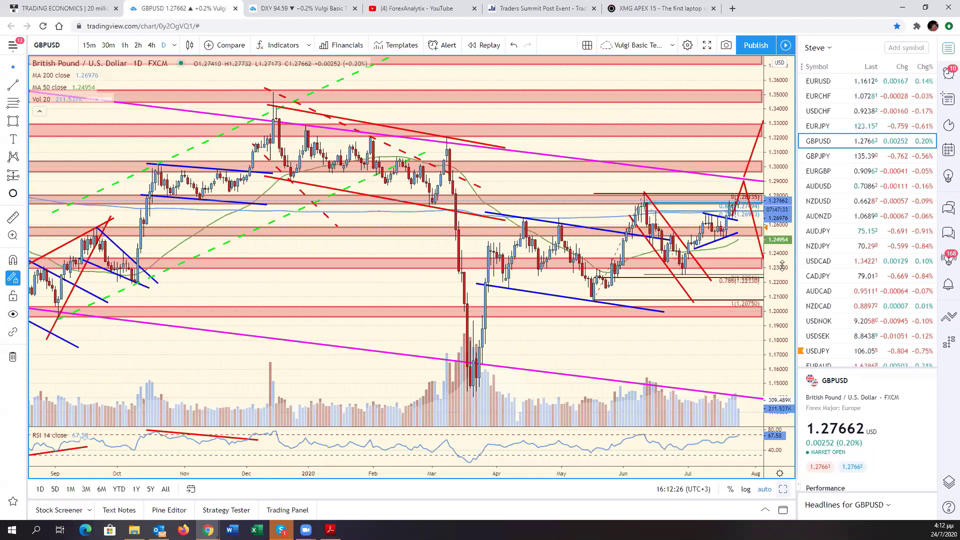
drag(724, 291, 666, 291)
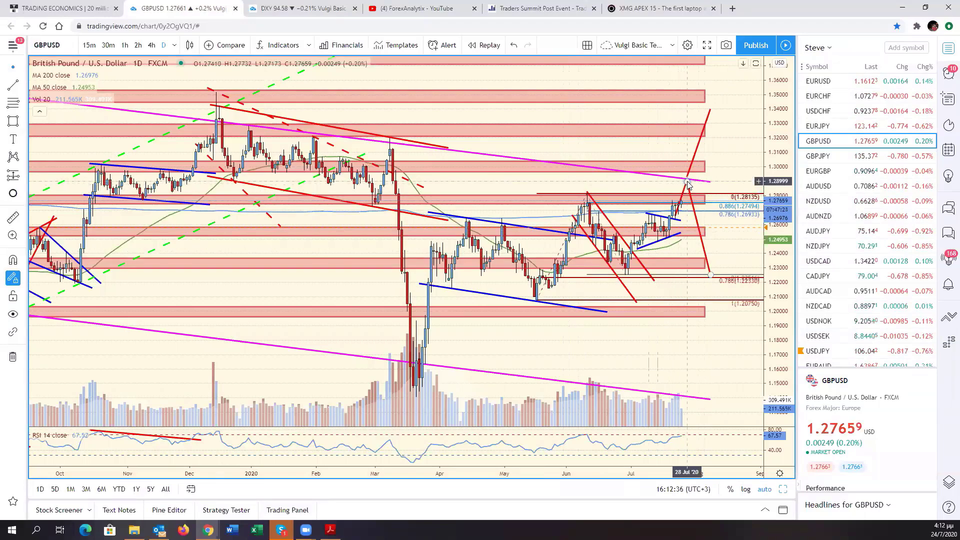
scroll(565, 293, down, 10)
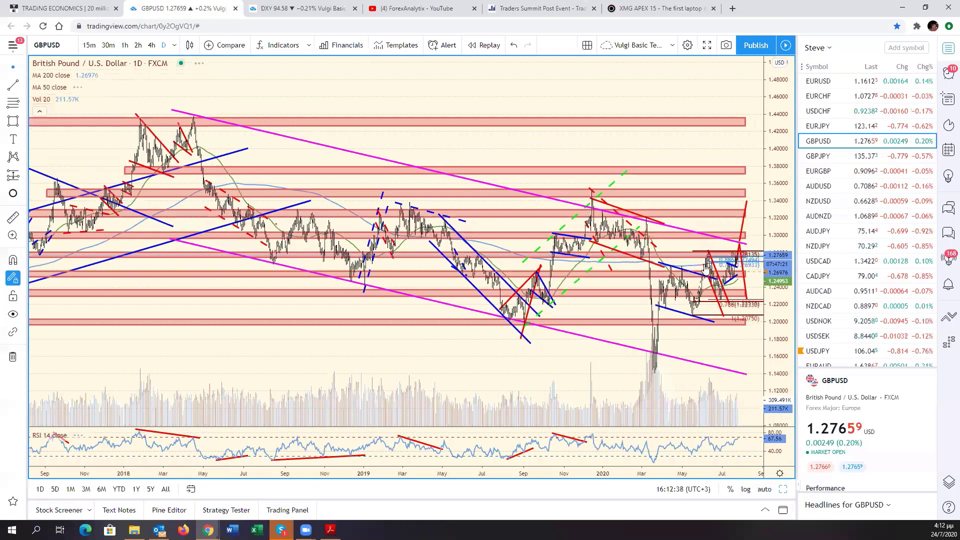
scroll(722, 303, up, 6)
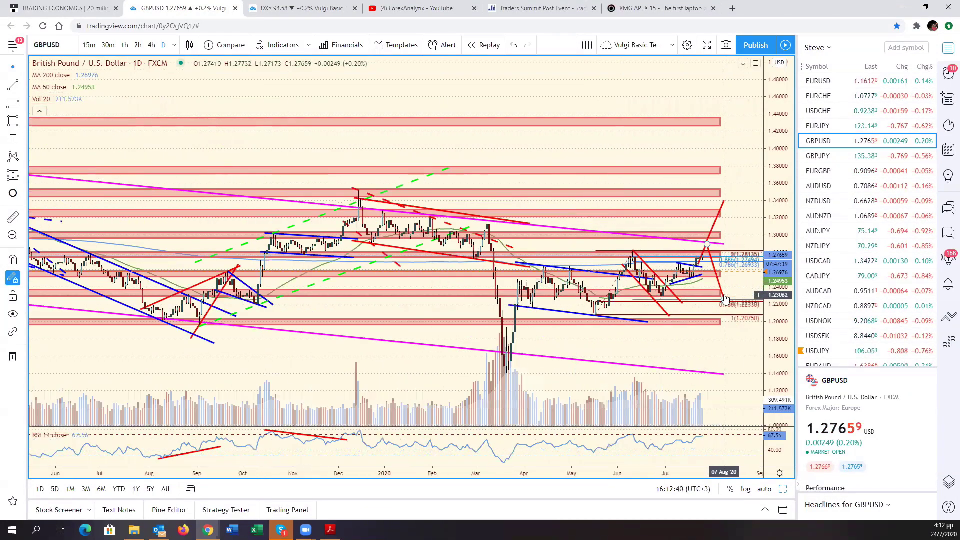
scroll(723, 302, up, 3)
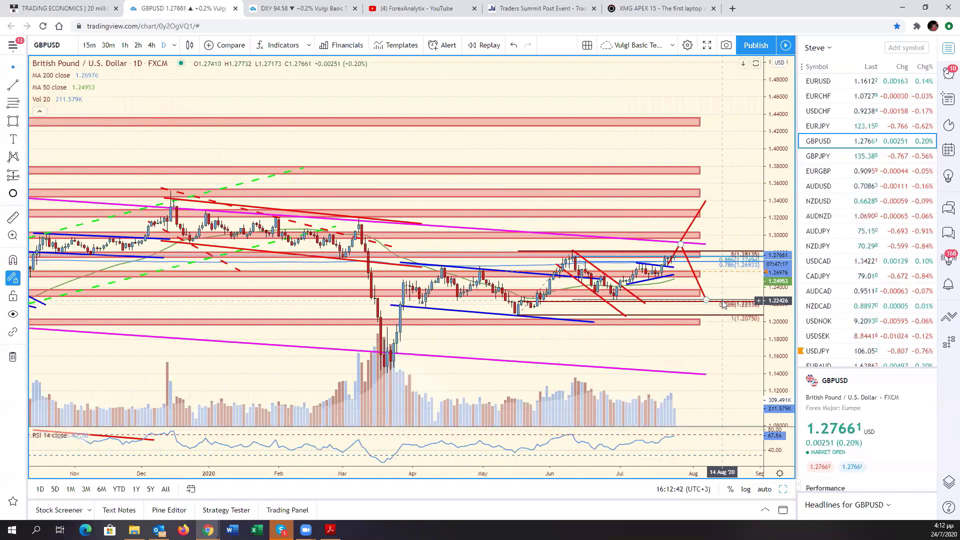
scroll(724, 303, up, 1)
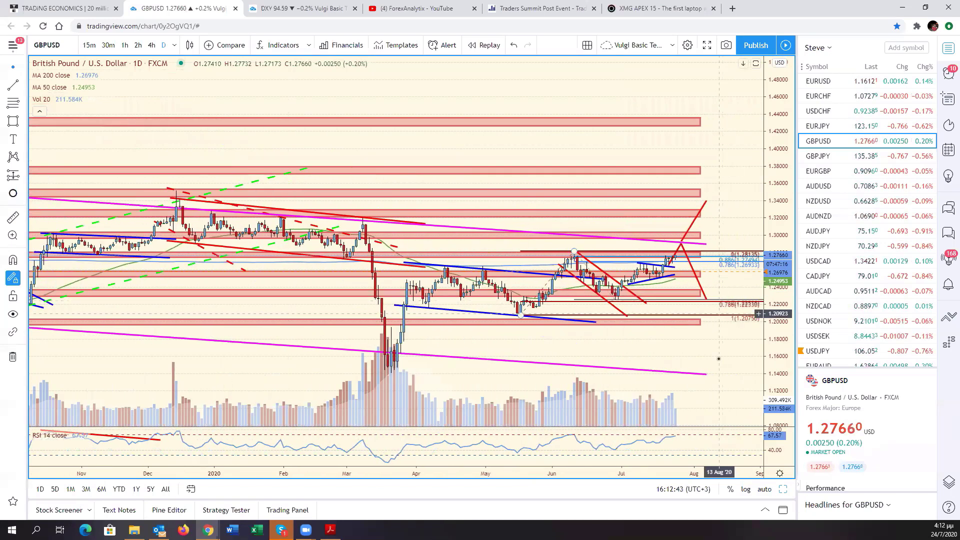
click(759, 494)
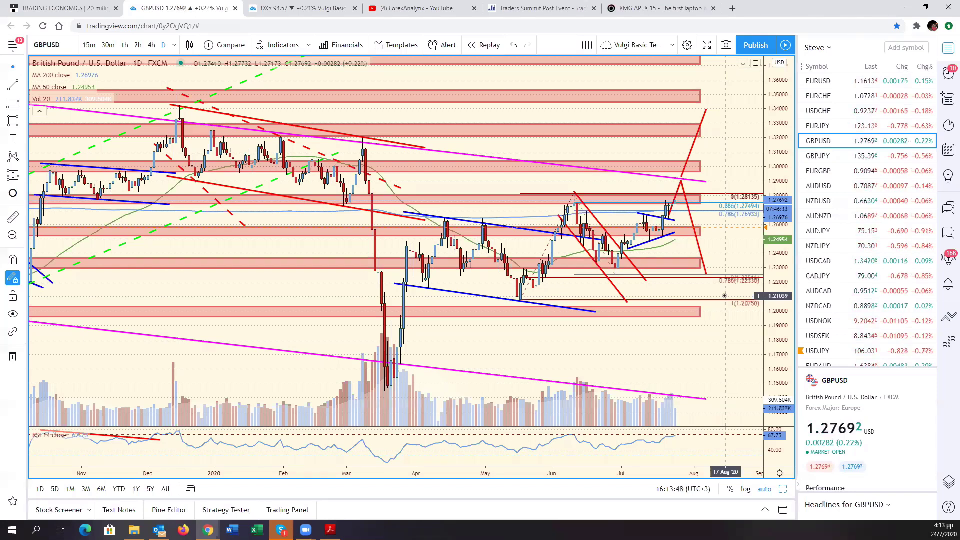
Search 'google maps' in a new Chrome tab and open the Google Maps site
click(733, 9)
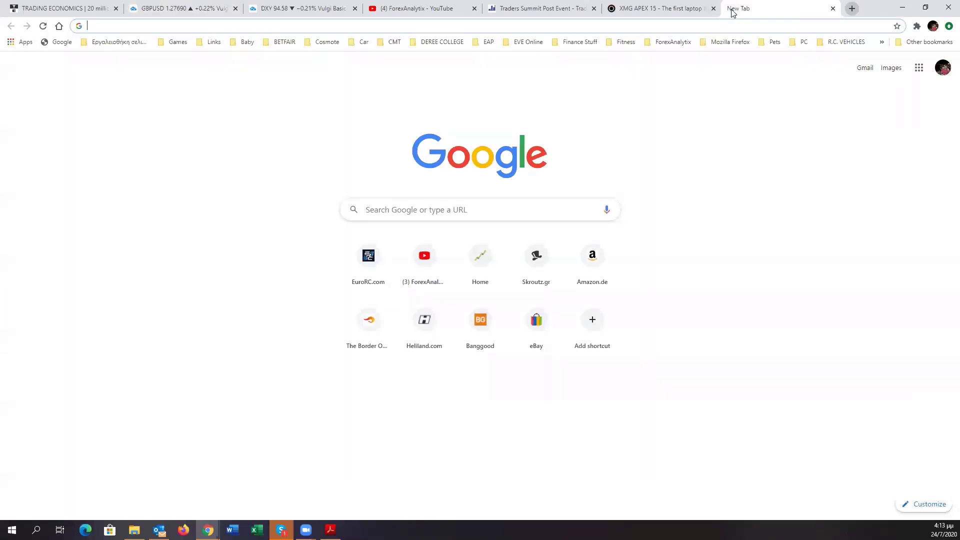
text(google maps)
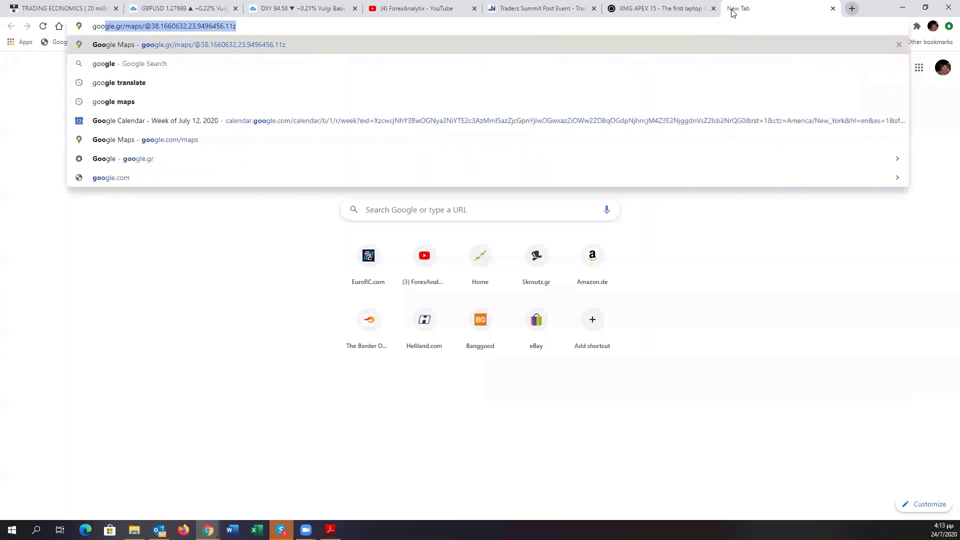
key(Return)
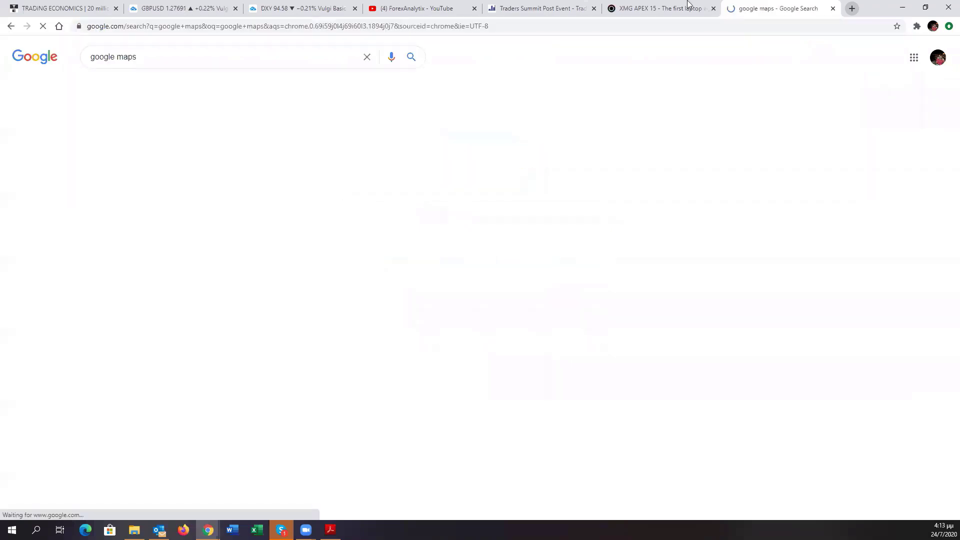
click(141, 142)
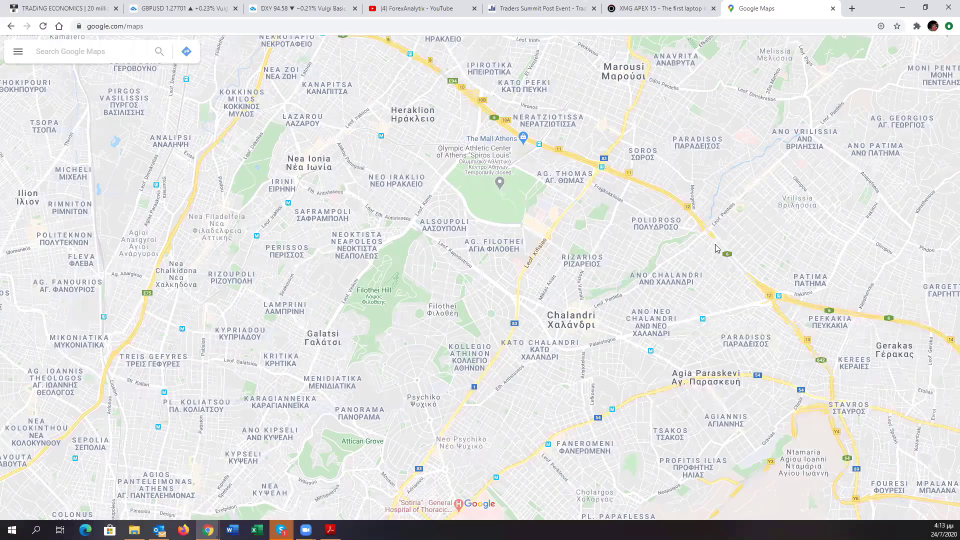
Zoom out to Greece, pan the map, and zoom in on Euboea around Chalcis and Amarynthos
scroll(688, 251, down, 5)
scroll(453, 277, down, 5)
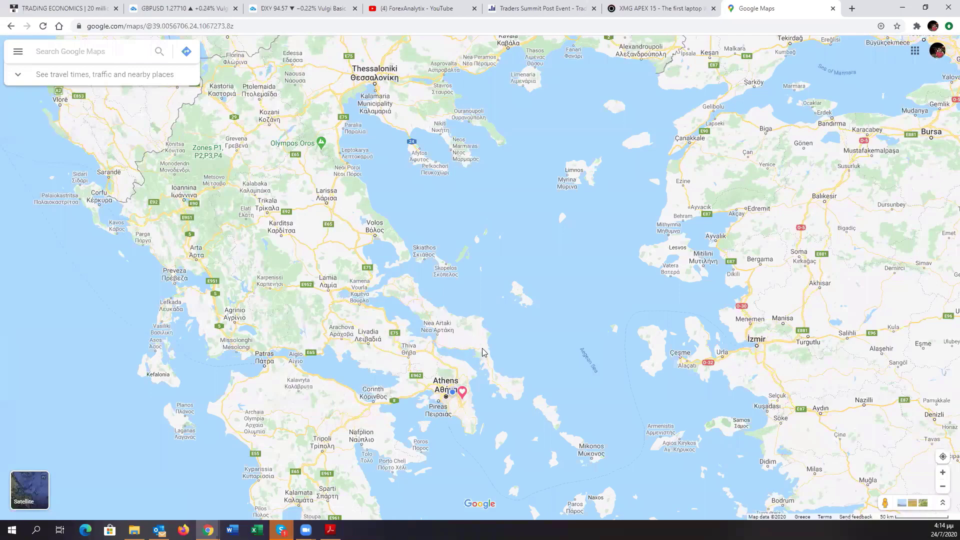
scroll(495, 359, up, 5)
drag(192, 183, 336, 267)
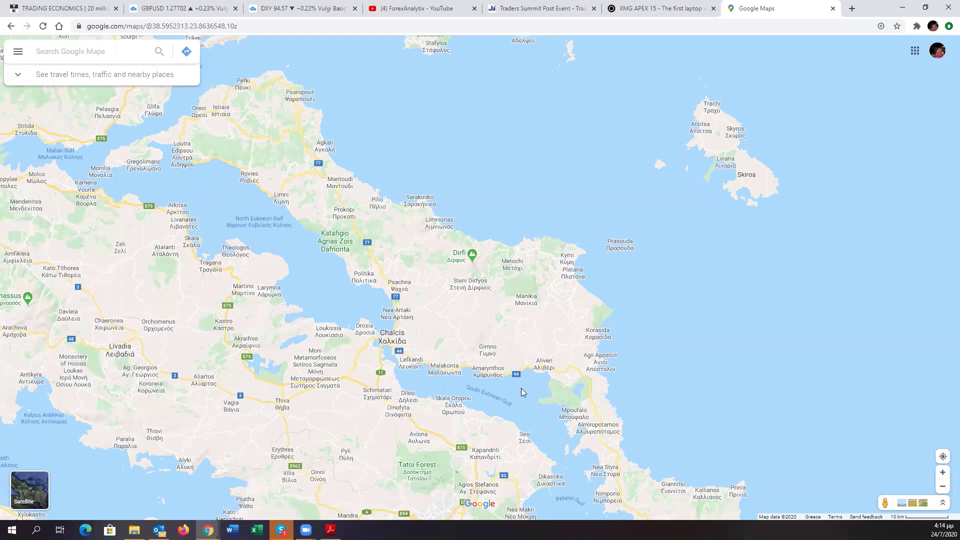
scroll(506, 369, up, 1)
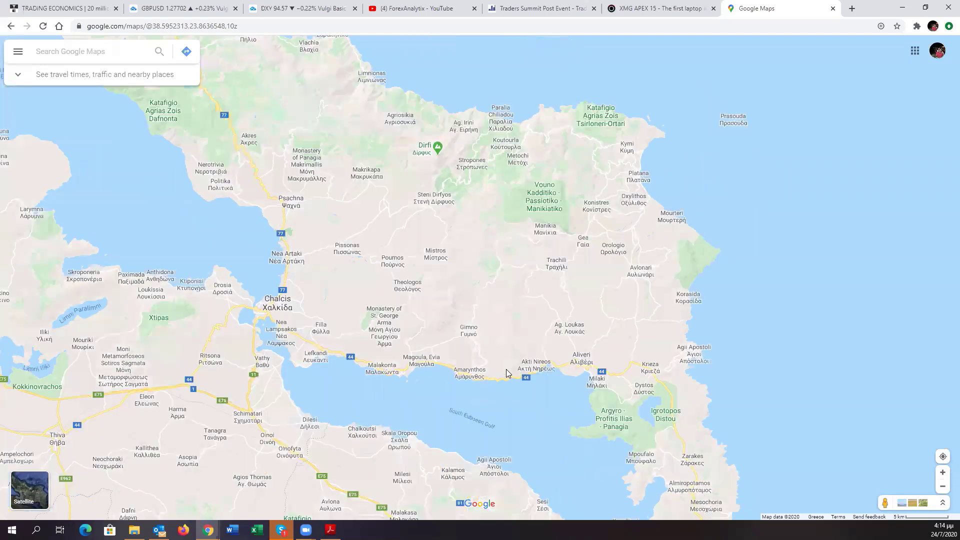
scroll(506, 370, up, 2)
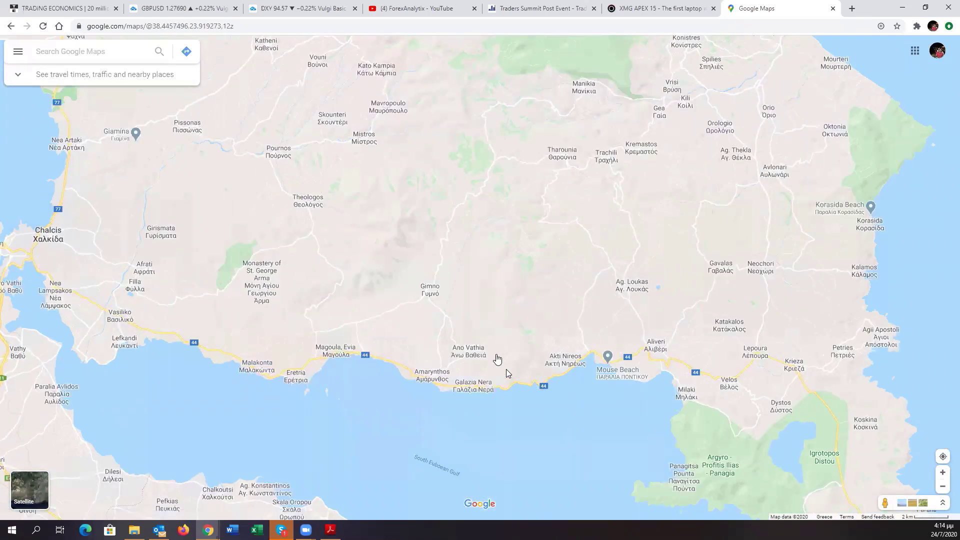
scroll(532, 363, down, 2)
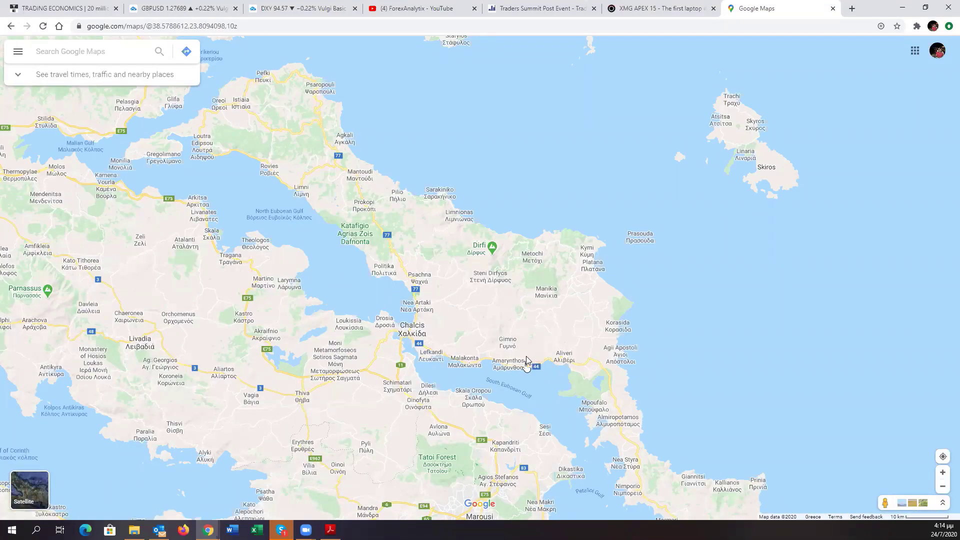